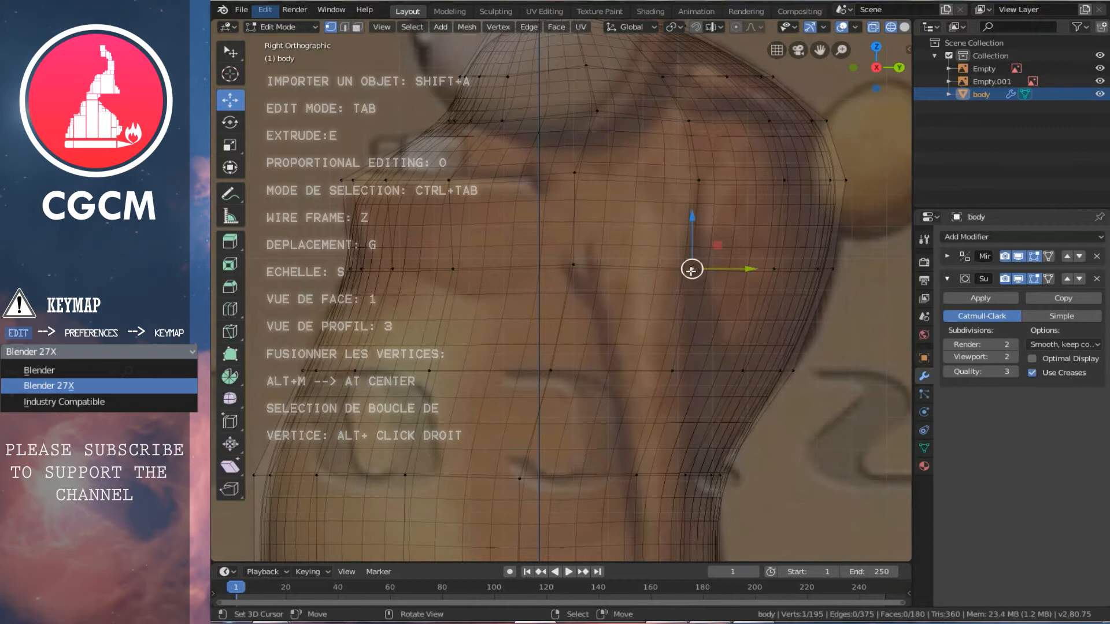
Step: Select the four vertices of the quad at the arm's base in side view, move the face upward and scale it by about 1.09
right_click(569, 266)
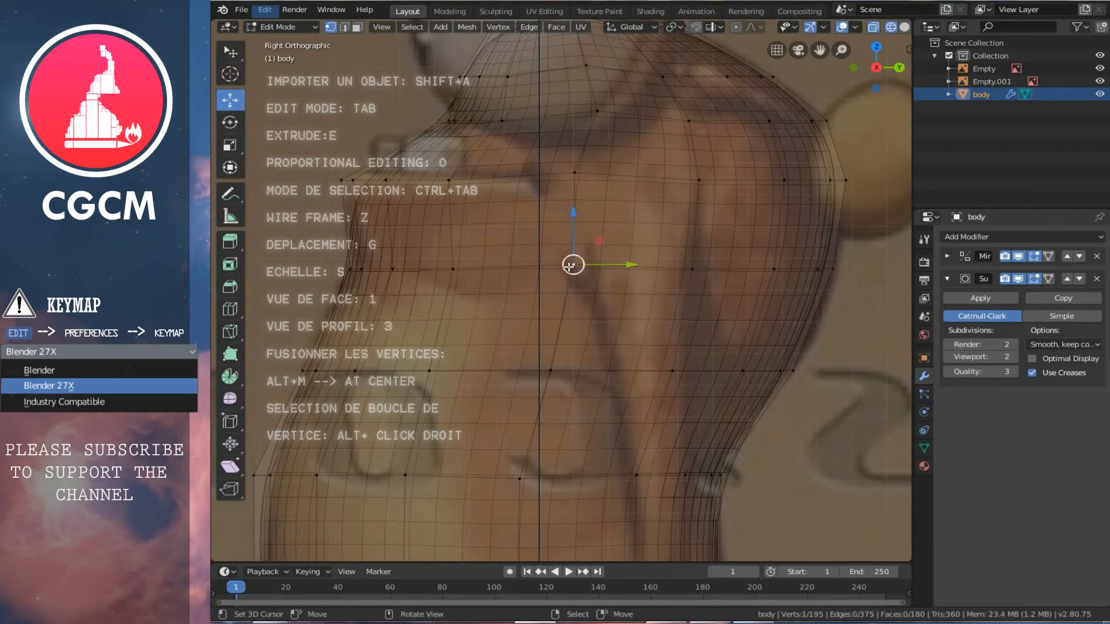
right_click(551, 369, "shift")
right_click(670, 370, "shift")
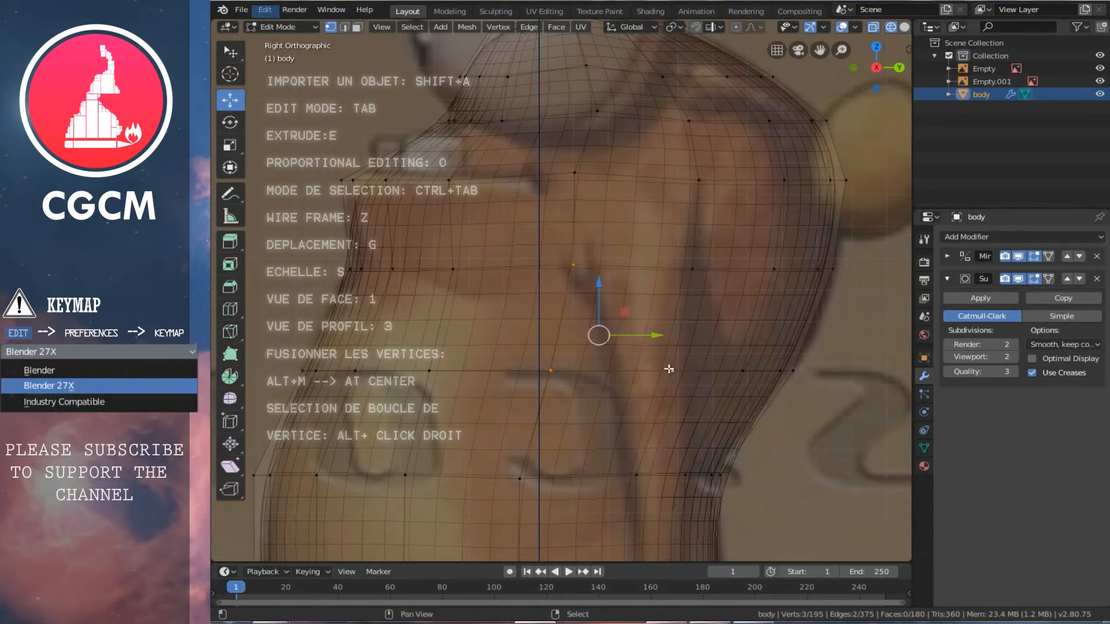
right_click(688, 266, "shift")
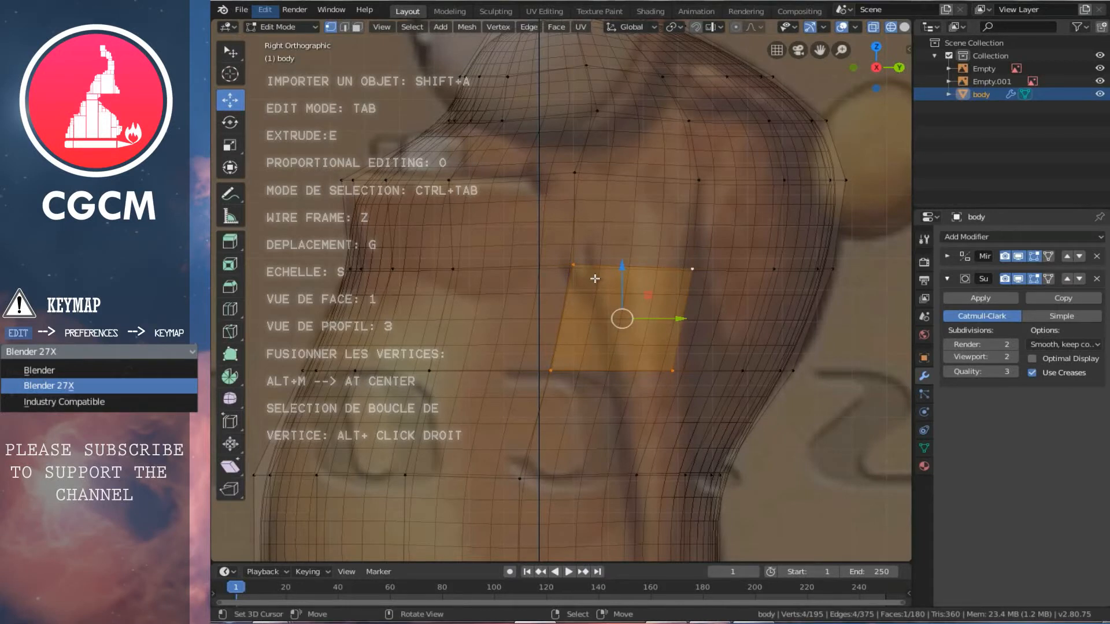
key("z")
scroll(574, 318, "down", 4)
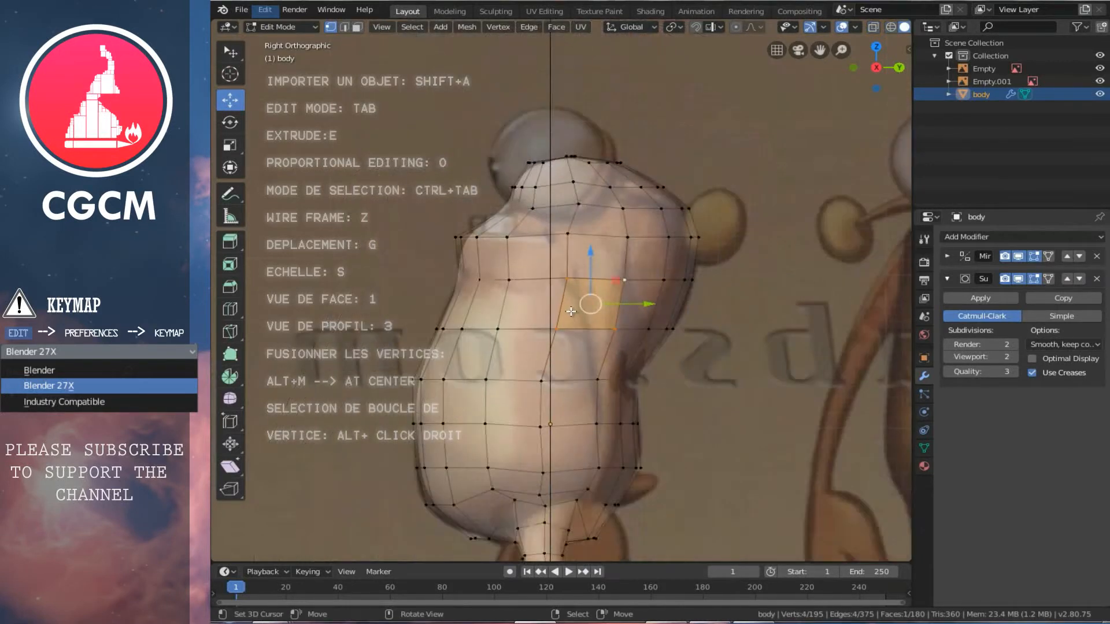
key("1")
middle_click_drag(578, 302, 595, 333)
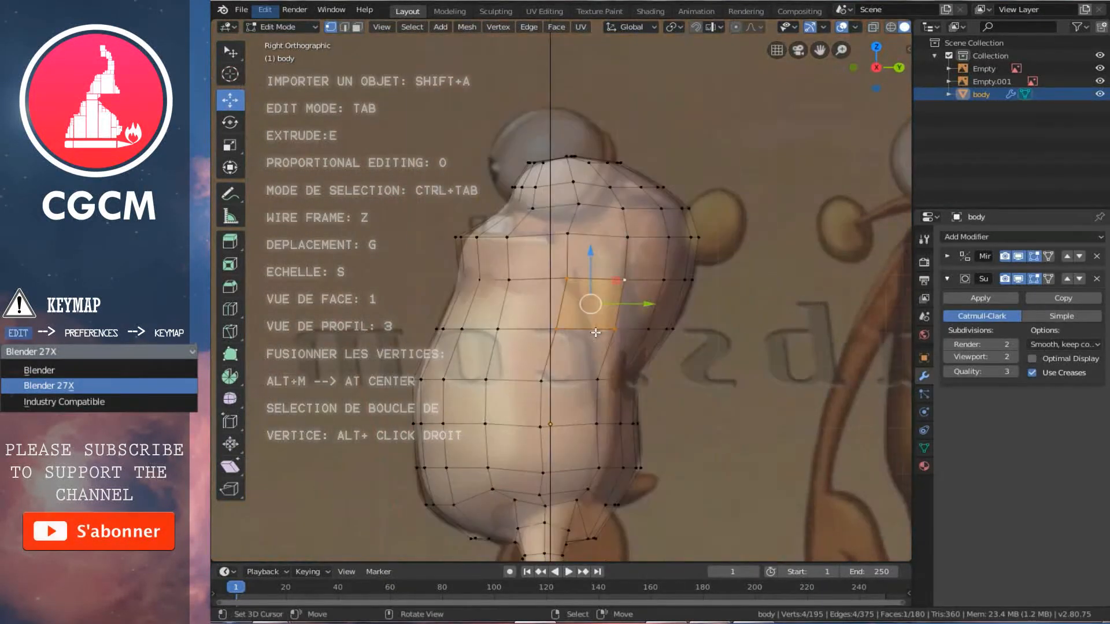
scroll(597, 346, "up", 5)
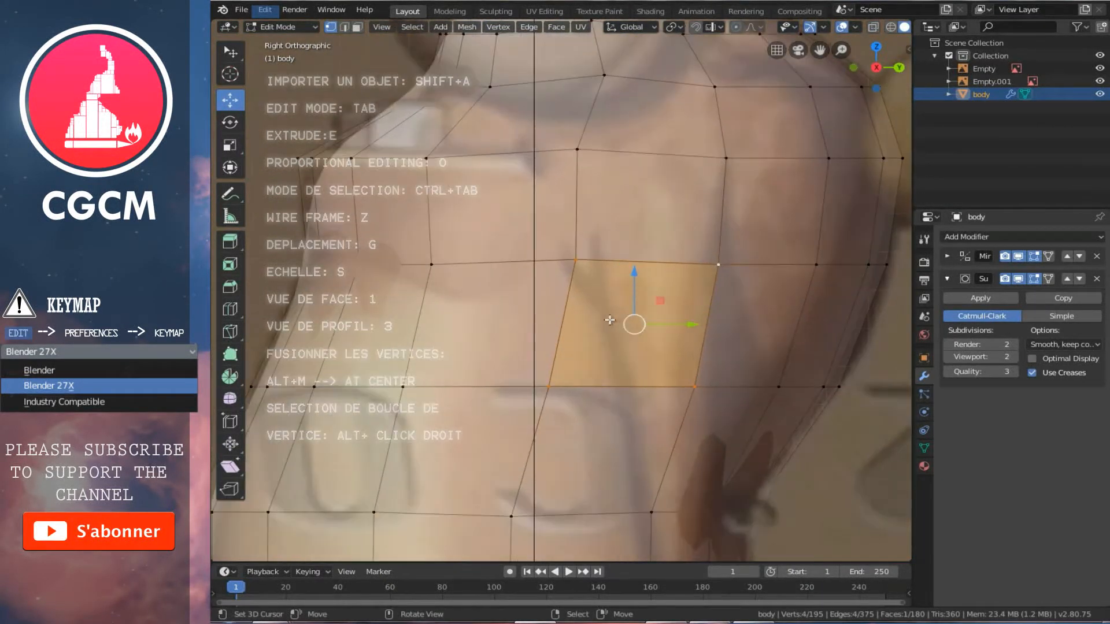
key("g")
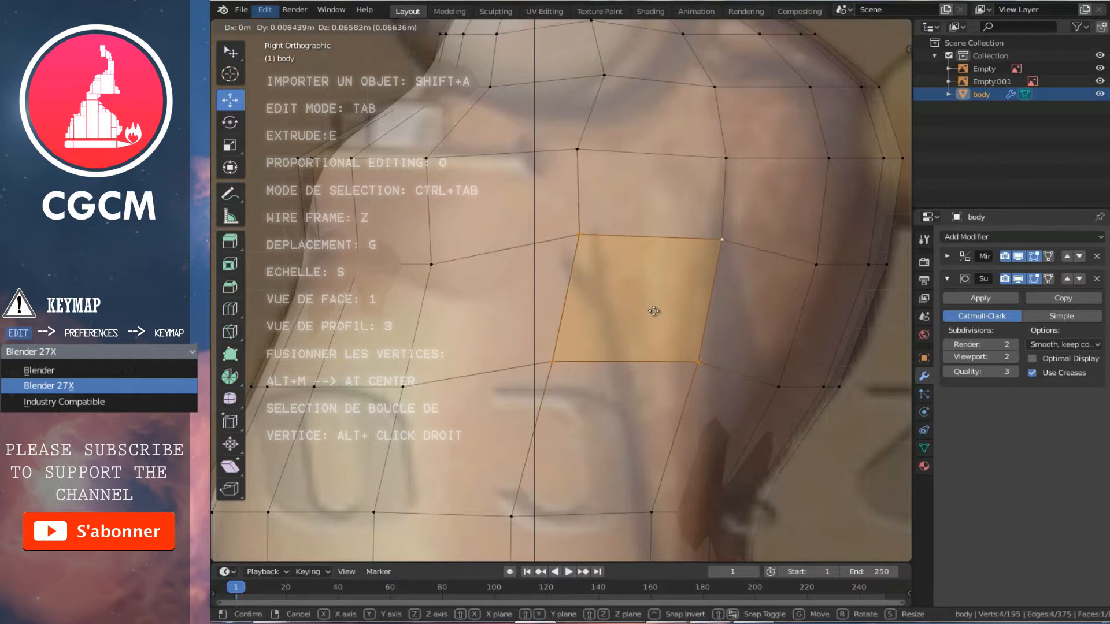
left_click(653, 300)
key("s")
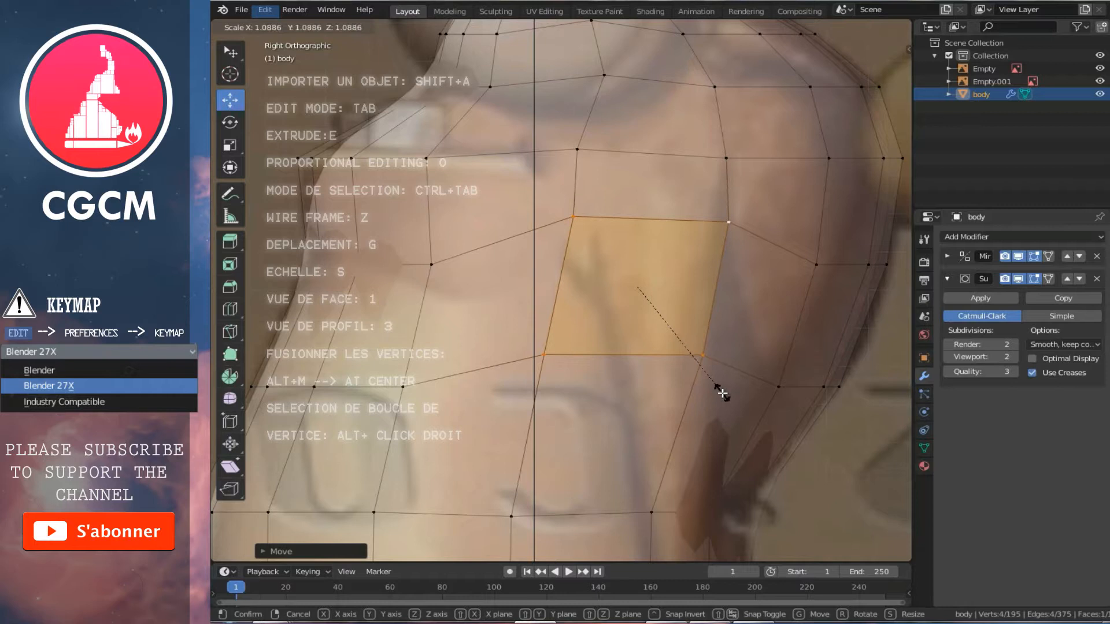
left_click(721, 391)
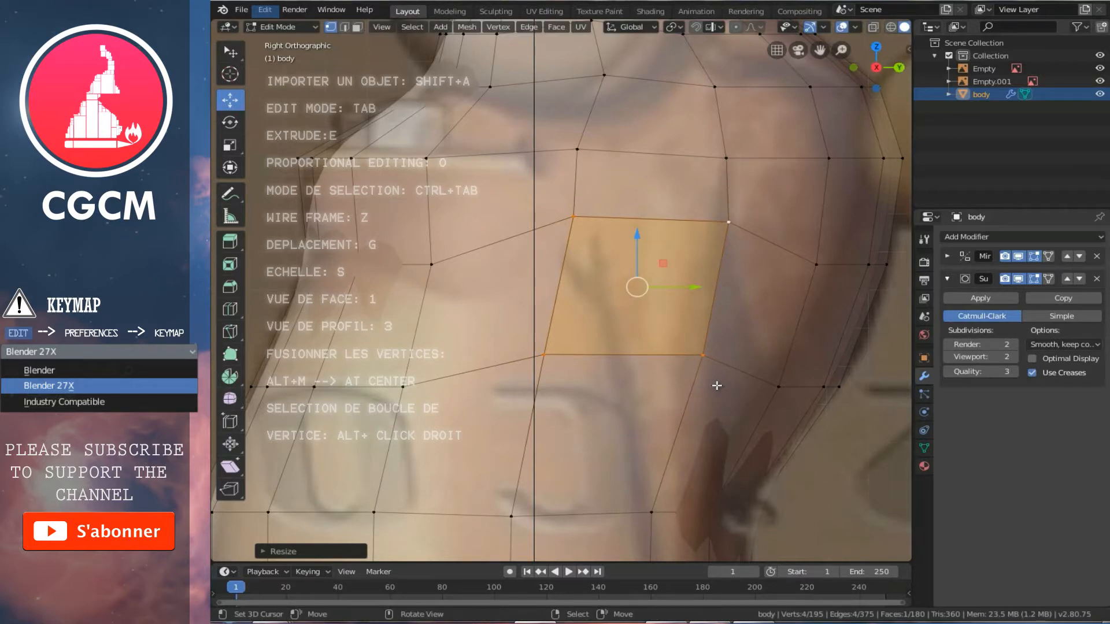
Step: Delete the selected face and round the opening's edge loop with the LoopTools Circle operation
key("x")
left_click(630, 412)
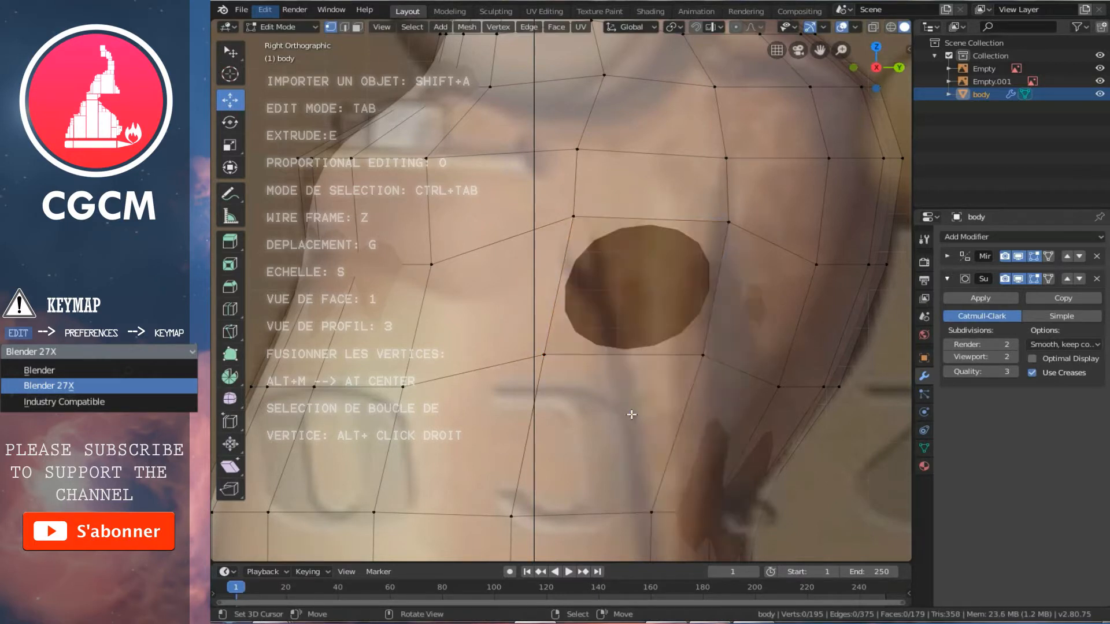
right_click(644, 354, "alt")
key("ctrl+v")
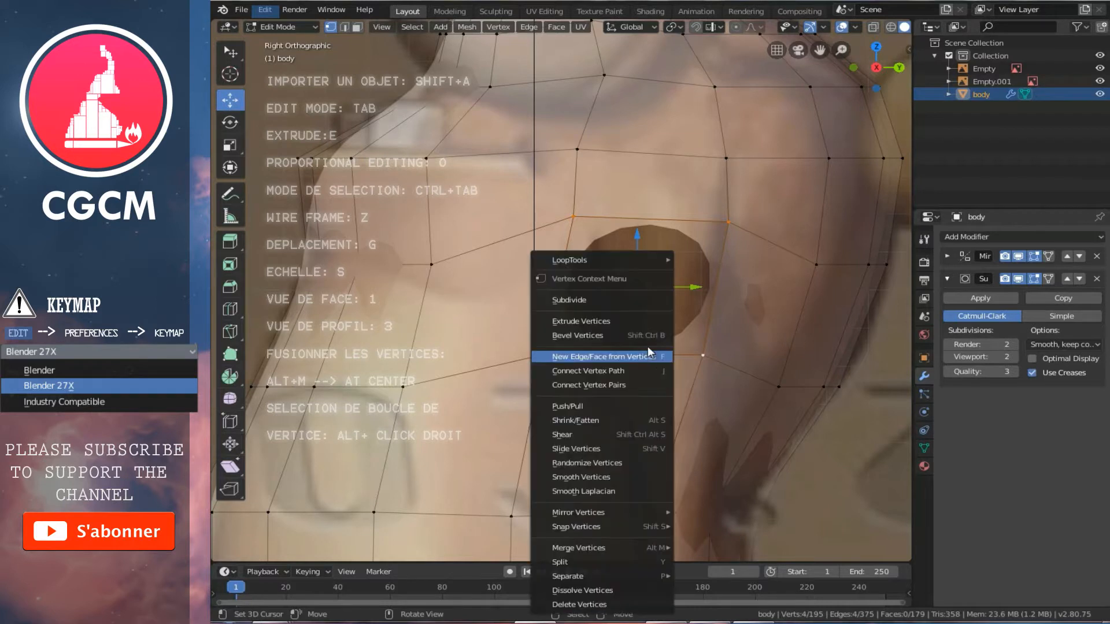
mouse_move(629, 262)
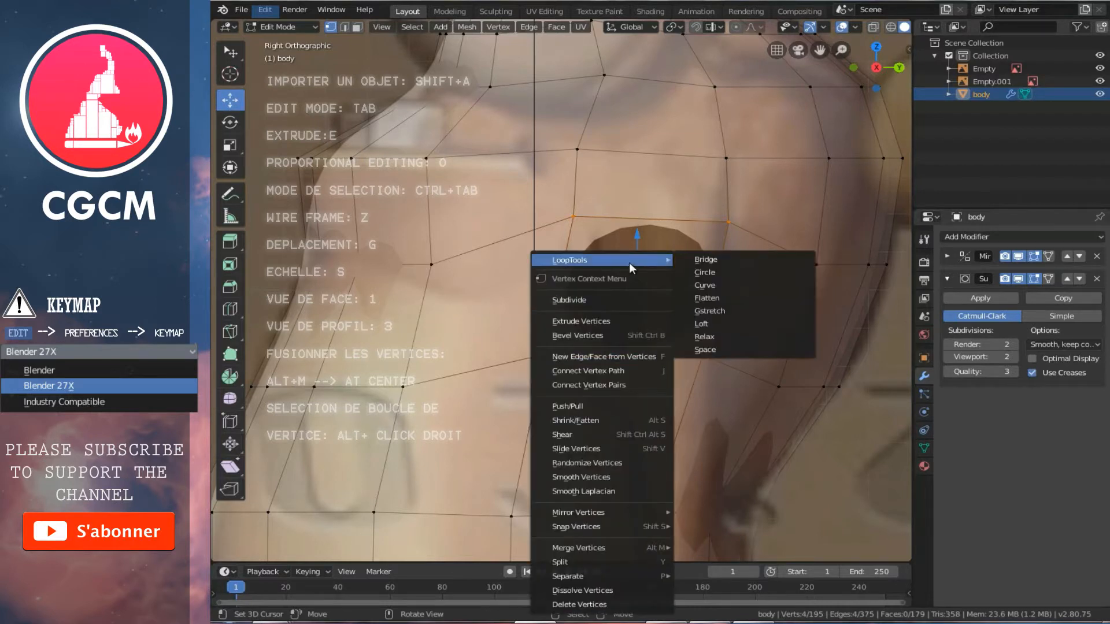
left_click(700, 271)
Step: In front wireframe view, rotate the arm opening's loop to follow the body's side and scale it by about 1.08
key("KP_1")
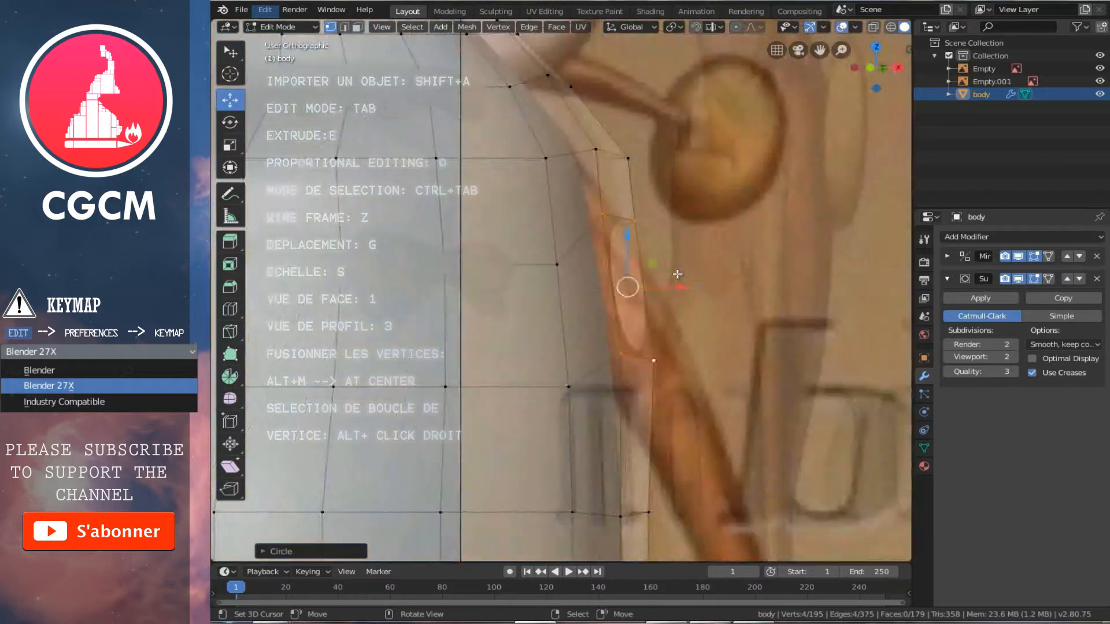
key("z")
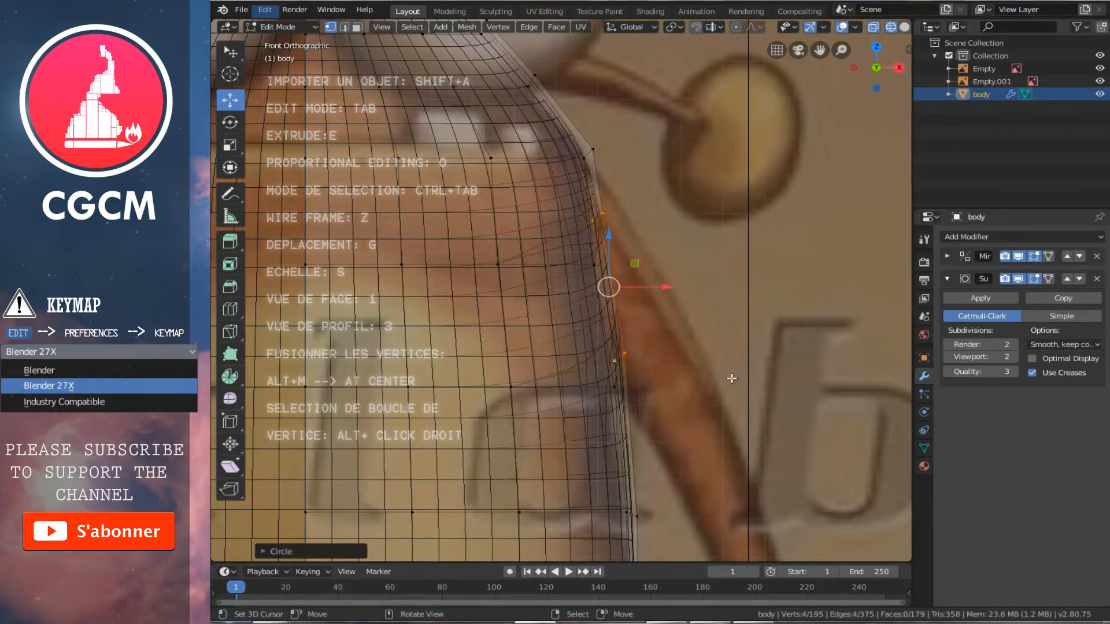
key("r")
left_click(735, 410)
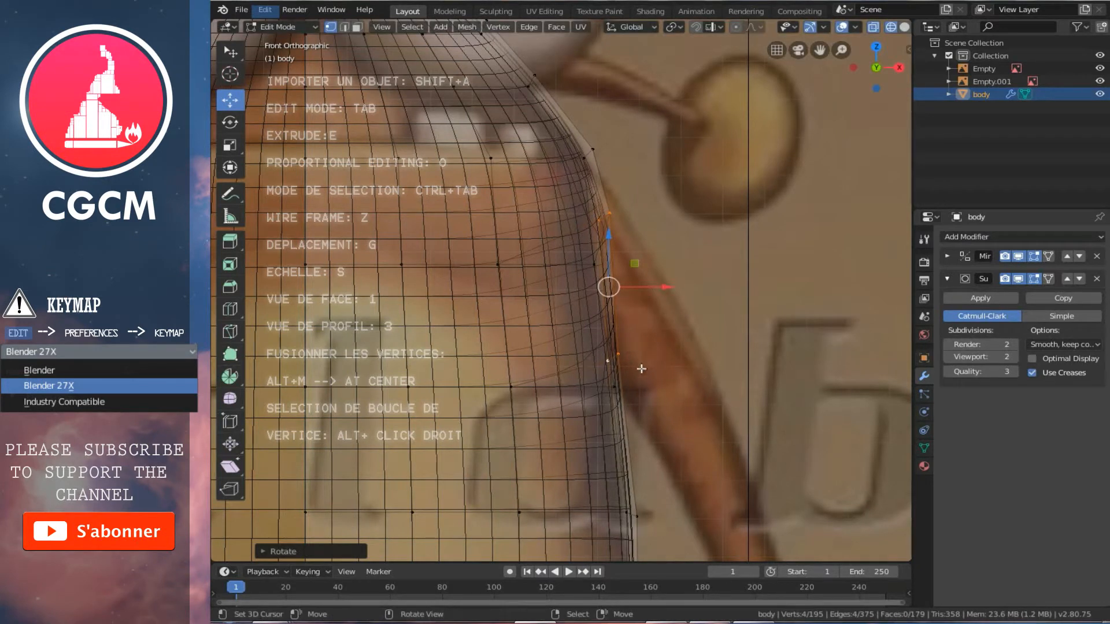
key("s")
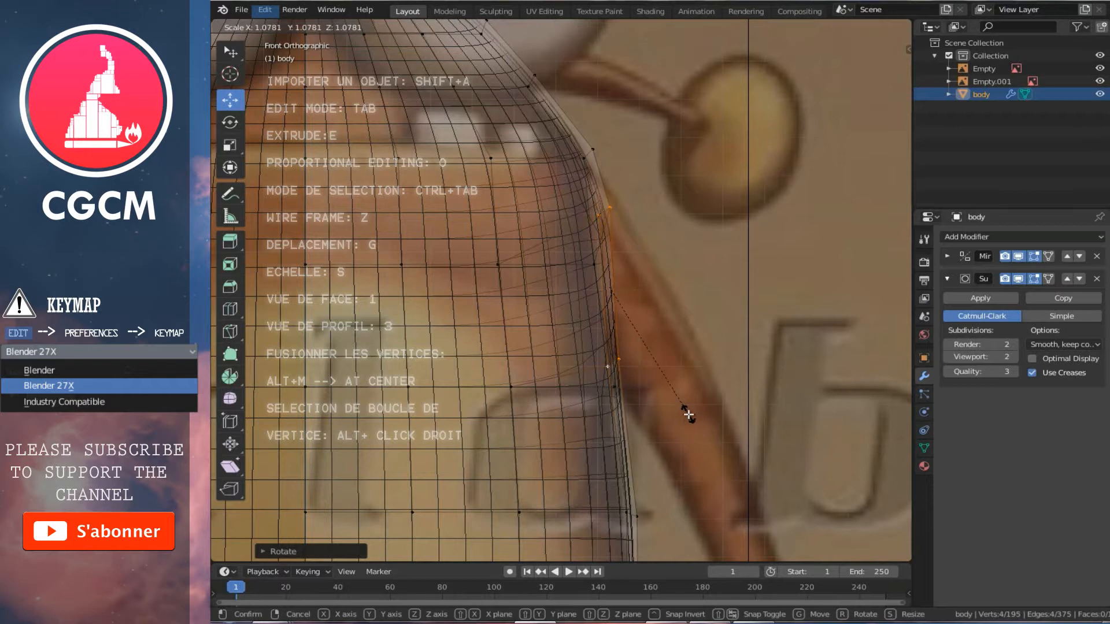
left_click(688, 414)
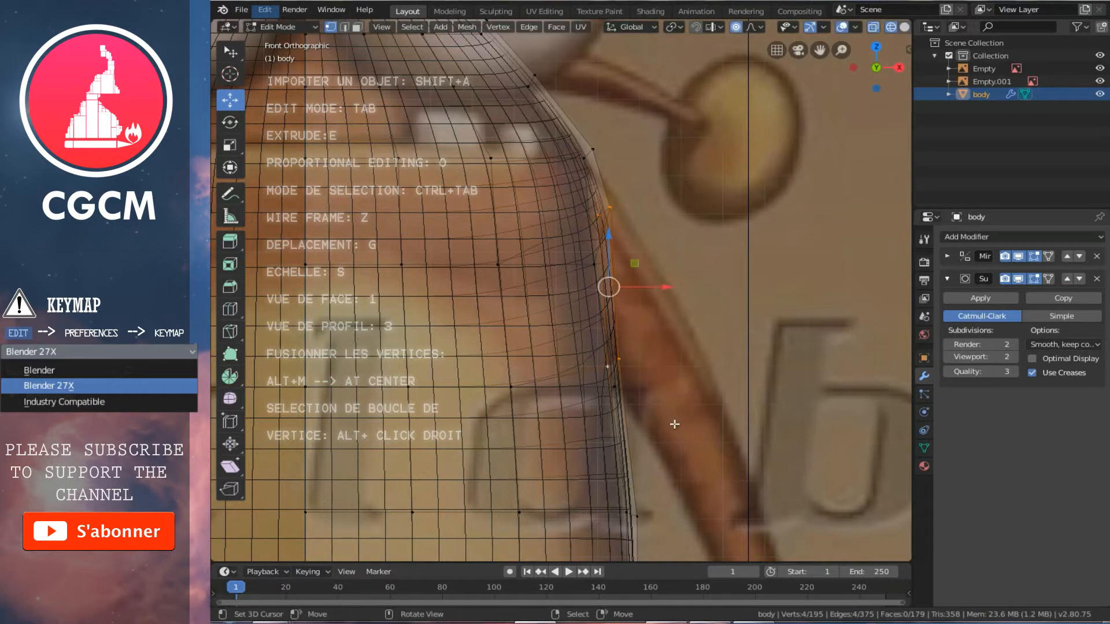
Step: Enlarge the arm opening by a factor of about 1.2 using proportional editing, leaving proportional editing off at the end
key("s")
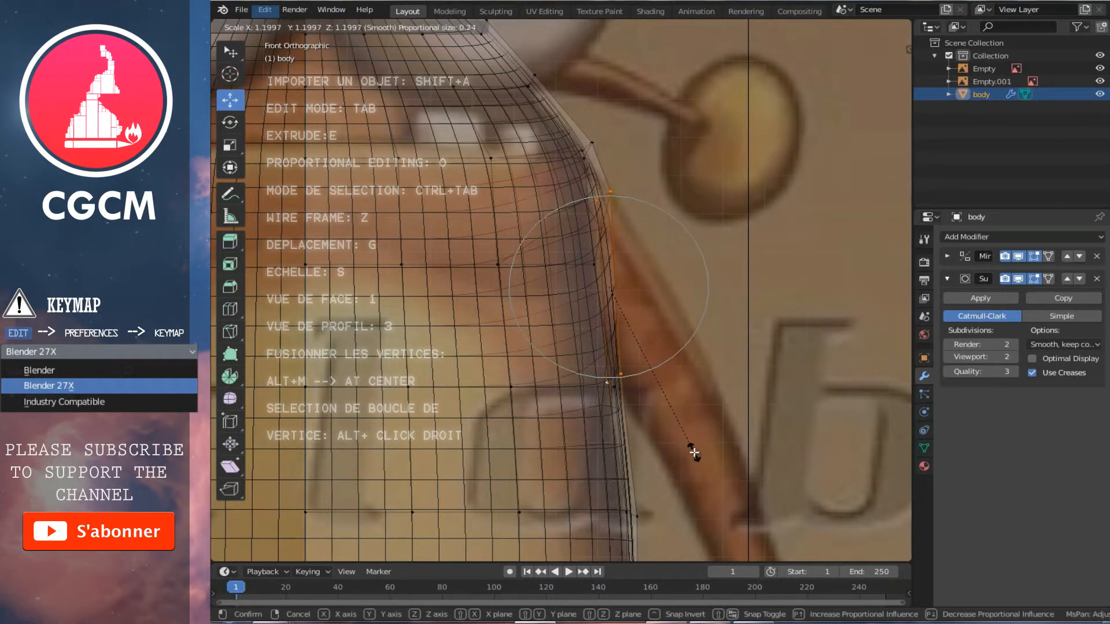
left_click(694, 453)
key("o")
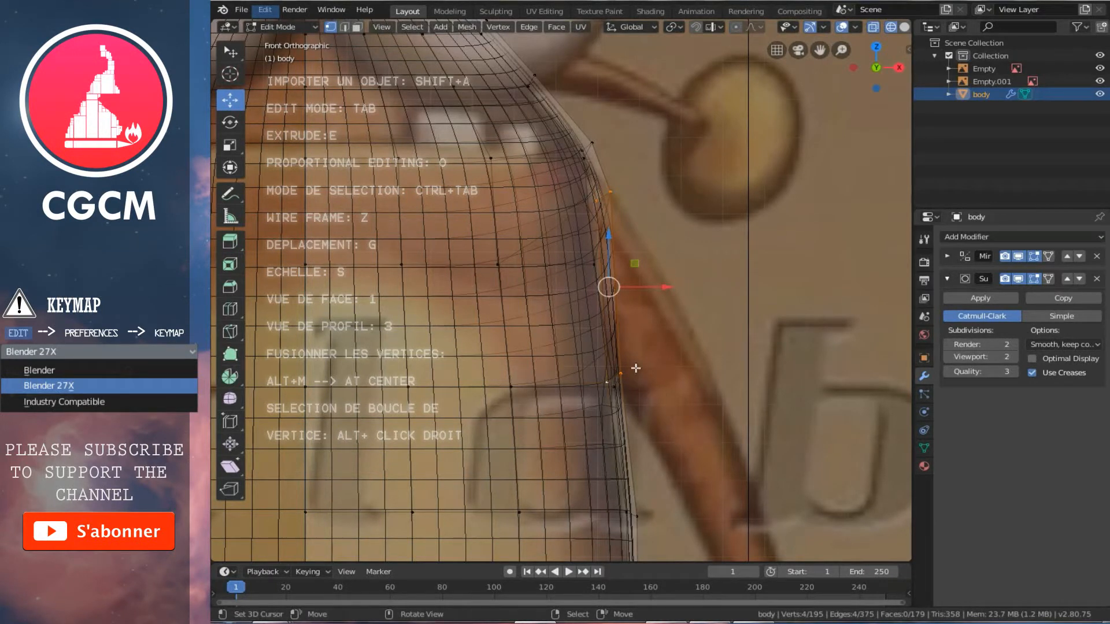
Step: Extrude the opening's loop outward to start the upper arm, and rotate and scale the new loop toward the reference arm's cross-section
key("e")
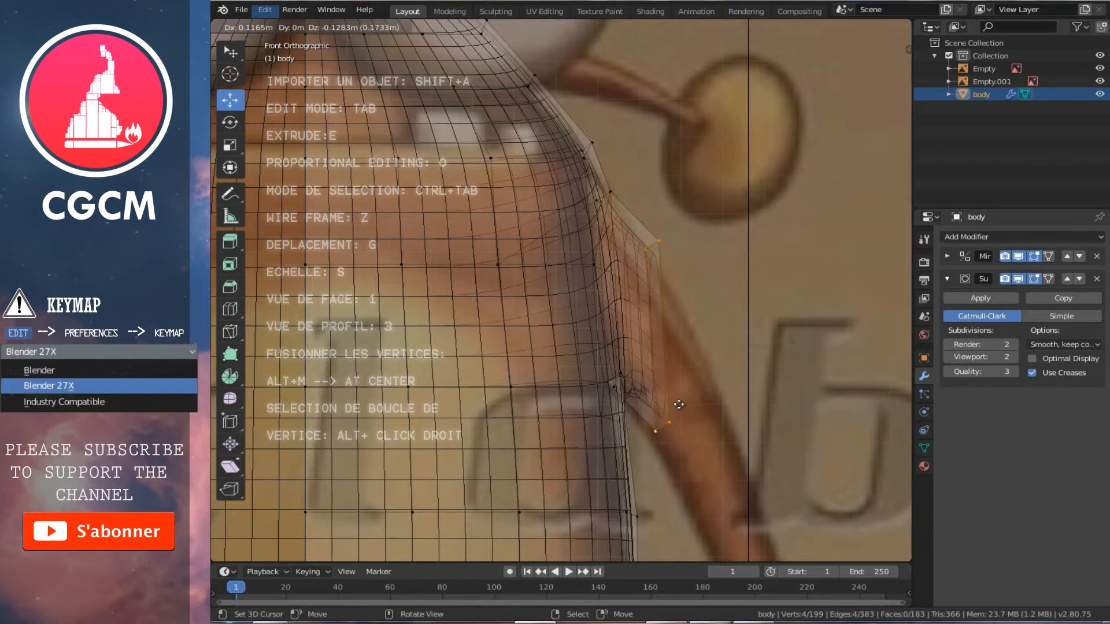
left_click(676, 399)
key("r")
left_click(656, 324)
key("s")
left_click(701, 440)
key("r")
left_click(735, 450)
Step: Refine the position, size and tilt of the first arm loop to match the reference arm's outline at the shoulder
key("g")
left_click(684, 386)
key("s")
left_click(687, 391)
key("g")
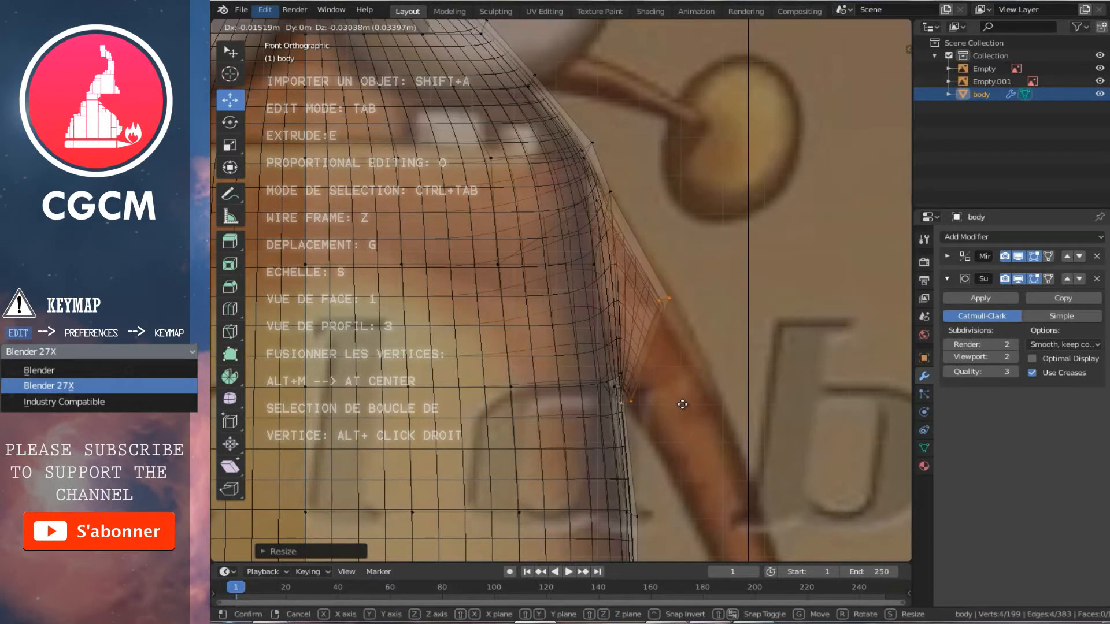
left_click(664, 373)
key("r")
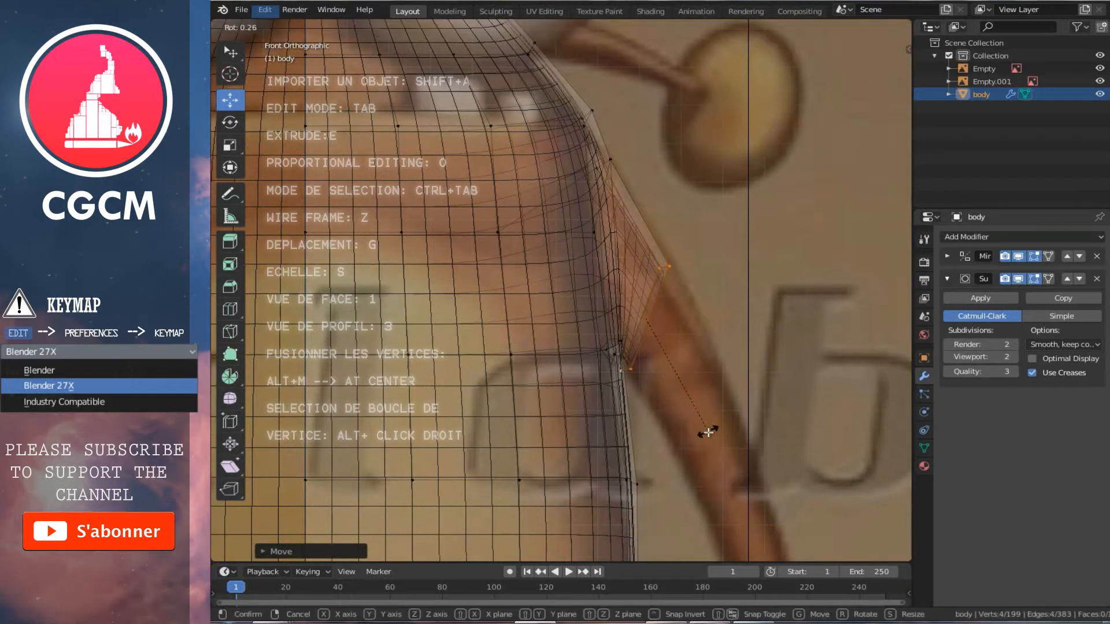
left_click(708, 438)
Step: Extrude a second arm segment down along the reference and resize its end loop with the Scale tool to fit the arm's width
key("e")
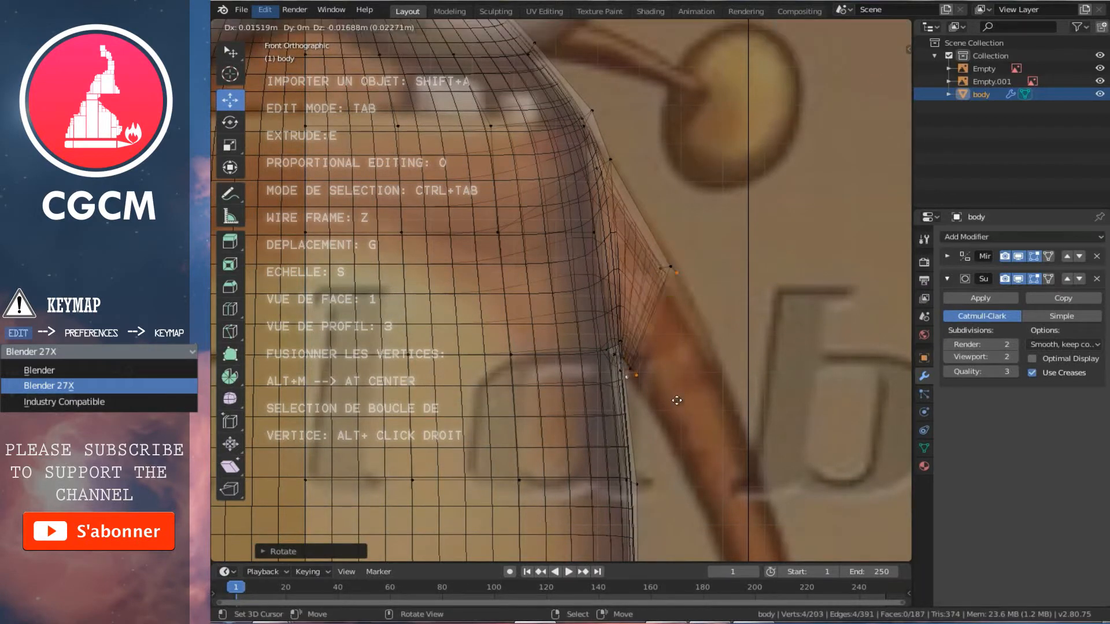
left_click(721, 468)
middle_click_drag(708, 466, 682, 368, "shift")
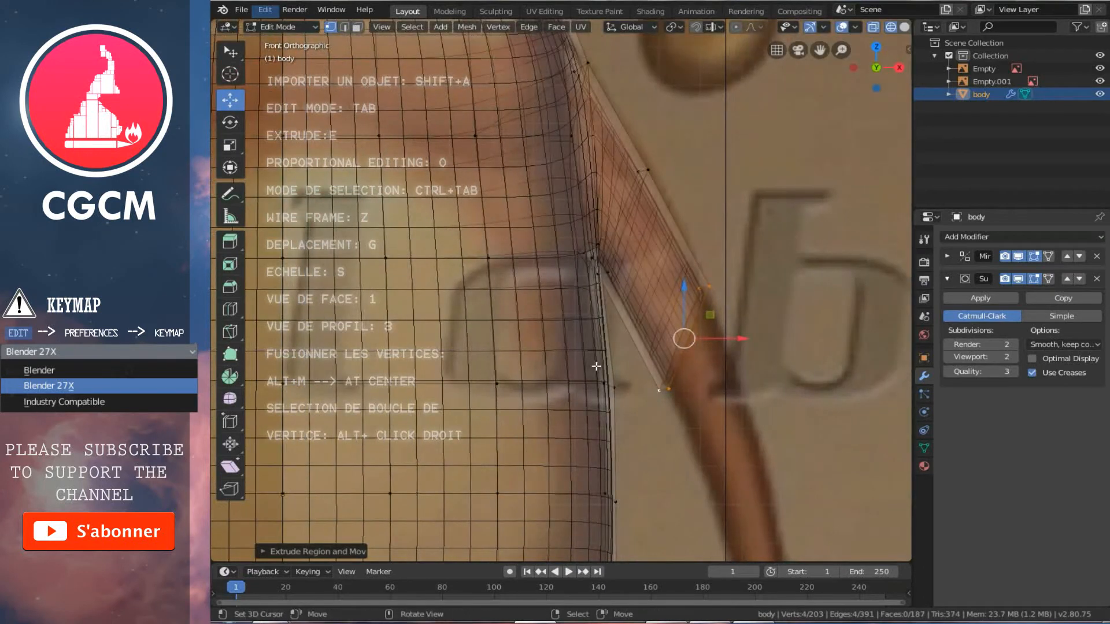
left_click(231, 145)
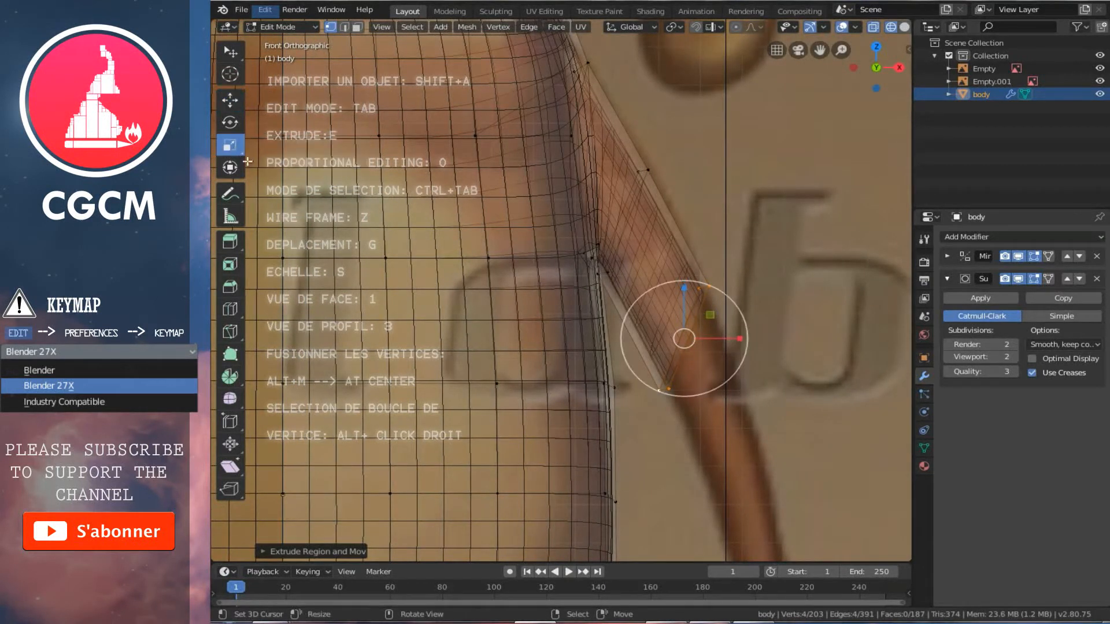
left_click_drag(684, 288, 693, 315)
left_click_drag(711, 367, 717, 372)
Step: Extrude a third arm segment down the reference arm, and rotate and resize its end loop
scroll(717, 372, "up", 3, "ctrl")
scroll(716, 372, "down", 4, "shift")
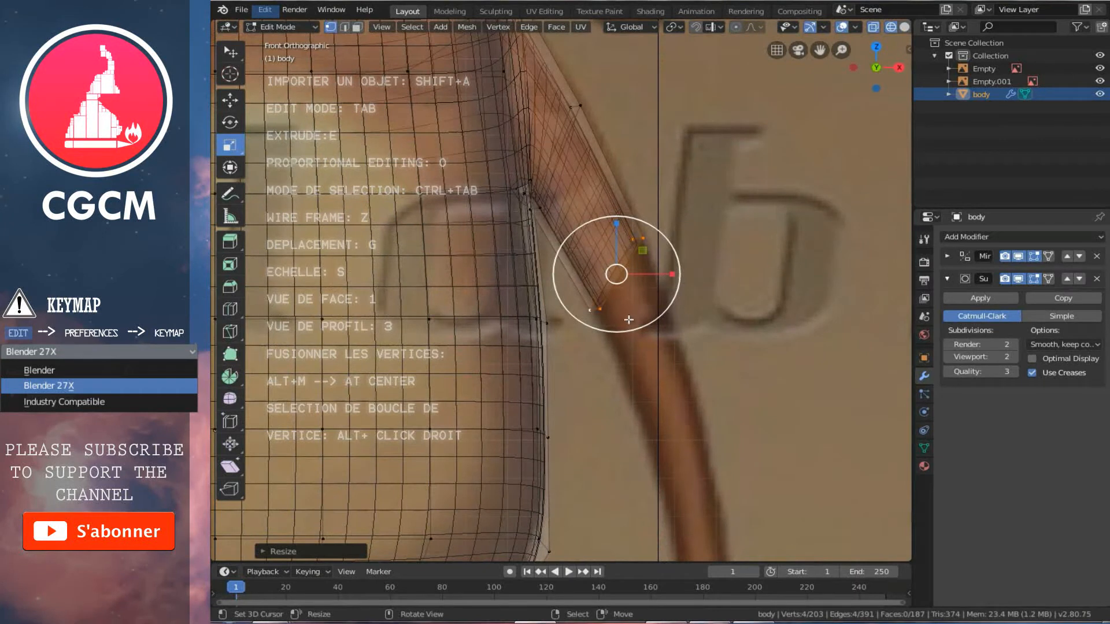
key("e")
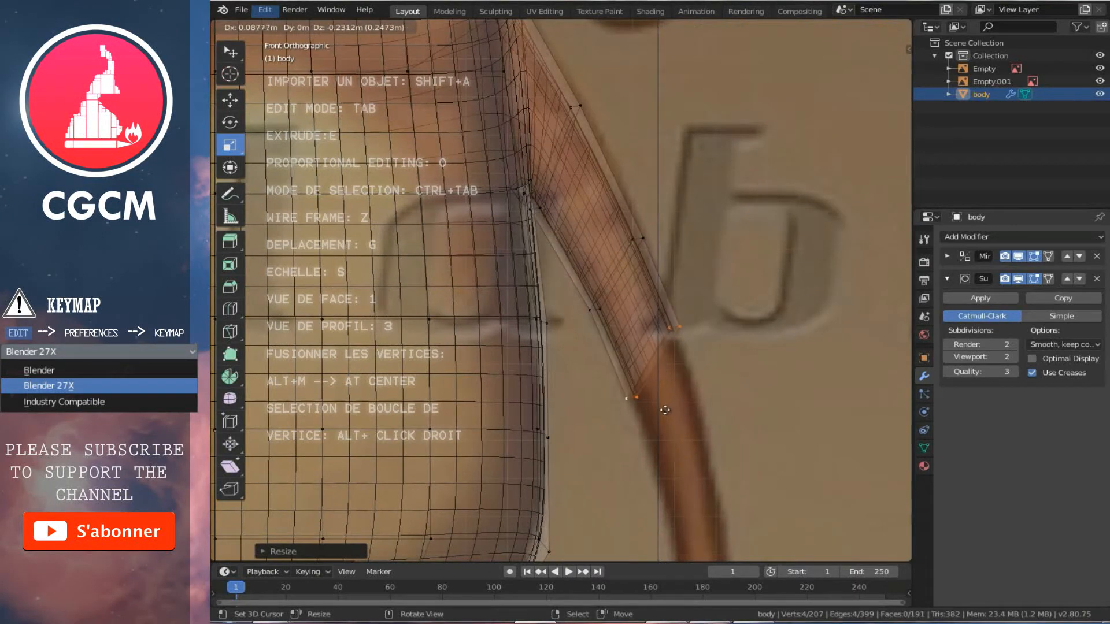
left_click(667, 405)
key("r")
left_click(752, 406)
left_click(736, 405)
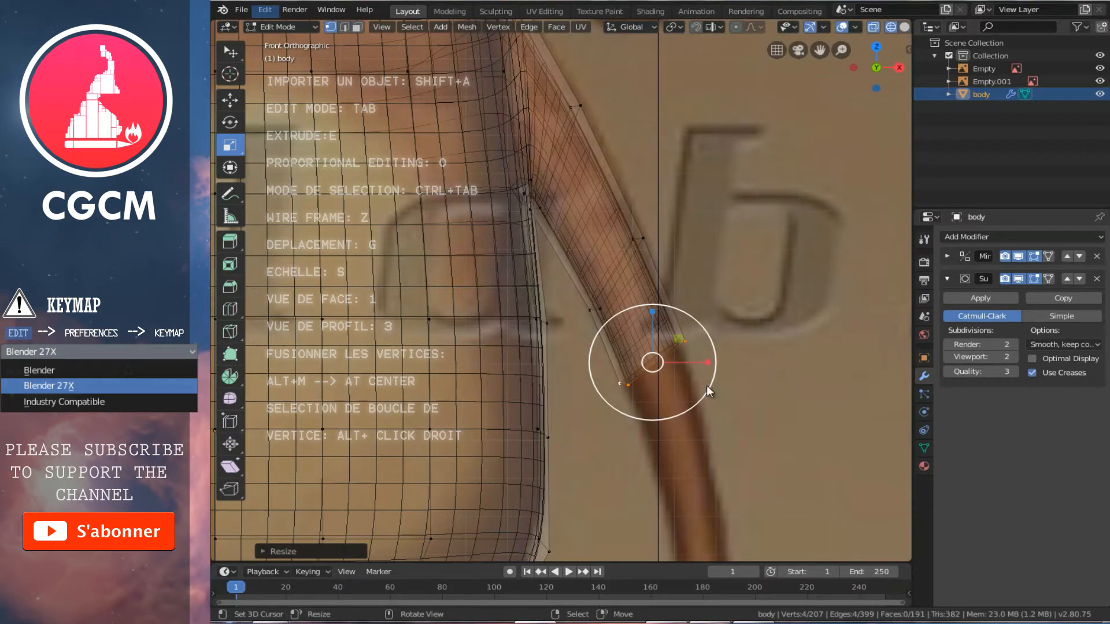
Step: Make the arm's end loop circular with LoopTools and scale it by about 0.79 to match the reference thickness
key("w")
mouse_move(646, 261)
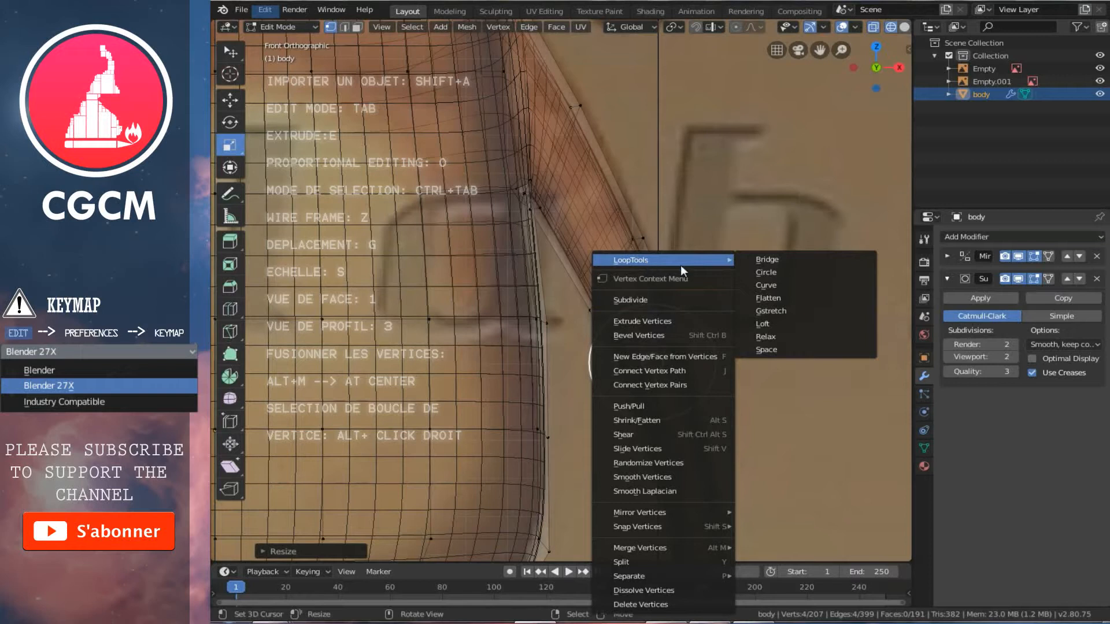
left_click(807, 272)
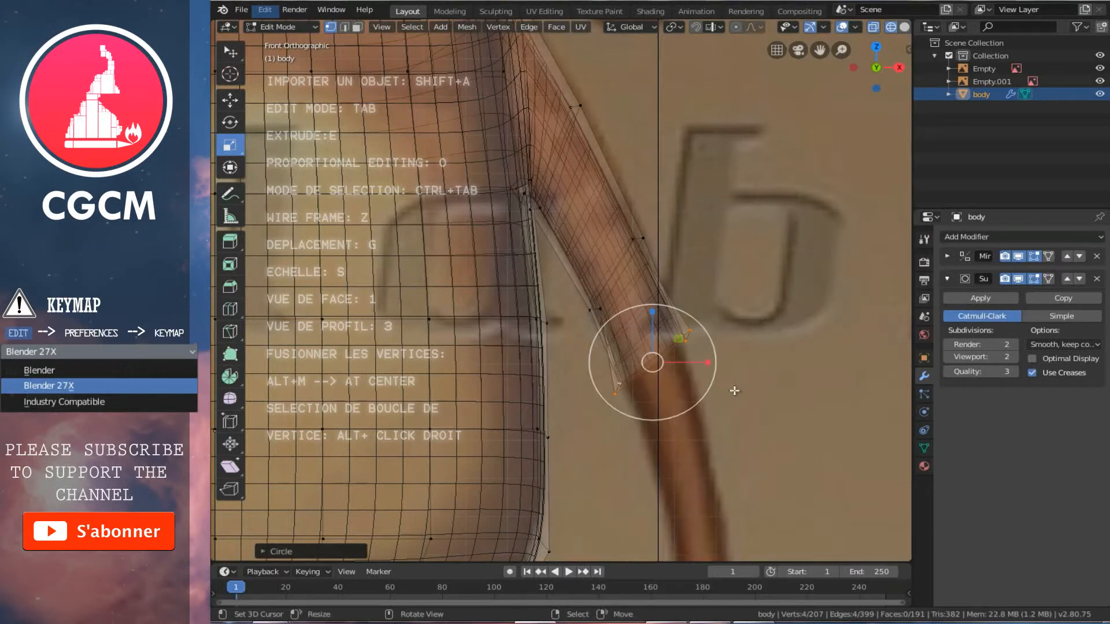
key("s")
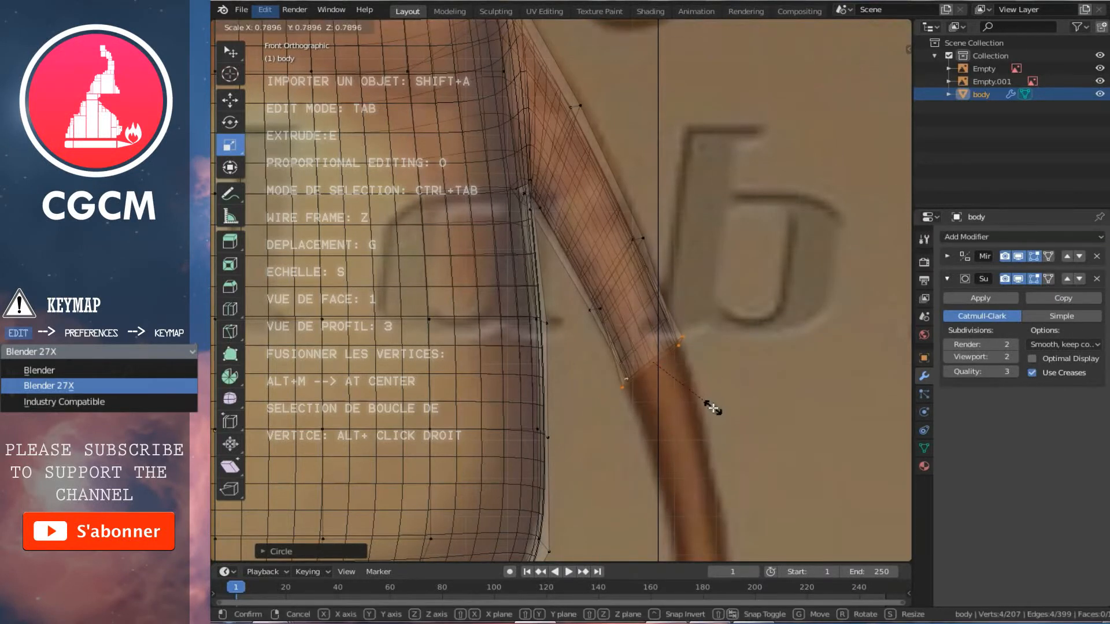
left_click(712, 408)
Step: Show the body in solid shading and isolate it in local view, seen from a perspective angle
key("z")
scroll(731, 345, "down", 5)
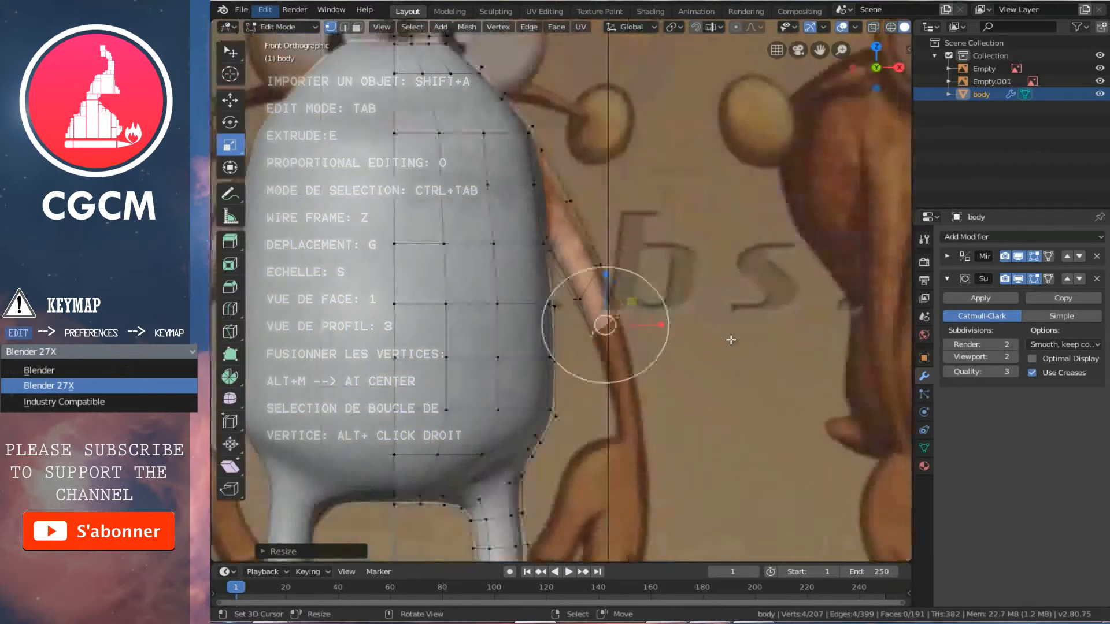
key("KP_Divide")
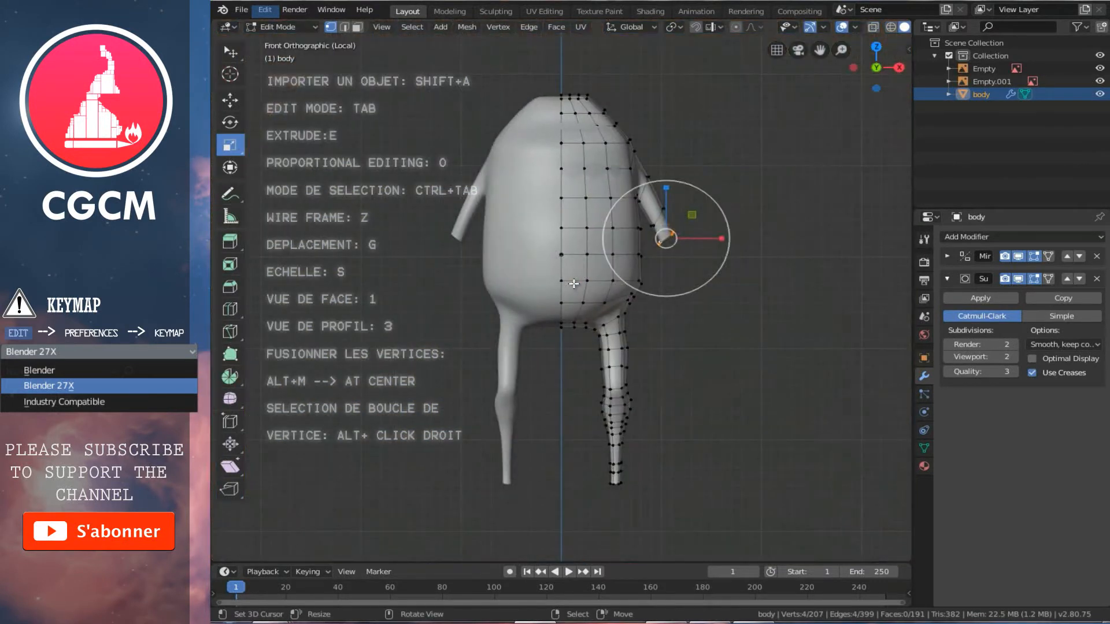
middle_click_drag(641, 319, 533, 312)
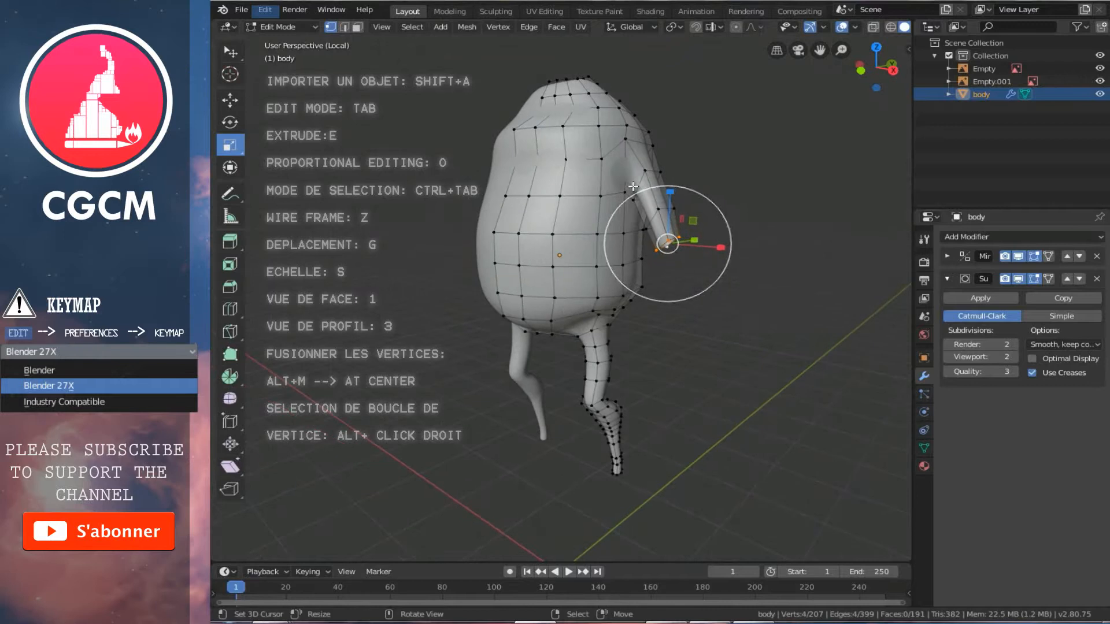
Step: Narrow the arm's two middle edge loops along the Y axis by scaling them down slightly
key("Tab")
mouse_move(657, 171)
middle_mouse_down()
mouse_move(580, 189)
mouse_move(587, 169)
mouse_move(710, 113)
mouse_move(718, 135)
mouse_move(748, 148)
mouse_move(669, 182)
middle_mouse_up()
scroll(670, 181, "up", 1)
key("Tab")
left_click(679, 216, "alt")
key("s")
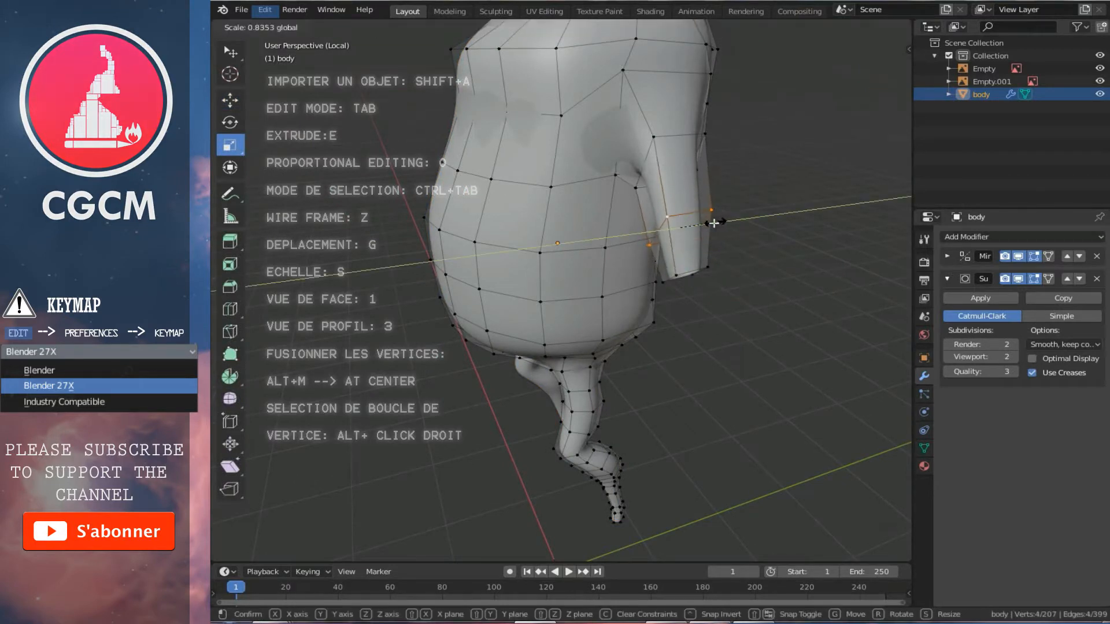
left_click(709, 223)
middle_click_drag(708, 224, 732, 170)
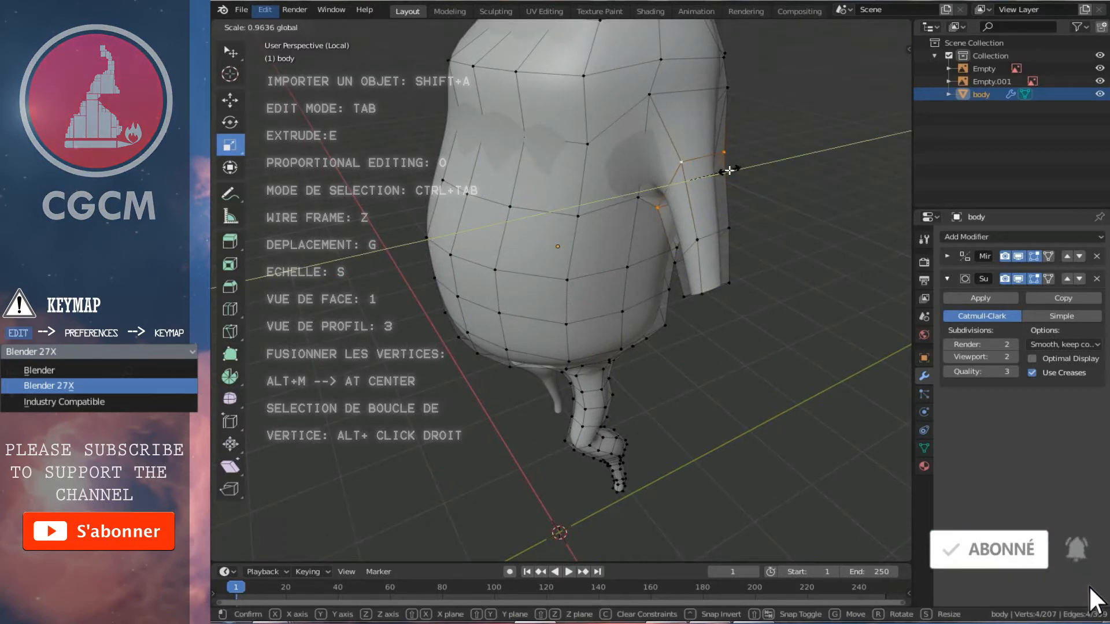
Step: Leave local view in Object Mode and compare the body with the front and side reference images
key("Tab")
middle_click_drag(712, 217, 739, 179)
key("KP_3")
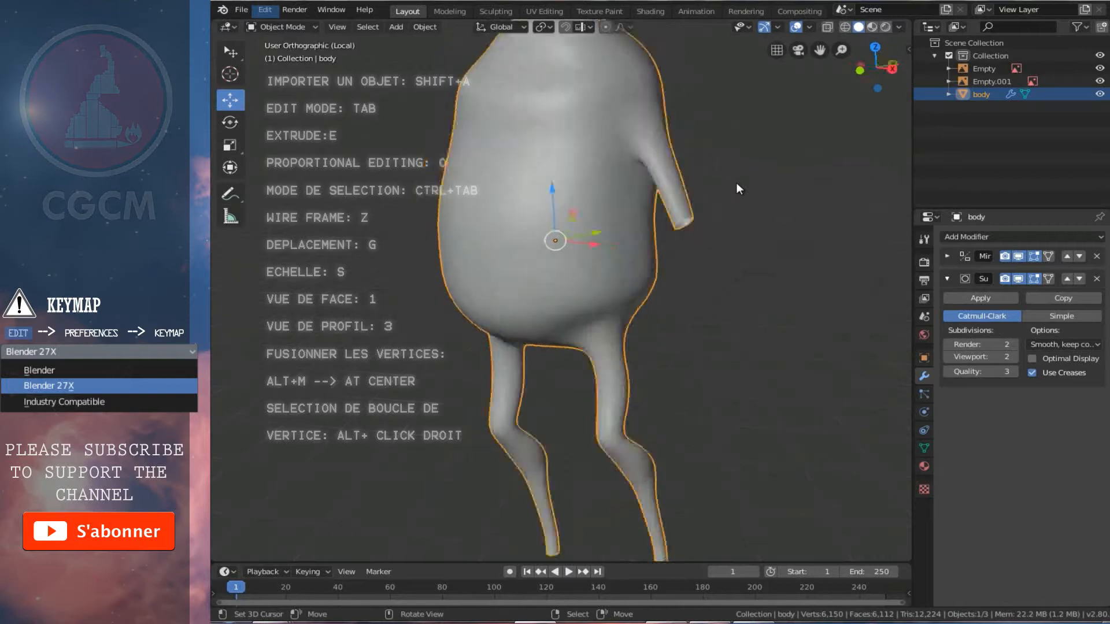
key("KP_1")
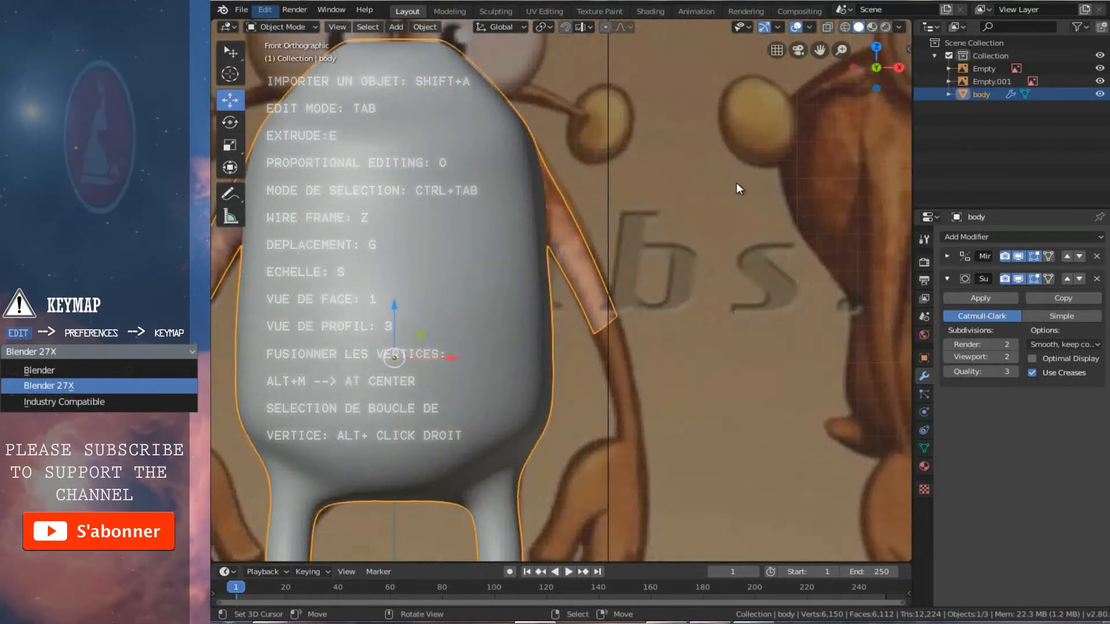
key("KP_3")
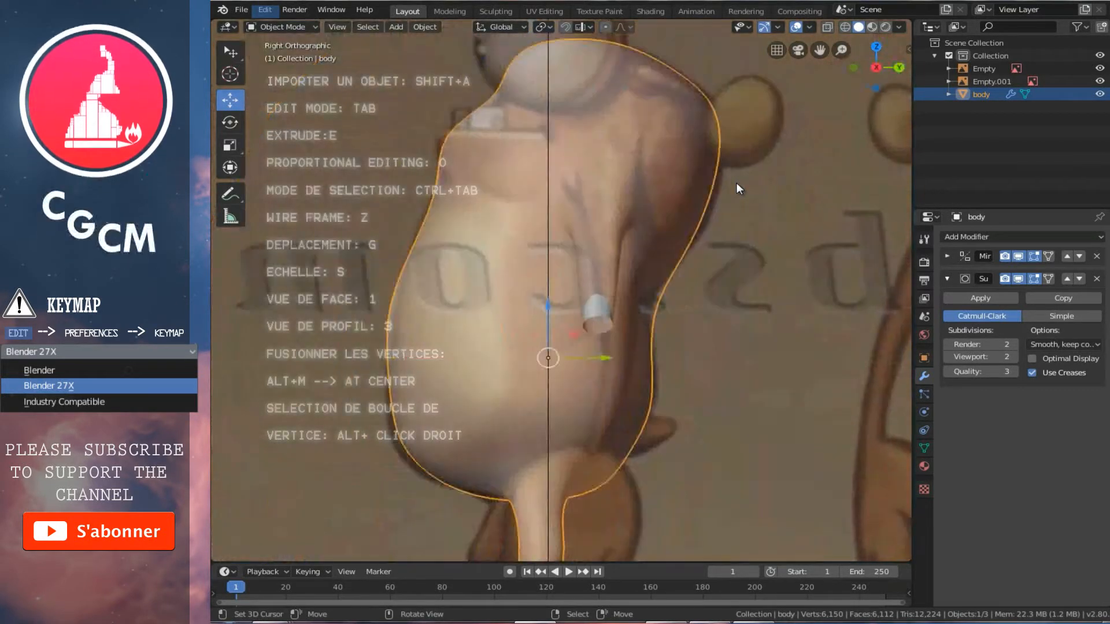
scroll(615, 337, "up", 2)
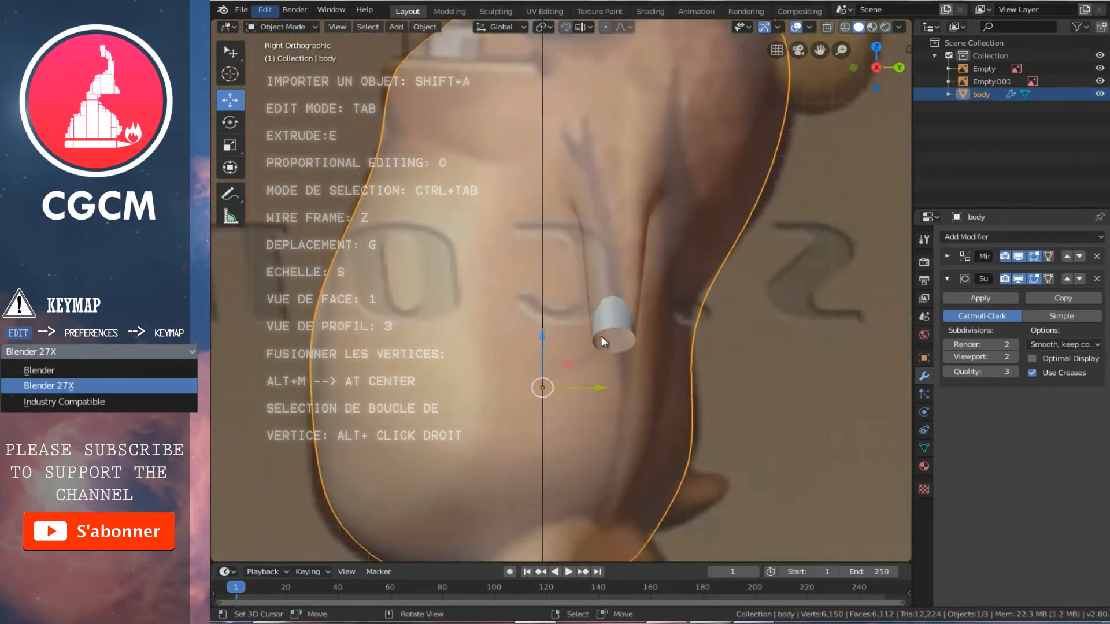
Step: Switch the body to wireframe editing and move the arm's end loop back along Y to line up with the side reference
key("Tab")
right_click(613, 327, "alt")
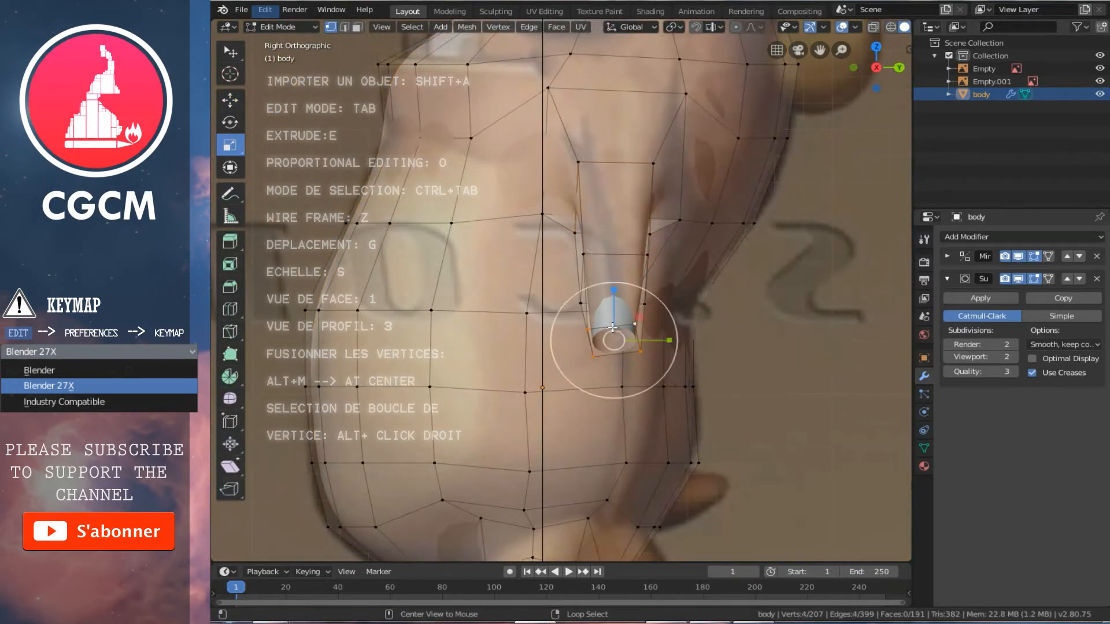
key("z")
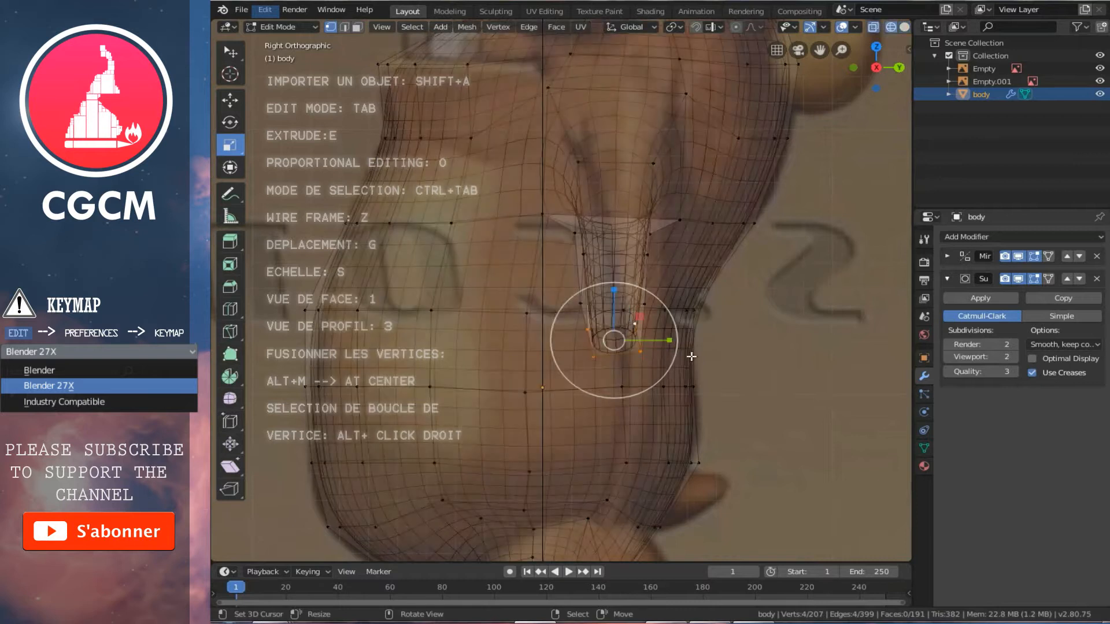
scroll(672, 364, "up", 2, "ctrl")
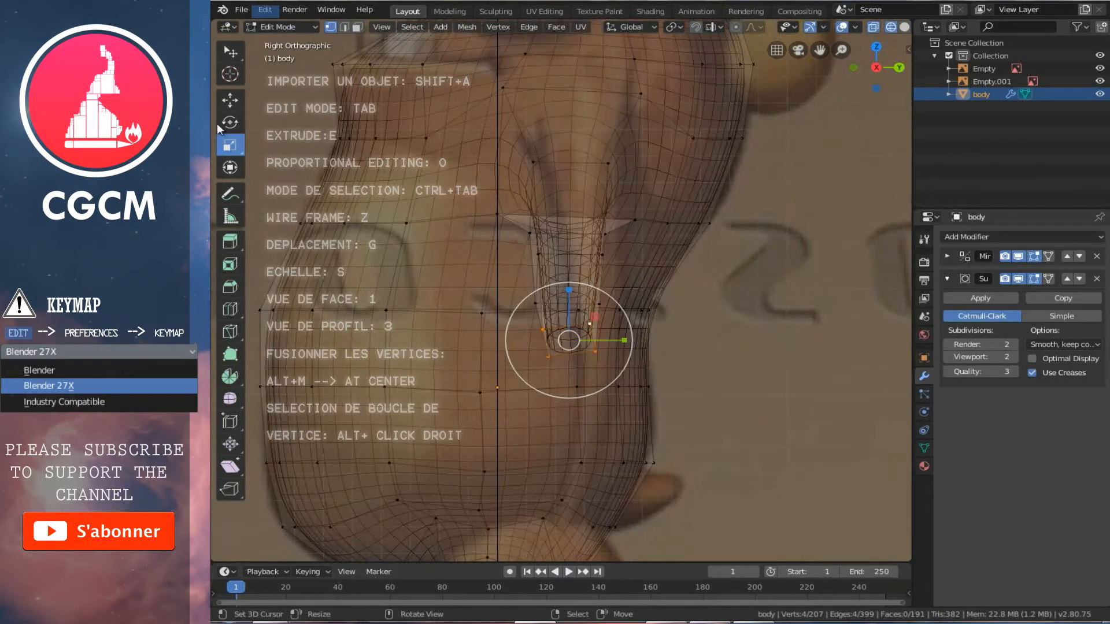
left_click(230, 100)
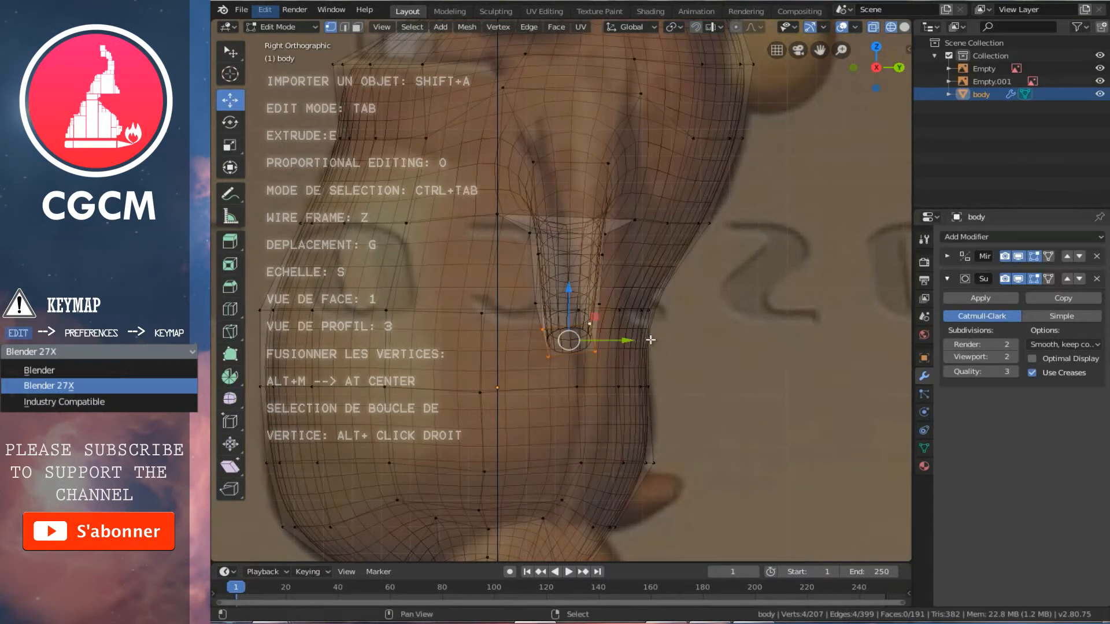
scroll(653, 347, "down", 1)
scroll(639, 307, "down", 6, "shift")
scroll(619, 308, "down", 2)
scroll(613, 315, "up", 4, "shift")
scroll(610, 321, "up", 4)
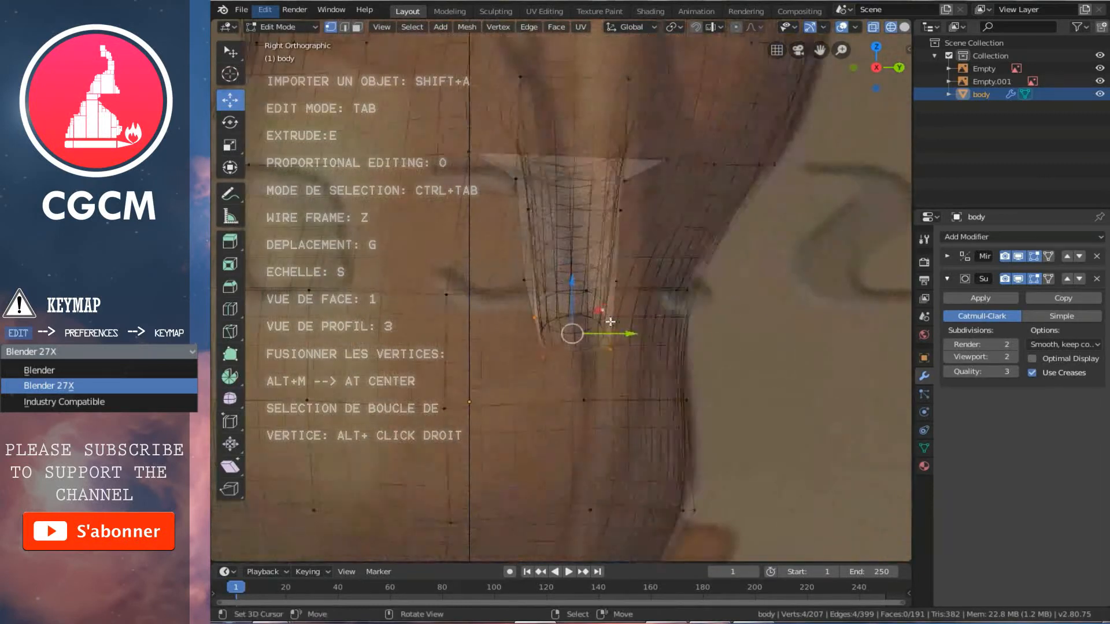
left_click_drag(611, 327, 657, 334)
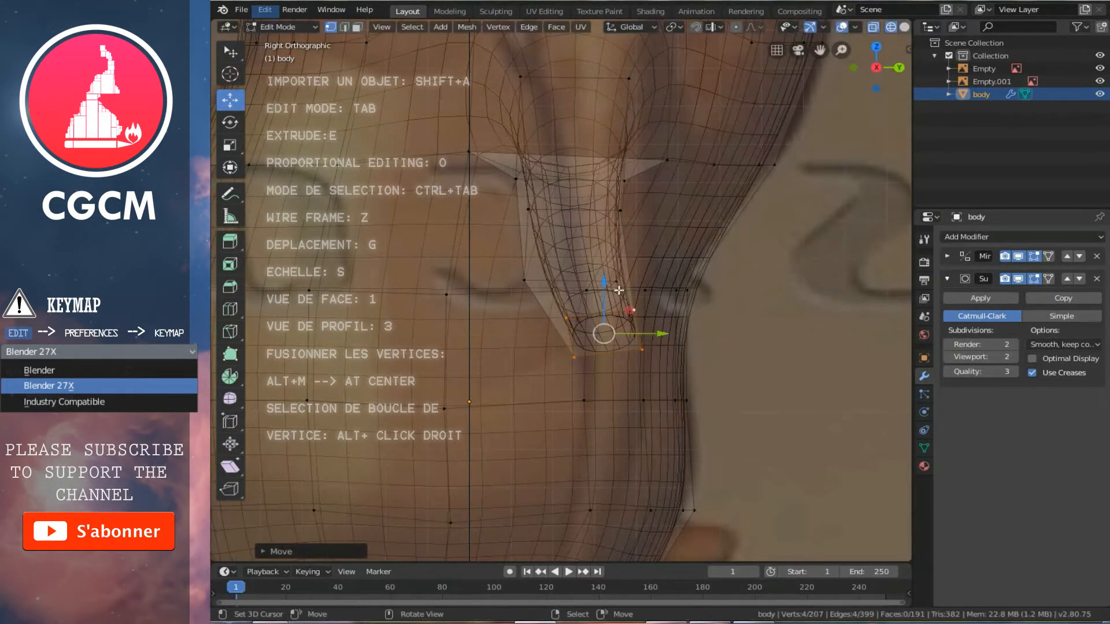
Step: Shift the arm's middle and upper loops back along Y, and nudge the end loop to follow the reference arm
right_click(532, 210, "alt")
left_click_drag(624, 239, 648, 241)
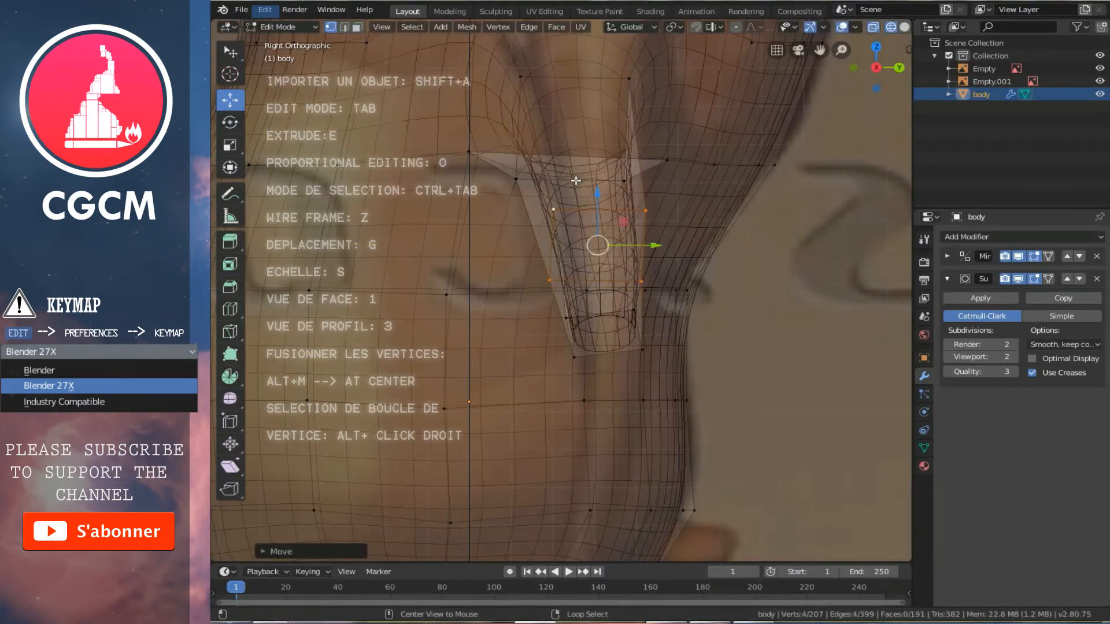
right_click(577, 180, "alt")
left_click_drag(632, 128, 648, 129)
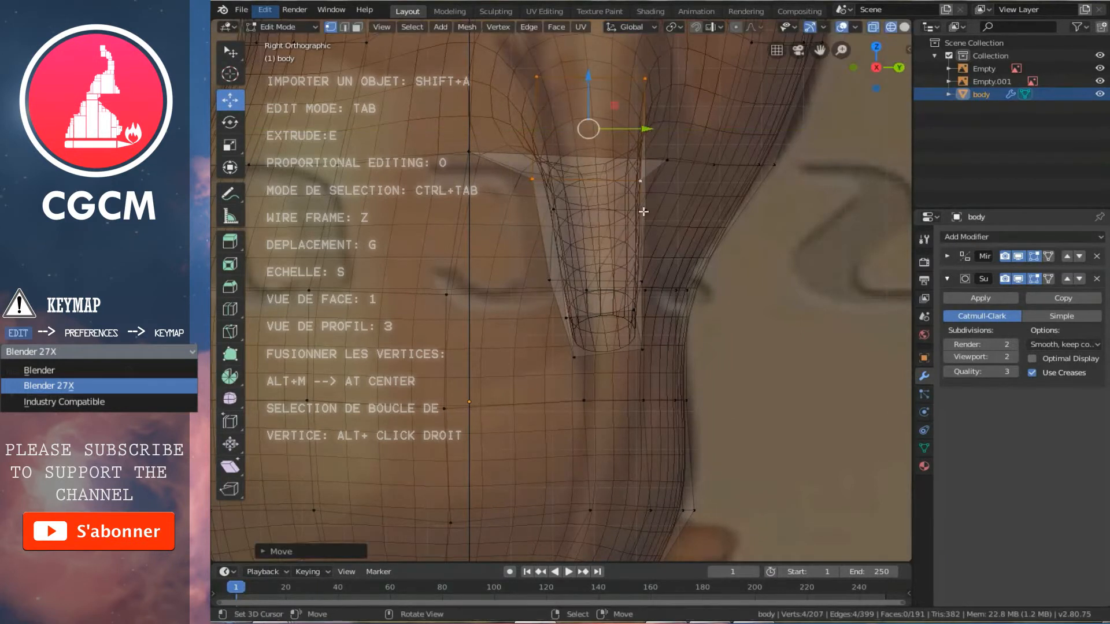
right_click(581, 319, "alt")
left_click_drag(650, 332, 659, 336)
Step: Extrude a new arm segment downward from the end loop, then shrink and reposition its end to match the side reference
scroll(639, 316, "down", 3, "shift")
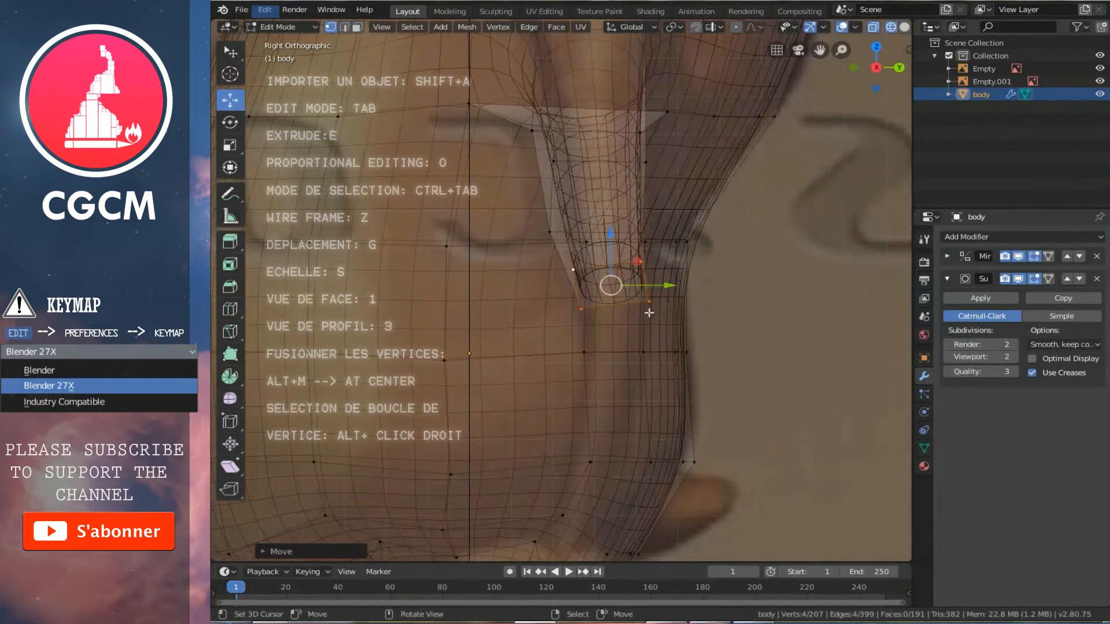
key("e")
left_click(693, 405)
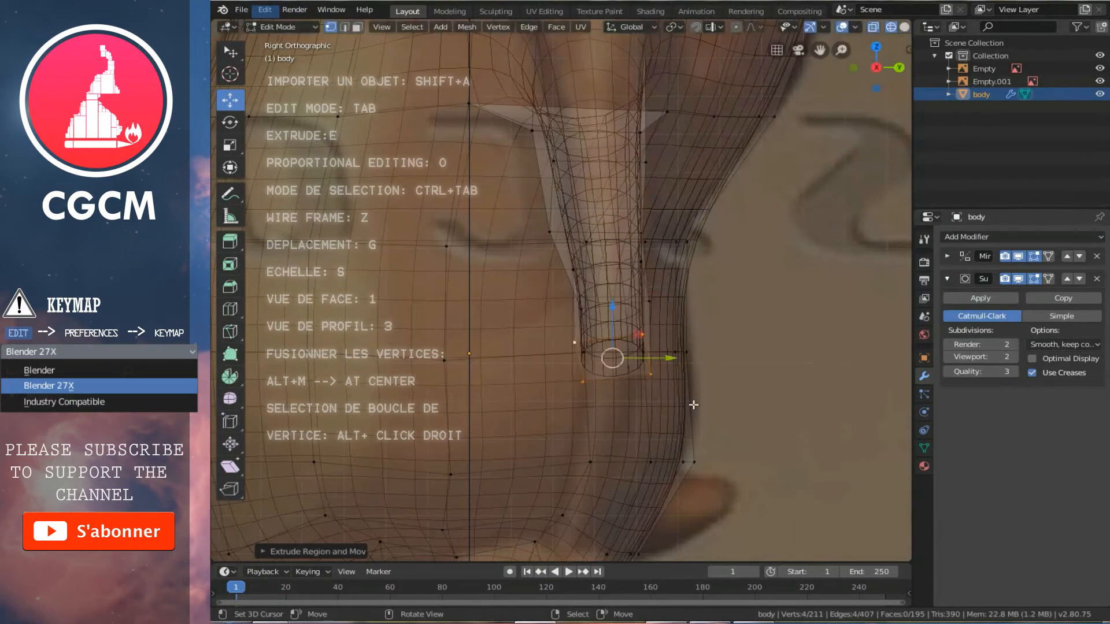
key("s")
left_click(686, 404)
key("g")
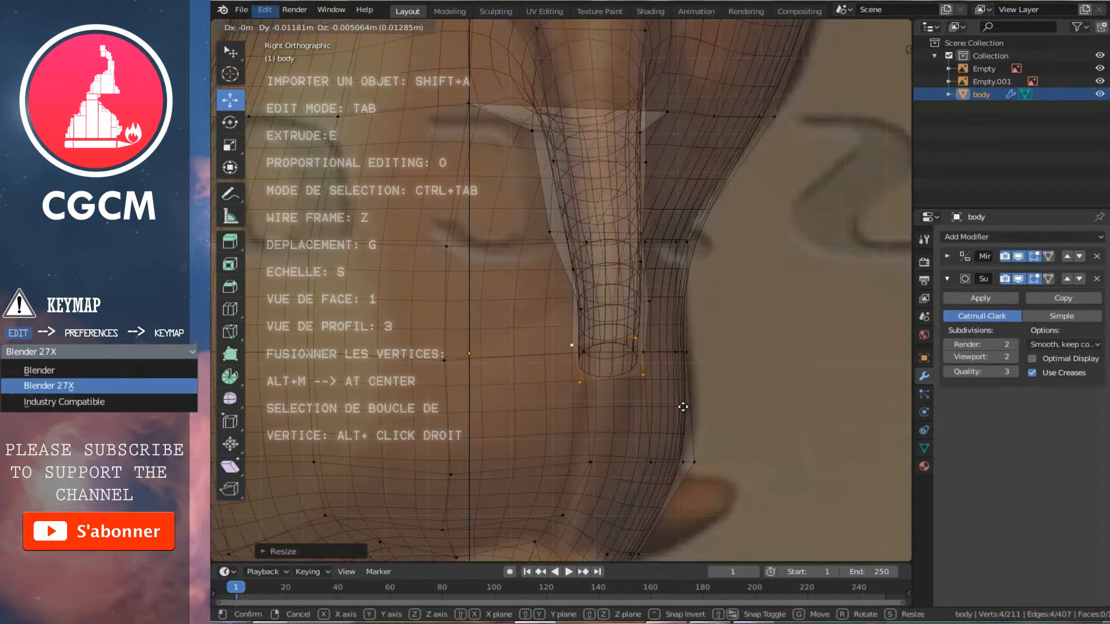
left_click(684, 407)
Step: Extrude the forearm down to the wrist and scale its end loop to about 0.6
scroll(631, 317, "down", 6, "shift")
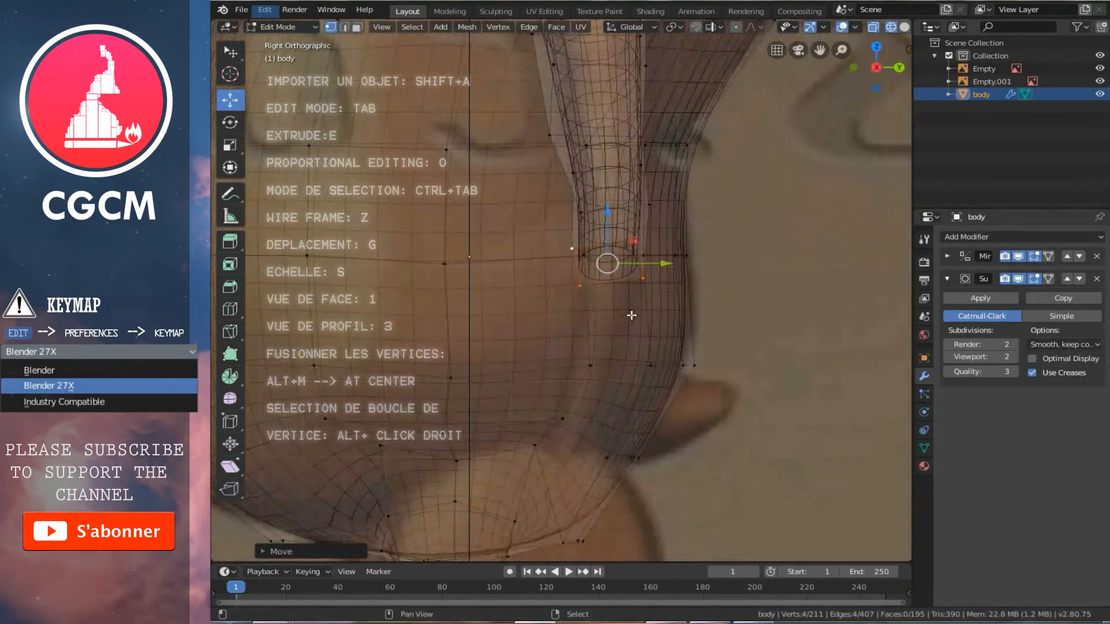
key("e")
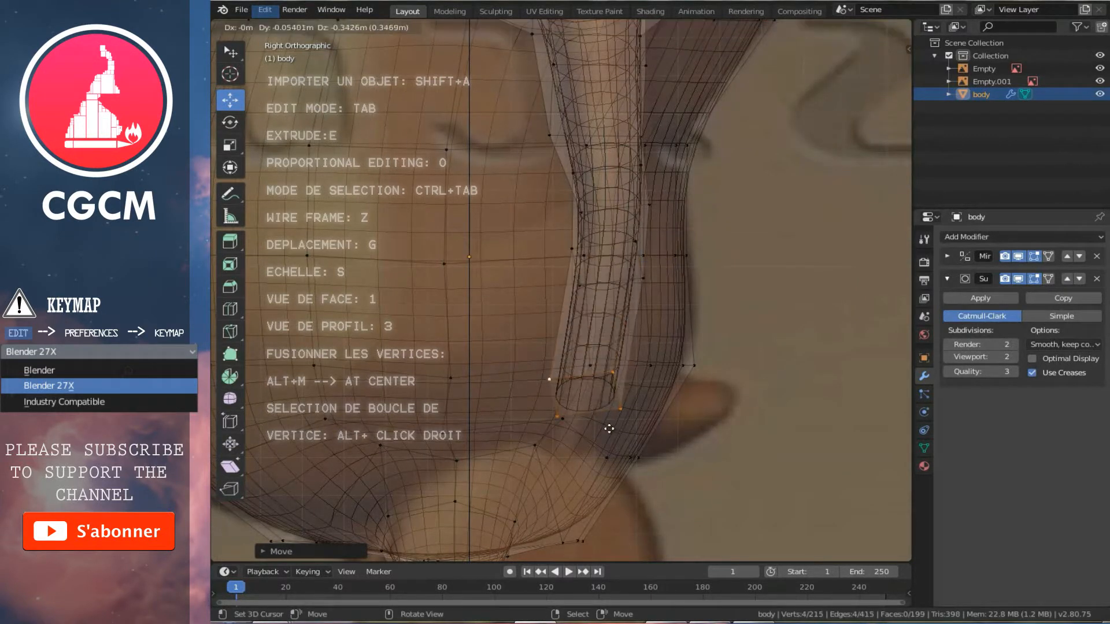
left_click(655, 442)
key("s")
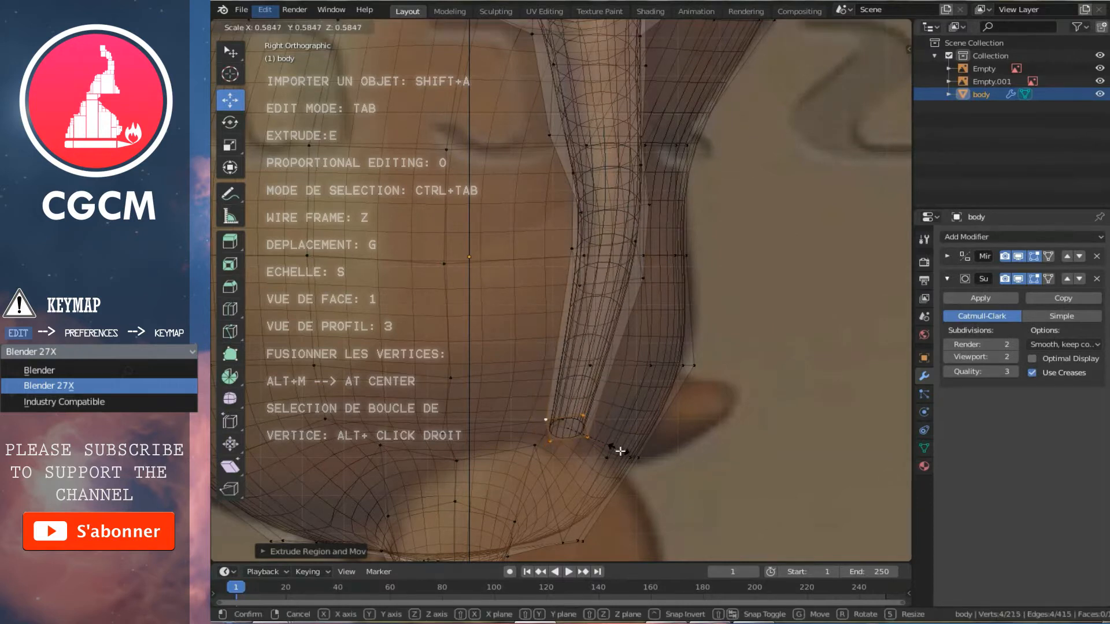
left_click(625, 454)
Step: Flatten the wrist loop along the Z axis and move it slightly down to the end of the reference arm
scroll(607, 392, "down", 5, "shift")
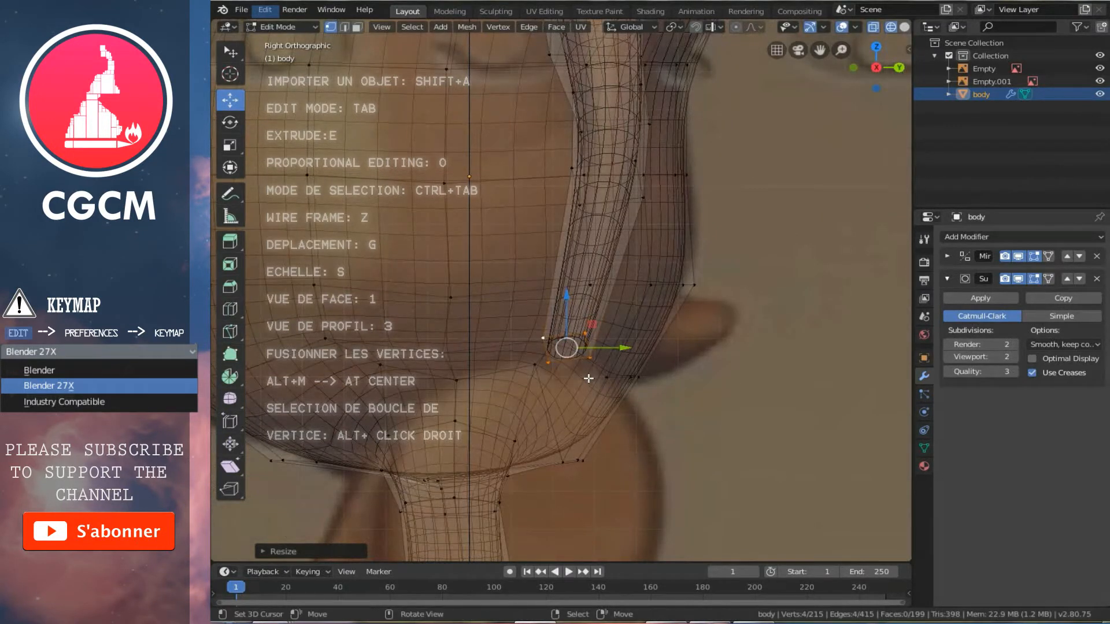
key("s")
key("z")
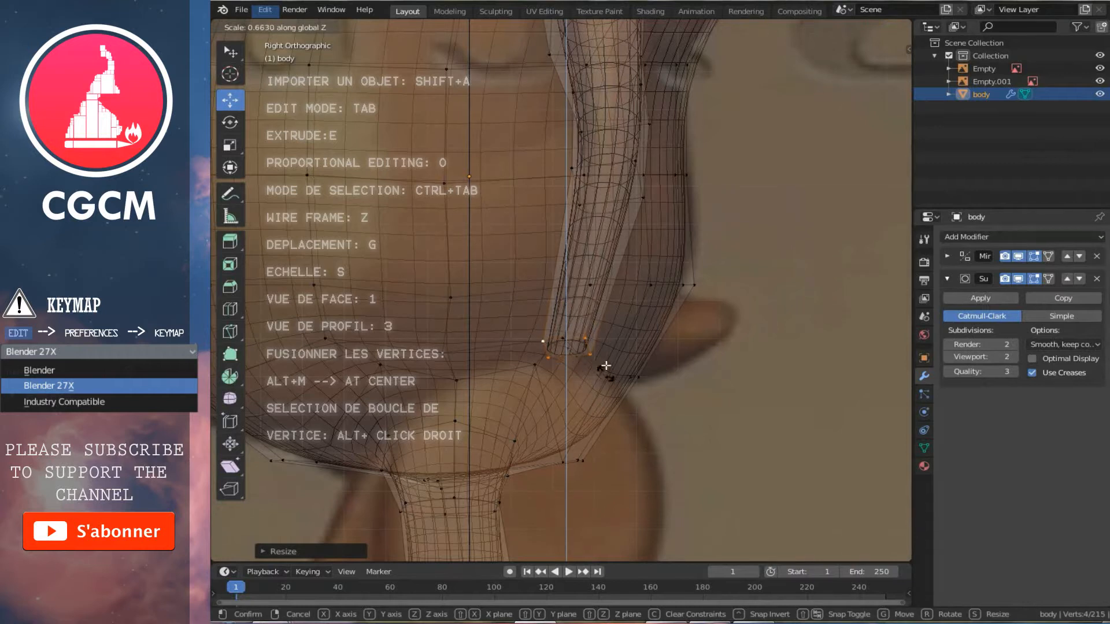
left_click(602, 350)
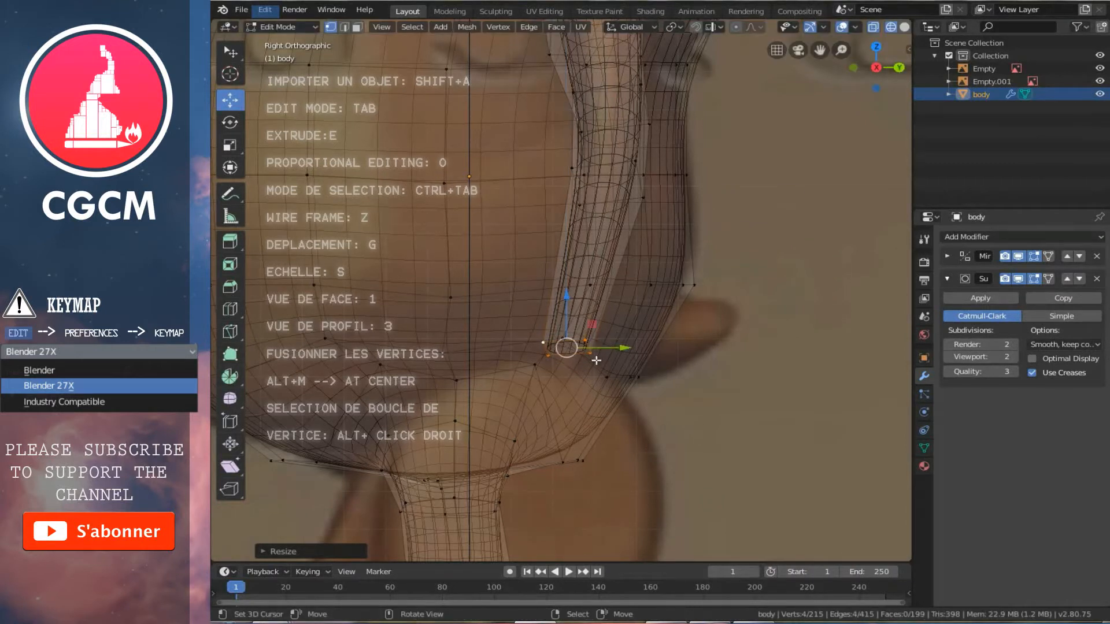
key("g")
left_click(600, 381)
Step: Return the body to solid shading, isolate it in local view and examine the arm in perspective and from the side
key("z")
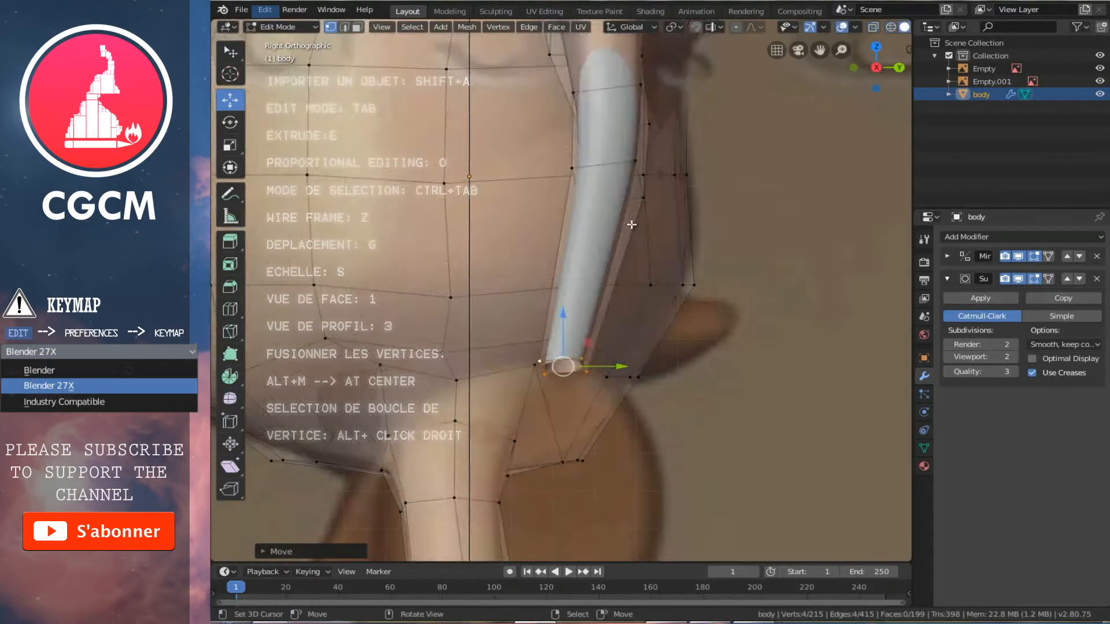
key("z")
middle_click_drag(631, 224, 607, 211)
key("KP_Divide")
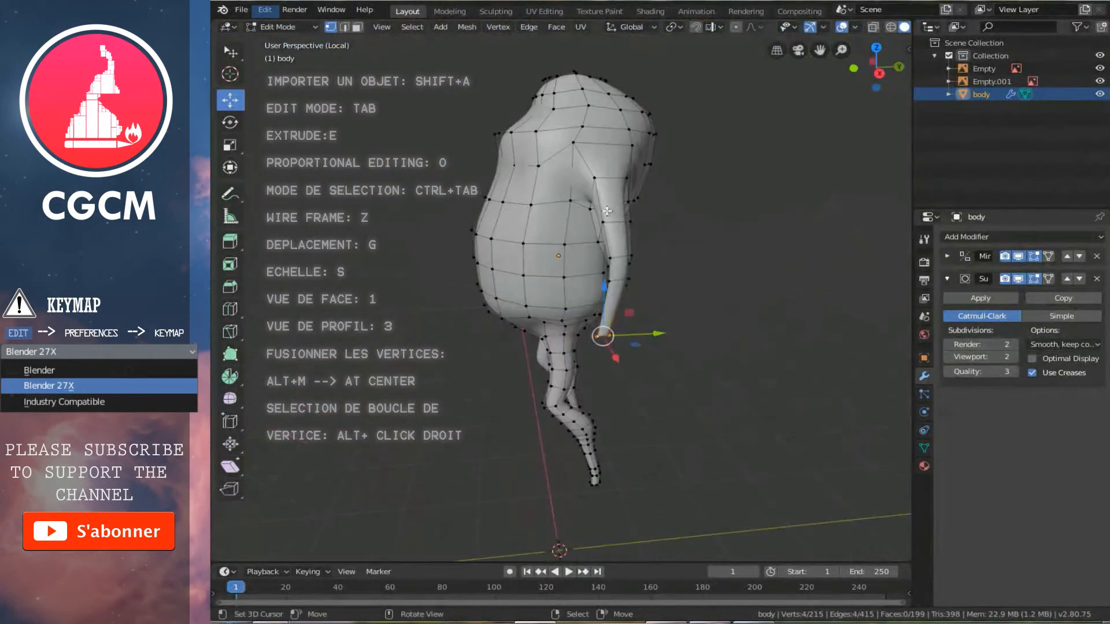
key("Tab")
middle_click_drag(573, 249, 633, 254)
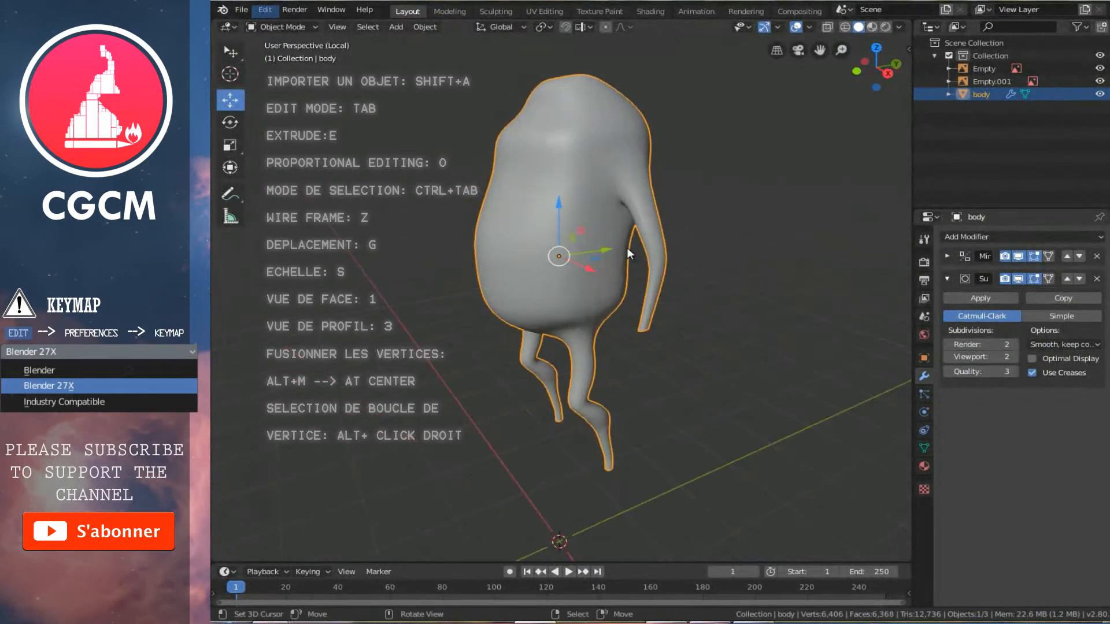
key("KP_3")
scroll(615, 248, "up", 4)
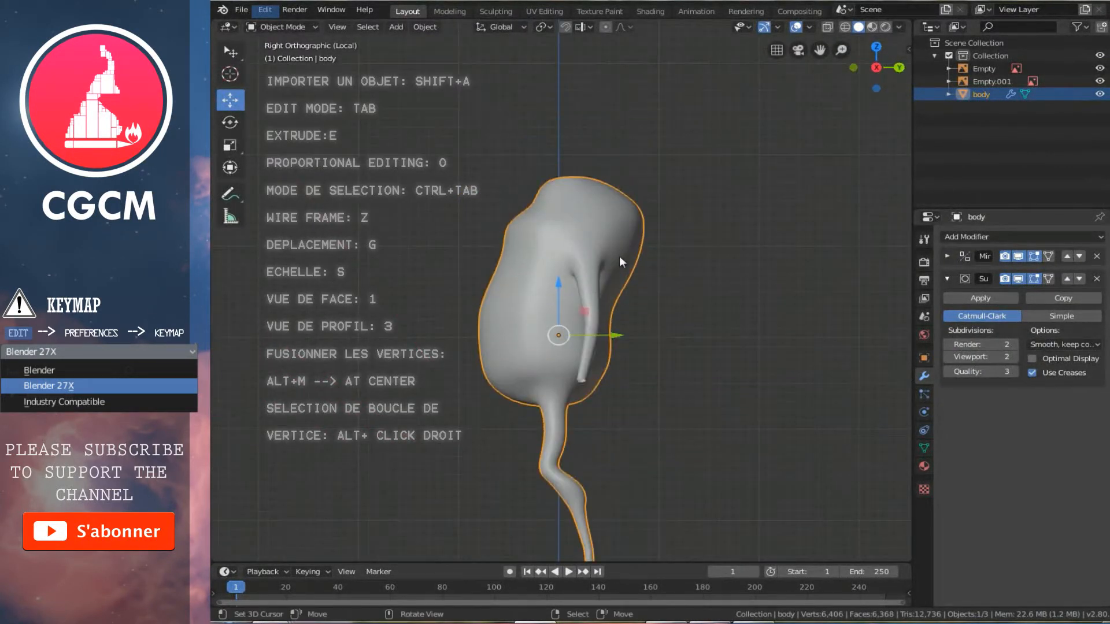
Step: Turn on cage display for the body's Subdivision modifier in Edit Mode, so the edit mesh follows the smoothed surface
key("Tab")
middle_click_drag(632, 322, 692, 279)
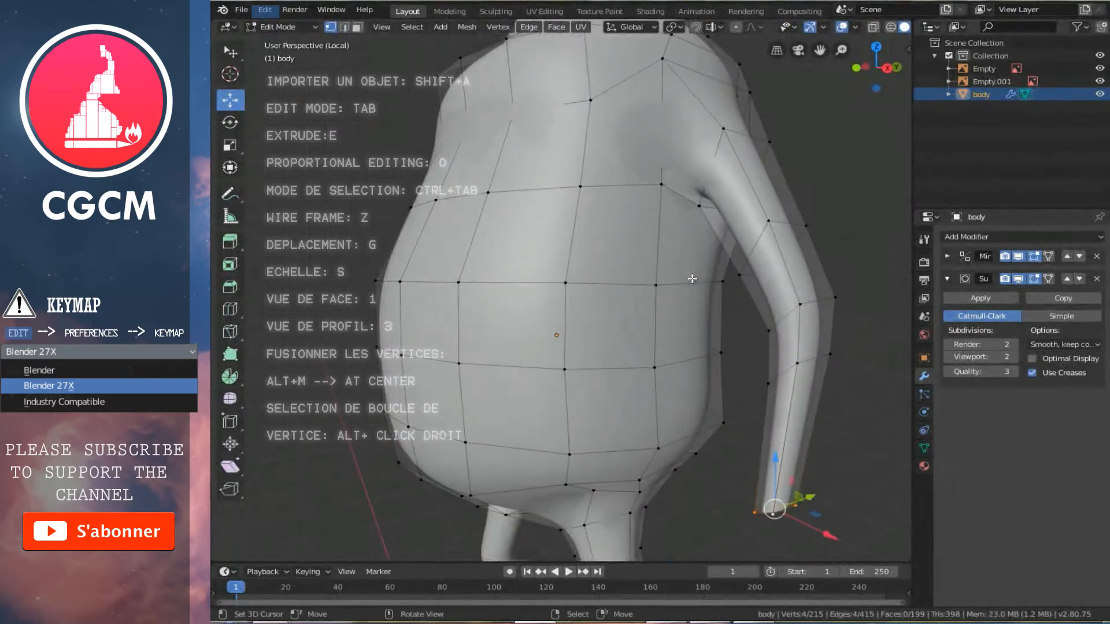
left_click(1048, 280)
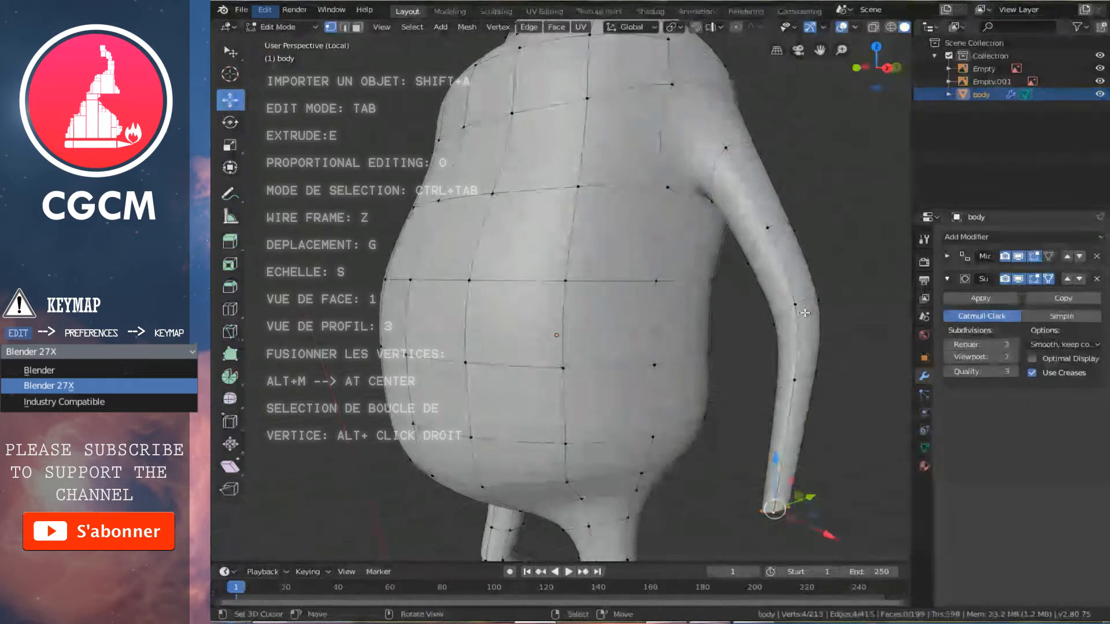
Step: Add two loop cuts around the arm in side view, one just below and one just above the elbow loop
key("3")
scroll(718, 304, "up", 2)
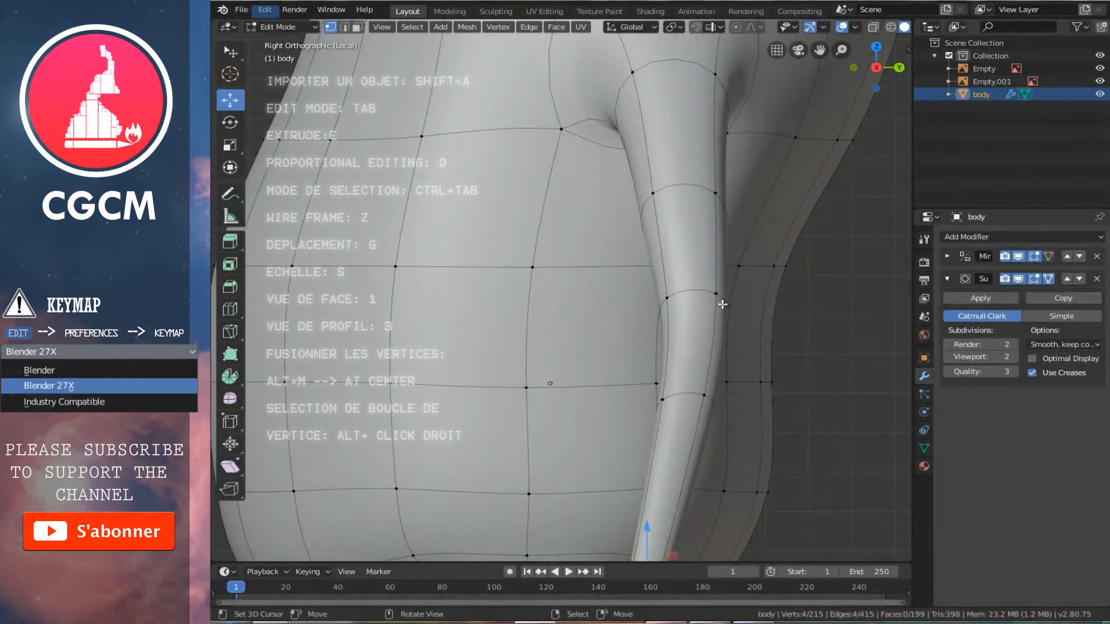
key("ctrl+r")
left_click(716, 296)
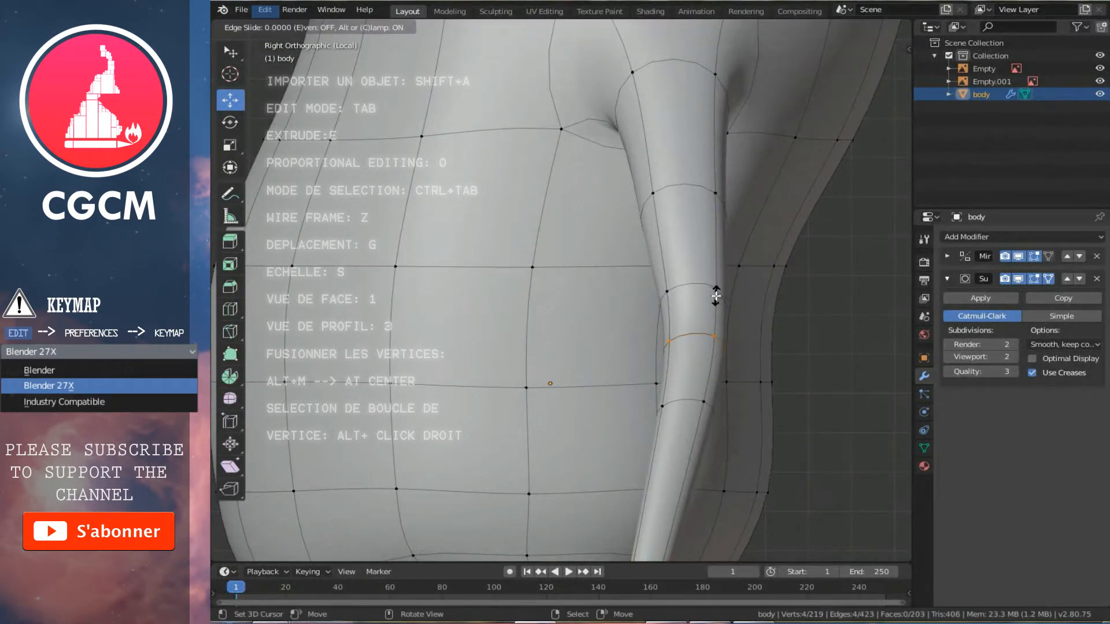
left_click(718, 291)
key("ctrl+r")
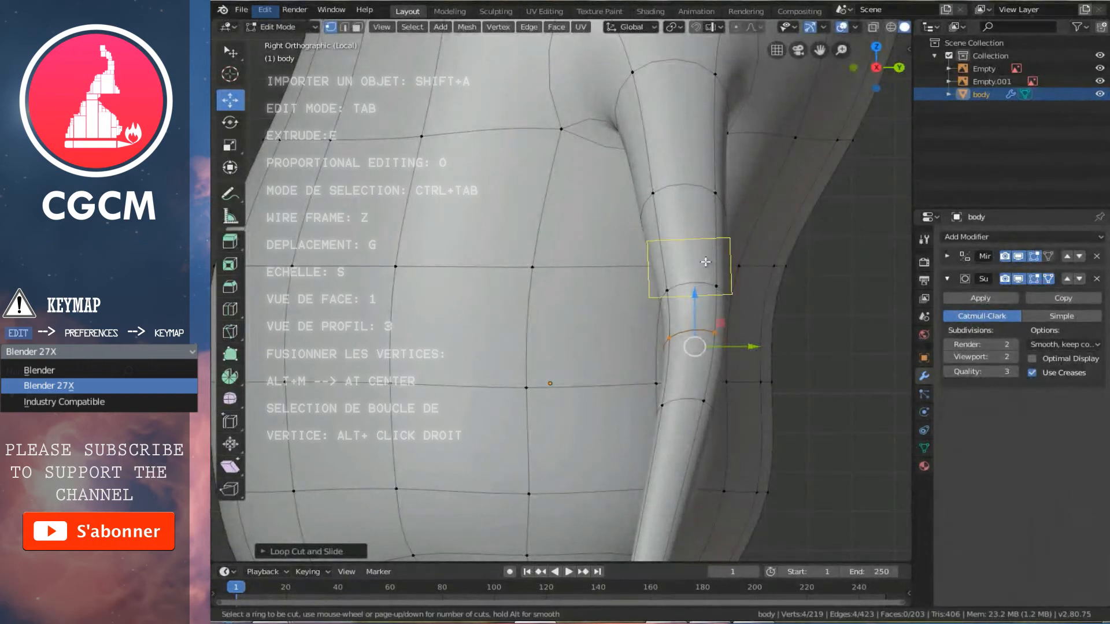
left_click(706, 262)
left_click(706, 269)
Step: Move the elbow loop back along the Y axis by about 0.018 m
right_click(699, 298, "alt")
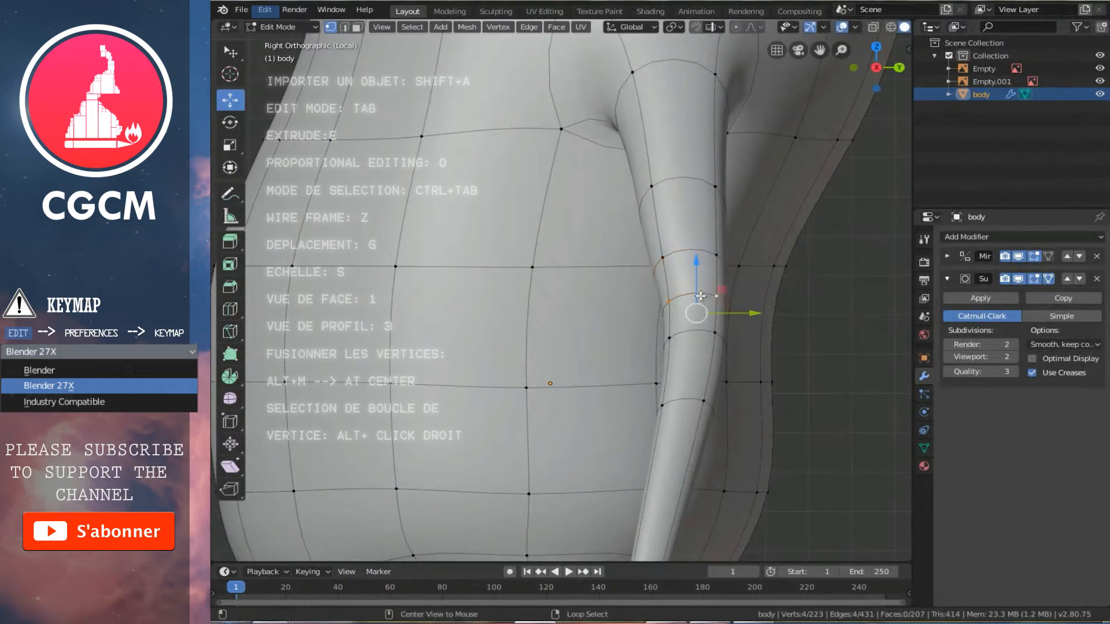
key("g")
key("y")
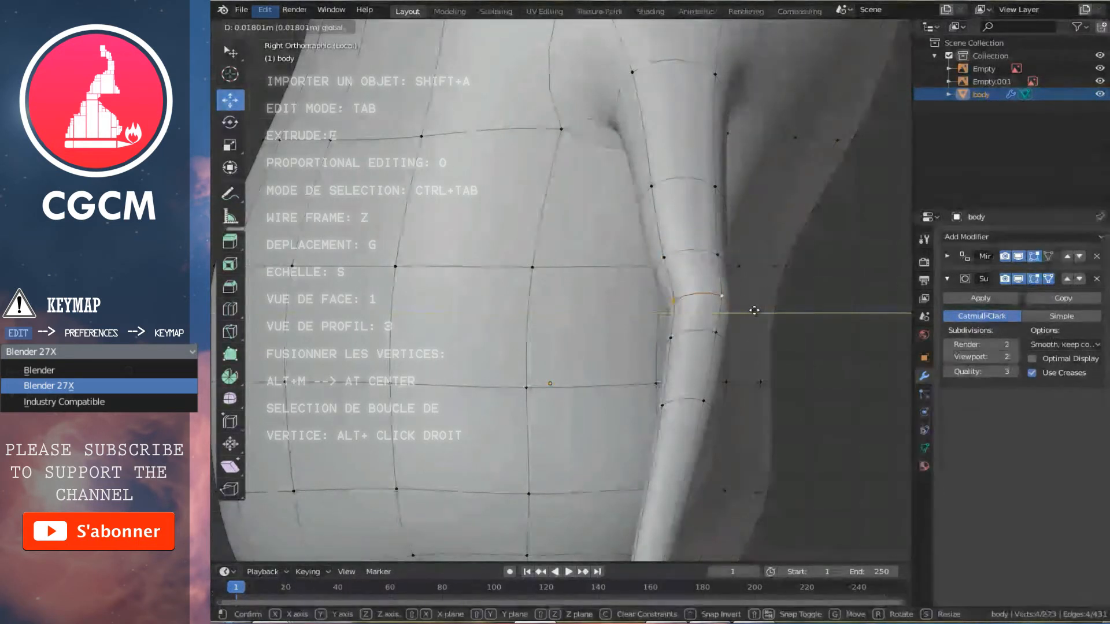
left_click(756, 312)
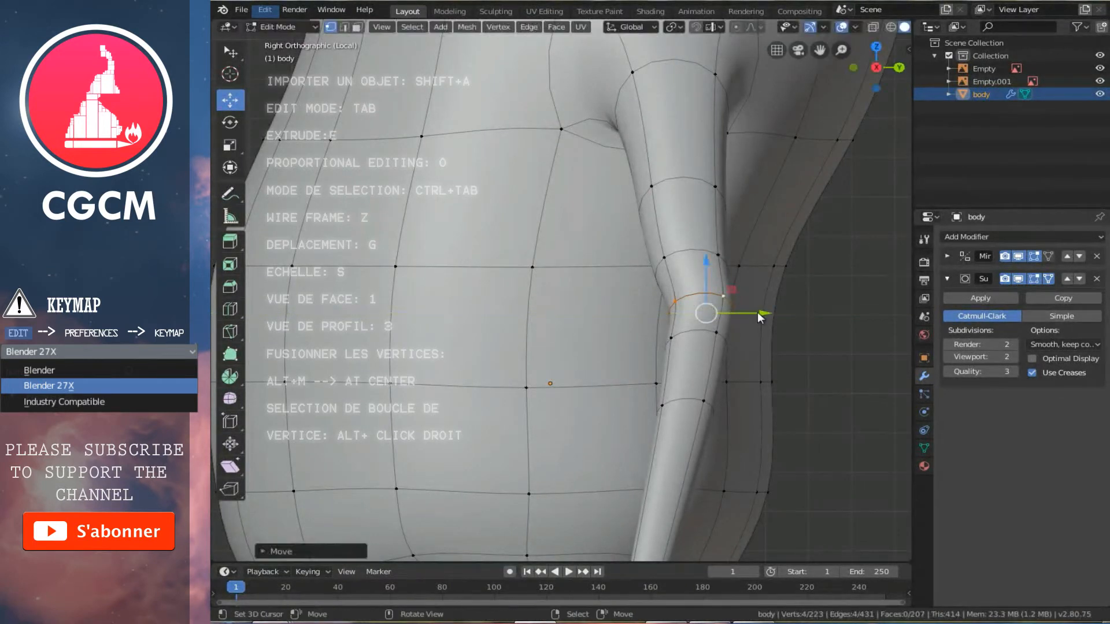
Step: Check the whole body in perspective, leave local view and return to the front view over the reference image
key("Tab")
scroll(758, 310, "down", 5)
middle_click_drag(719, 303, 616, 286)
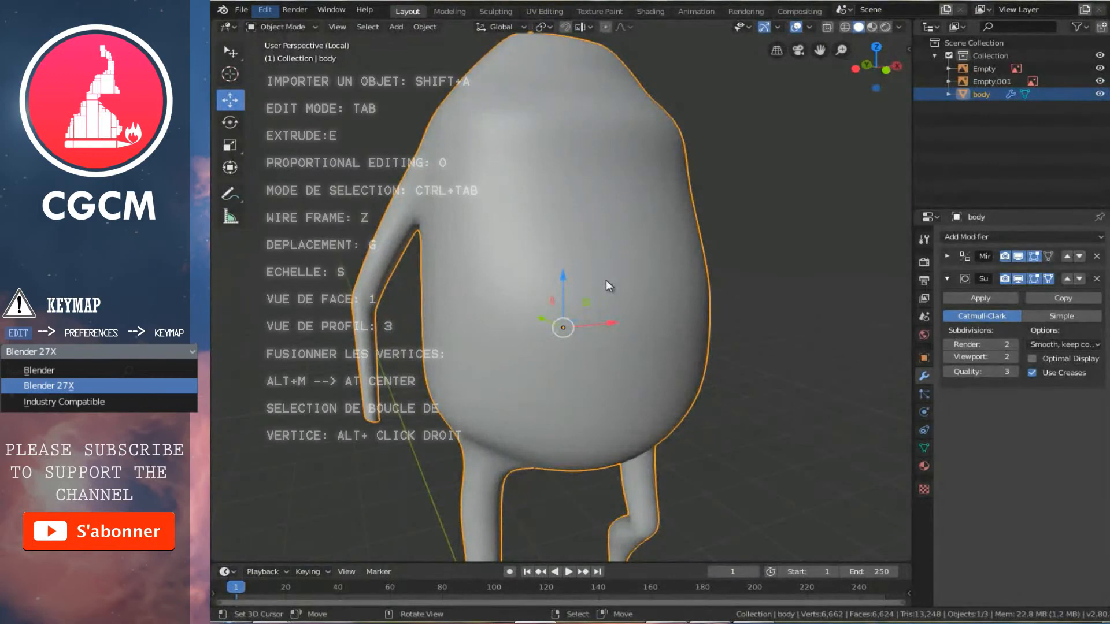
key("KP_1")
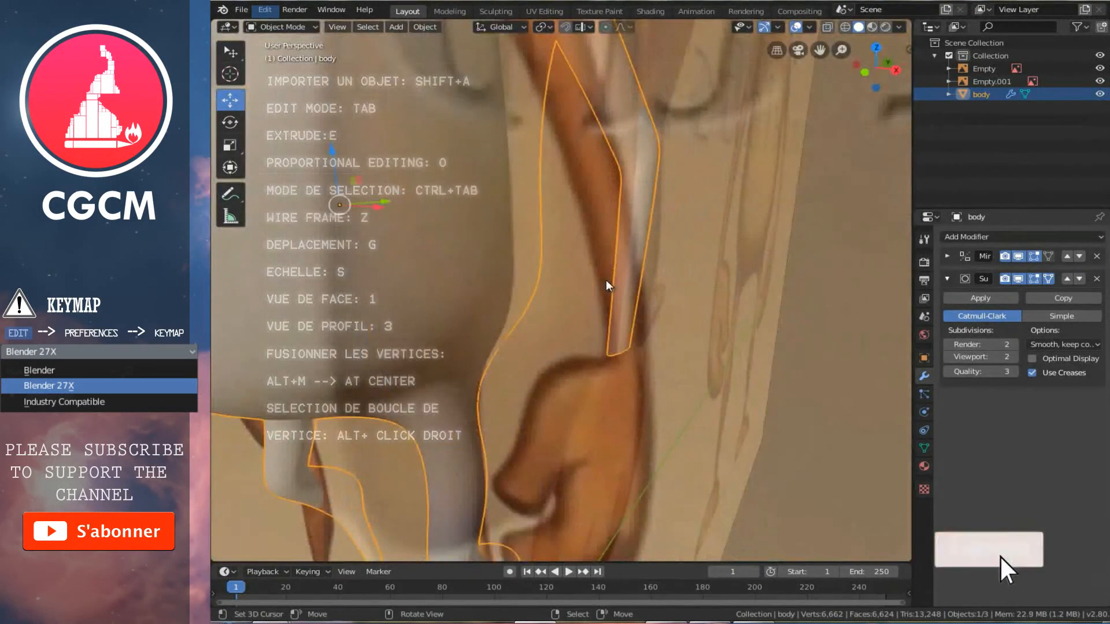
key("KP_1")
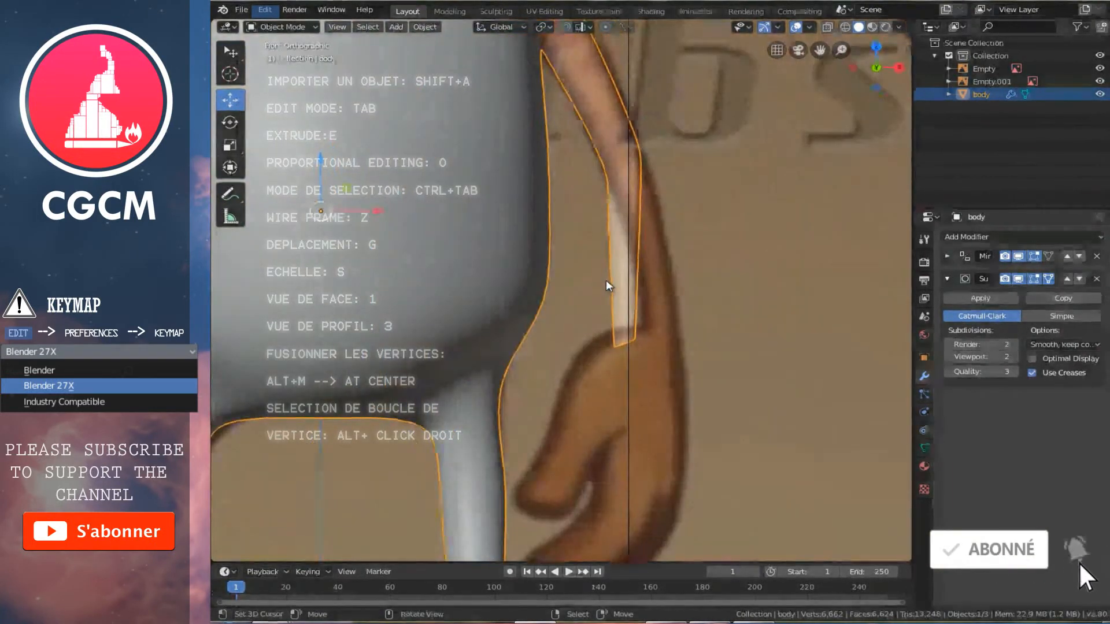
Step: Move the wrist end loop outward about 0.11 m along X and up about 0.06 m onto the reference wrist
scroll(606, 280, "up", 2)
key("Tab")
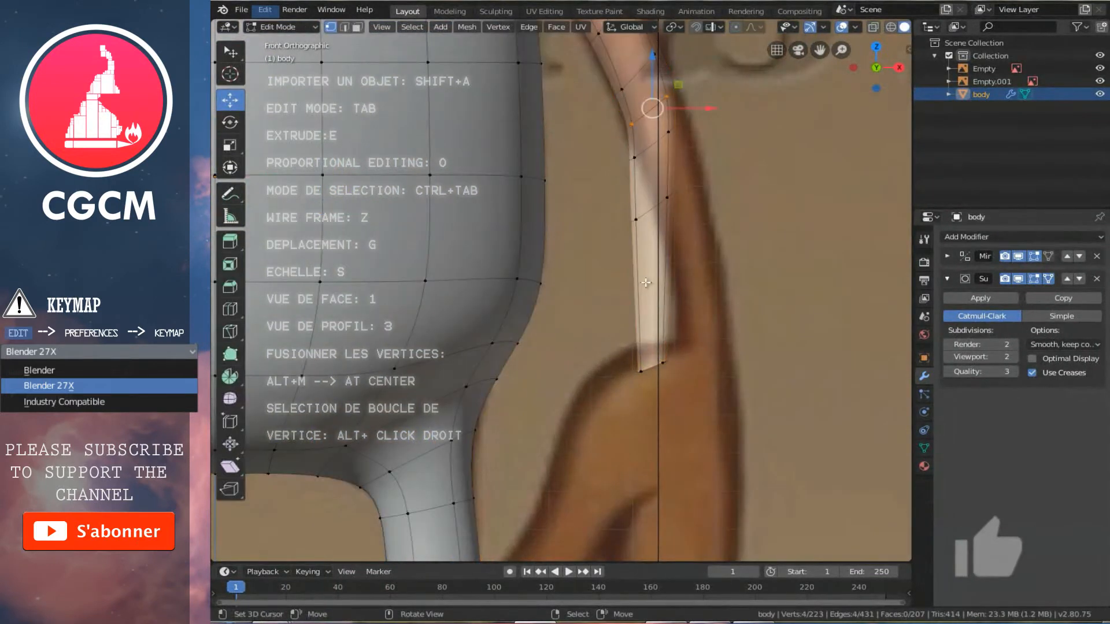
right_click(652, 359)
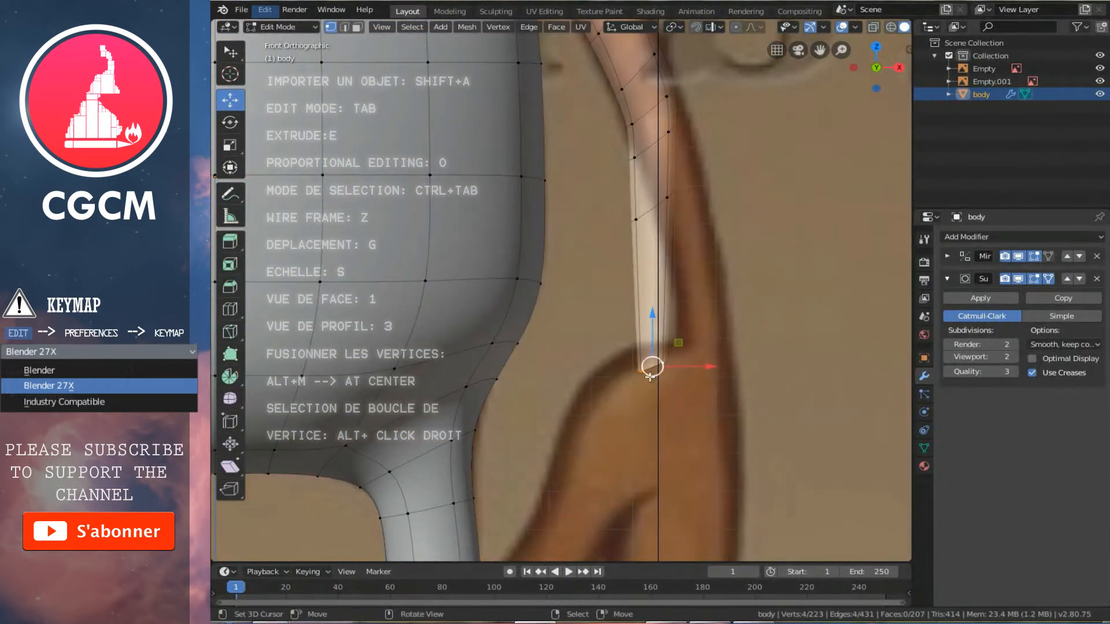
key("g")
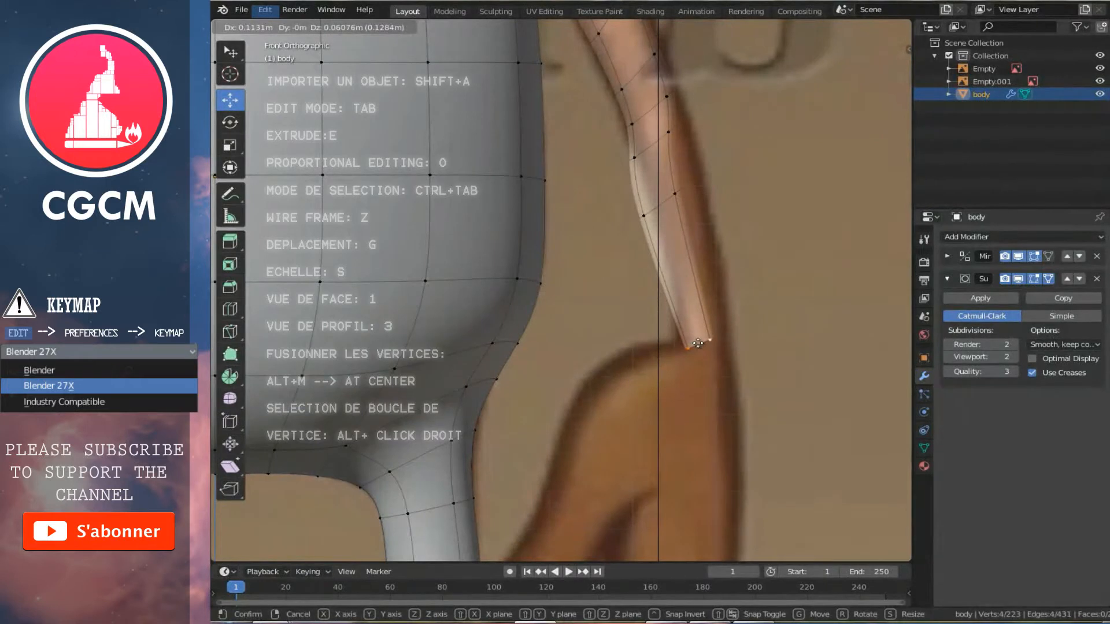
left_click(698, 343)
Step: Move the mid-forearm loop outward about 0.05 m along X and up about 0.02 m to follow the reference arm
middle_click_drag(698, 343, 698, 441, "shift")
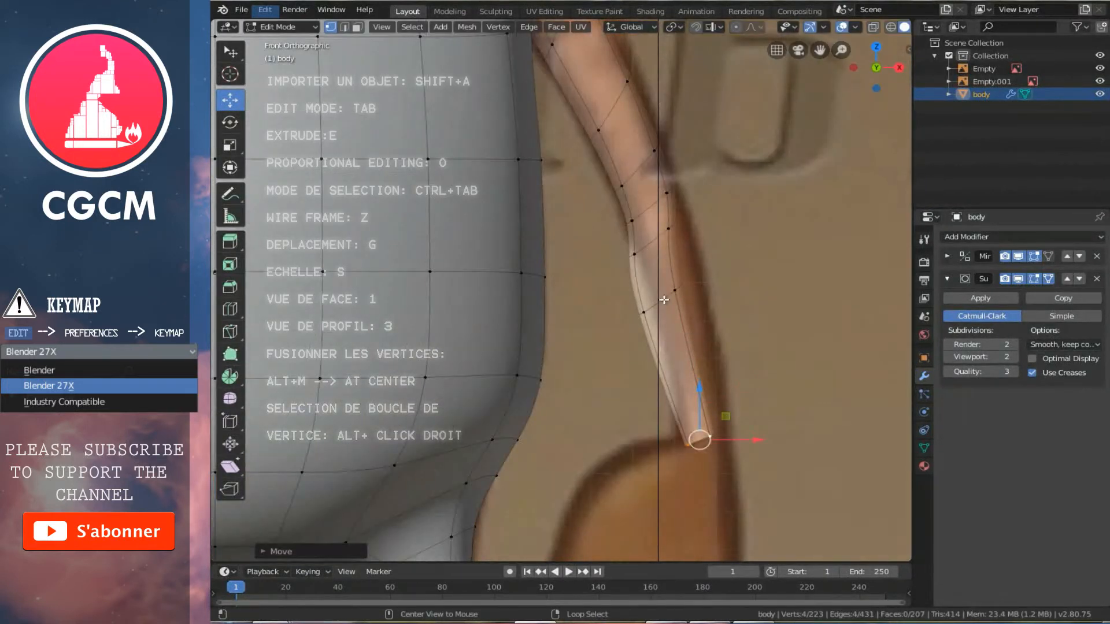
right_click(663, 302)
key("g")
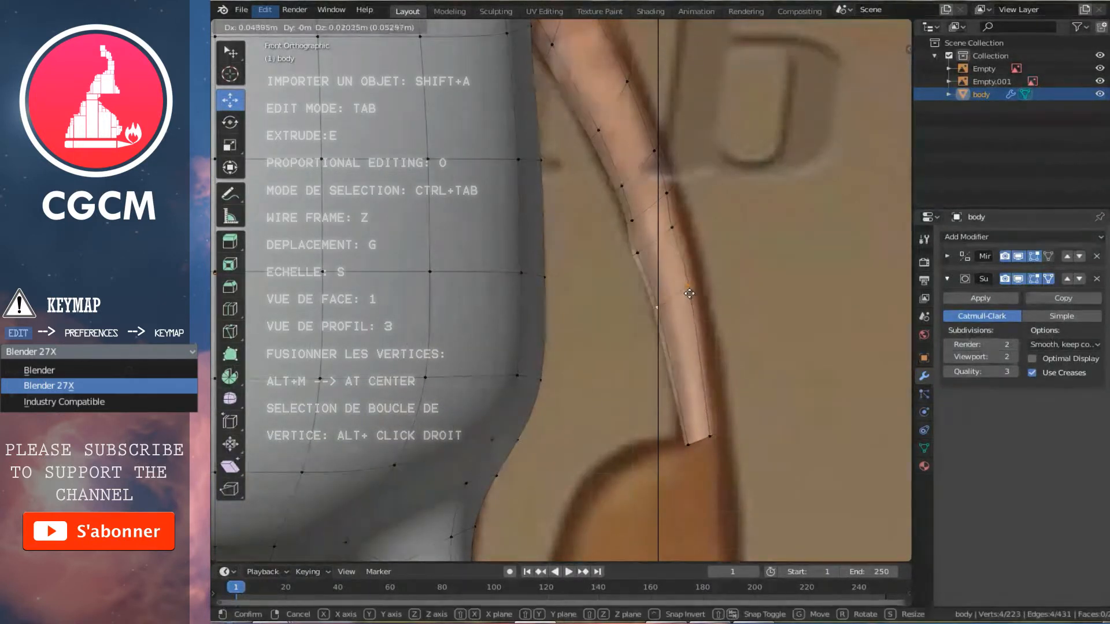
left_click(691, 293)
Step: In wireframe, move the loop just below the elbow about 0.023 m along X and 0.011 m up, and enlarge it slightly
right_click(652, 237)
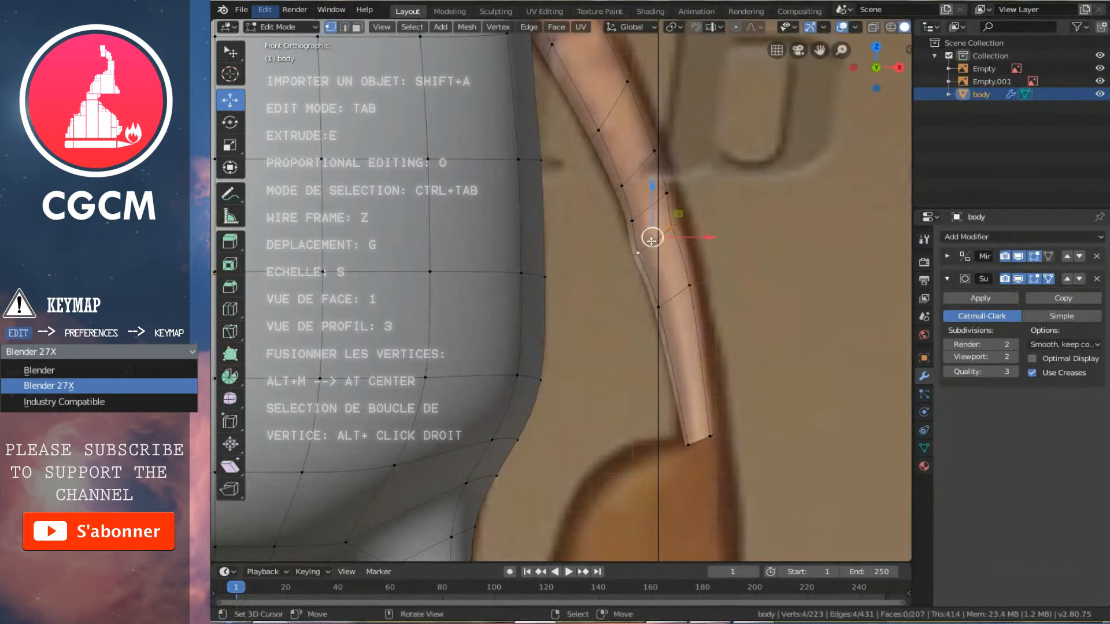
scroll(681, 322, "up", 4)
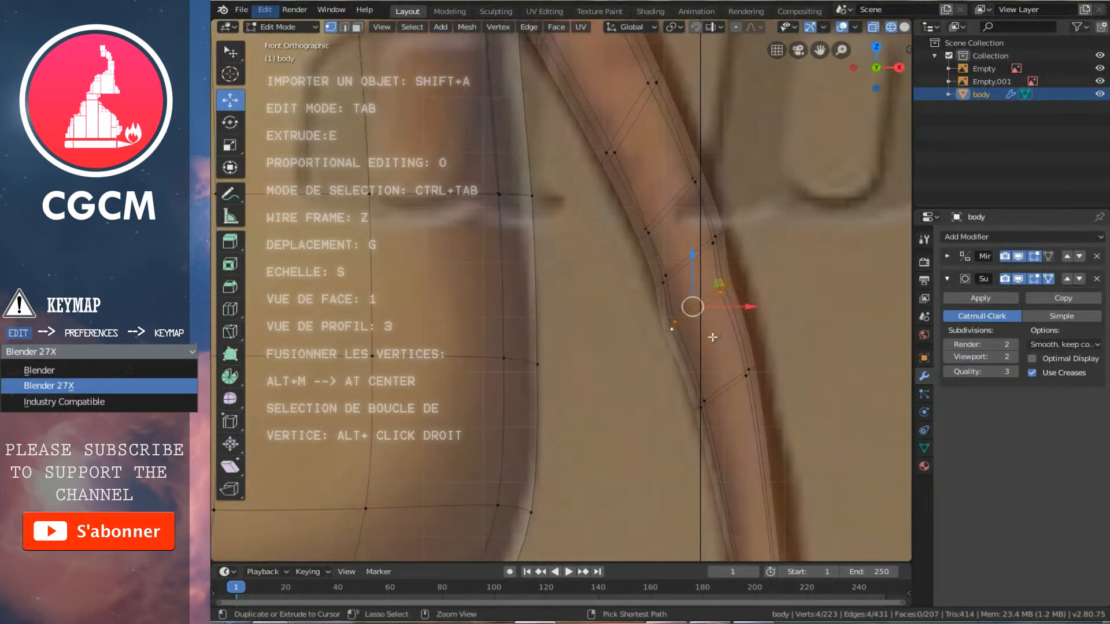
key("g")
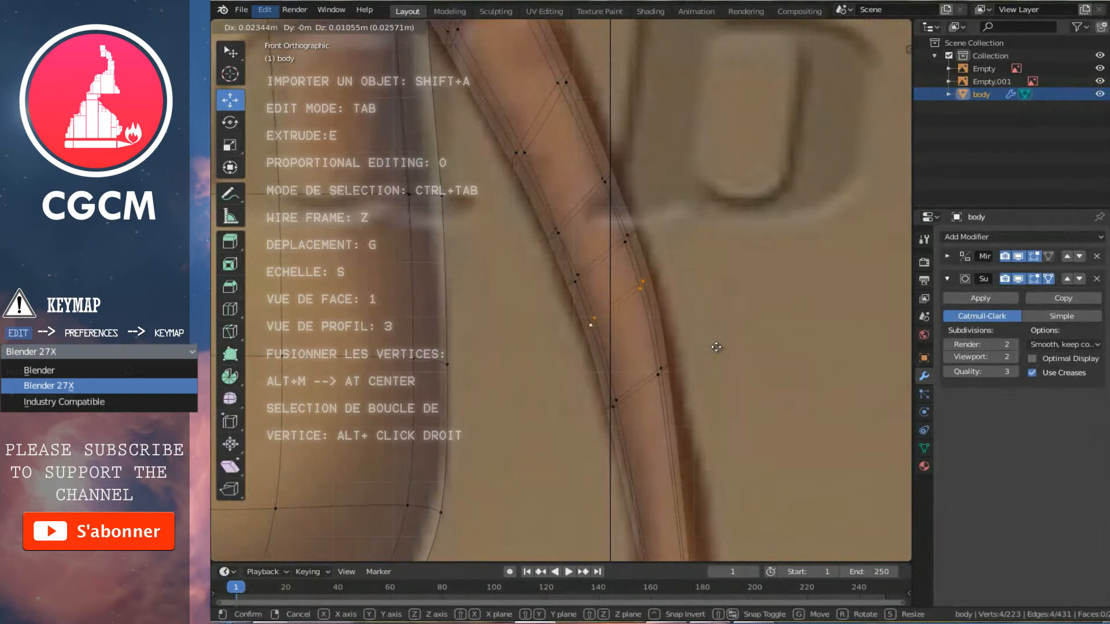
left_click(718, 347)
key("s")
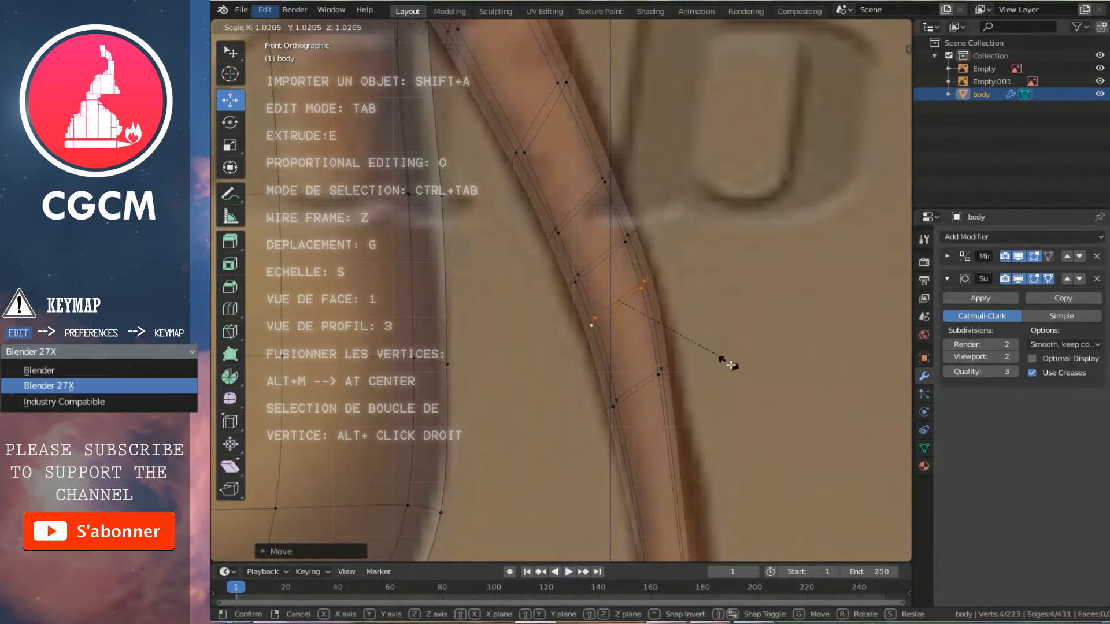
left_click(745, 376)
Step: Scale up the mid-forearm loop slightly to match the reference arm's thickness
scroll(688, 353, "down", 4, "shift")
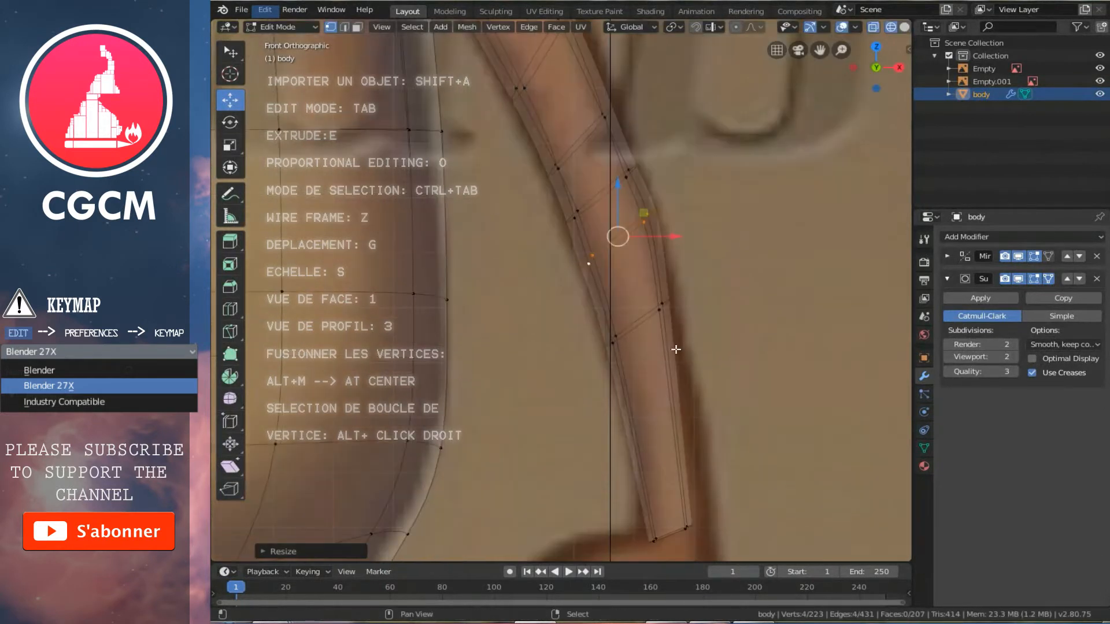
right_click(640, 331, "alt")
key("s")
left_click(733, 376)
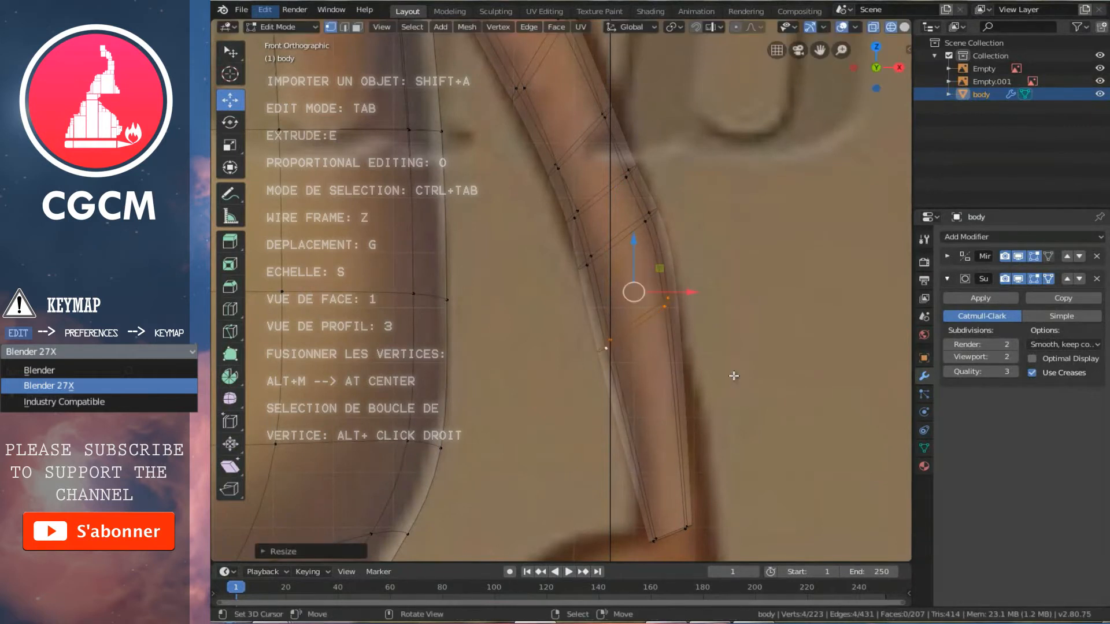
Step: Raise the wrist end loop slightly, rotate it about 22° until level, and adjust its scale and position to the reference wrist
scroll(733, 376, "down", 6, "shift")
right_click(673, 430, "alt")
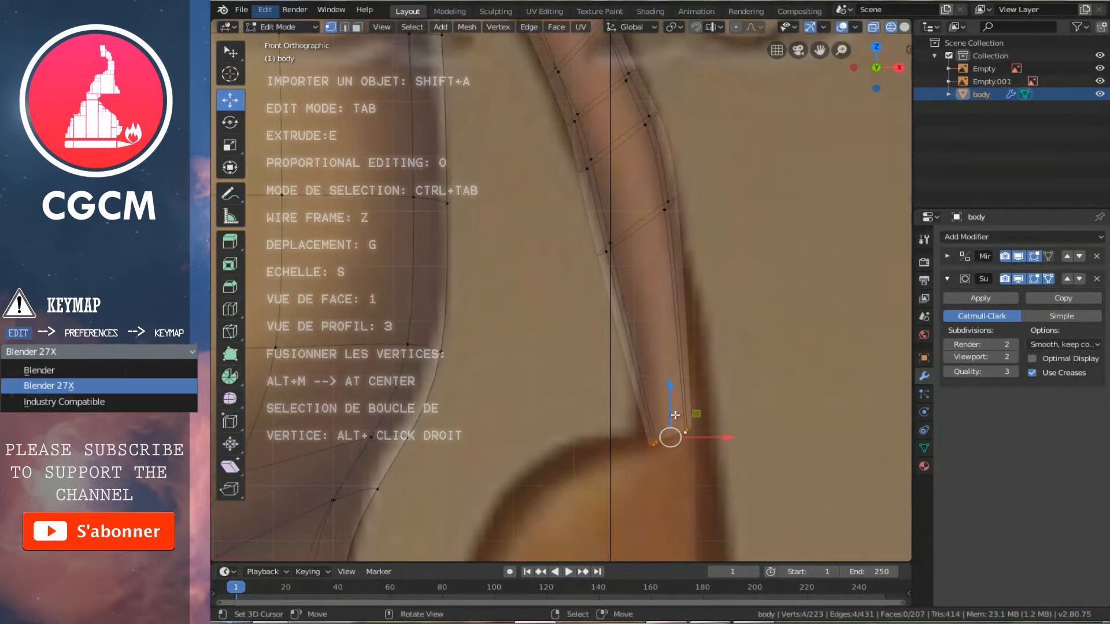
key("g")
left_click(677, 404)
key("r")
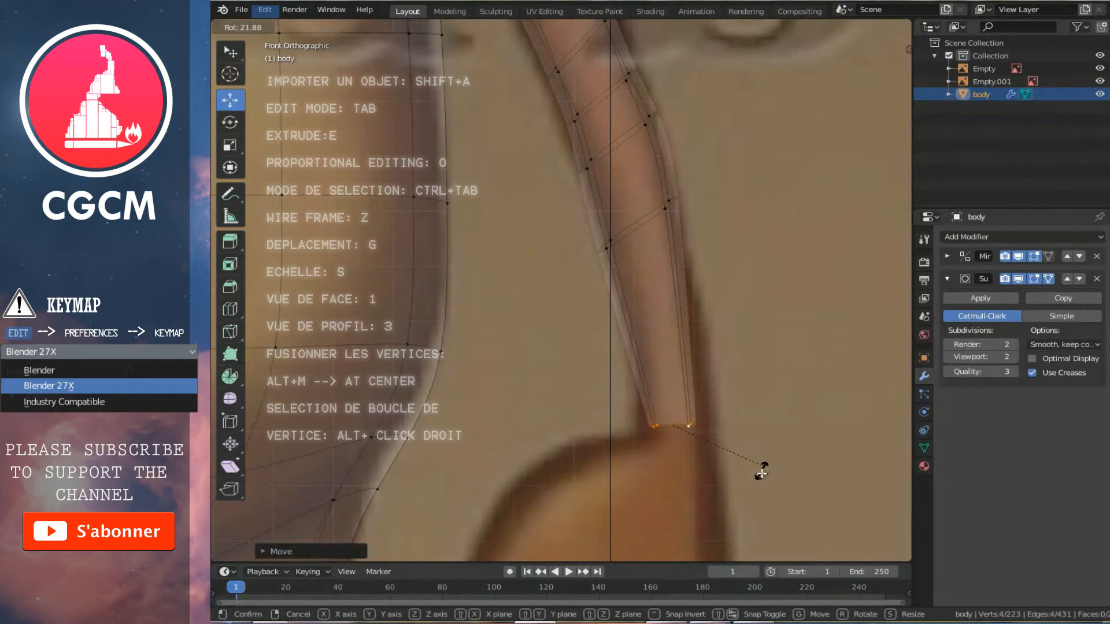
left_click(762, 467)
key("s")
left_click(755, 485)
key("g")
left_click(757, 477)
Step: Leave Edit Mode, isolate the body in local view and examine the reshaped arms in perspective
scroll(659, 457, "down", 3)
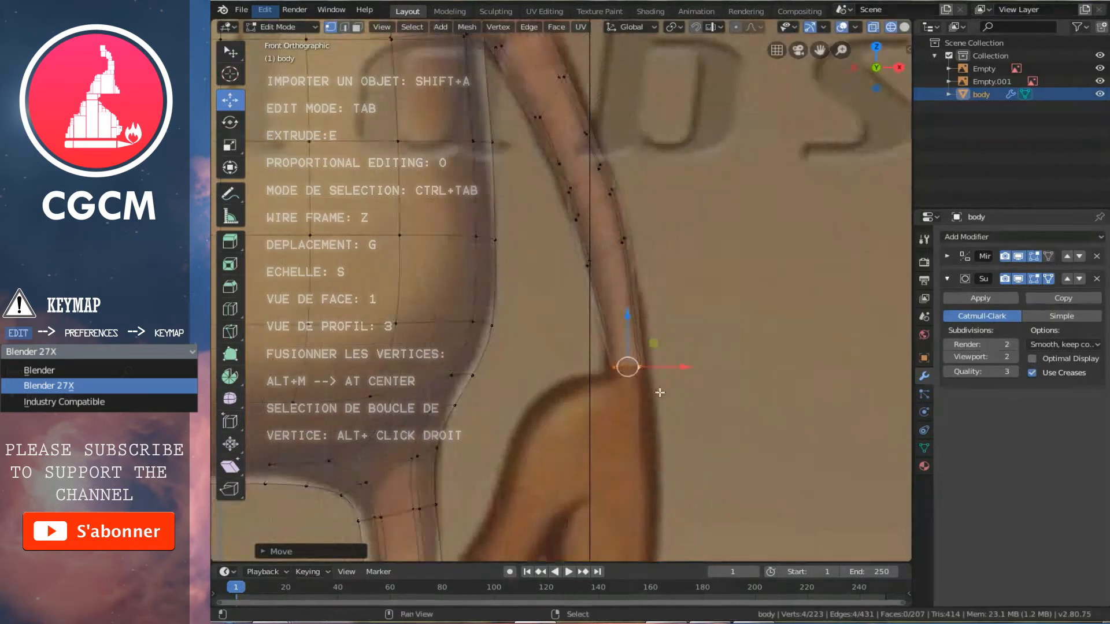
scroll(548, 312, "down", 1)
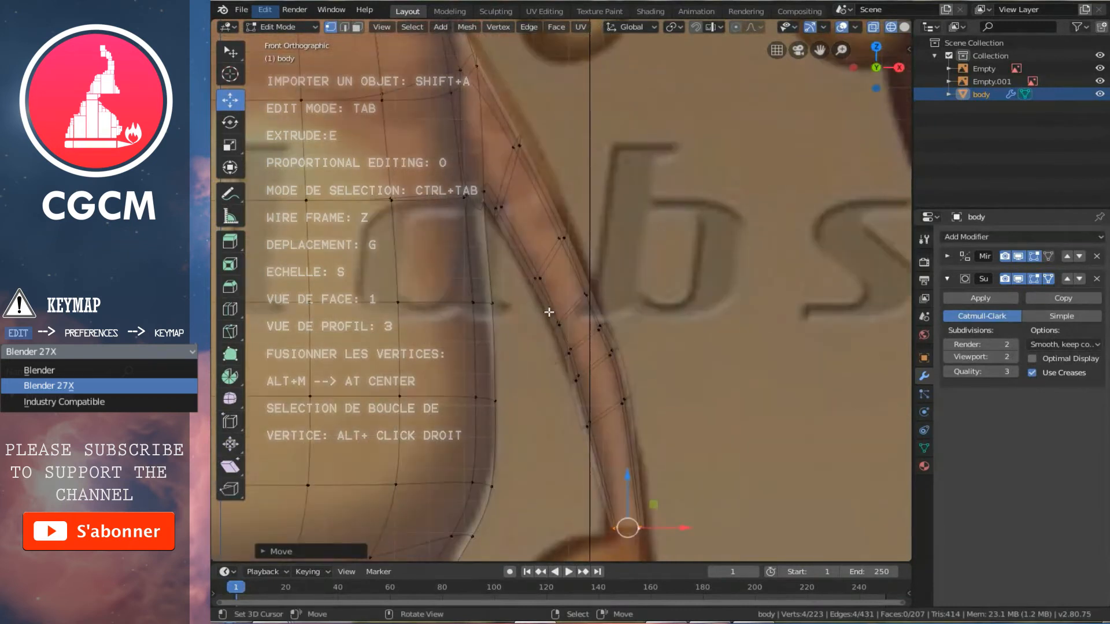
scroll(549, 309, "down", 1)
key("Tab")
scroll(551, 302, "down", 4)
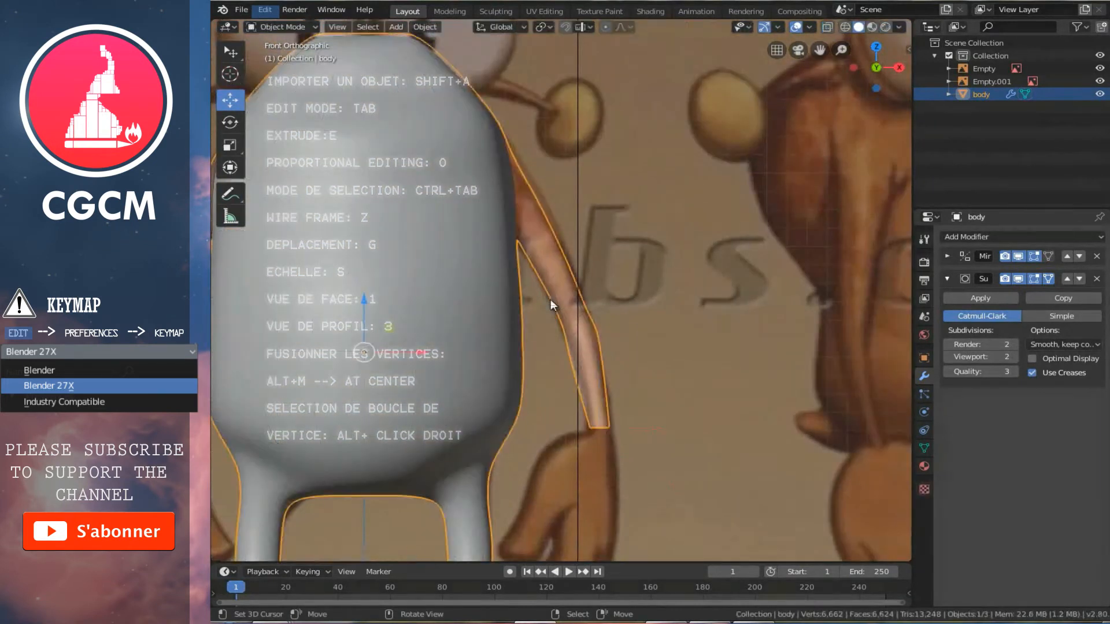
key("KP_Divide")
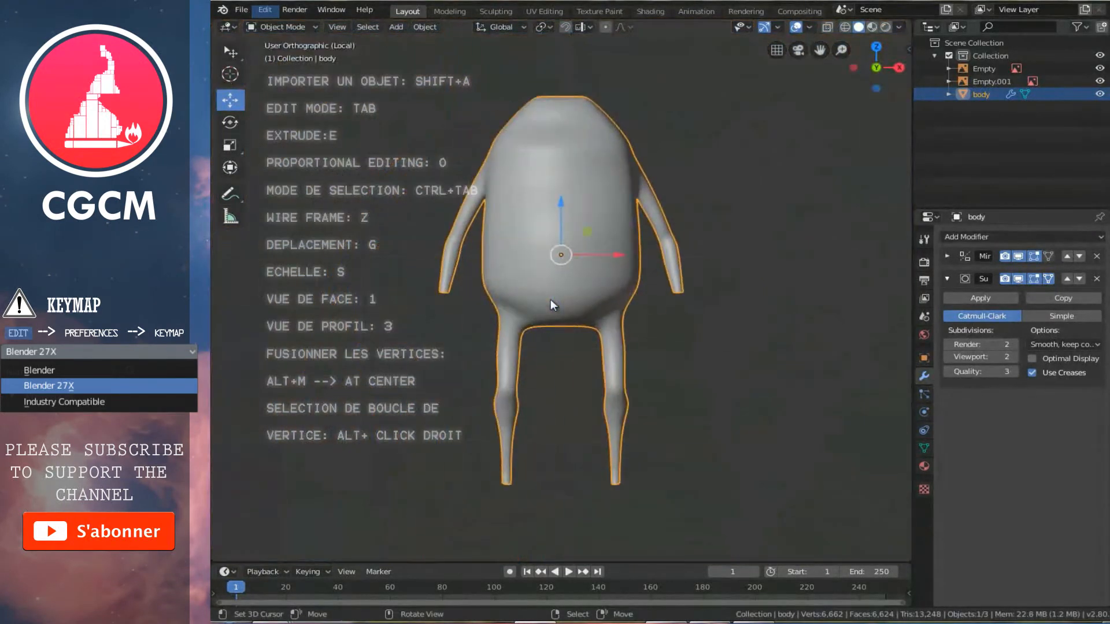
middle_click_drag(654, 293, 511, 325)
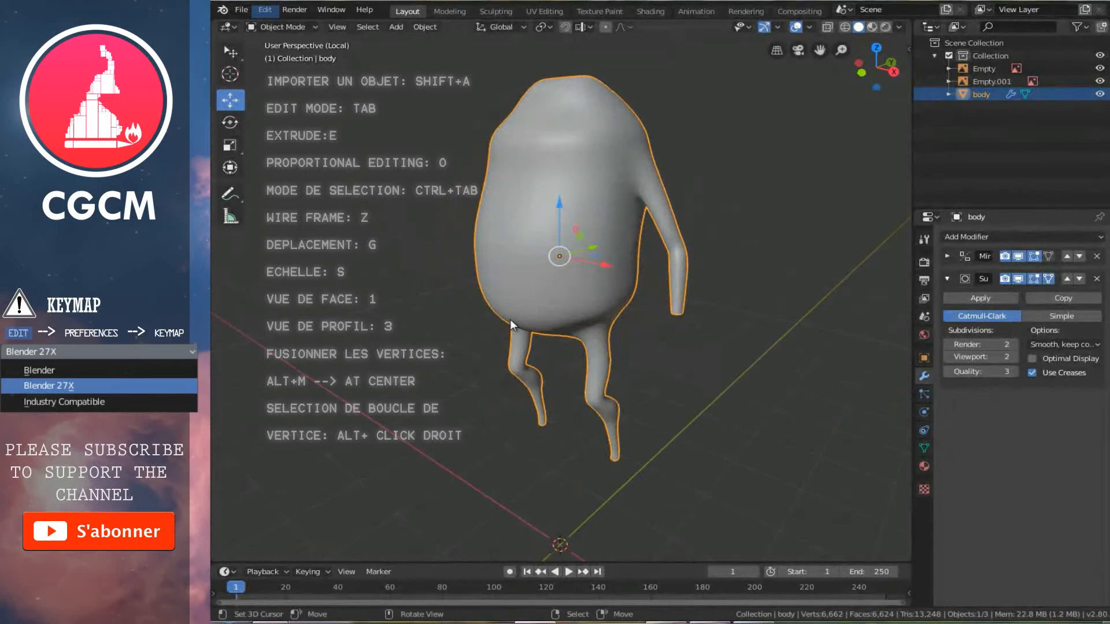
Step: Leave local view and compare the arms with the reference images in front and side views
key("KP_1")
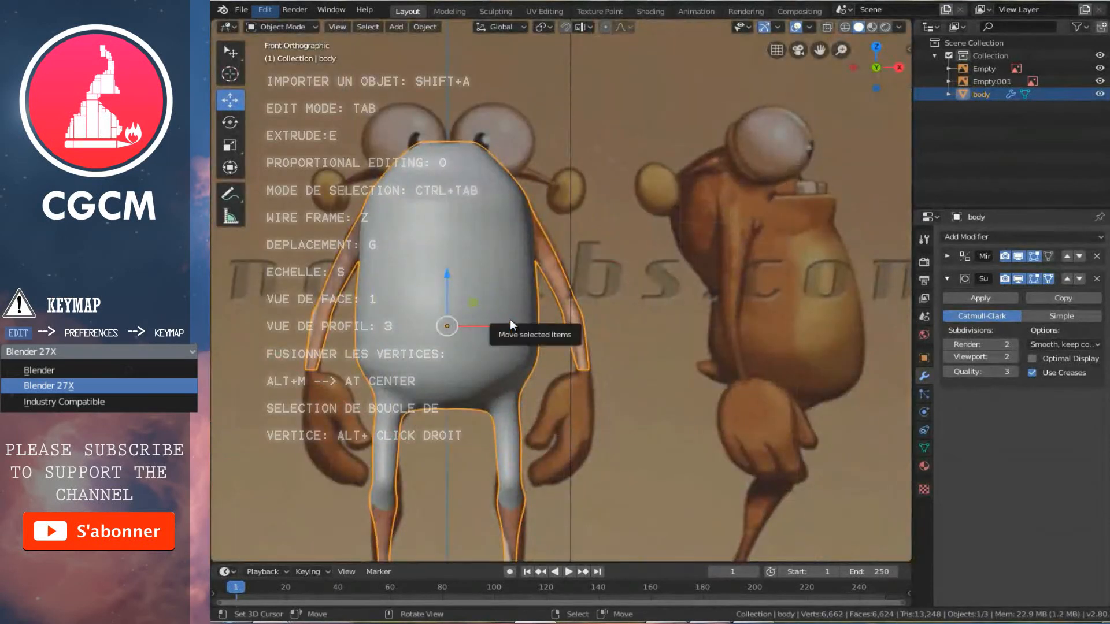
key("KP_3")
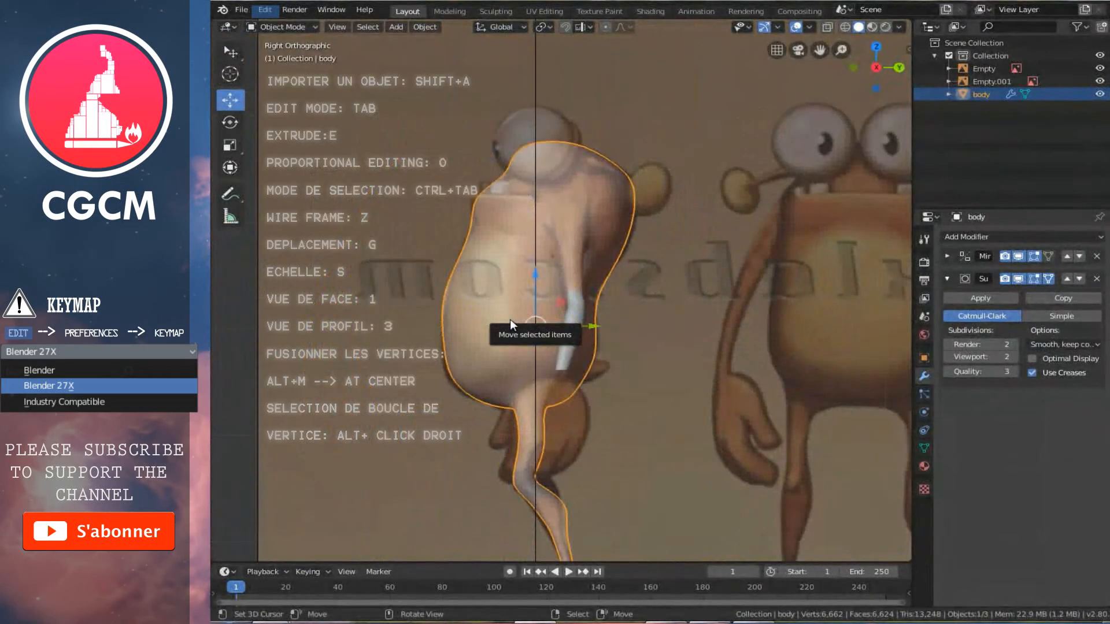
scroll(609, 320, "up", 4)
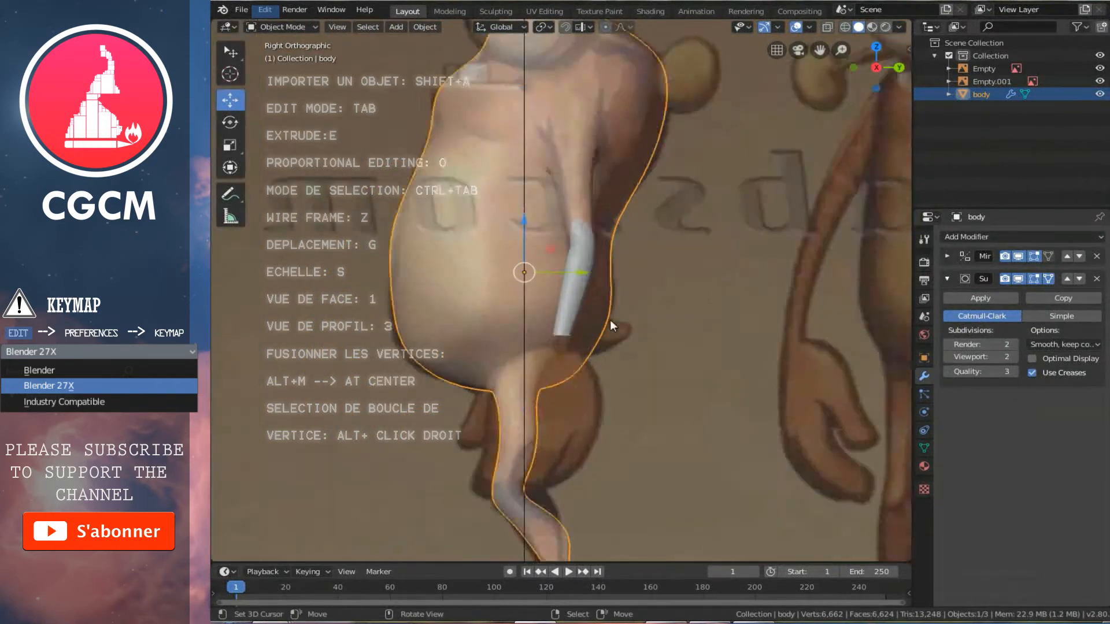
scroll(585, 359, "up", 1)
scroll(563, 383, "down", 2)
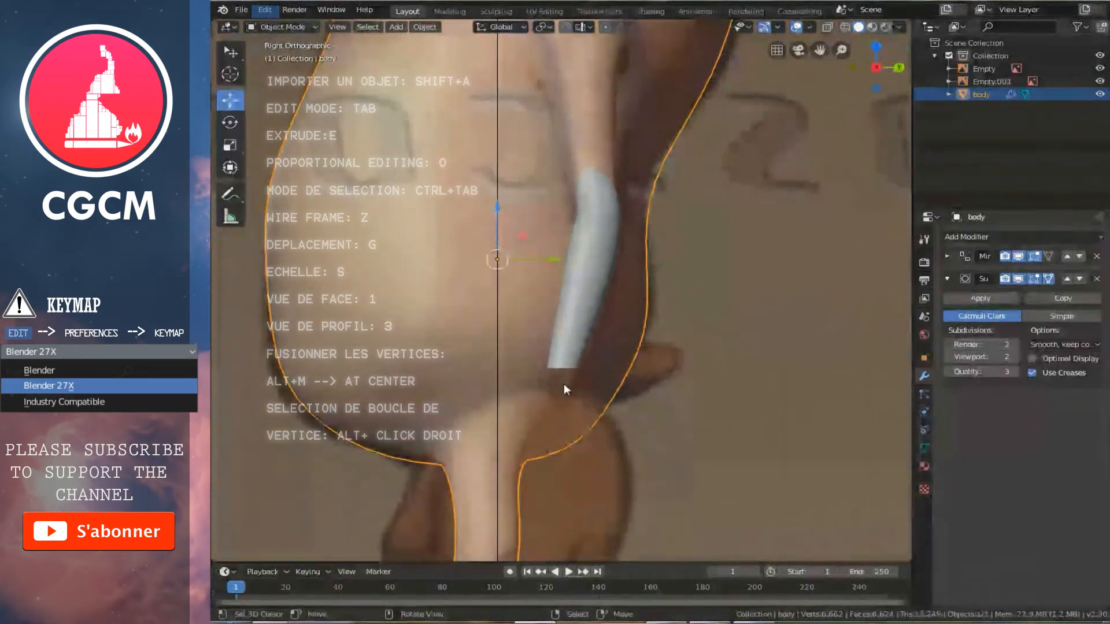
key("KP_1")
scroll(563, 383, "down", 3)
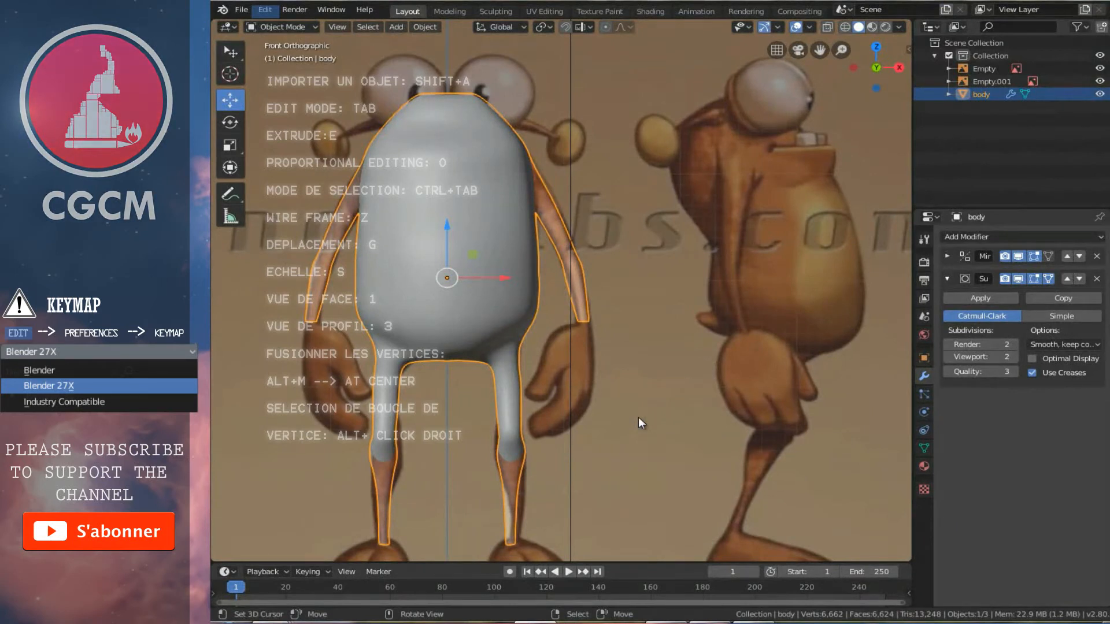
Step: Add a mesh cube for the hand and scale it down to roughly the size of the reference hand
key("shift+a")
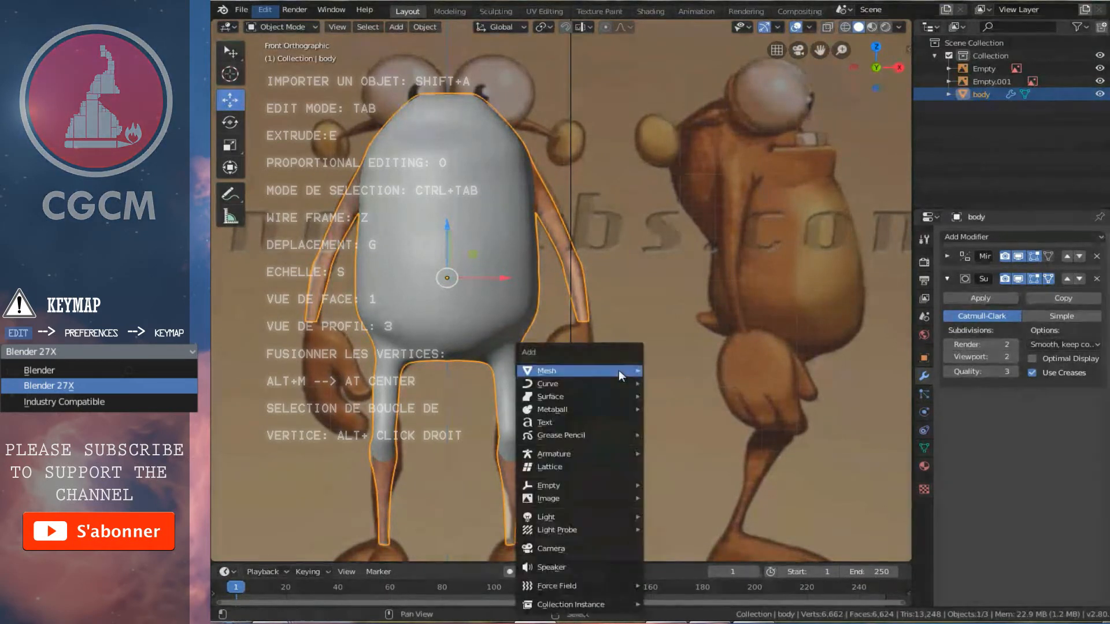
mouse_move(620, 373)
left_click(673, 154)
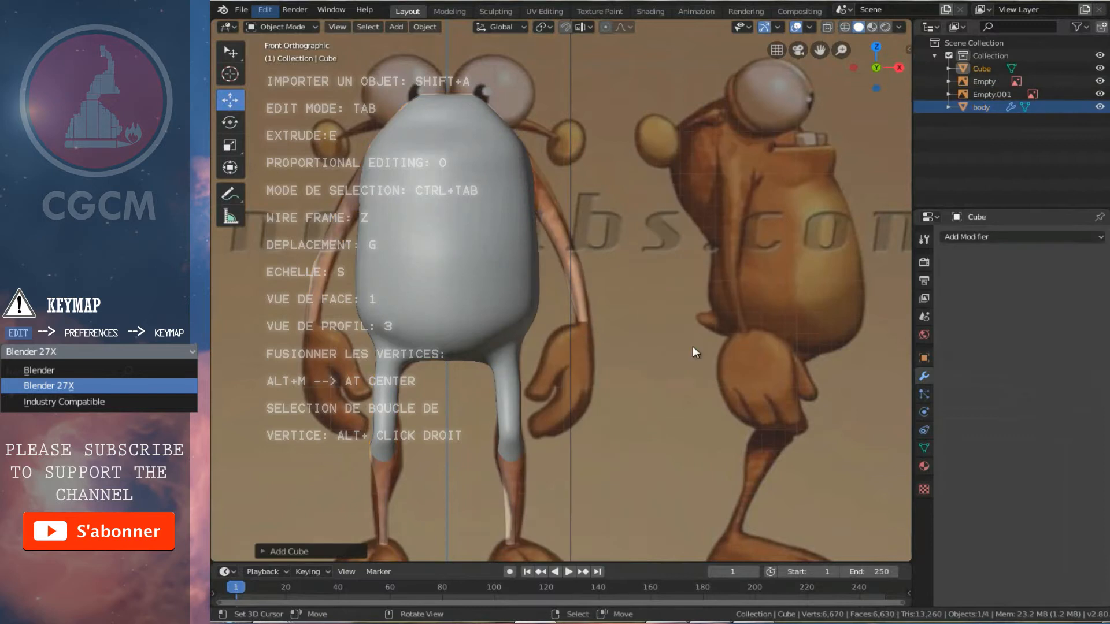
scroll(692, 346, "down", 4)
key("s")
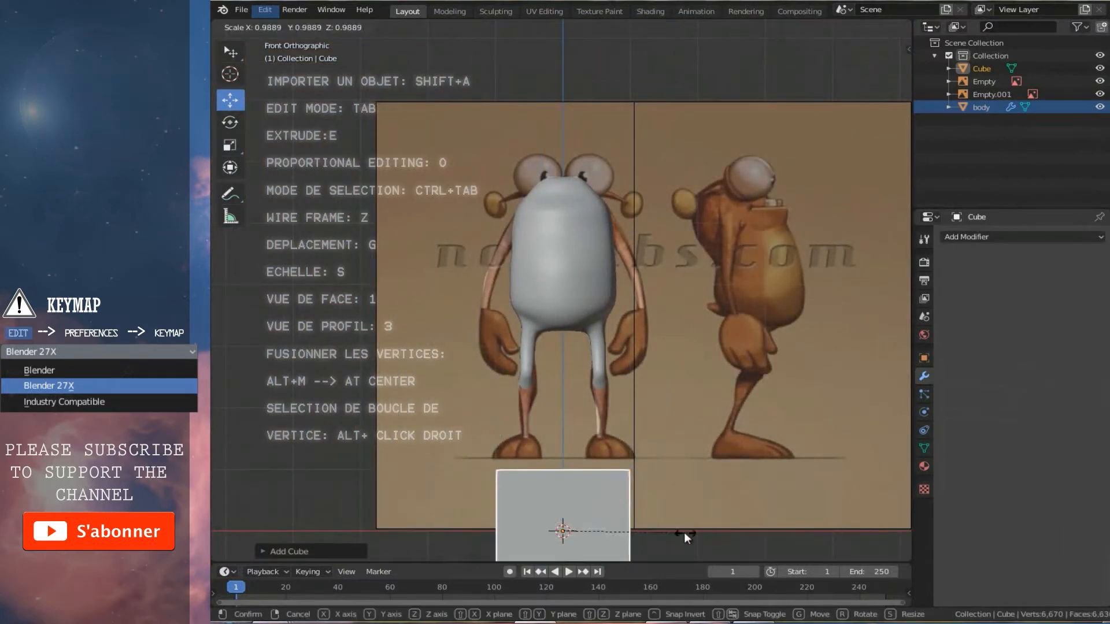
left_click(612, 528)
Step: In Edit Mode, move the whole cube about 1.05 m along X and 2.8 m up onto the reference hand
key("Tab")
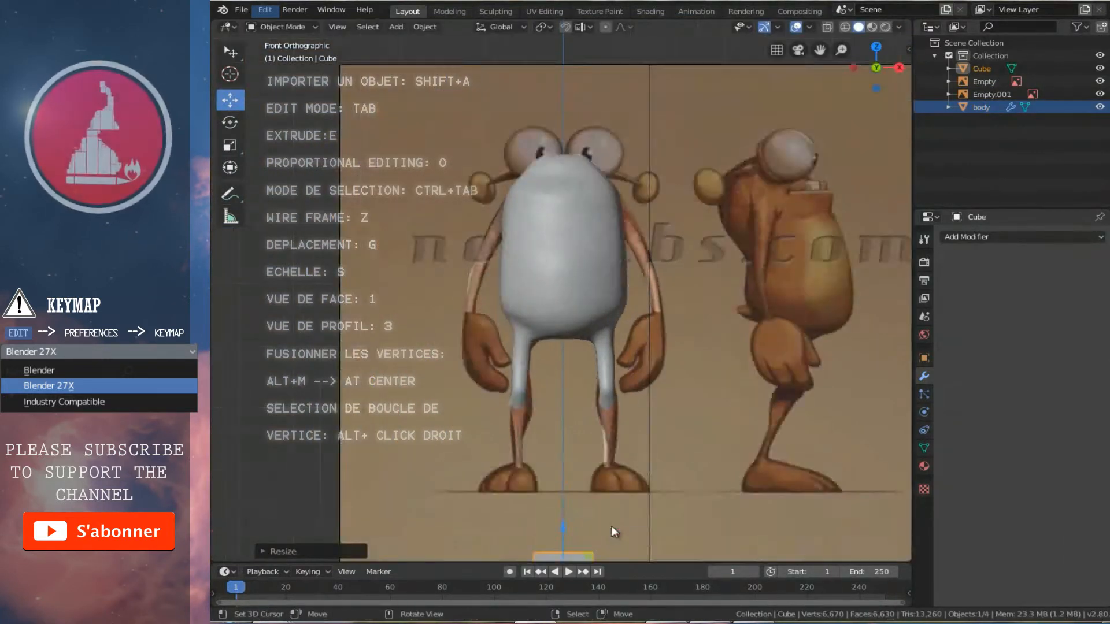
scroll(612, 509, "up", 1)
scroll(610, 492, "down", 1)
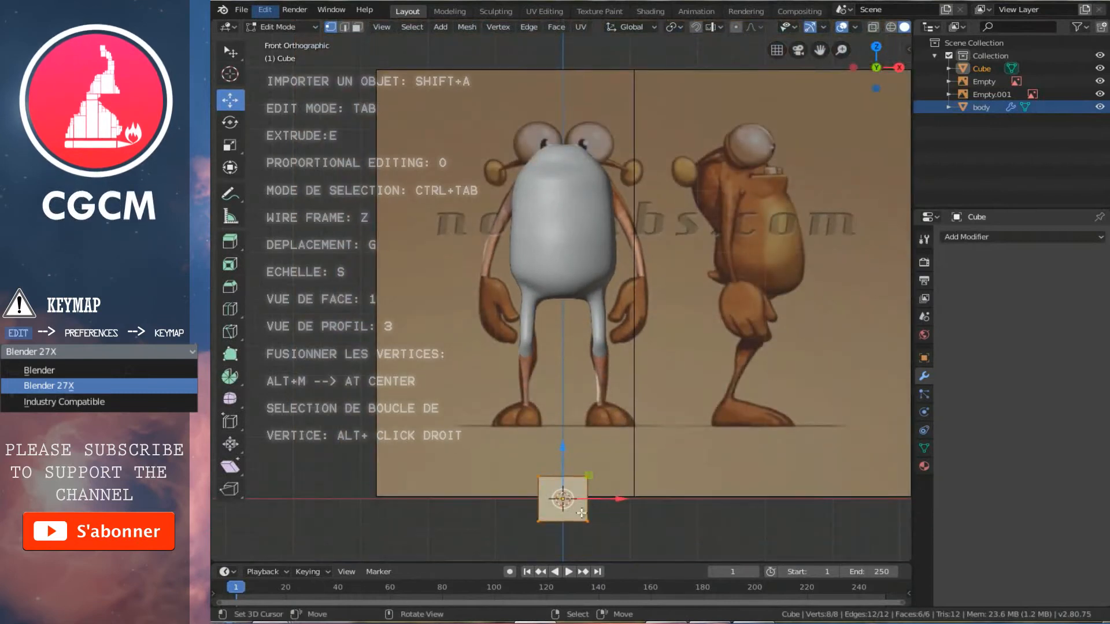
key("g")
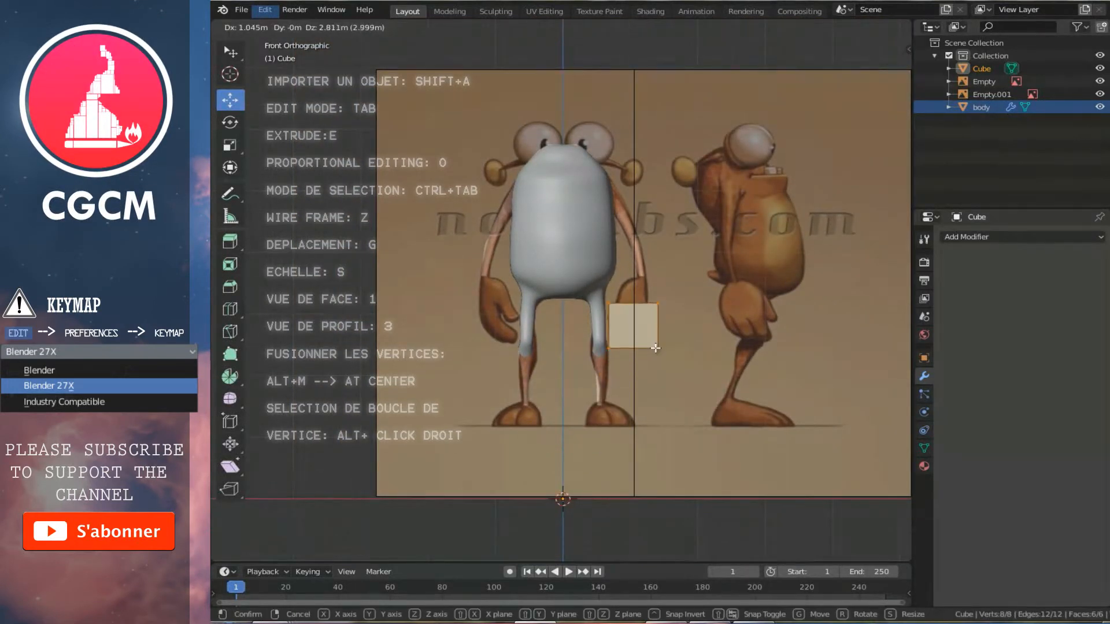
left_click(655, 344)
scroll(657, 374, "up", 3, "shift")
scroll(658, 374, "up", 8)
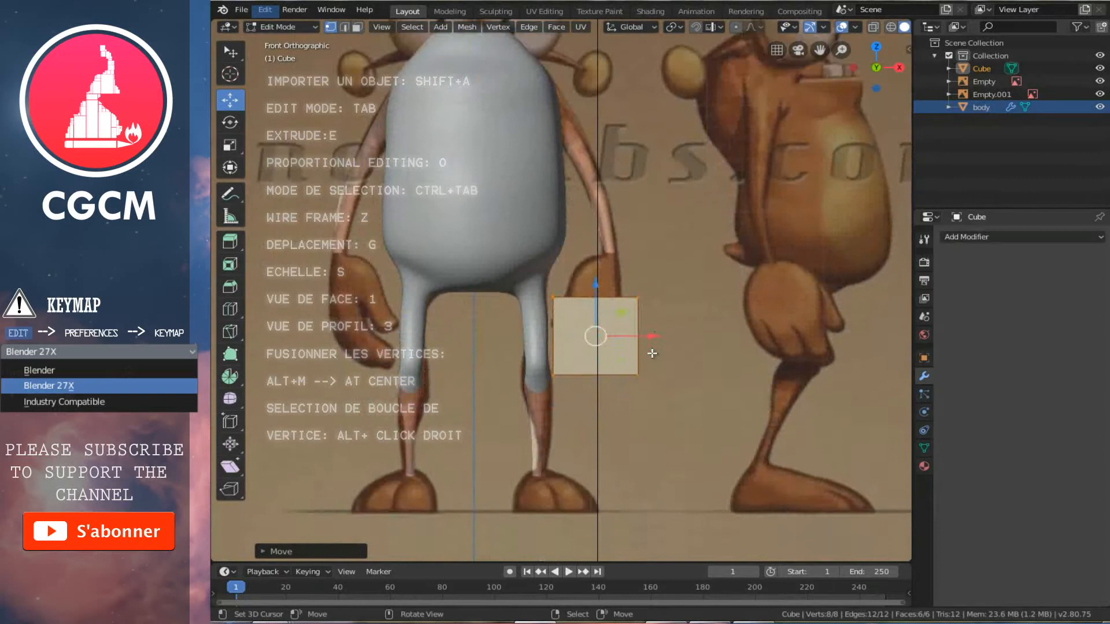
Step: Shrink the cube to fit the width of the reference palm and switch to wireframe display
key("s")
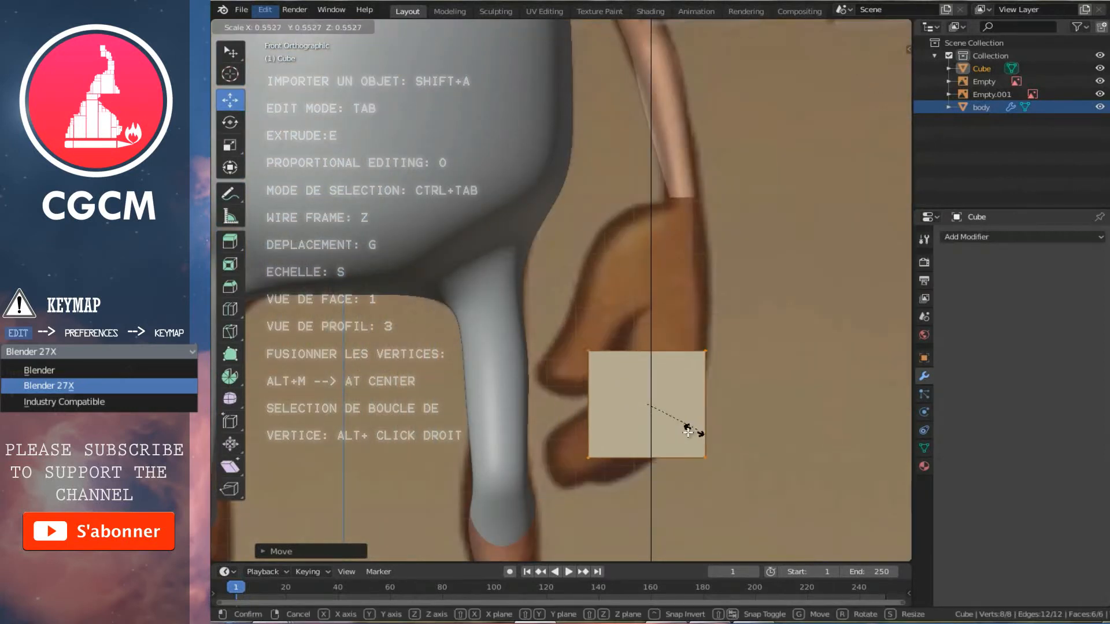
left_click(672, 435)
key("z")
scroll(680, 437, "up", 2)
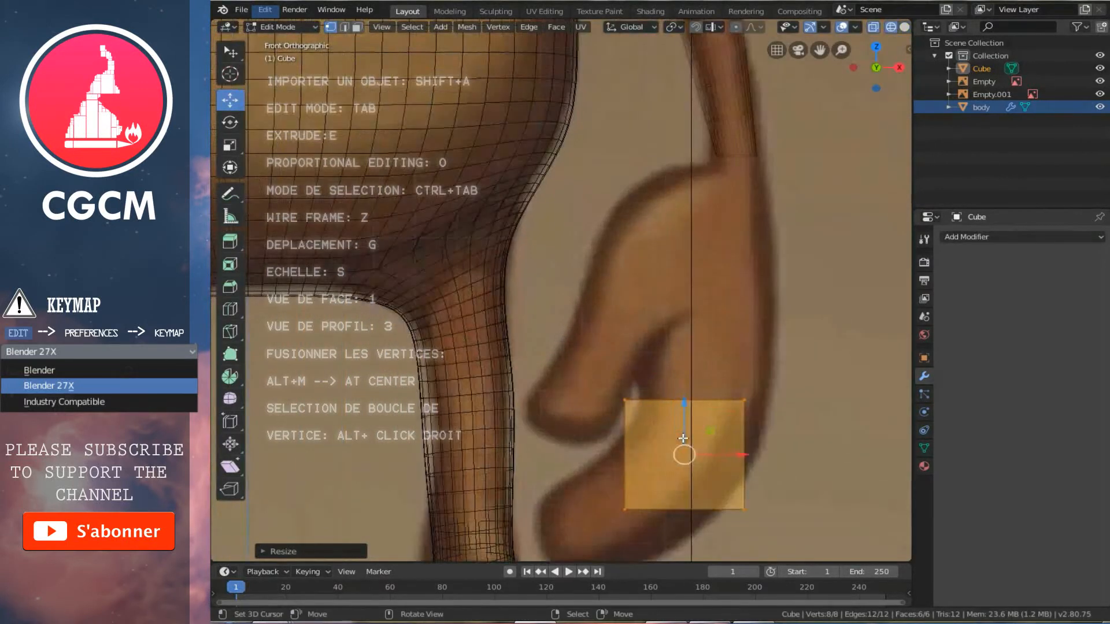
Step: Scale the whole cube down to about 0.76 and rotate it roughly 24° in front view to match the lower finger's slant
scroll(684, 438, "up", 2, "ctrl")
scroll(688, 427, "down", 3, "shift")
key("s")
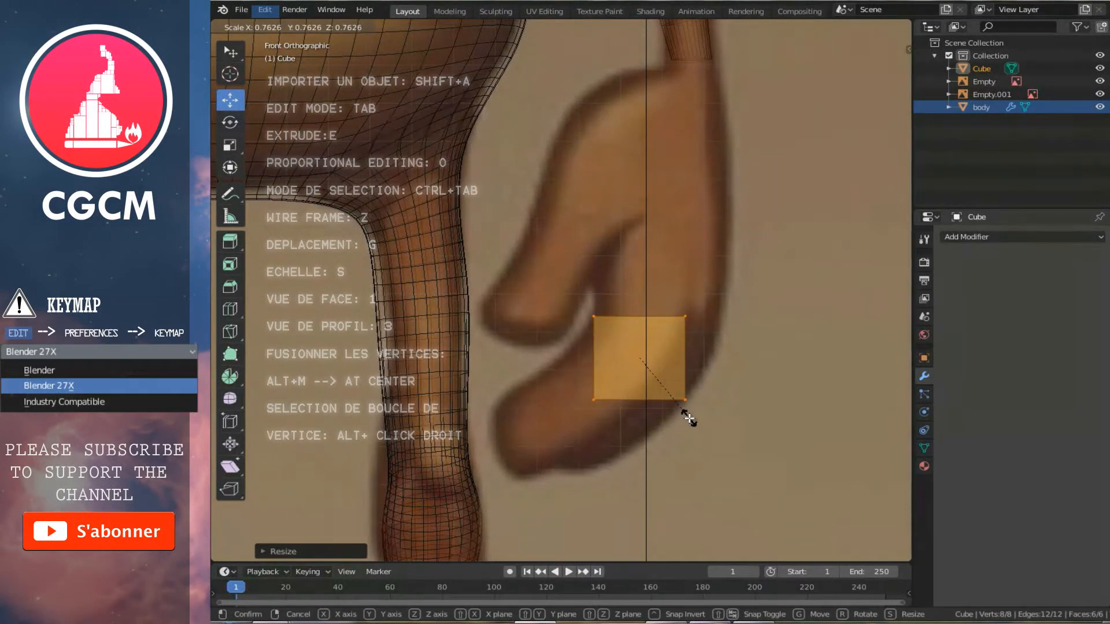
left_click(690, 419)
key("r")
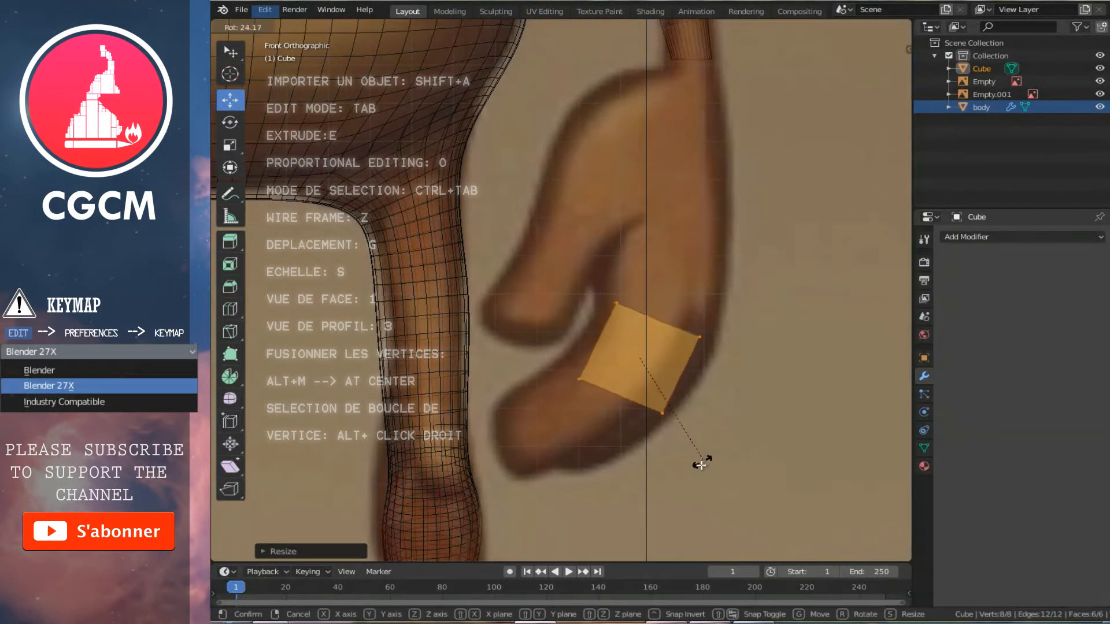
left_click(703, 469)
Step: Move the cube onto the reference's lower finger, rotate it further to follow the finger's direction, and adjust its position and size
key("g")
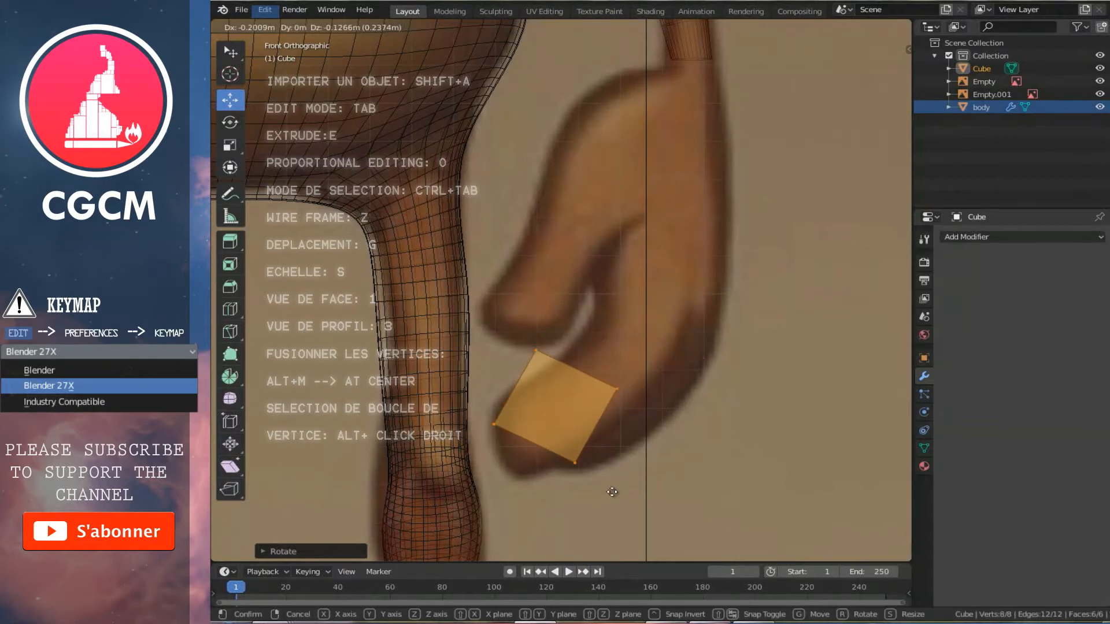
left_click(614, 490)
key("r")
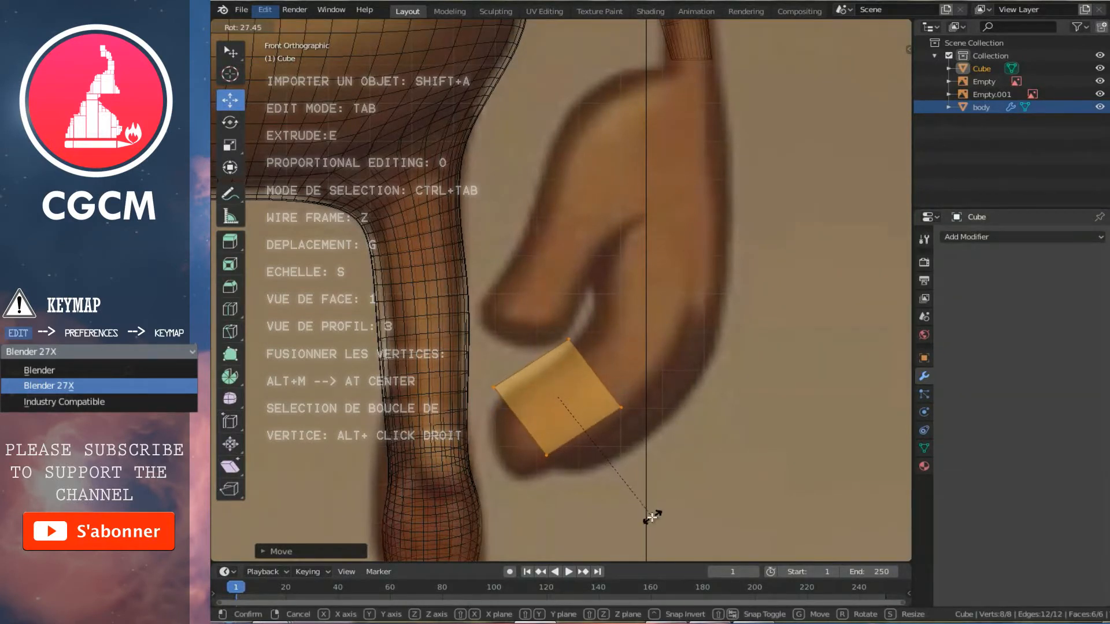
left_click(624, 478)
key("g")
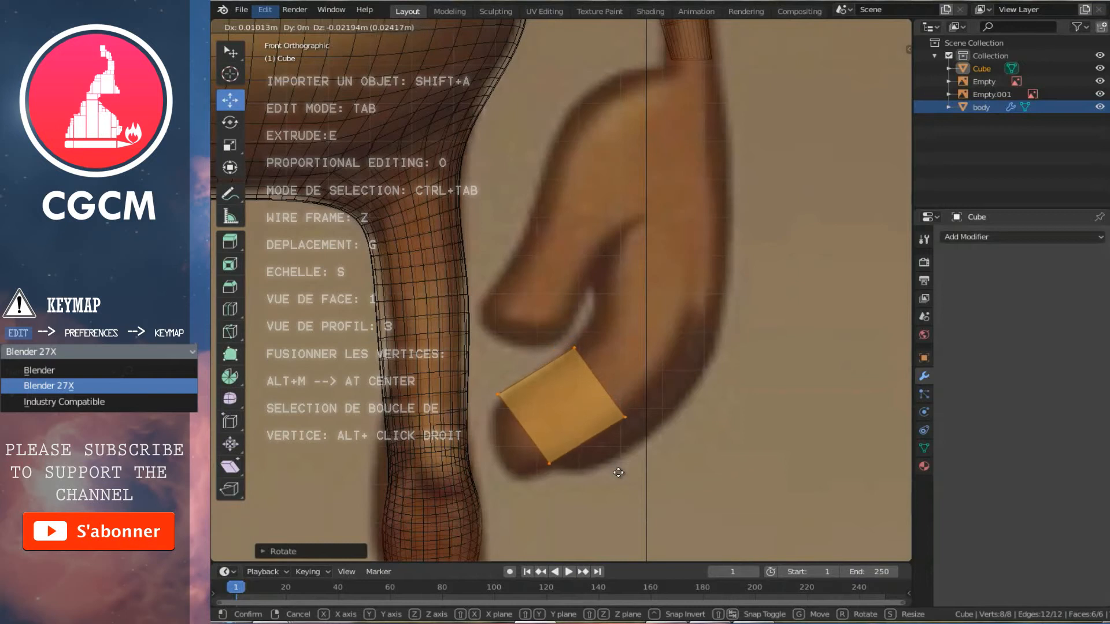
left_click(633, 476)
key("s")
left_click(630, 474)
Step: Extrude the cube's fingertip-side face about 0.12 m along its normal to the end of the reference finger
middle_click_drag(630, 474, 587, 400, "shift")
scroll(587, 400, "up", 2)
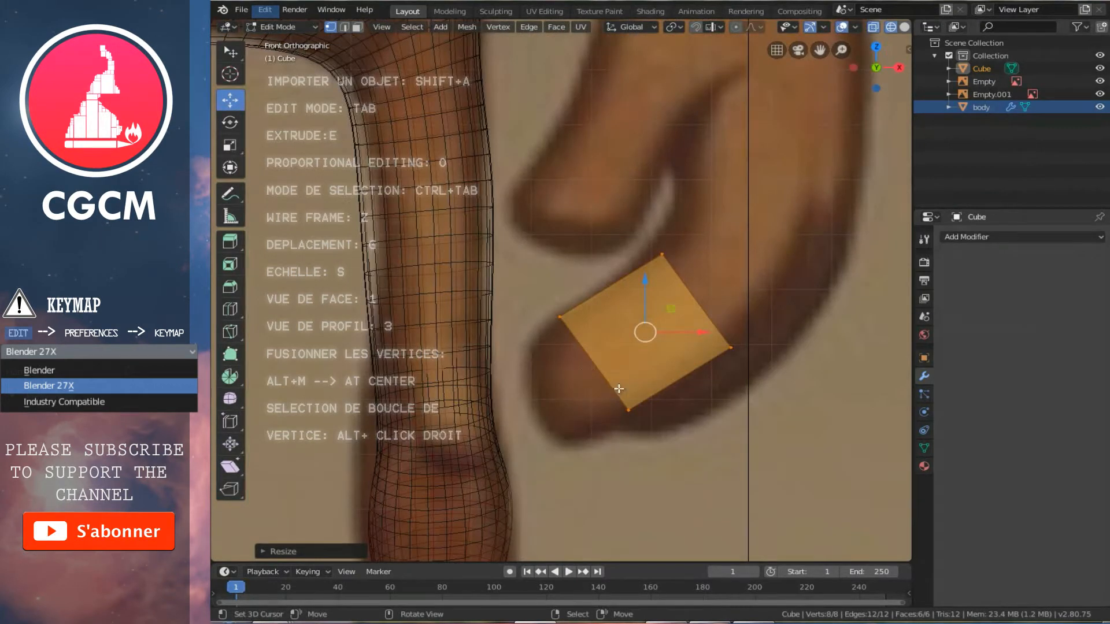
key("a")
key("b")
left_click_drag(531, 310, 659, 462)
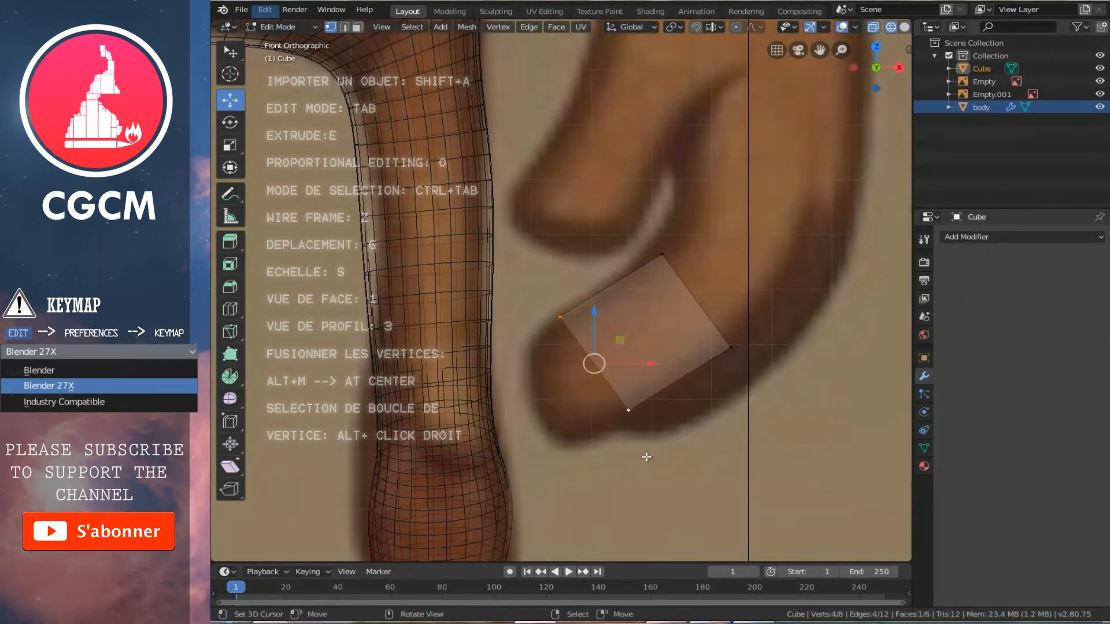
key("e")
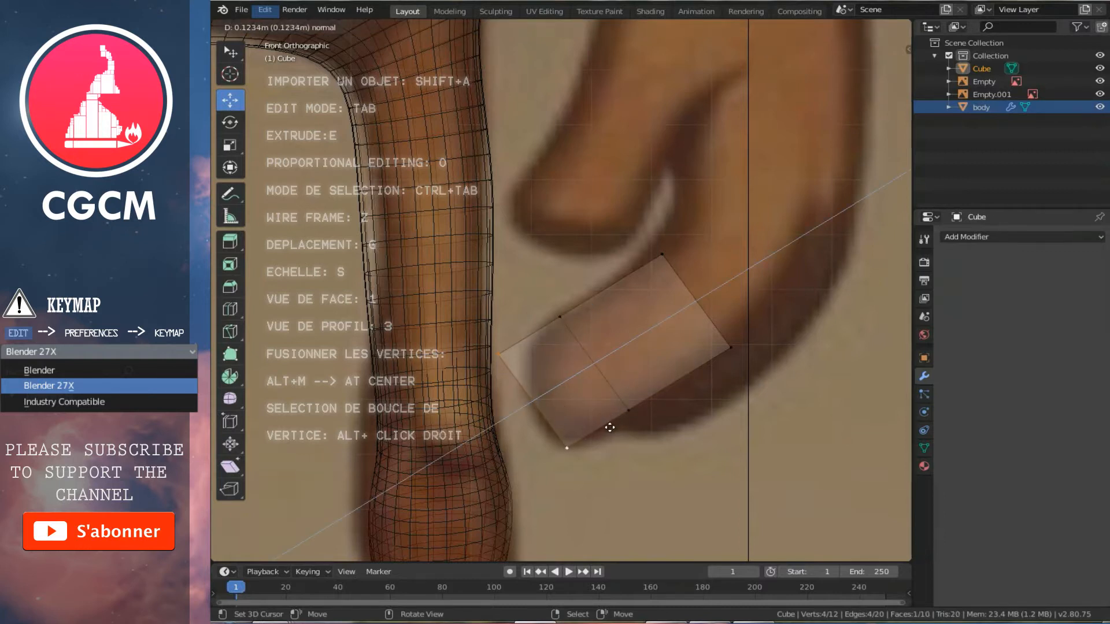
left_click(608, 427)
Step: Move the extruded end's upper corner vertices, front and back, inward and down about 0.06 m onto the reference fingertip outline
right_click(497, 357)
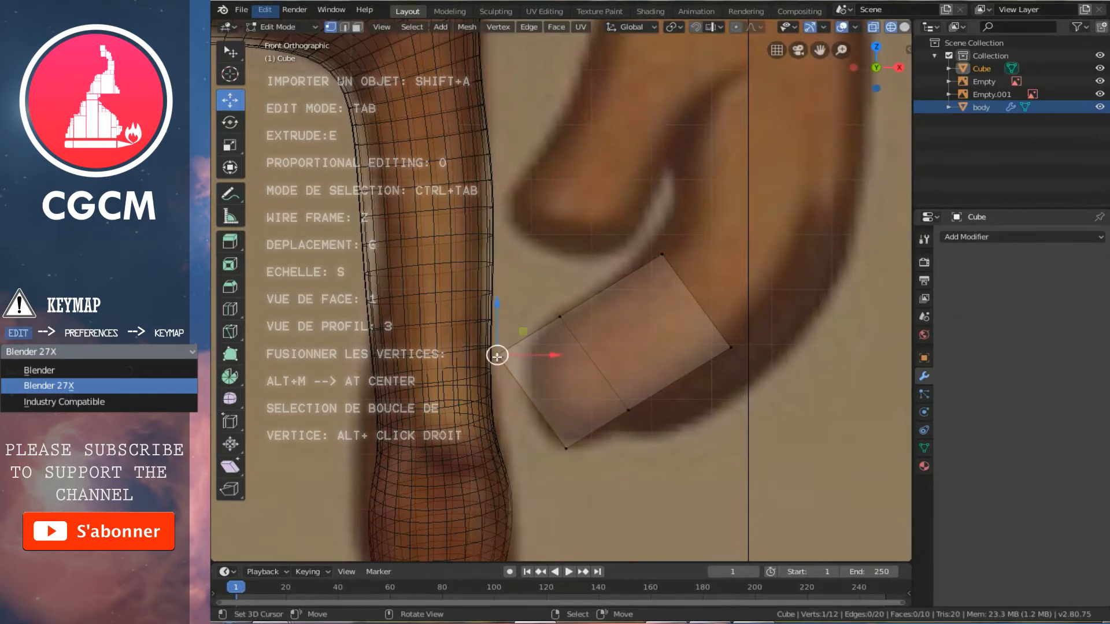
key("c")
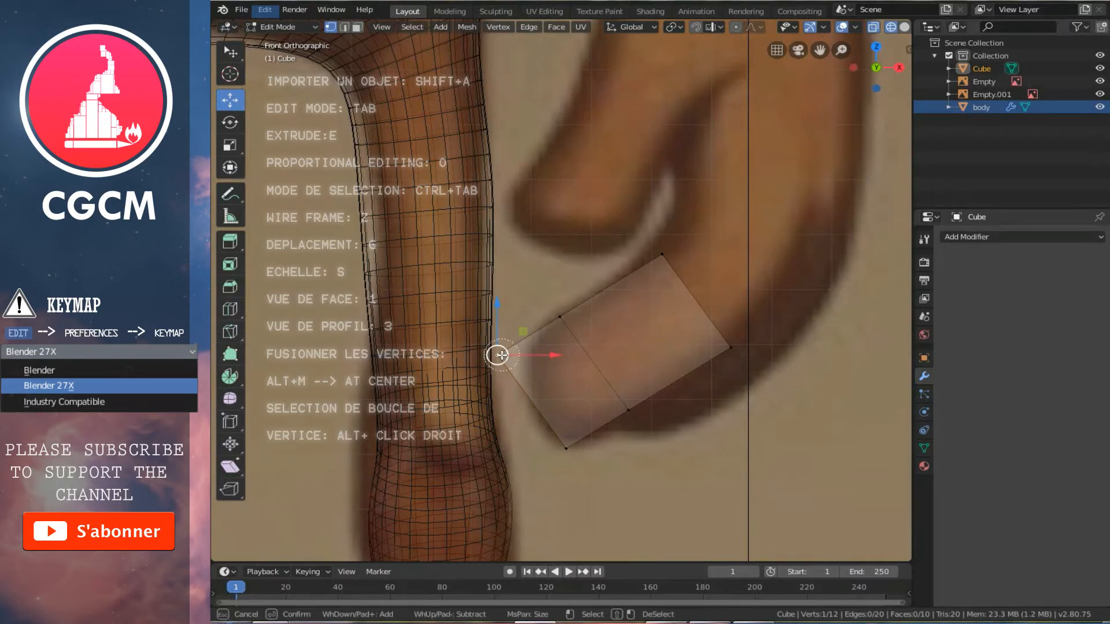
key("Escape")
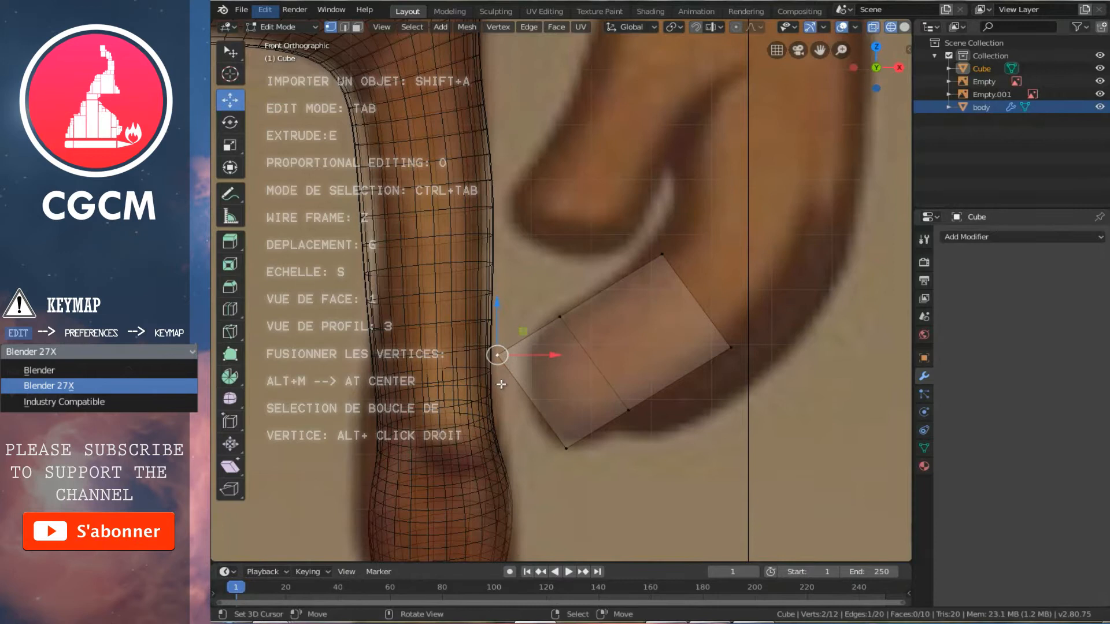
key("g")
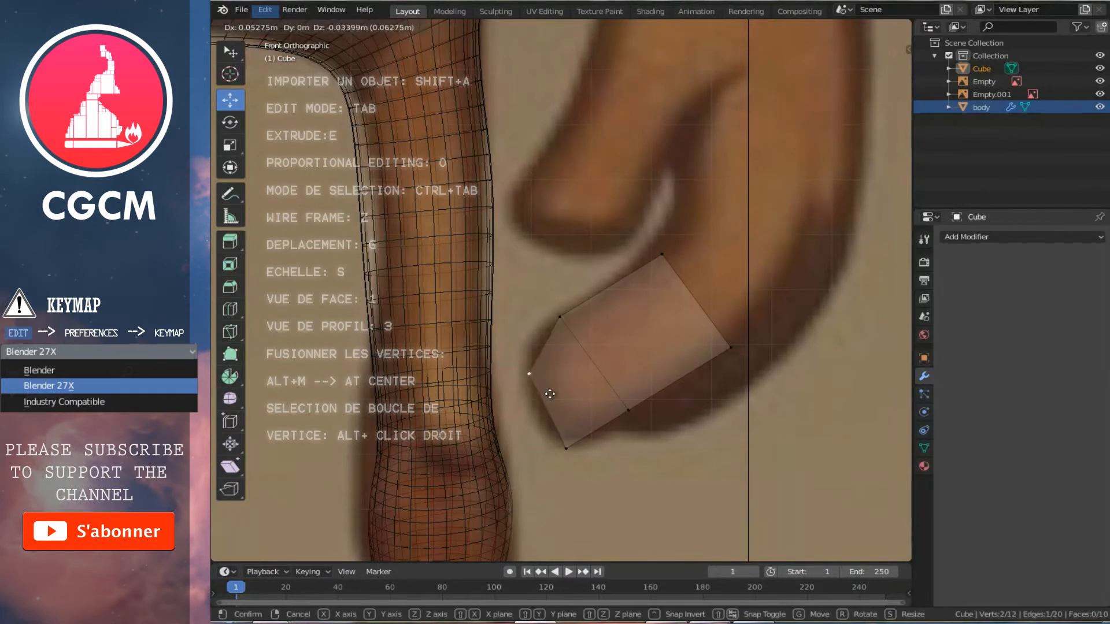
left_click(549, 391)
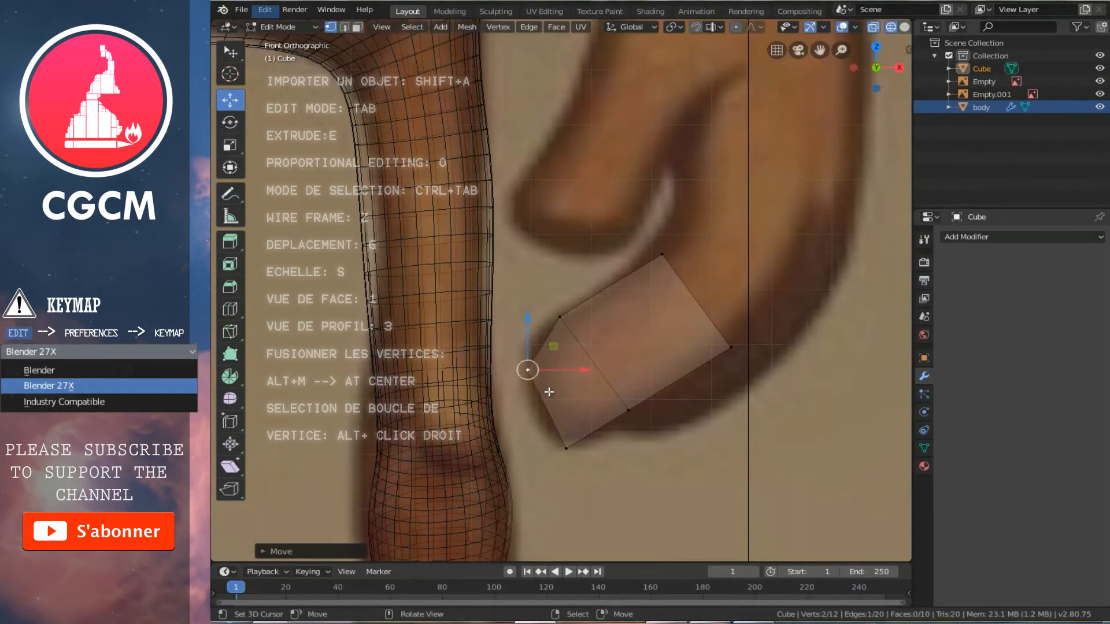
Step: Add one centred loop cut along the finger's length and another across the extruded tip section
key("ctrl+r")
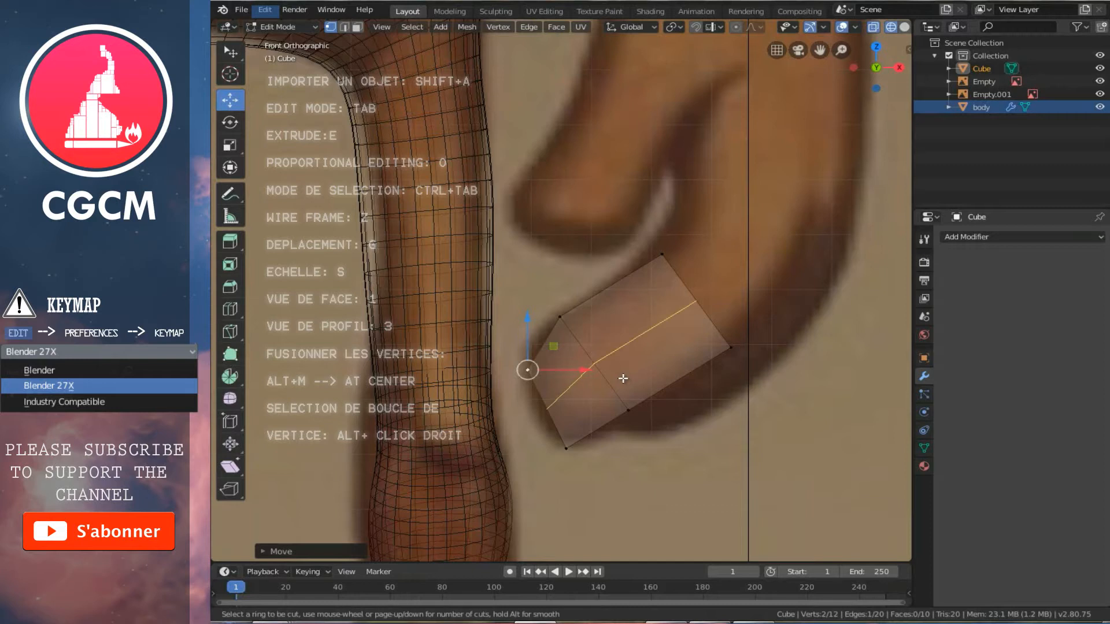
left_click(622, 378)
right_click(622, 378)
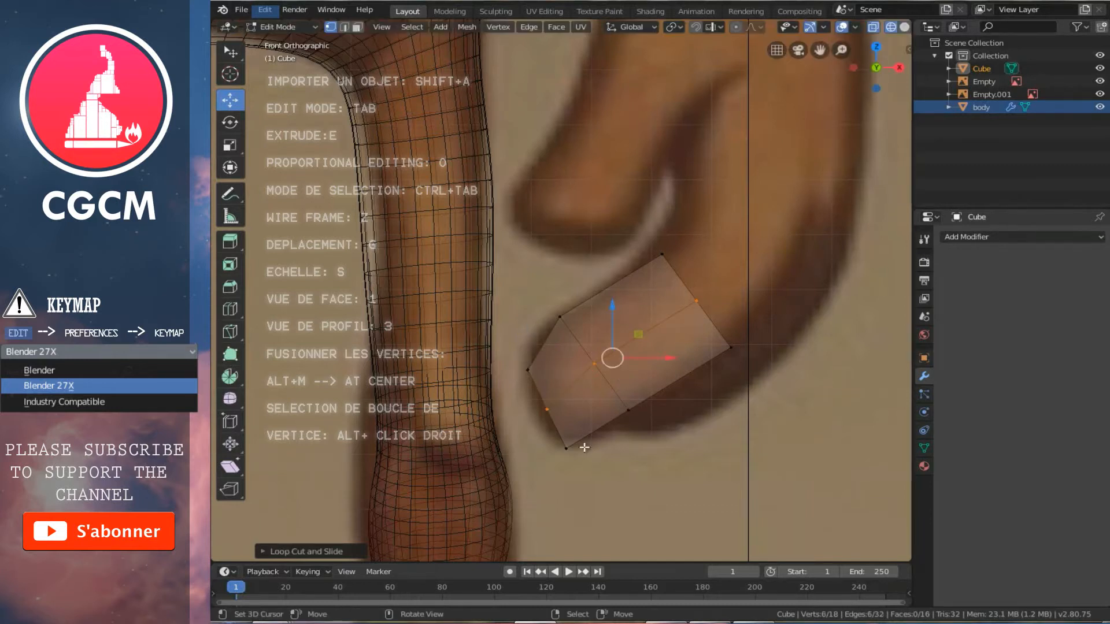
key("ctrl+r")
left_click(589, 428)
right_click(590, 430)
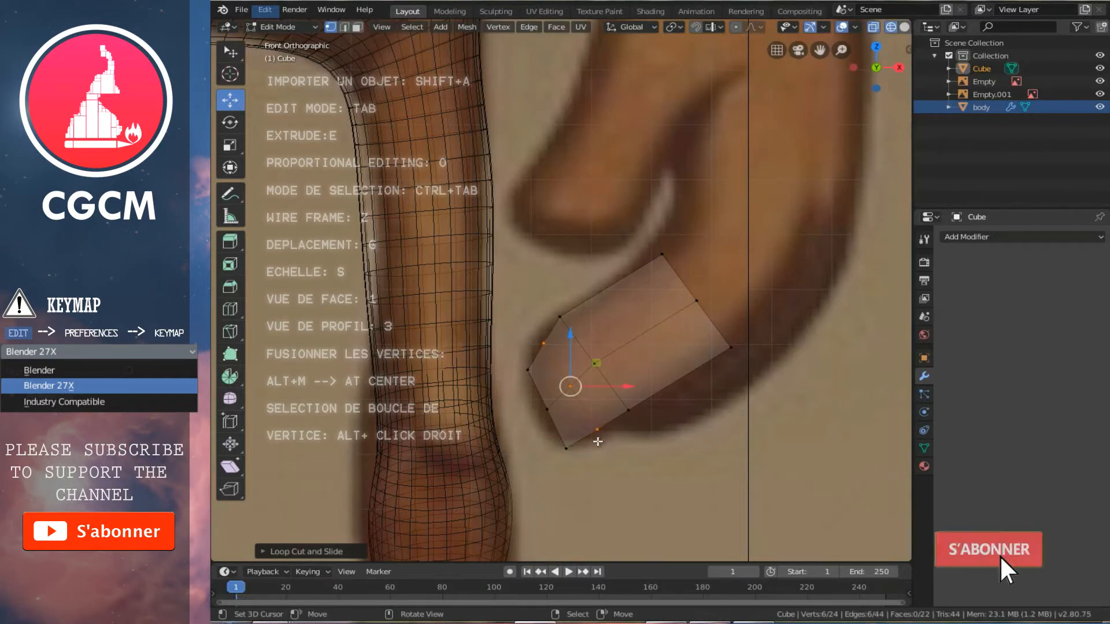
Step: Enlarge the tip section's cross loop to about 1.08 and its neighbouring loop to about 1.12, shifting the latter slightly down
key("s")
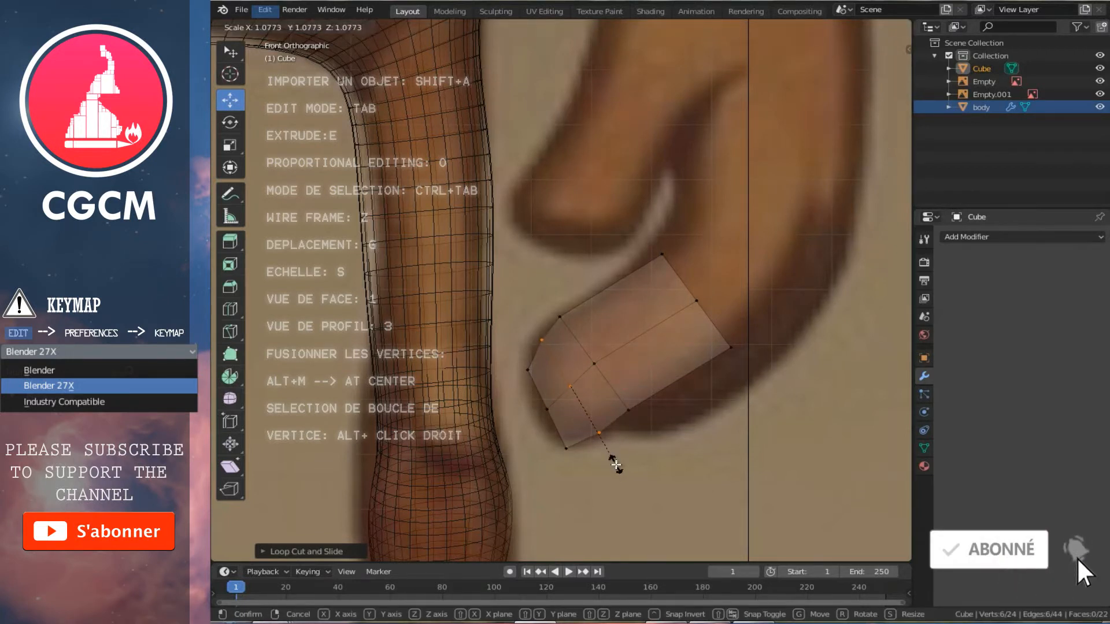
left_click(616, 464)
right_click(618, 409, "alt")
key("s")
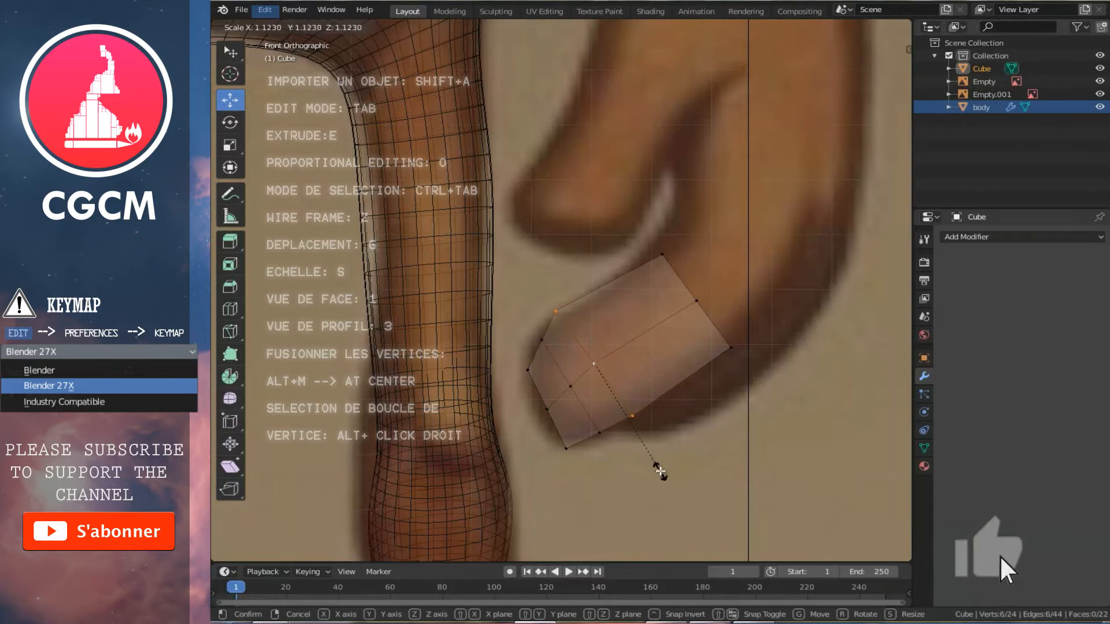
left_click(656, 465)
key("g")
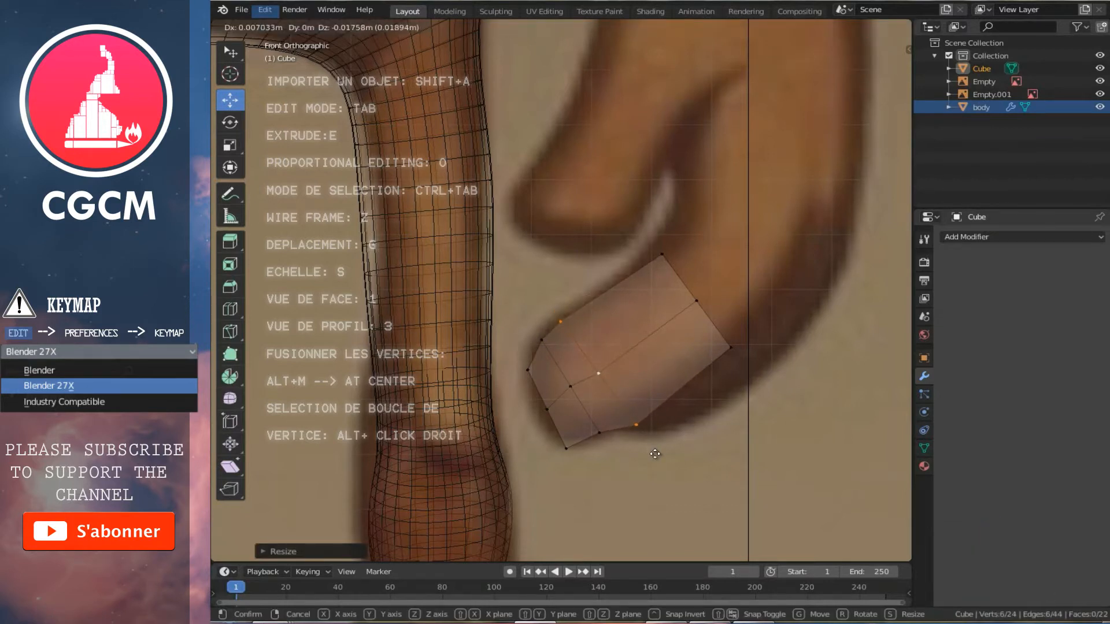
left_click(656, 452)
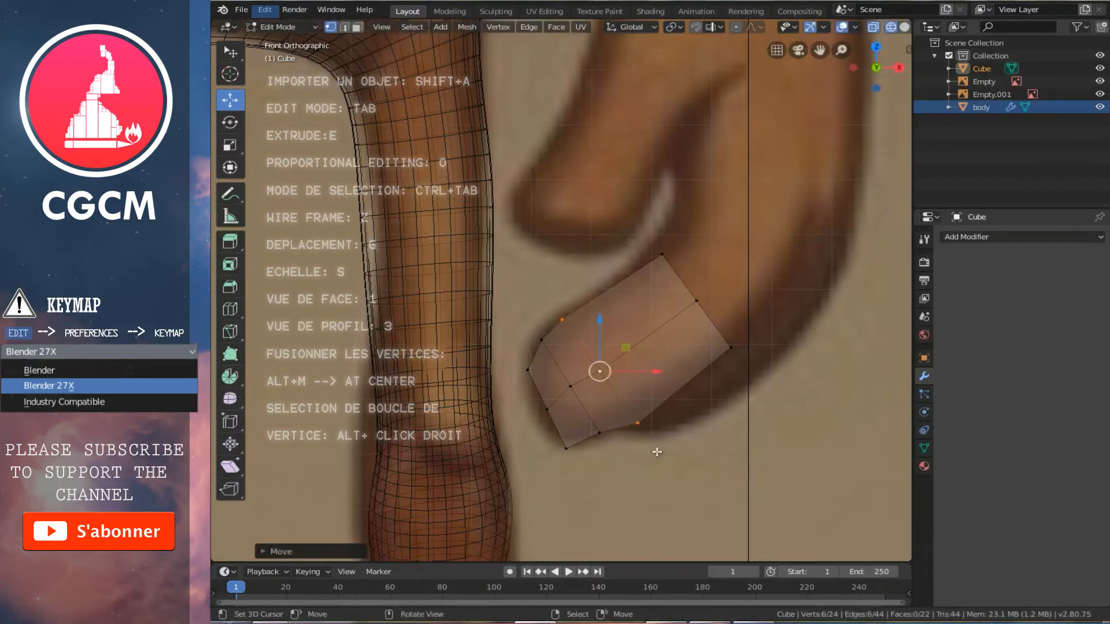
Step: Raise the neighbouring loop's lower vertices, front and back, about 0.025 m to straighten the finger's underside
right_click(633, 422)
key("c")
left_click(633, 429)
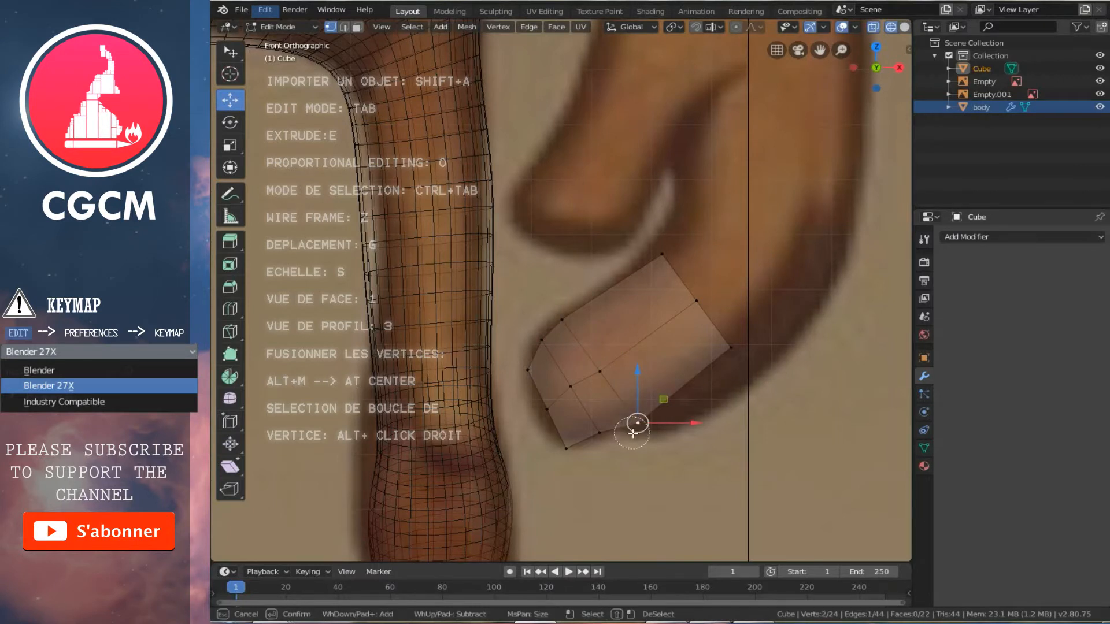
right_click(656, 434)
key("g")
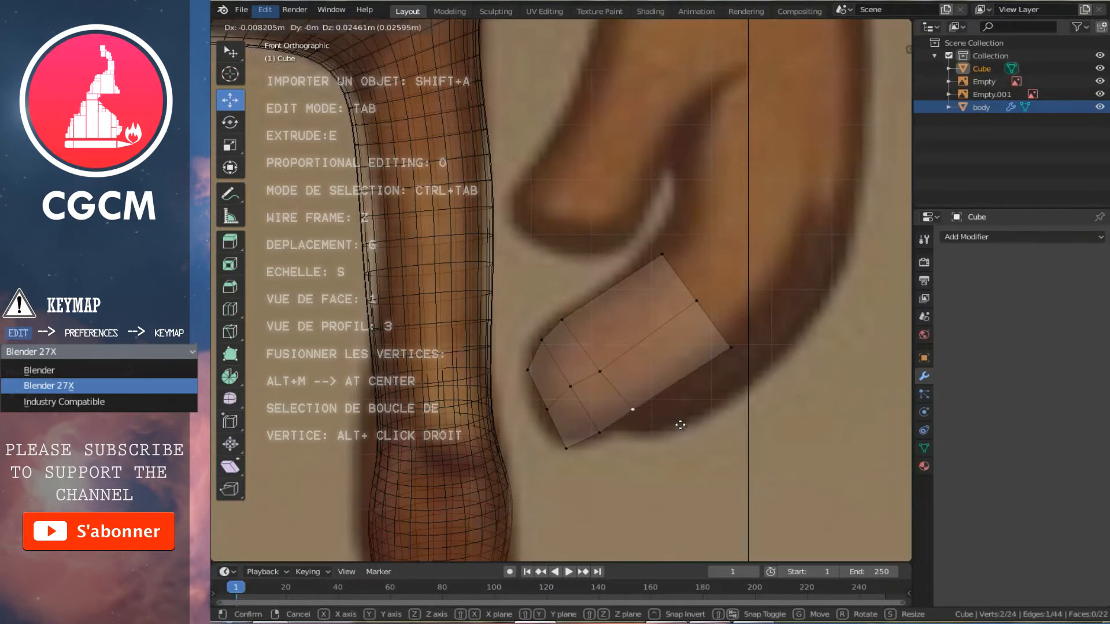
left_click(681, 425)
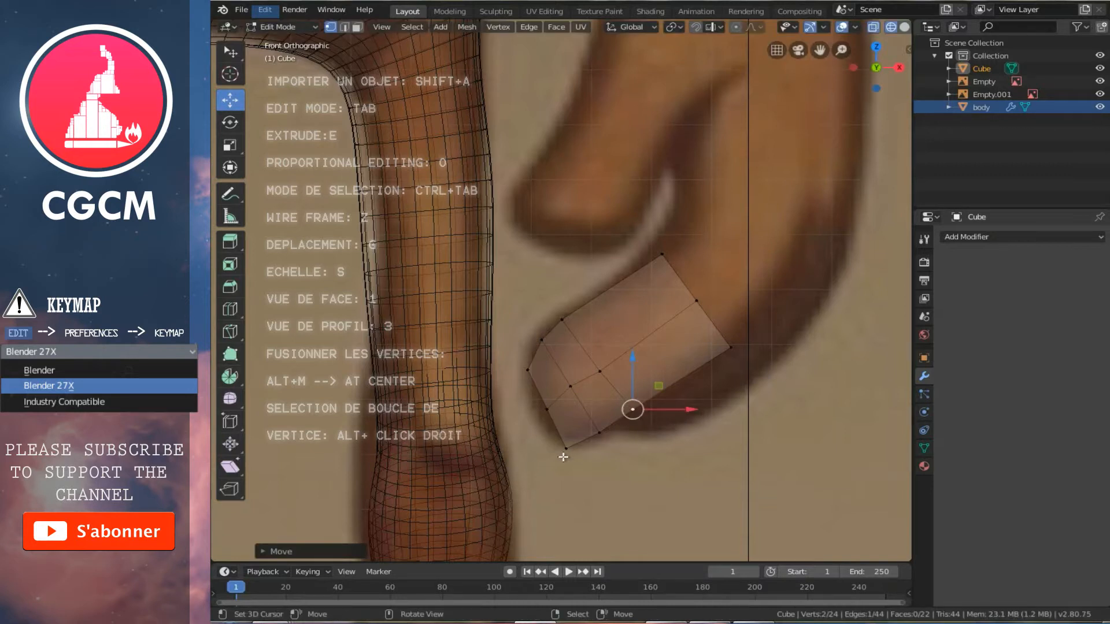
Step: Raise the fingertip's lowest corner vertices, front and back, about 0.03 m onto the reference outline
right_click(563, 450)
key("c")
left_click(566, 450)
right_click(574, 477)
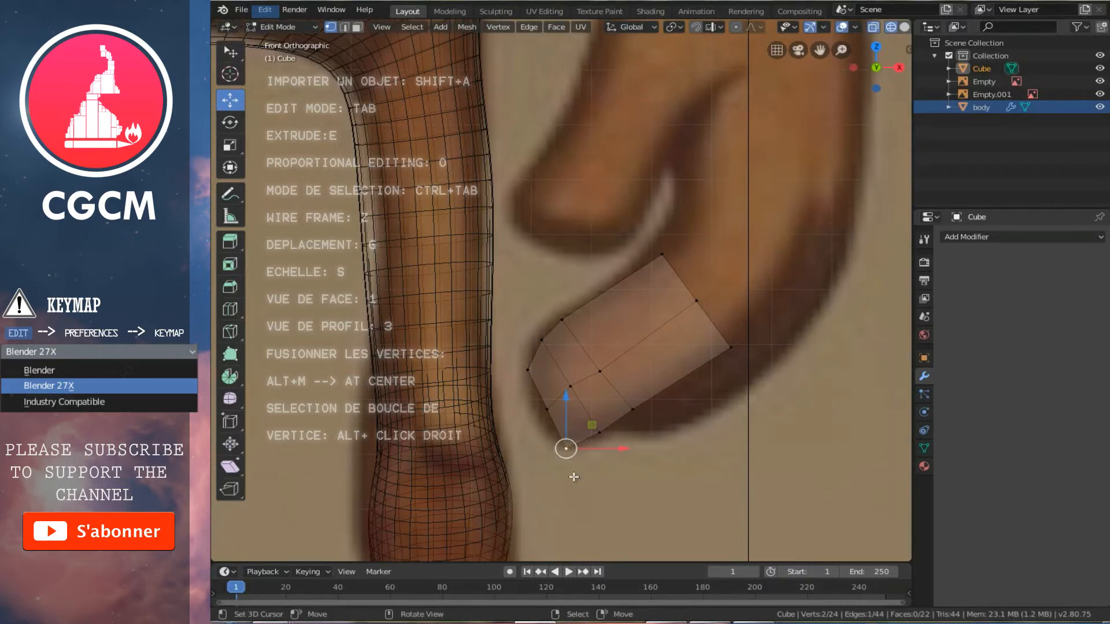
key("g")
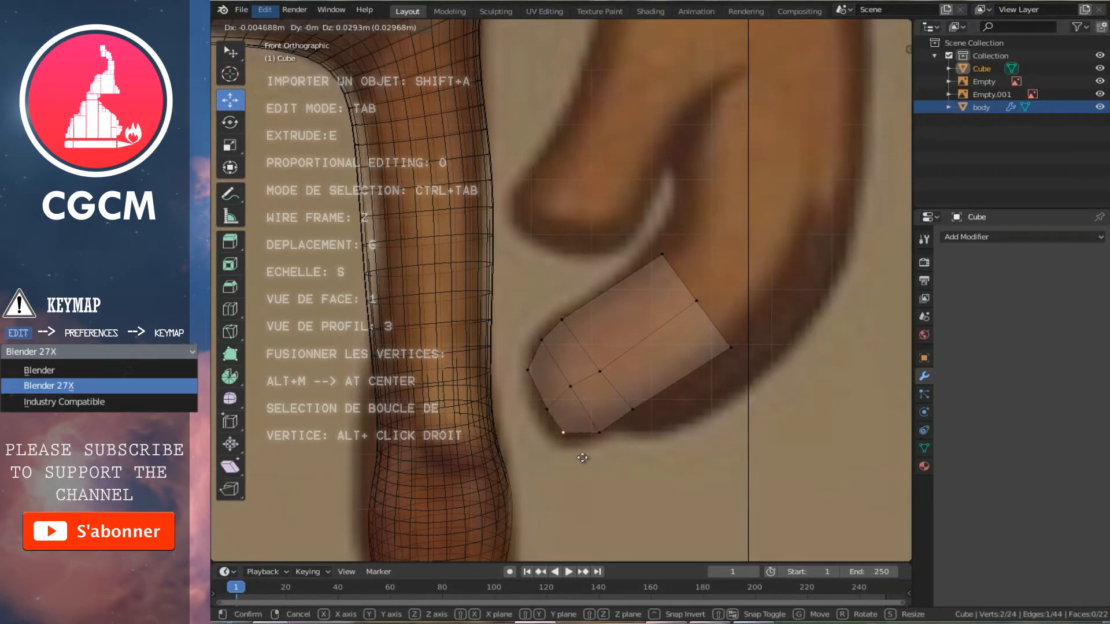
left_click(582, 457)
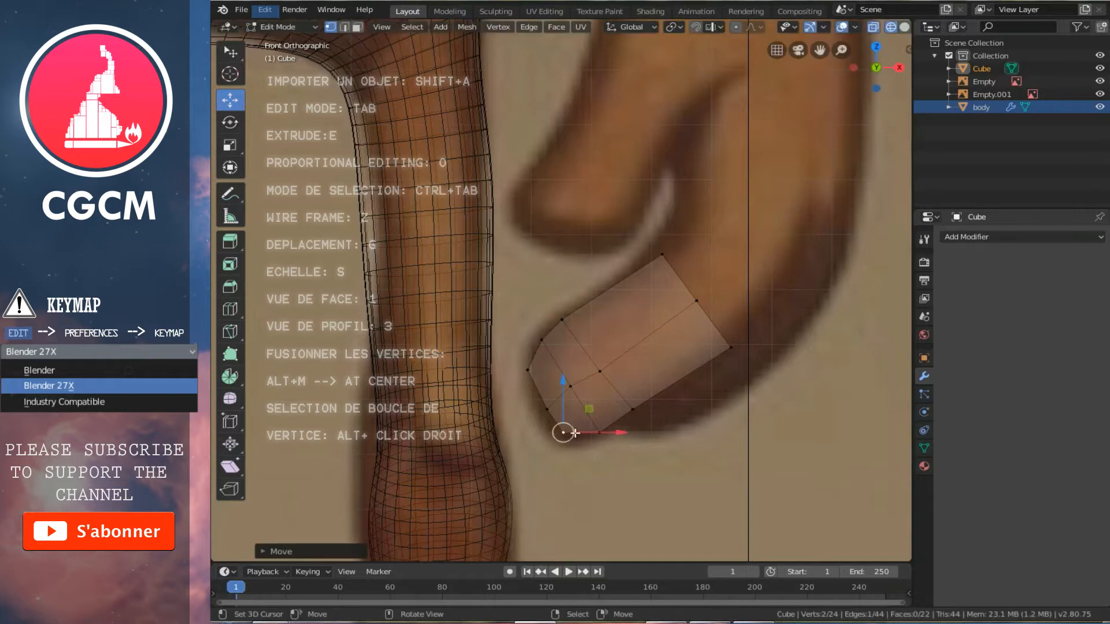
Step: Scale the lengthwise middle loop up to about 1.16 to round both ends of the finger
right_click(560, 395, "alt")
key("s")
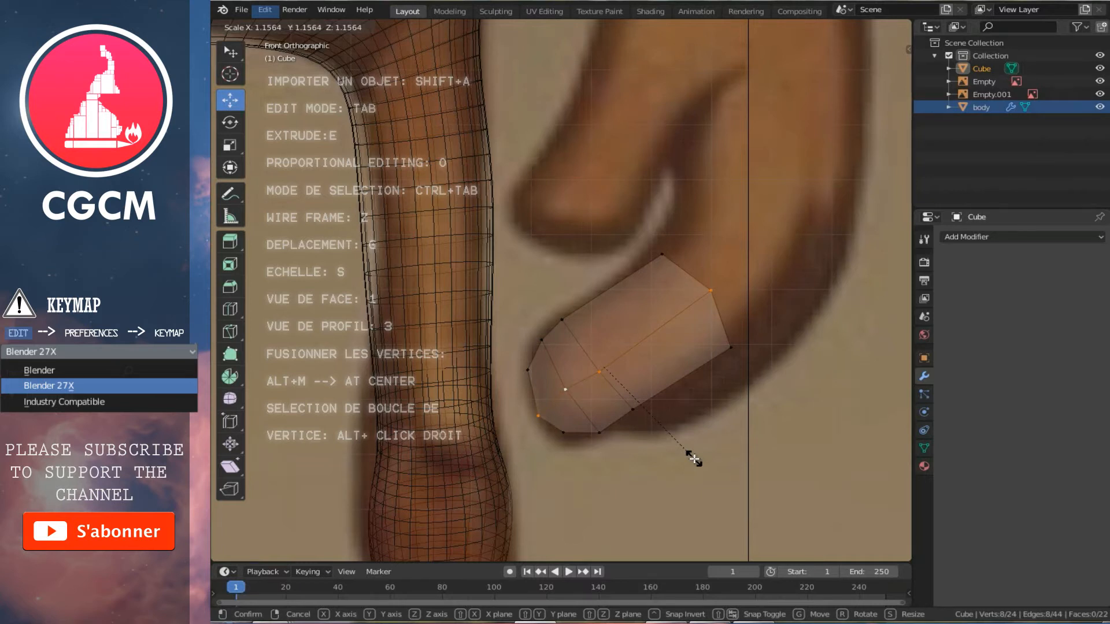
left_click(694, 459)
Step: Isolate the finger mesh in local view and display it in solid shading from an angle showing its thickness
key("KP_Divide")
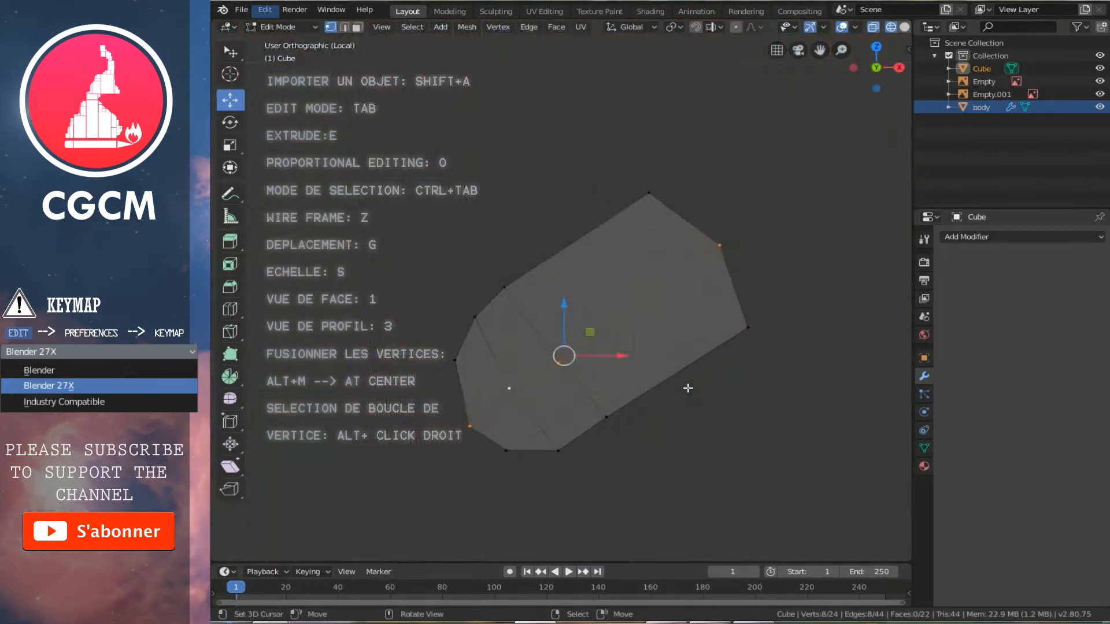
scroll(766, 283, "down", 2)
key("z")
scroll(718, 286, "down", 2)
mouse_move(572, 292)
middle_mouse_down()
mouse_move(651, 328)
mouse_move(687, 287)
mouse_move(707, 286)
middle_mouse_up()
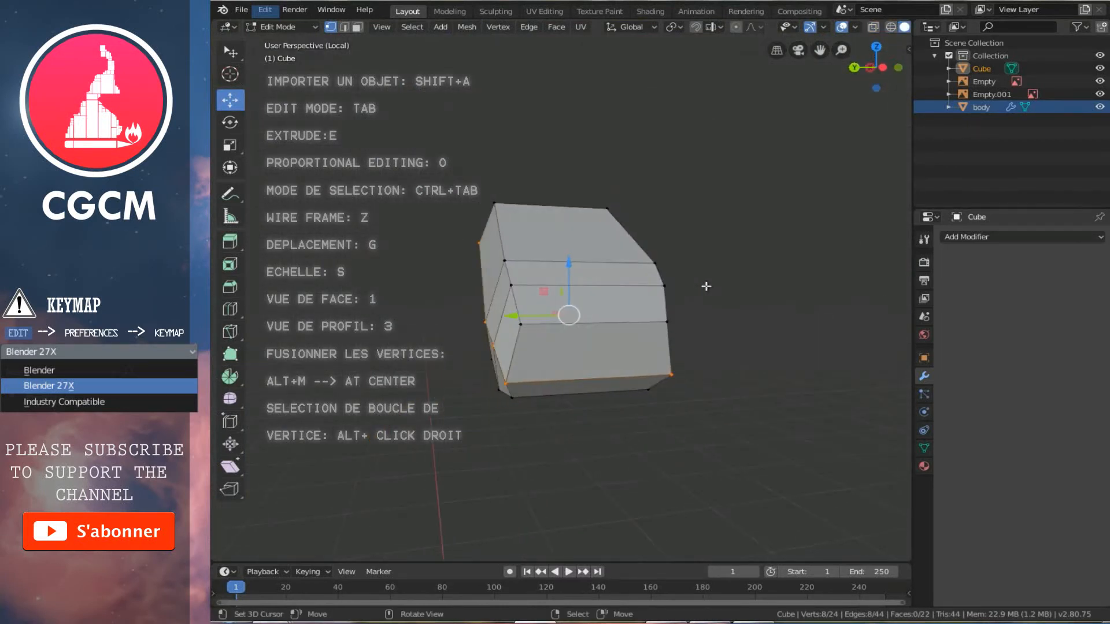
Step: Add a lengthwise loop cut through the middle of the finger's thickness and scale it up to about 1.11
key("ctrl+r")
left_click(588, 334)
left_click(588, 335)
middle_click_drag(647, 347, 589, 425)
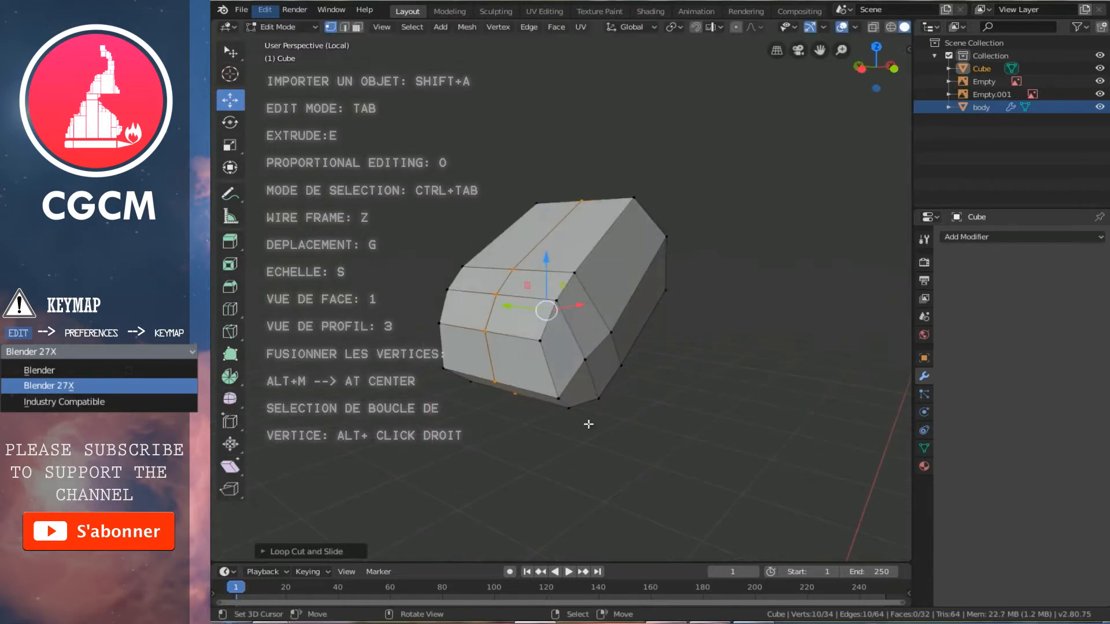
key("s")
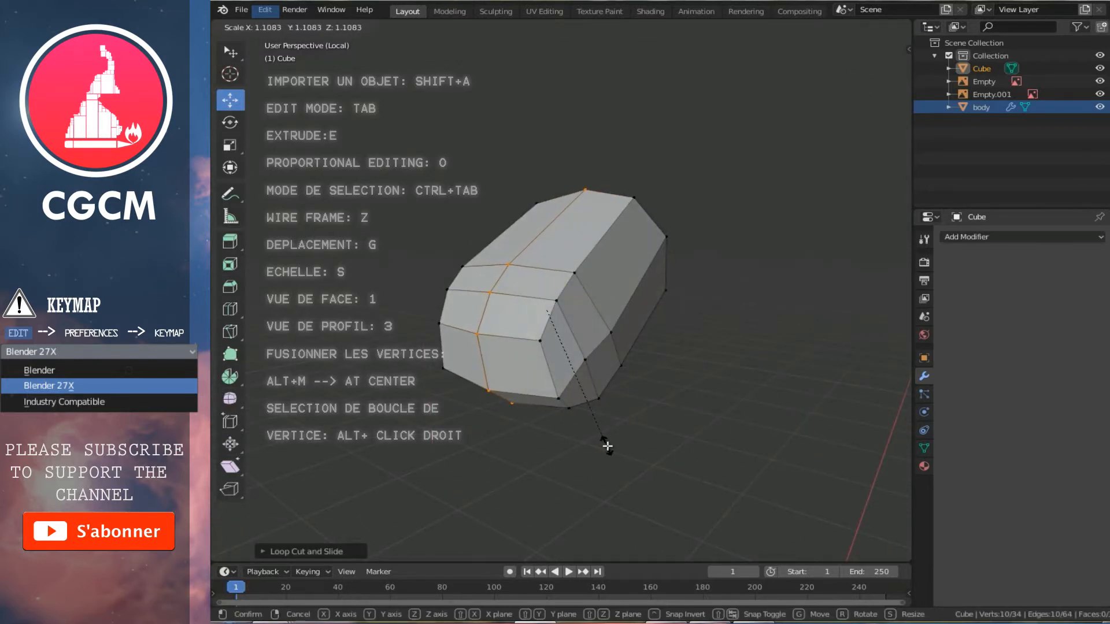
left_click(609, 446)
Step: Add two more lengthwise loop cuts, one on each side of the central thickness loop
middle_click_drag(608, 446, 614, 375)
key("ctrl+r")
left_click(614, 375)
left_click(617, 376)
key("ctrl+r")
left_click(532, 366)
left_click(532, 366)
middle_click_drag(533, 365, 489, 345)
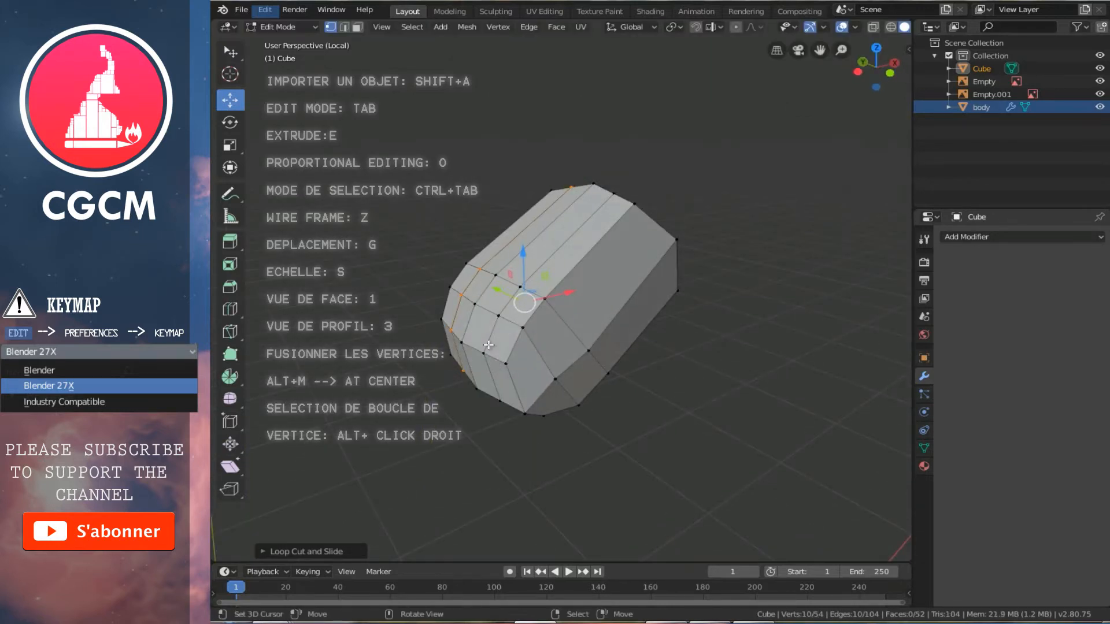
Step: Leave local view and compare the finger mesh with the reference hand in front view
key("1")
key("3")
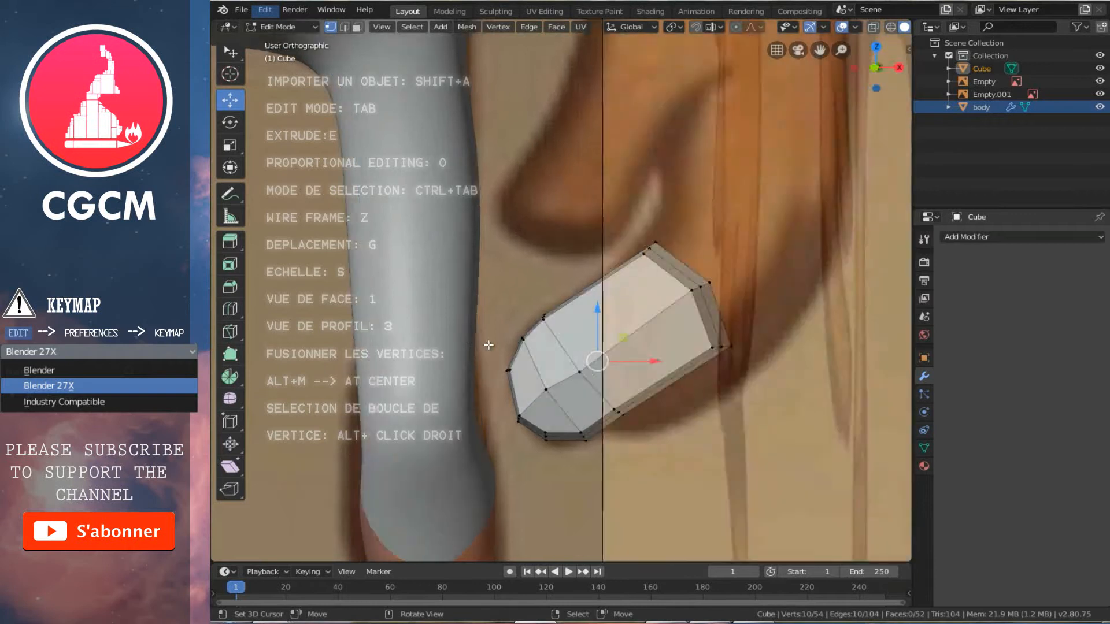
key("1")
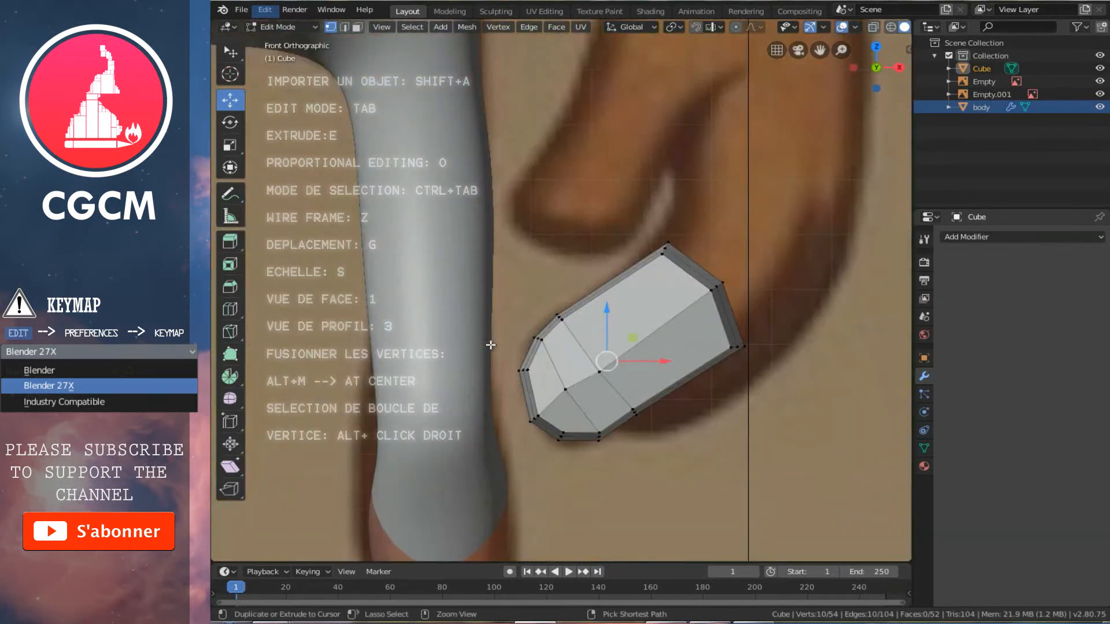
scroll(488, 345, "up", 5, "ctrl")
scroll(578, 327, "up", 3, "ctrl")
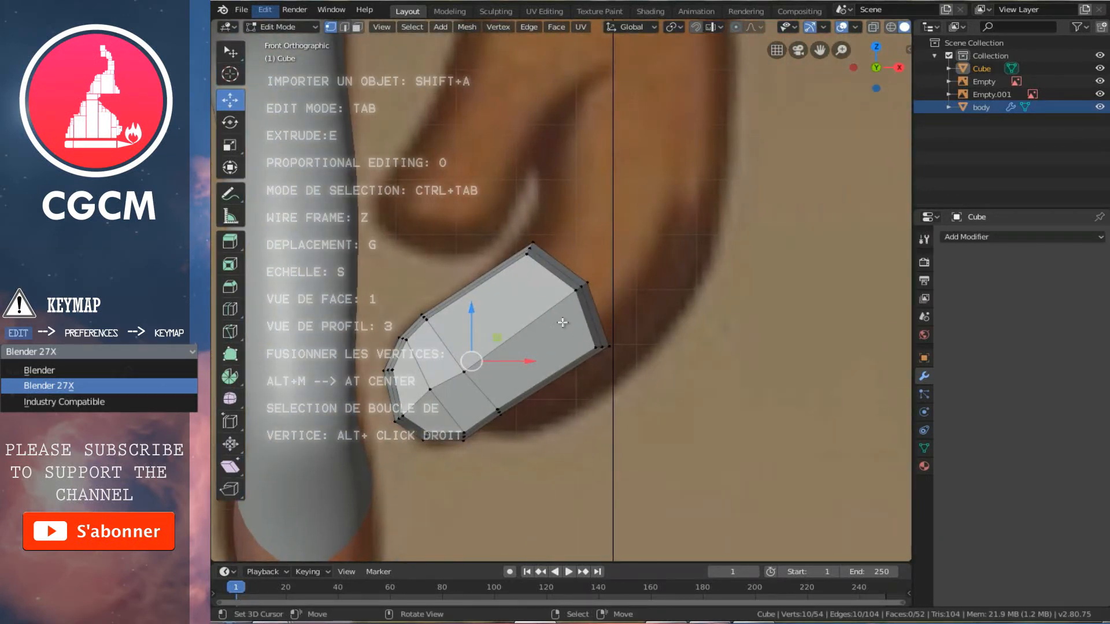
Step: Extrude the finger's open end about 0.2 m along its normal in wireframe front view
key("z")
scroll(562, 322, "up", 1)
right_click(519, 283)
key("c")
scroll(519, 289, "down", 6)
left_click_drag(519, 290, 647, 426)
right_click(649, 424)
scroll(572, 445, "up", 2, "shift")
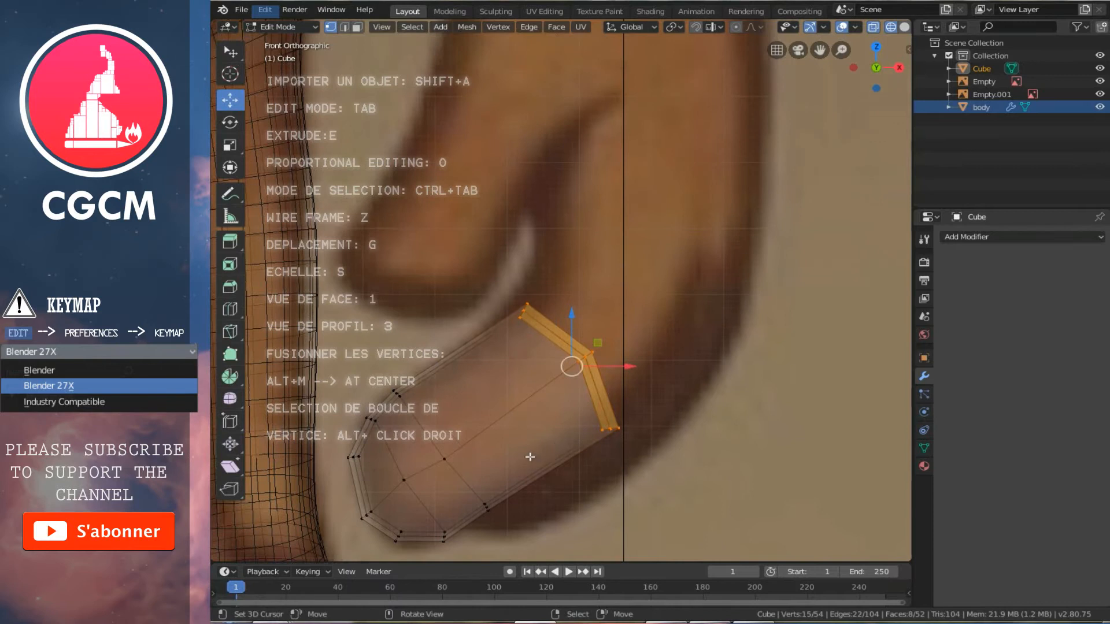
key("e")
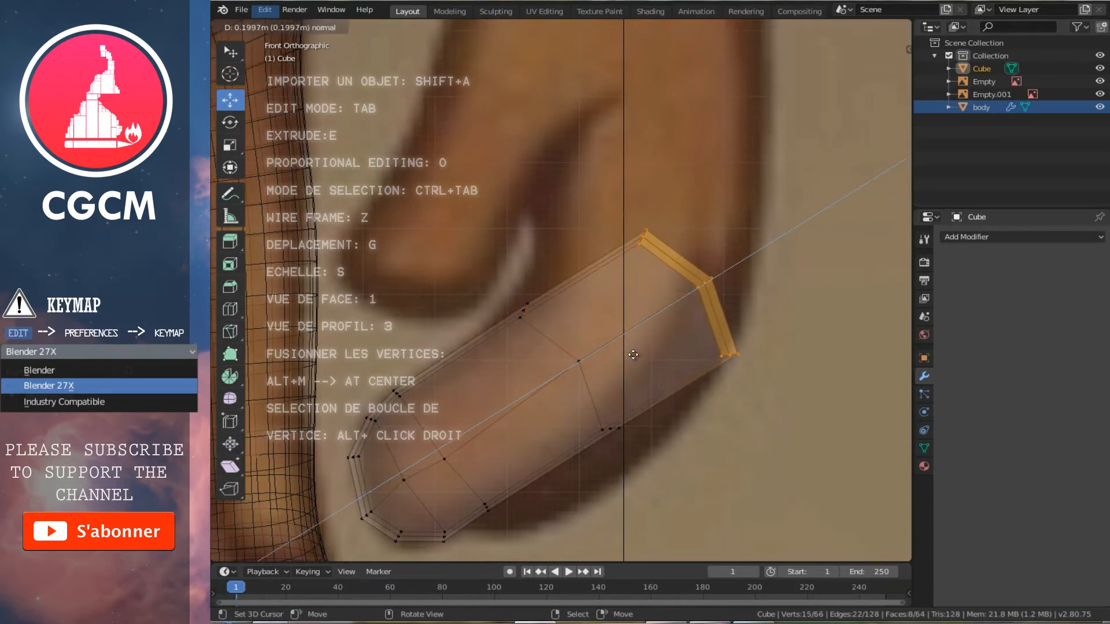
left_click(638, 352)
Step: Move and rotate the extruded end so the finger bends upward along the reference hand
key("g")
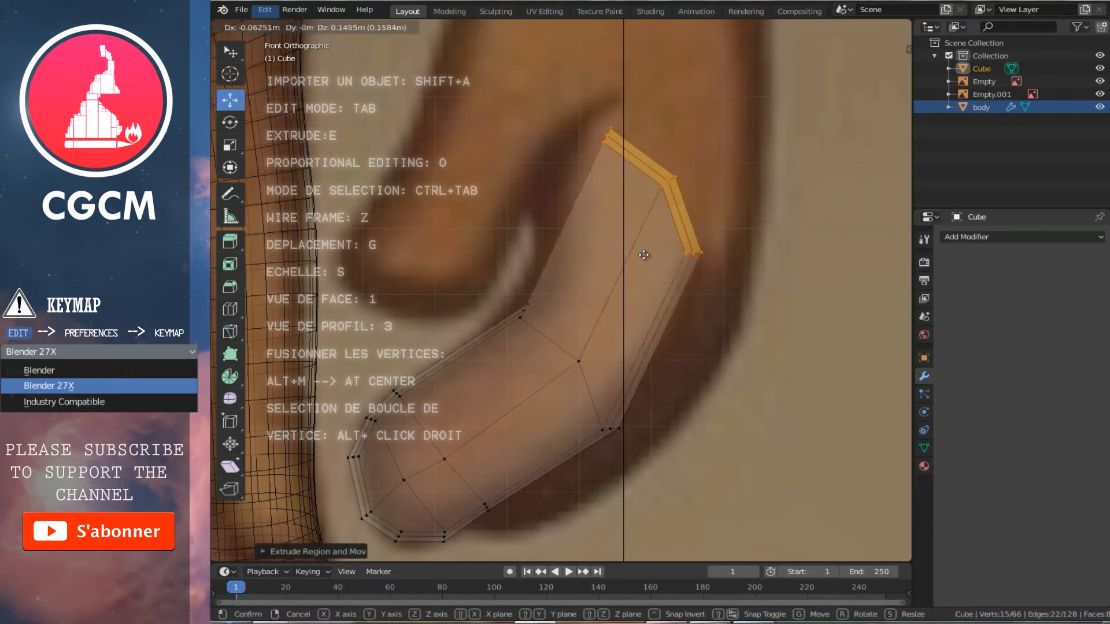
left_click(627, 262)
key("r")
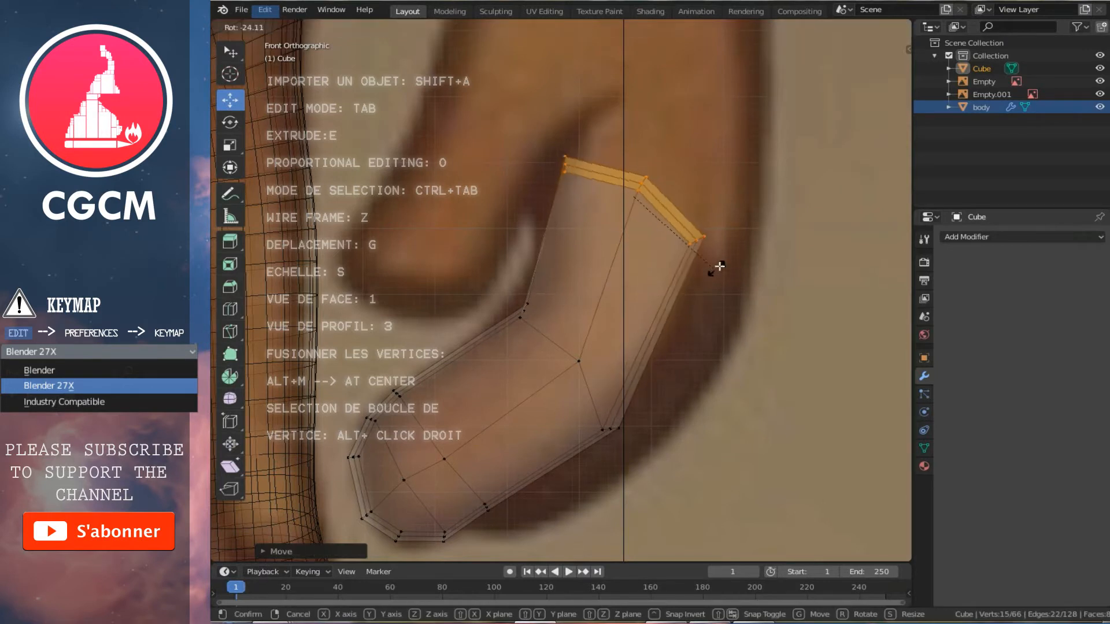
left_click(736, 248)
key("g")
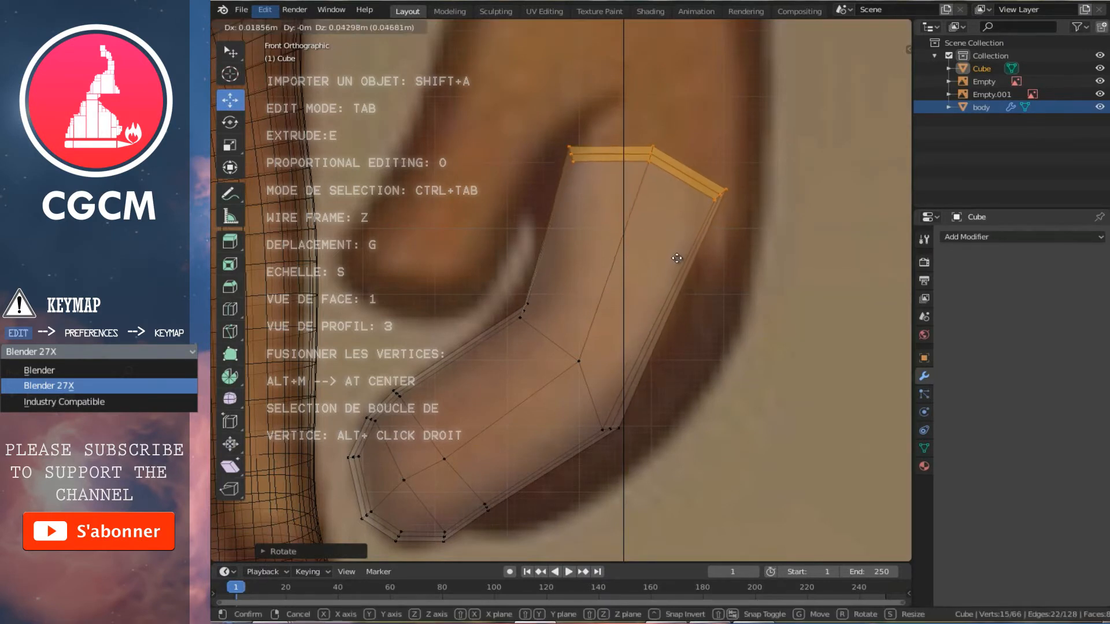
left_click(666, 273)
Step: Add a loop cut across the middle of the new finger segment and scale it up slightly to fit the reference
key("ctrl+r")
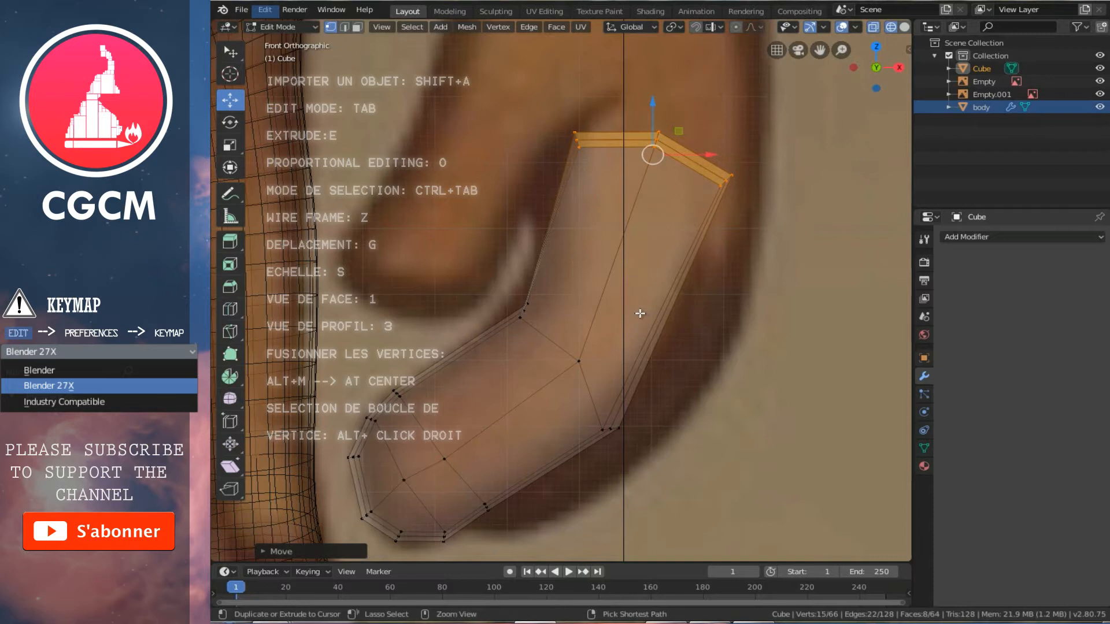
left_click(640, 313)
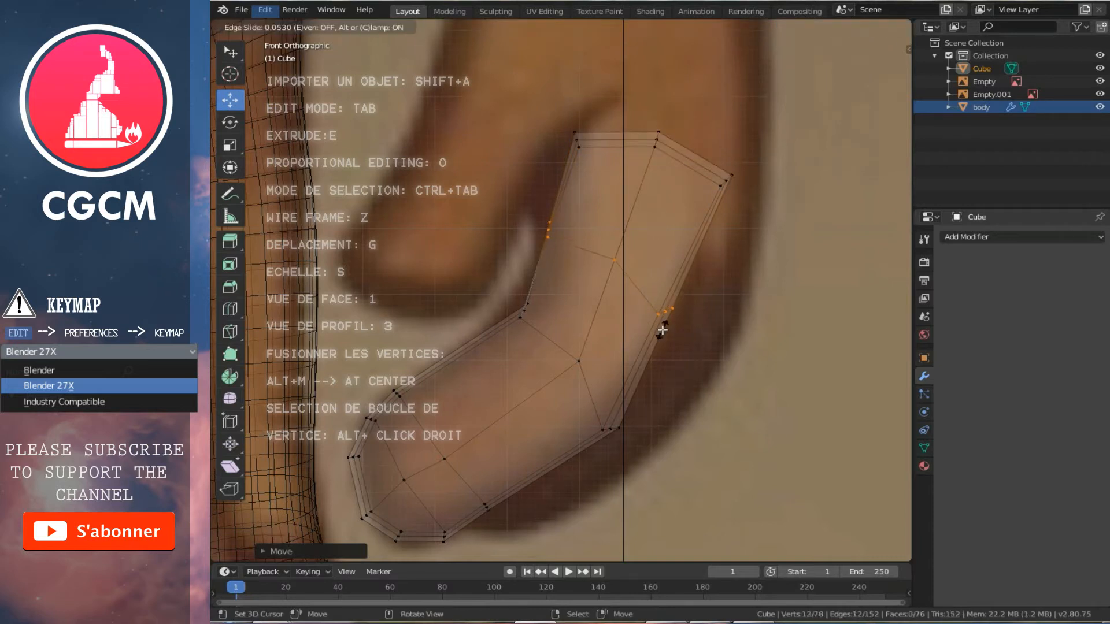
left_click(662, 330)
key("s")
left_click(704, 375)
Step: Add two lengthwise loop cuts along the finger, one on each side of its central lengthwise edge
key("ctrl+r")
left_click(403, 444)
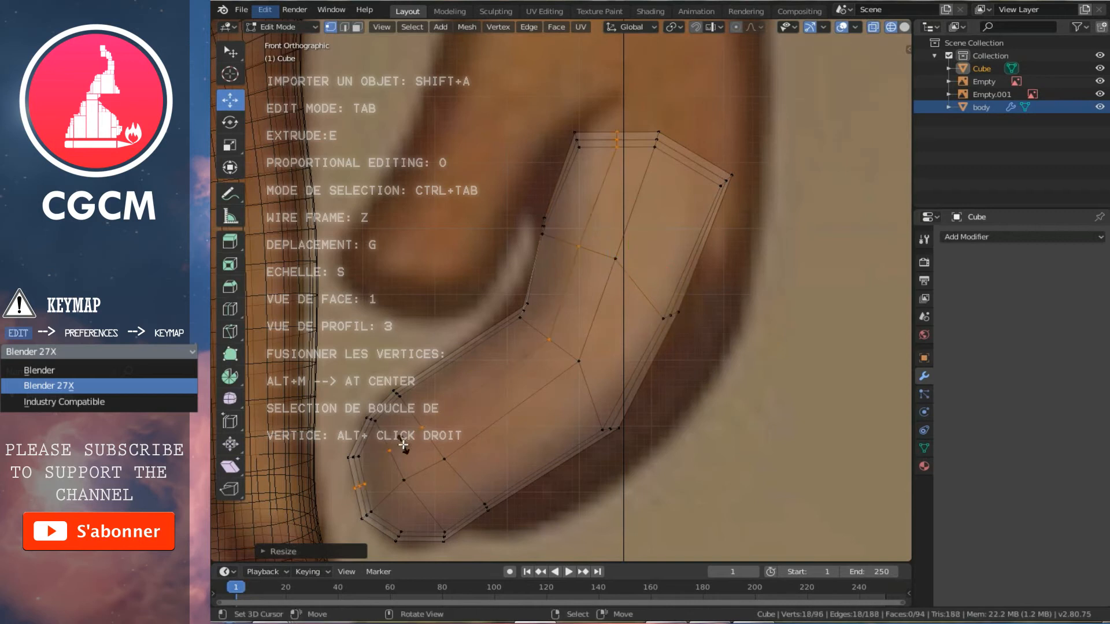
left_click(432, 516)
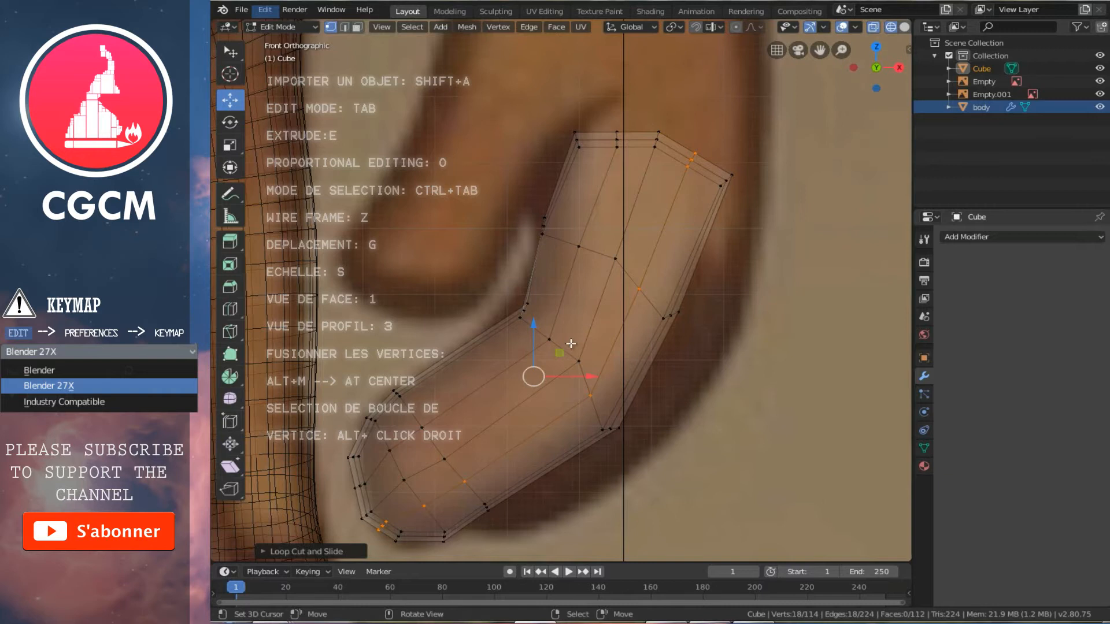
Step: Add a crosswise loop cut on each side of the finger's bend, sliding both close to the bend loop
scroll(600, 406, "up", 1)
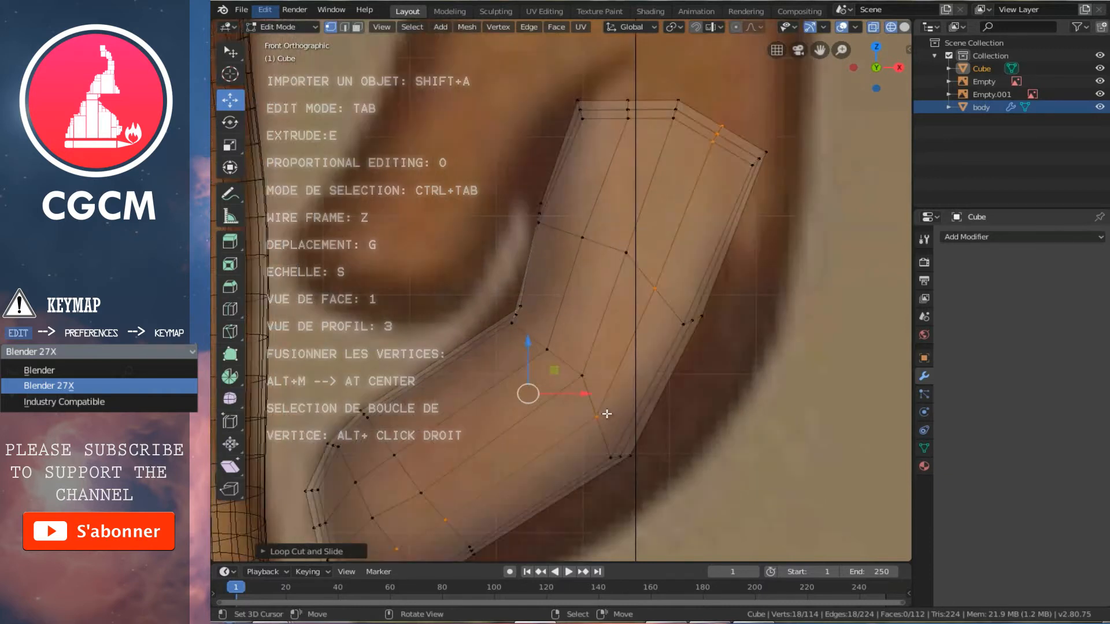
key("ctrl+r")
left_click(580, 322)
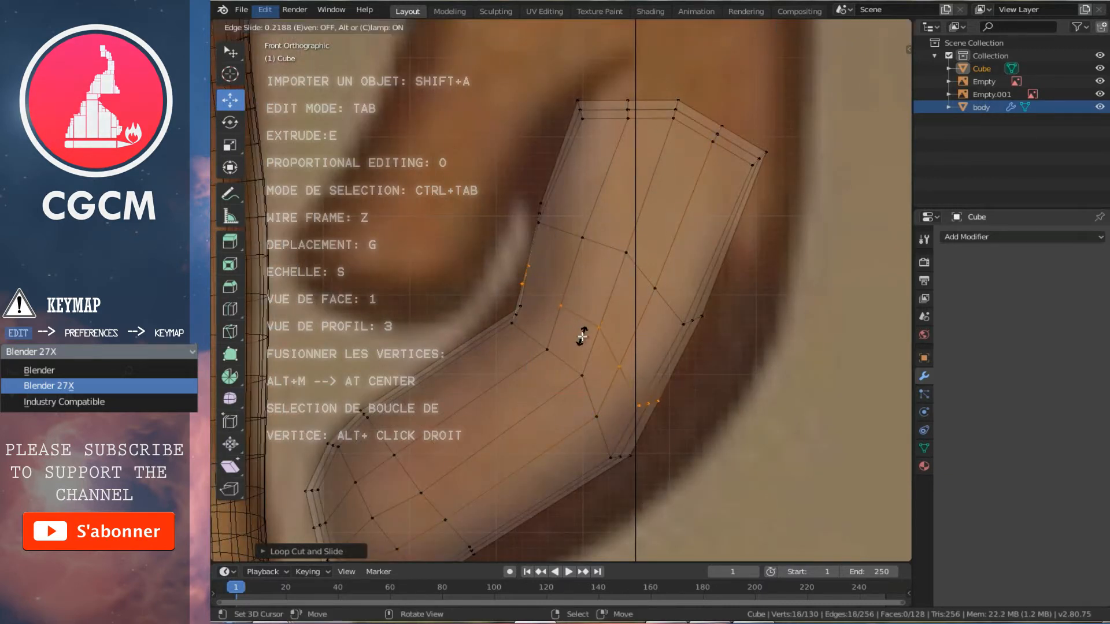
left_click(582, 341)
key("ctrl+r")
left_click(535, 411)
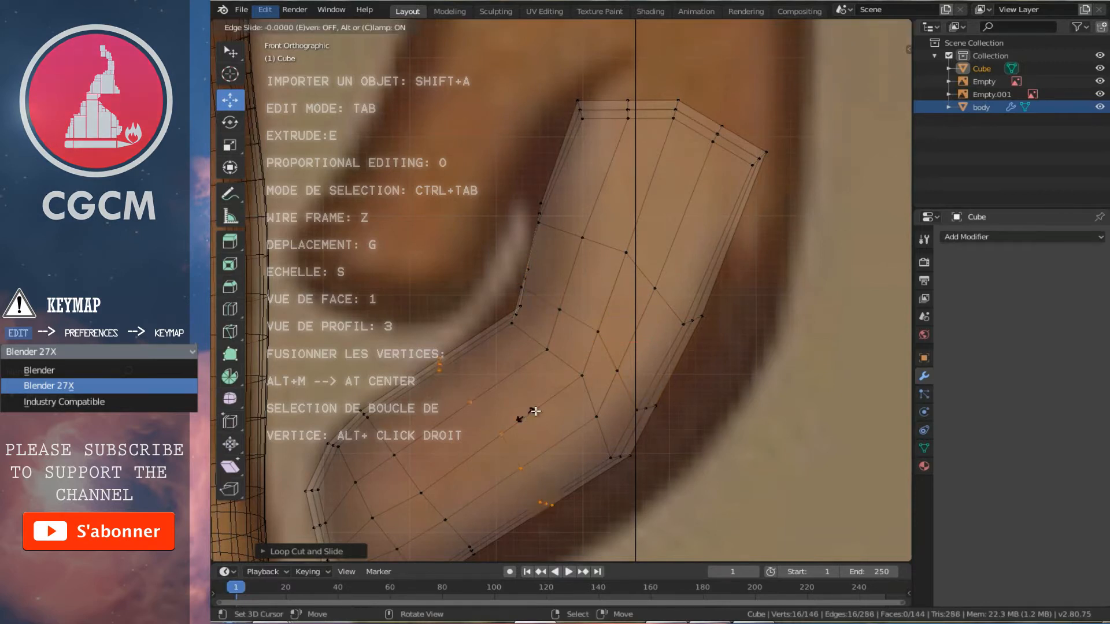
left_click(569, 387)
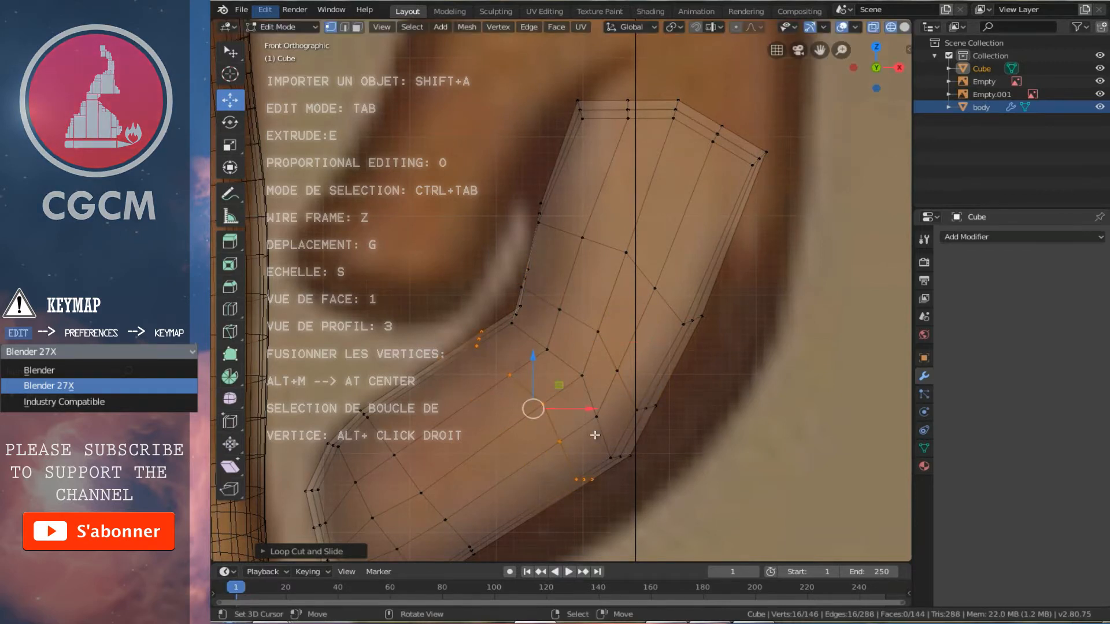
Step: Select the loop at the finger's bend and move it slightly up and inward to round the curve
left_click(615, 458)
key("c")
mouse_move(622, 459)
left_mouse_down()
mouse_move(578, 383)
mouse_move(508, 317)
left_mouse_up()
key("Escape")
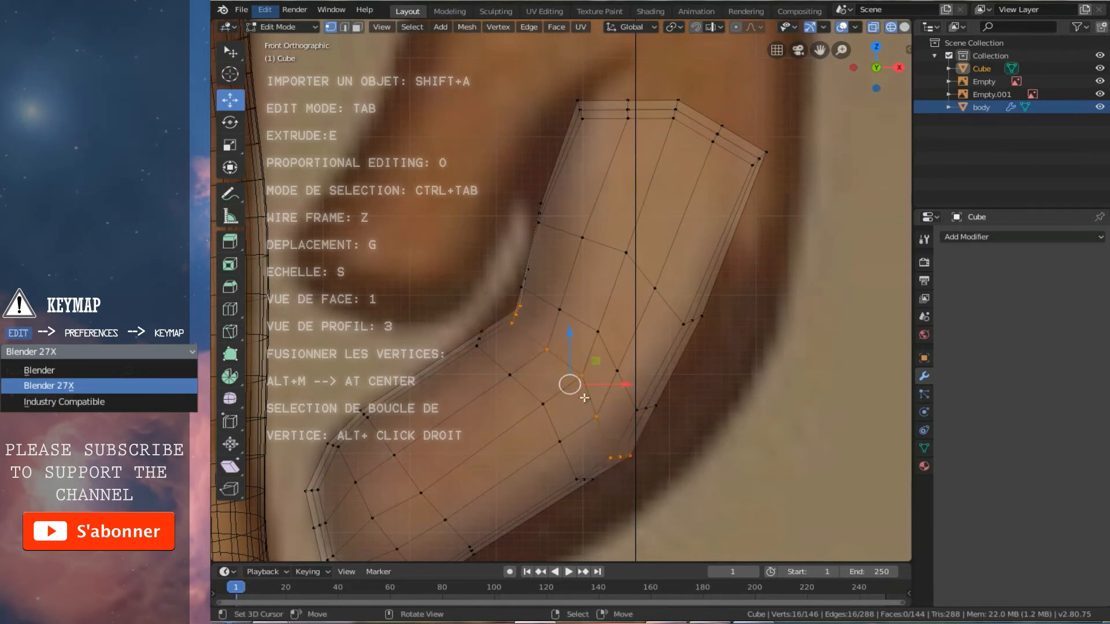
key("g")
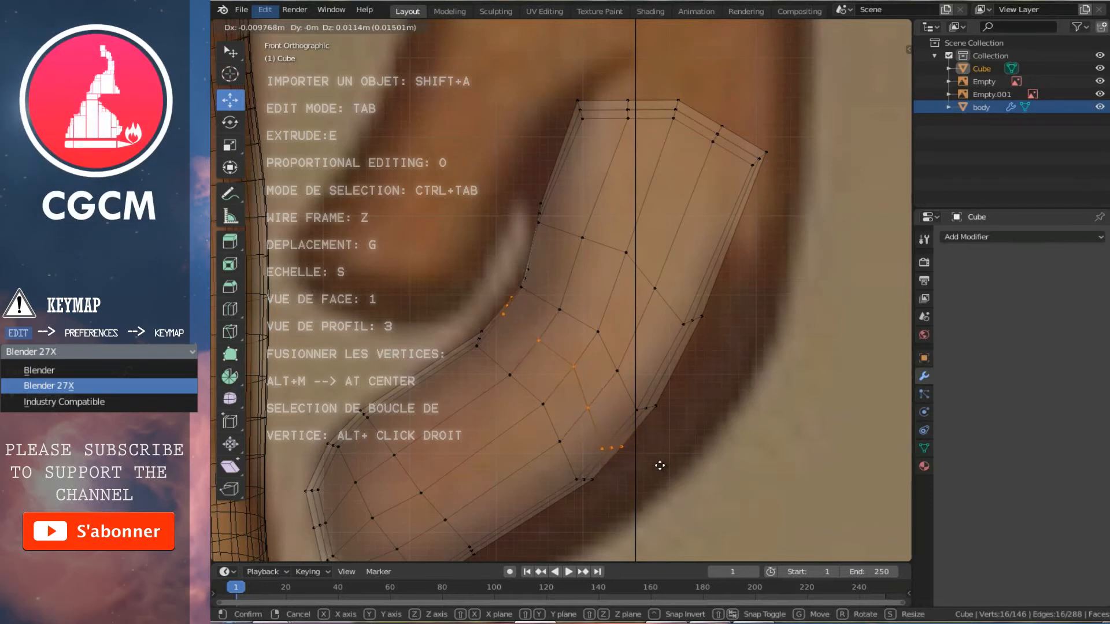
left_click(659, 465)
Step: Rotate the finger's upper end to near horizontal and move it up and inward to follow the reference
scroll(659, 466, "up", 5, "ctrl")
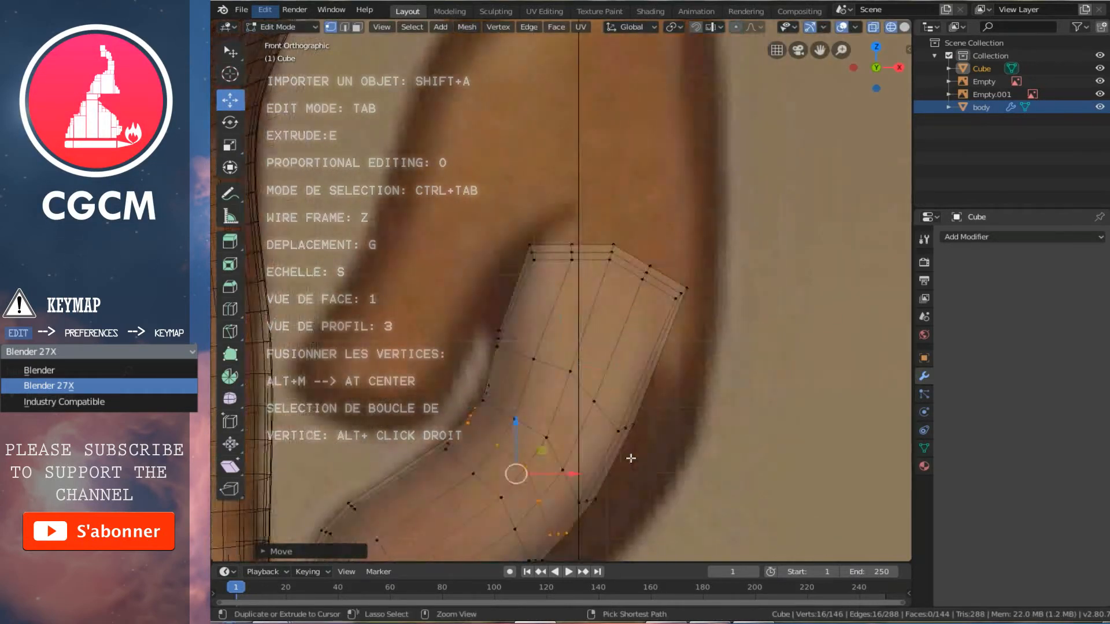
scroll(631, 458, "up", 2, "ctrl")
right_click(598, 273)
key("c")
left_click_drag(472, 251, 716, 312)
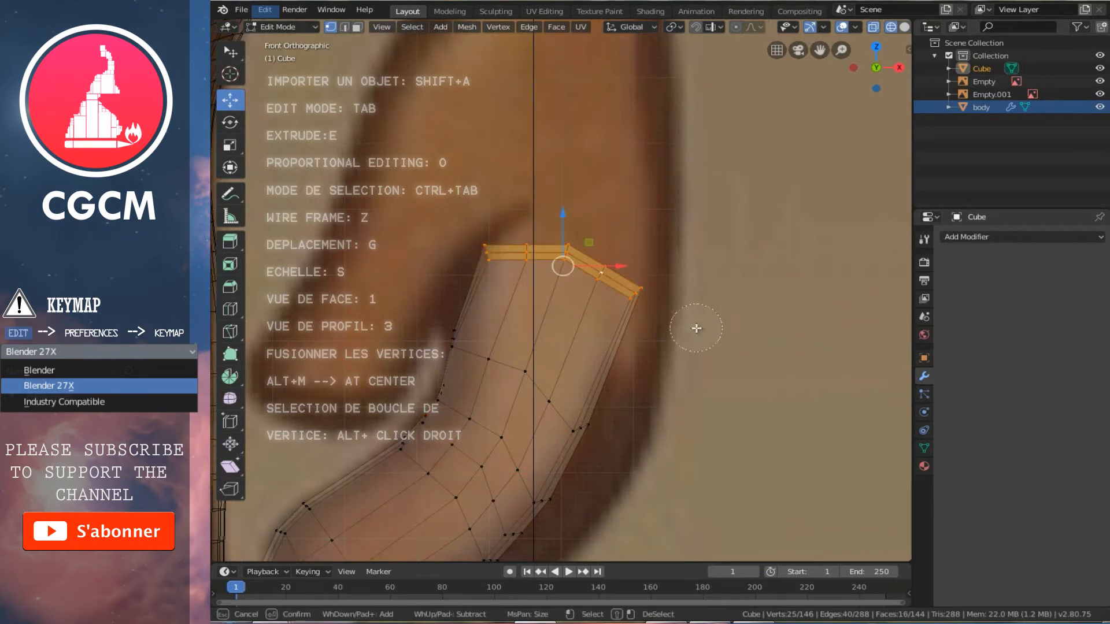
key("Escape")
key("r")
left_click(703, 315)
key("g")
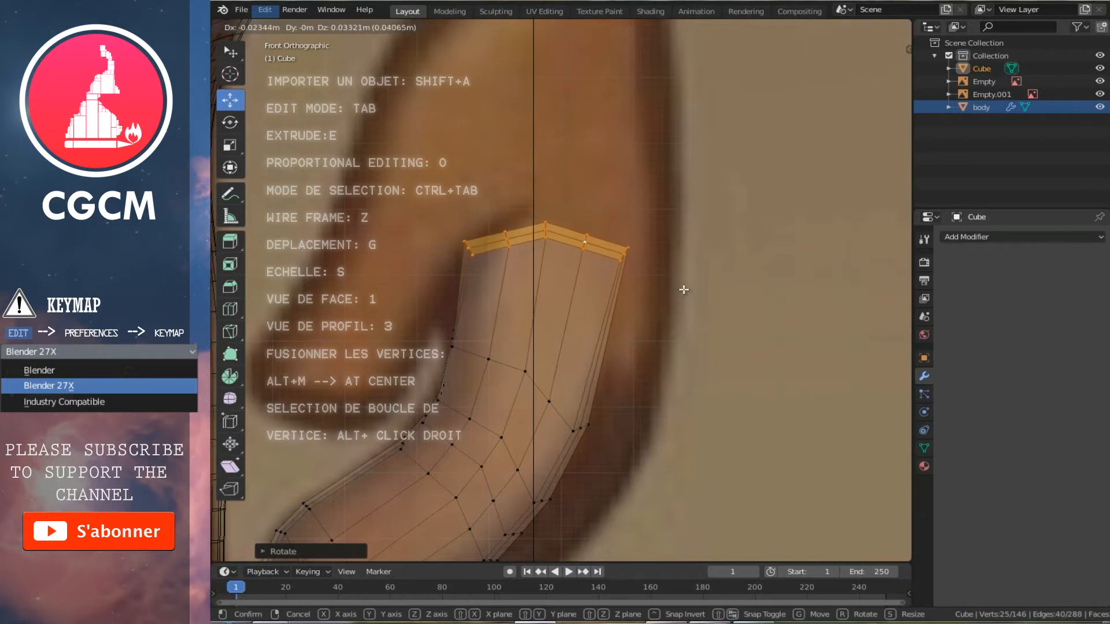
left_click(684, 289)
Step: Add a centred loop cut across the finger's uppermost segment
key("ctrl+r")
left_click(587, 323)
left_click(587, 323)
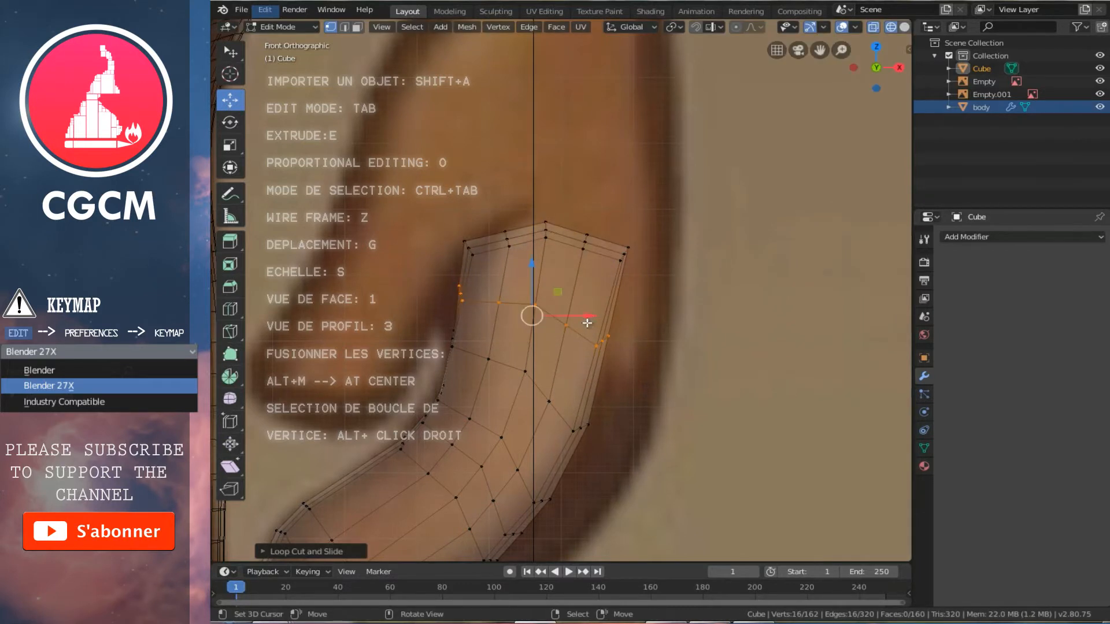
scroll(587, 323, "down", 1)
key("ctrl+r")
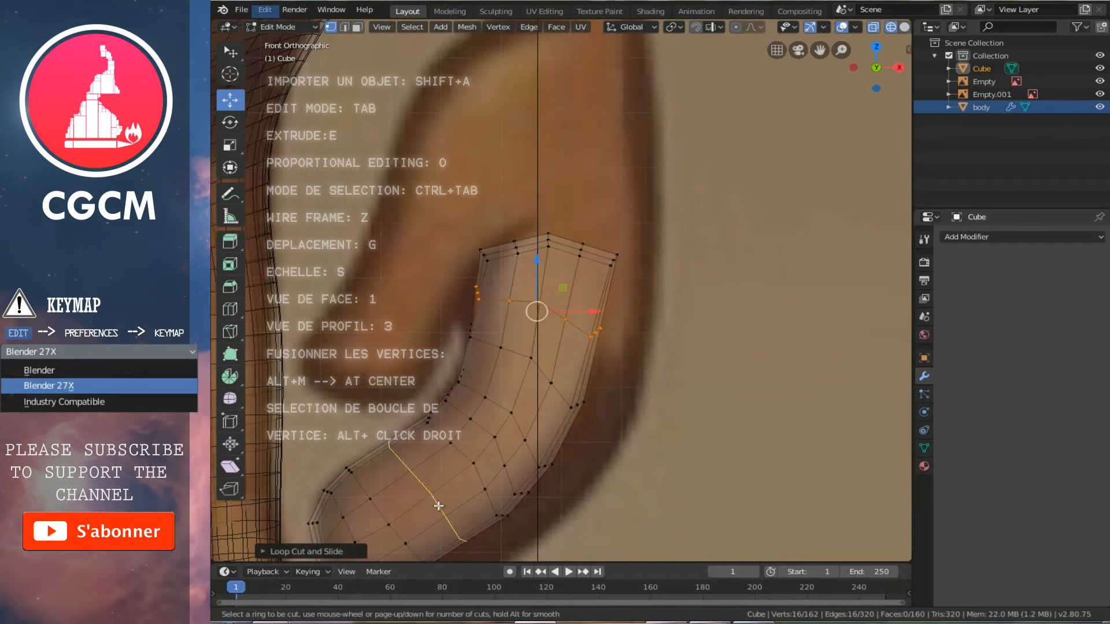
key("Escape")
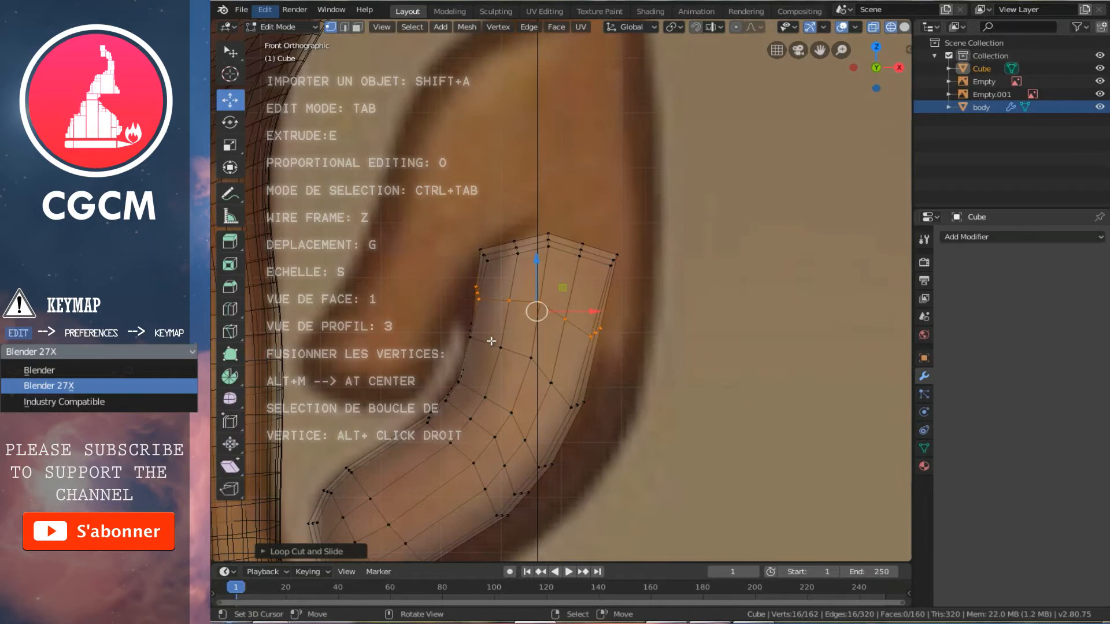
Step: Delete the faces capping the finger's upper end
scroll(513, 331, "up", 3, "shift")
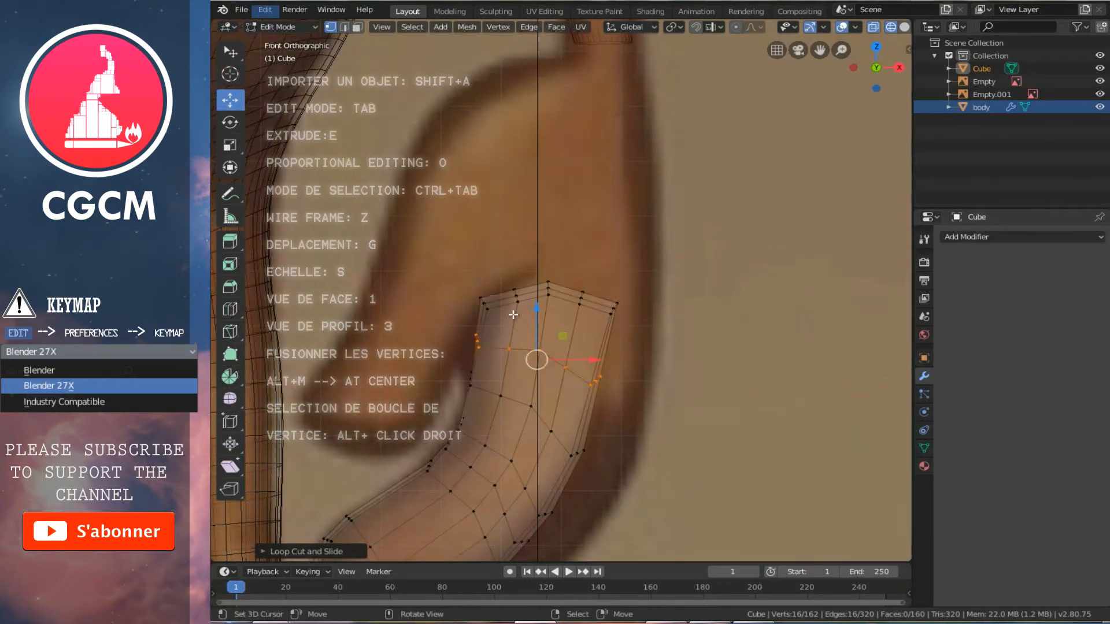
scroll(513, 314, "up", 1)
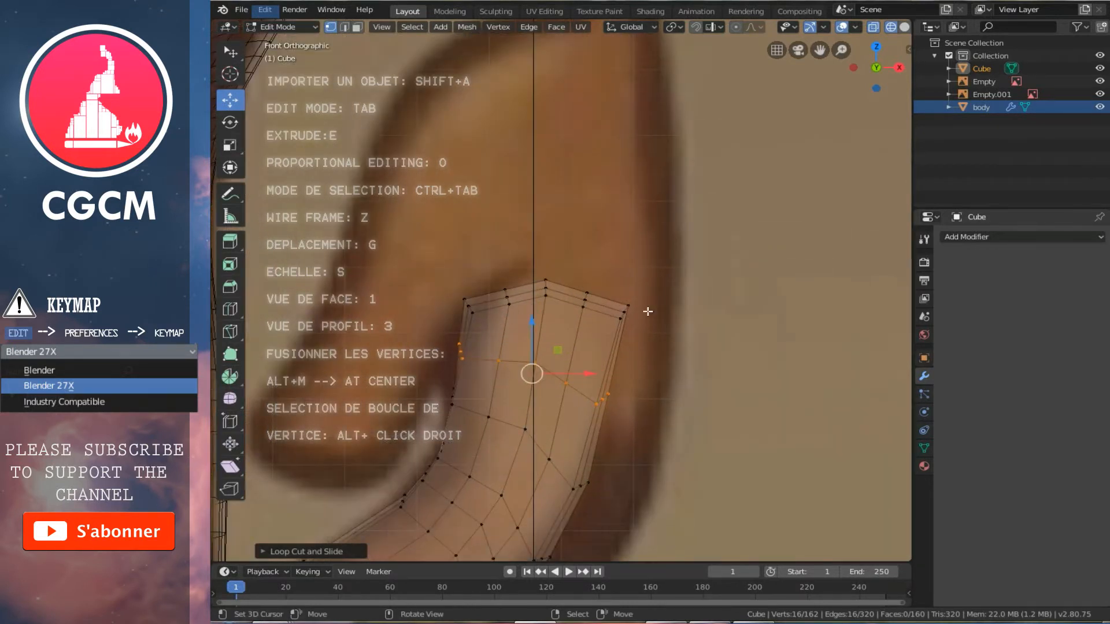
right_click(617, 318)
key("x")
key("Escape")
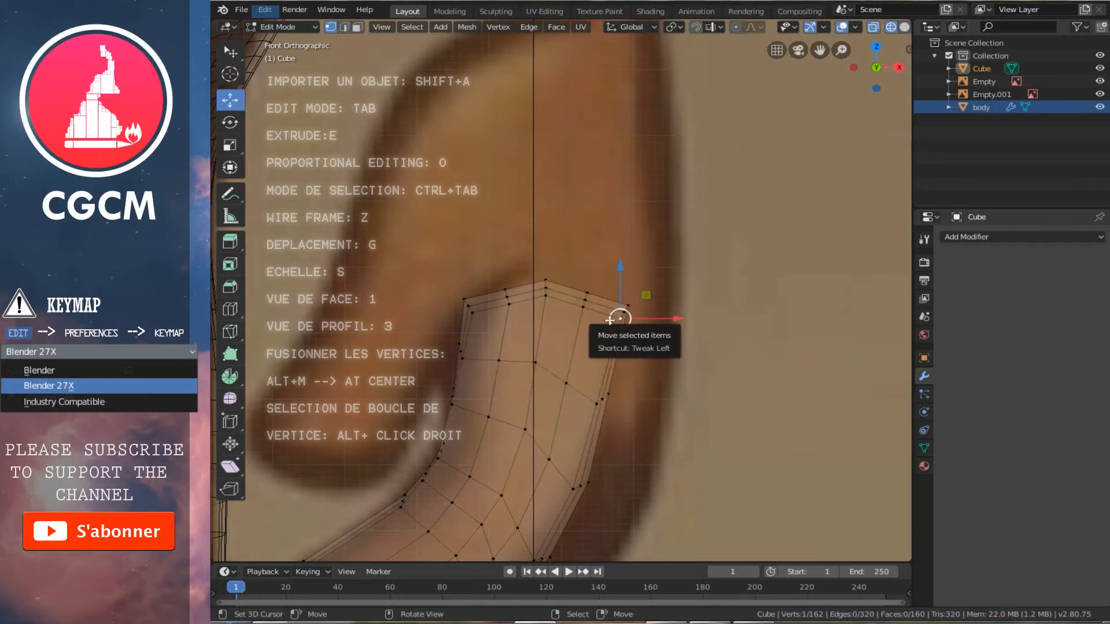
key("c")
left_click_drag(623, 318, 456, 296)
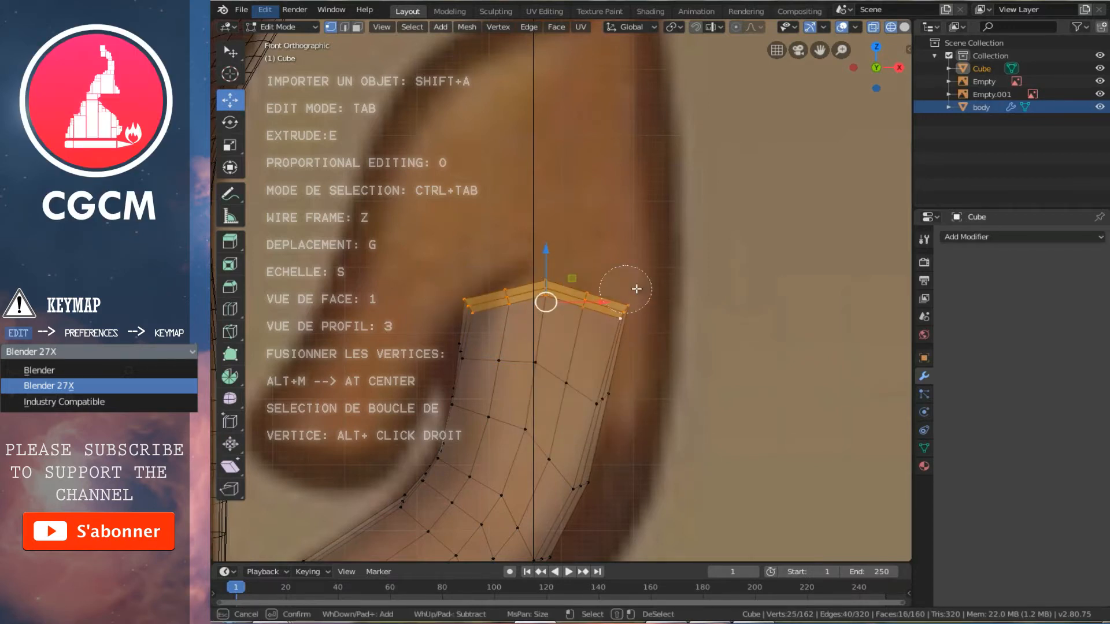
key("Escape")
key("x")
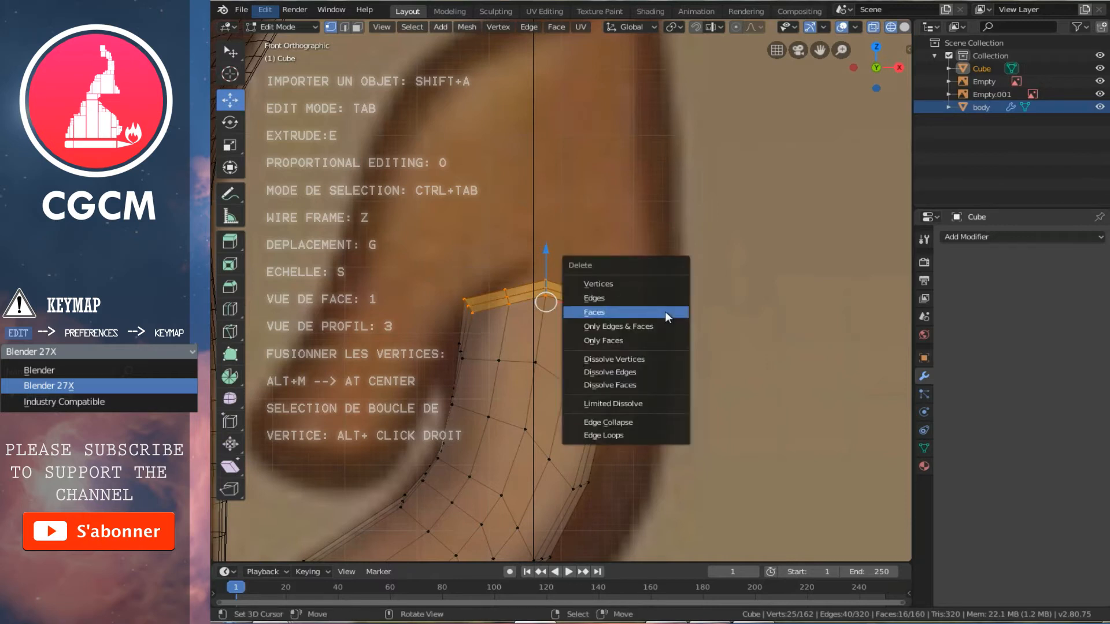
left_click(636, 315)
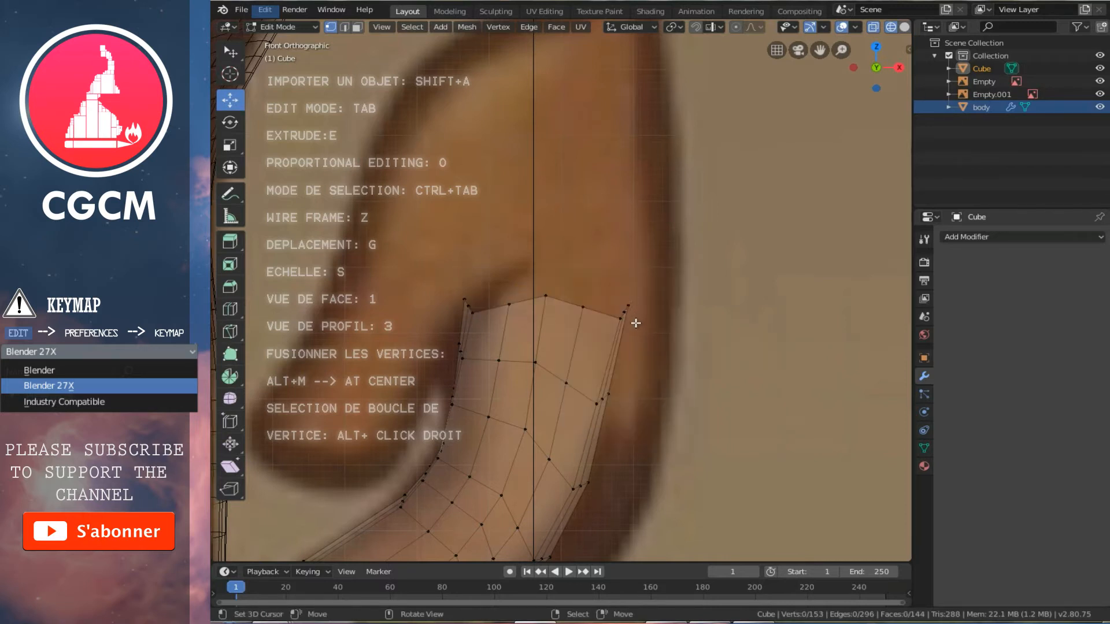
Step: Isolate the solid-shaded finger in local view and scale its two lengthwise corner loops slightly inward along Y
key("z")
mouse_move(642, 330)
middle_mouse_down()
mouse_move(570, 337)
mouse_move(732, 342)
mouse_move(728, 287)
mouse_move(813, 290)
mouse_move(671, 325)
middle_mouse_up()
key("KP_Divide")
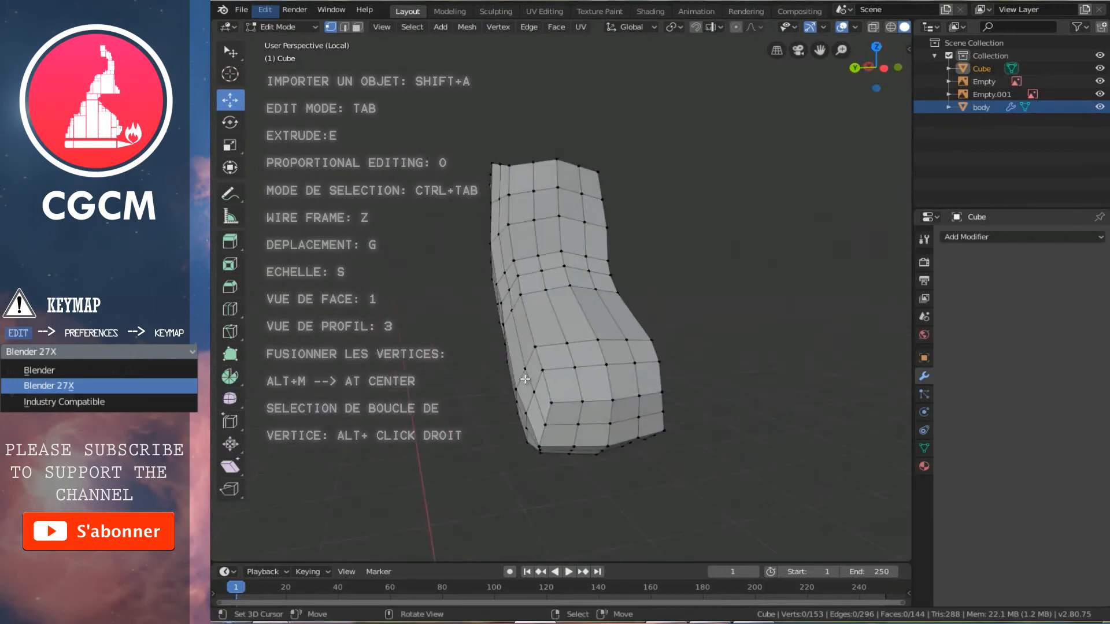
middle_click_drag(543, 374, 596, 388)
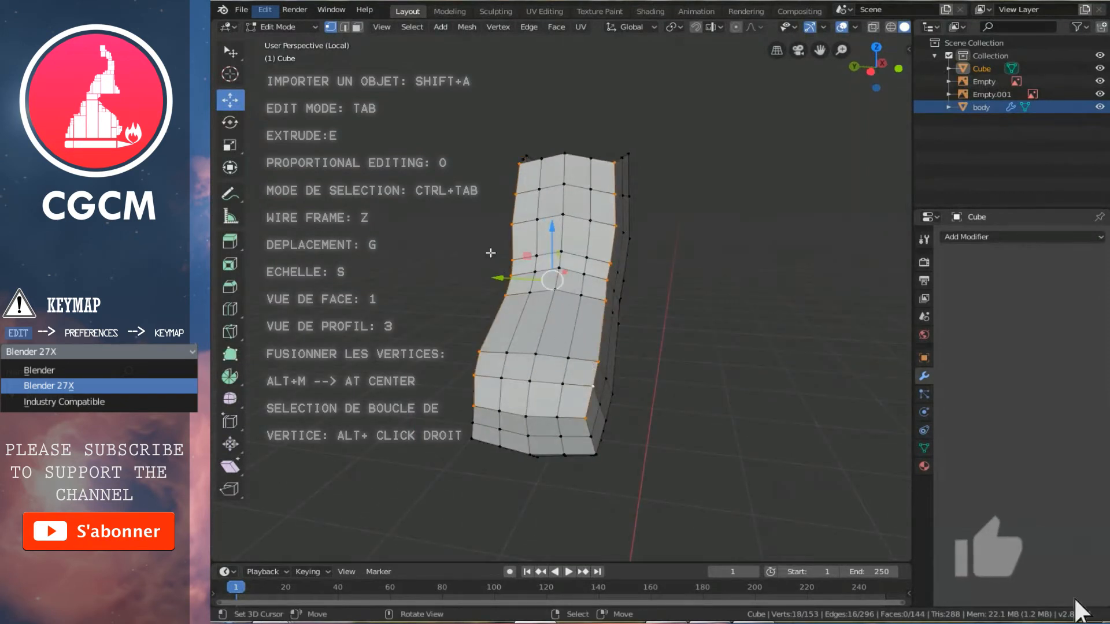
left_click(230, 122)
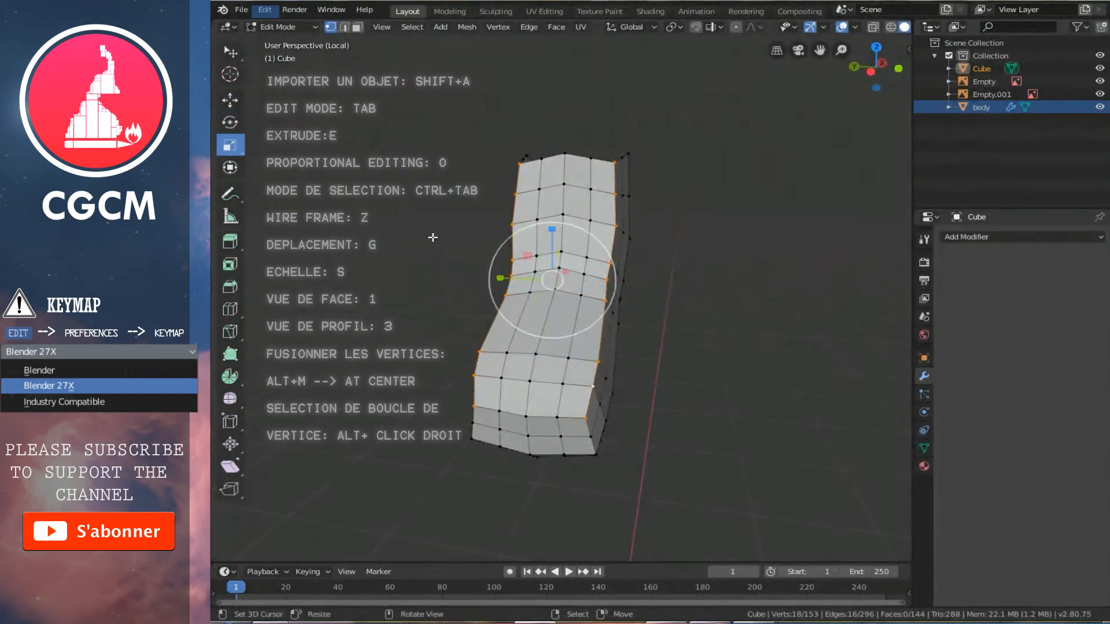
middle_click_drag(499, 274, 536, 281)
left_click_drag(504, 288, 508, 289)
middle_click_drag(508, 289, 492, 162)
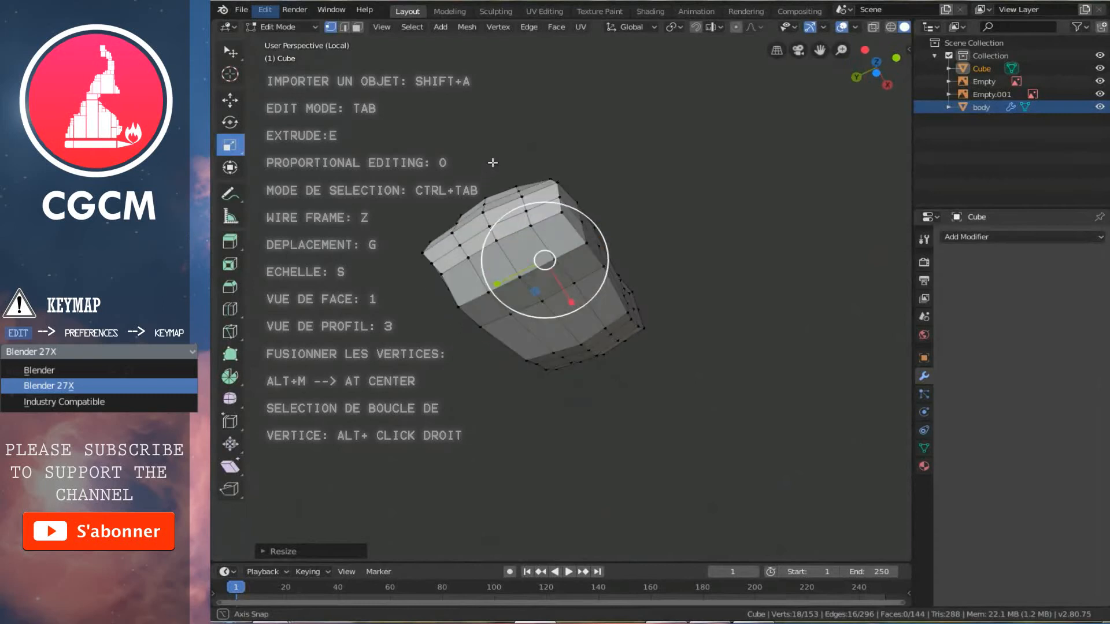
Step: Select the two lengthwise corner loops on the finger's opposite side and scale them in slightly
mouse_move(601, 283)
middle_mouse_down()
mouse_move(552, 324)
mouse_move(560, 251)
mouse_move(578, 272)
mouse_move(586, 377)
mouse_move(613, 386)
mouse_move(607, 439)
mouse_move(508, 397)
mouse_move(576, 351)
mouse_move(705, 424)
mouse_move(619, 290)
mouse_move(597, 304)
middle_mouse_up()
right_click(551, 323, "alt")
right_click(578, 271, "alt+shift")
left_click_drag(596, 306, 589, 304)
middle_click_drag(528, 331, 541, 289)
Step: Add a Subdivision Surface modifier to the finger in Object Mode and set its viewport subdivisions to 2
key("Tab")
mouse_move(629, 304)
middle_mouse_down()
mouse_move(477, 319)
mouse_move(584, 314)
mouse_move(452, 264)
mouse_move(442, 237)
mouse_move(636, 324)
middle_mouse_up()
left_click(1030, 235)
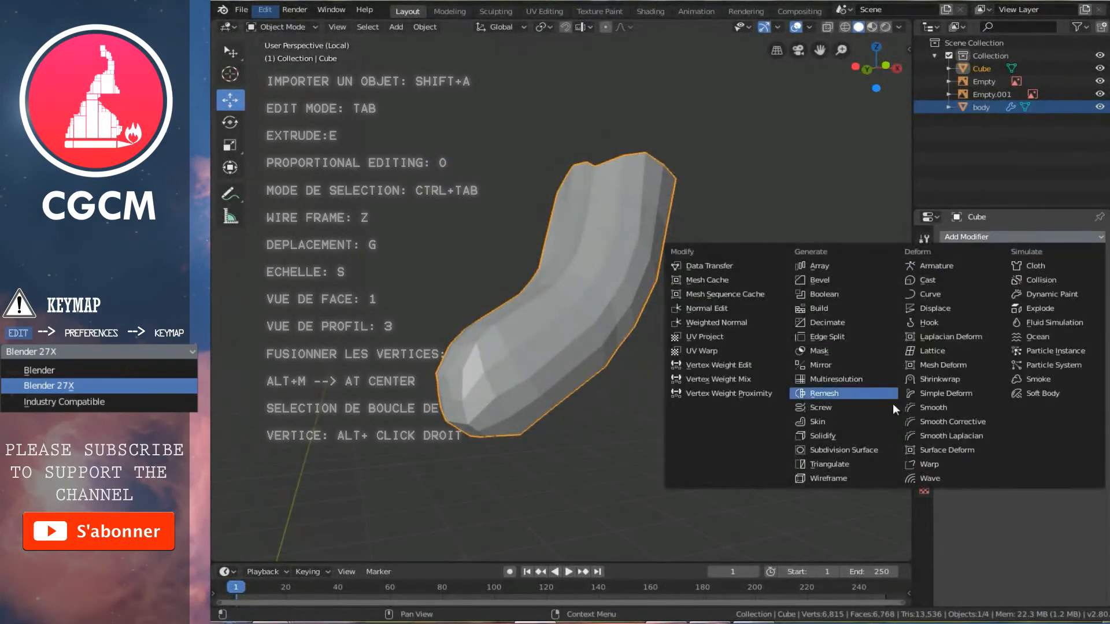
left_click(869, 450)
middle_click_drag(618, 324, 815, 289)
left_click(1013, 334)
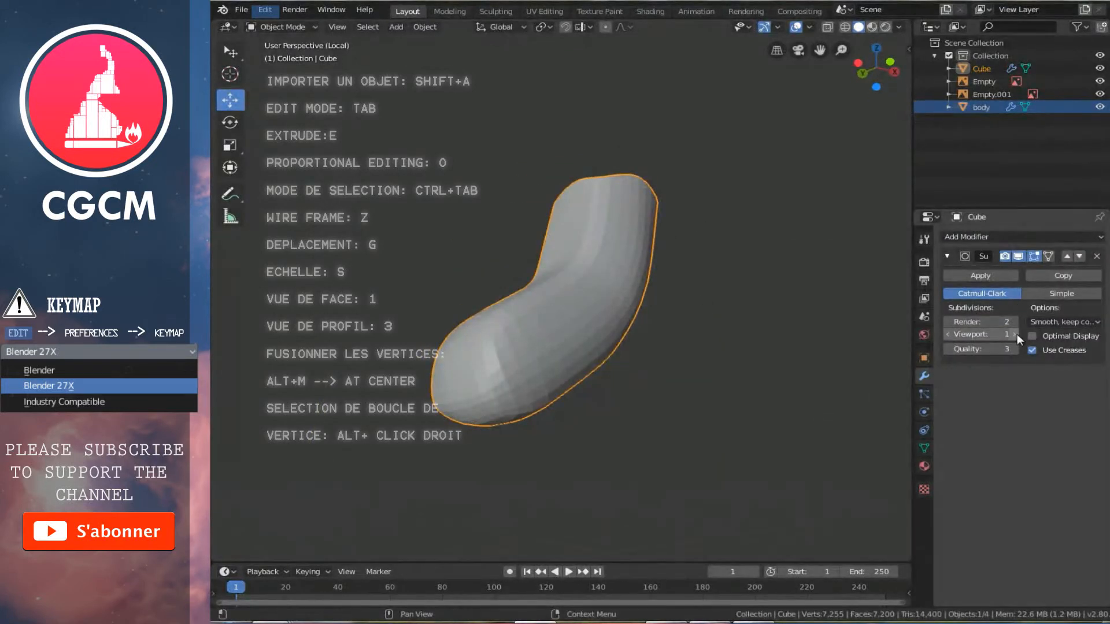
Step: Shade the finger smooth and return to Edit Mode with nothing selected
middle_click_drag(564, 307, 622, 322)
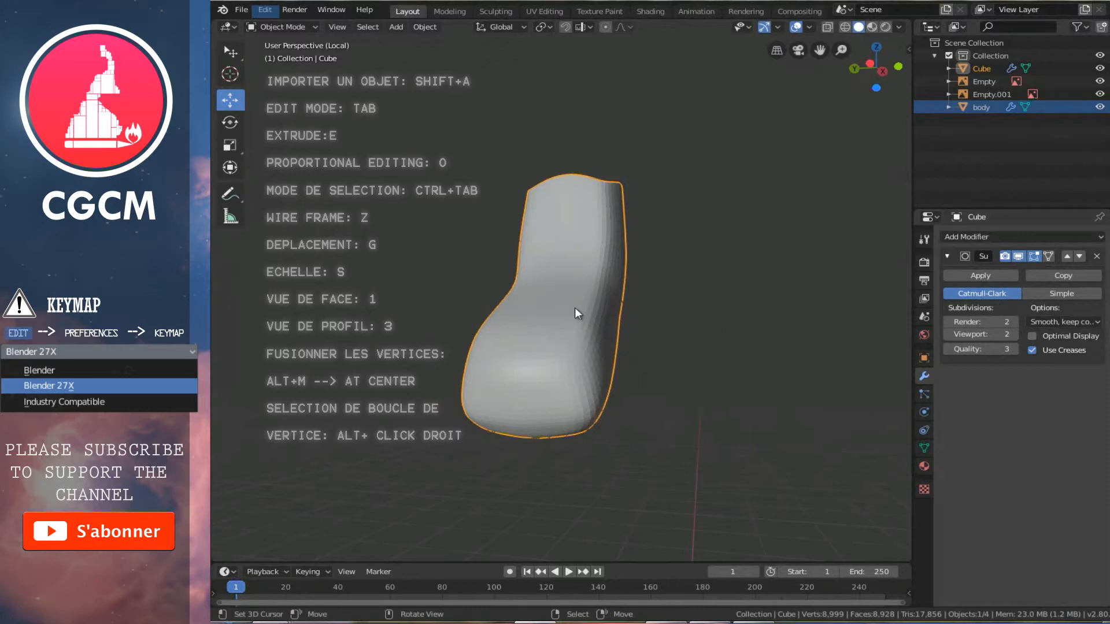
right_click(578, 286)
left_click(577, 285)
middle_click_drag(598, 291, 667, 313)
key("Tab")
key("a")
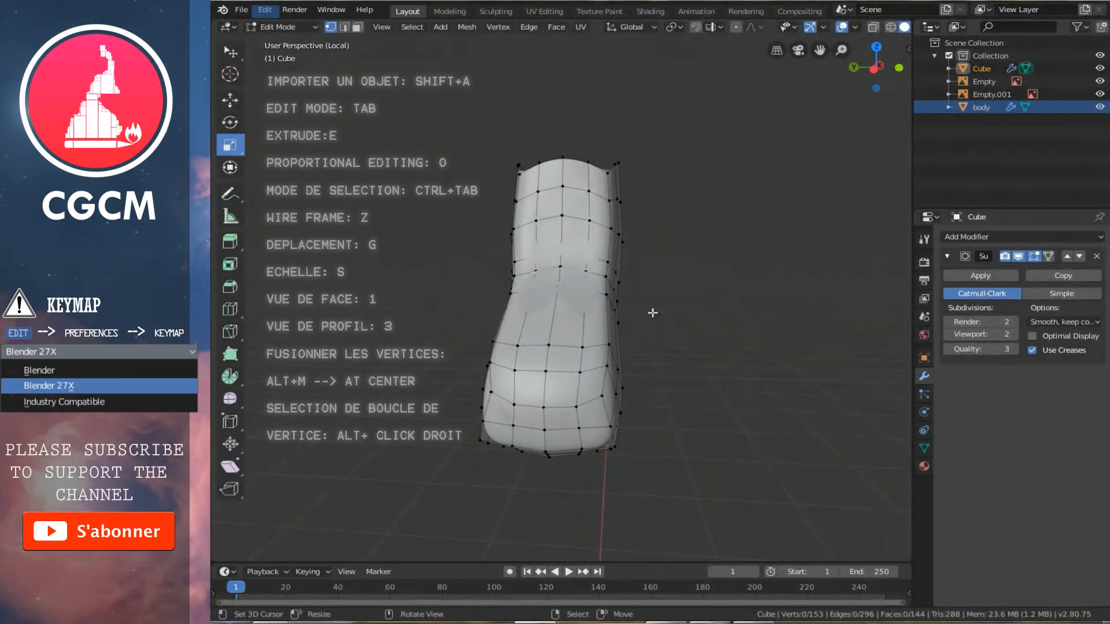
Step: Select the whole finger mesh, apply Smooth Vertices to it and switch to Object Mode to check its shape
key("a")
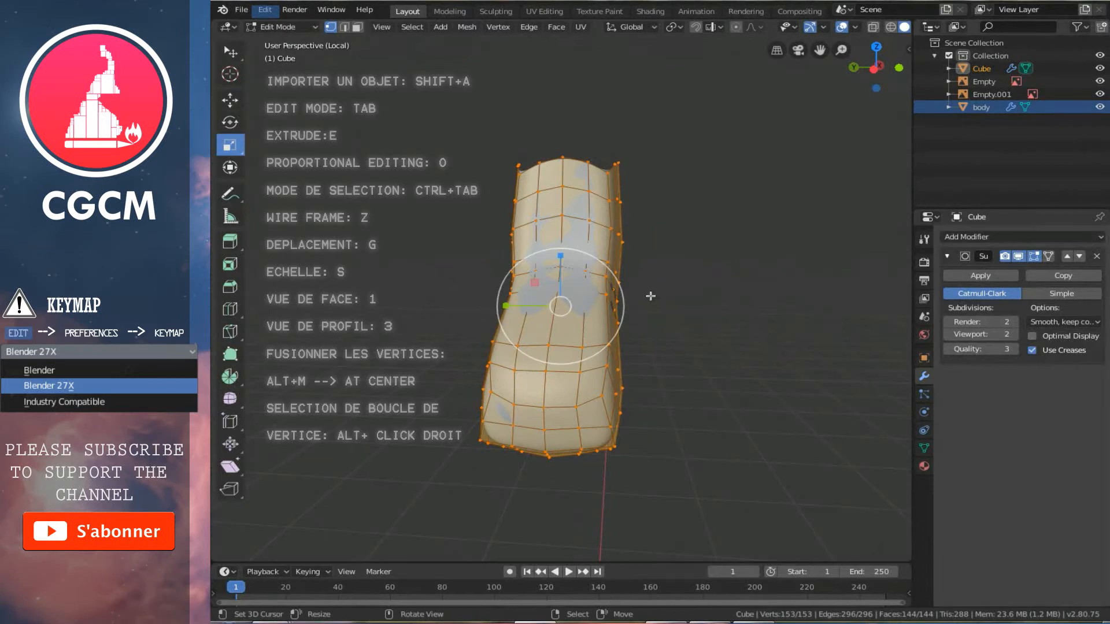
key("w")
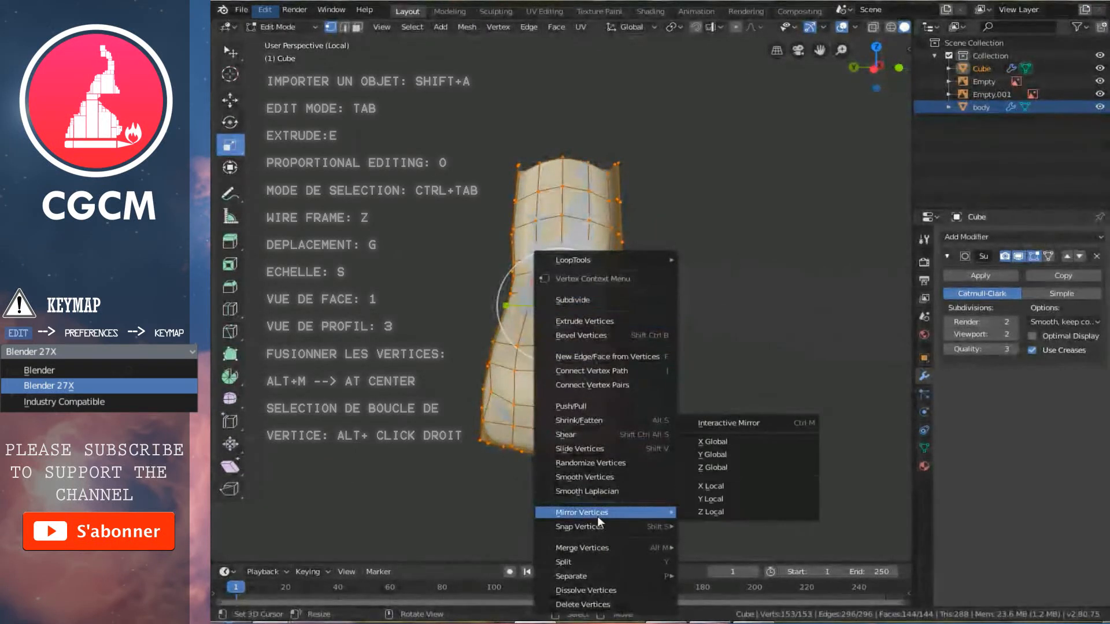
left_click(587, 477)
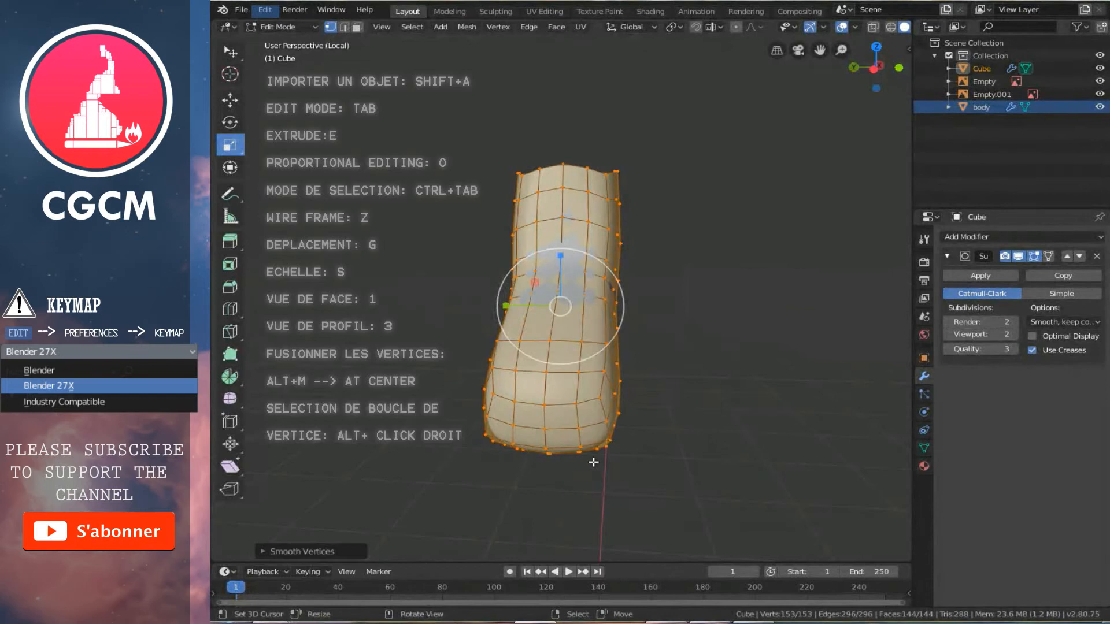
key("Tab")
middle_click_drag(560, 408, 761, 371)
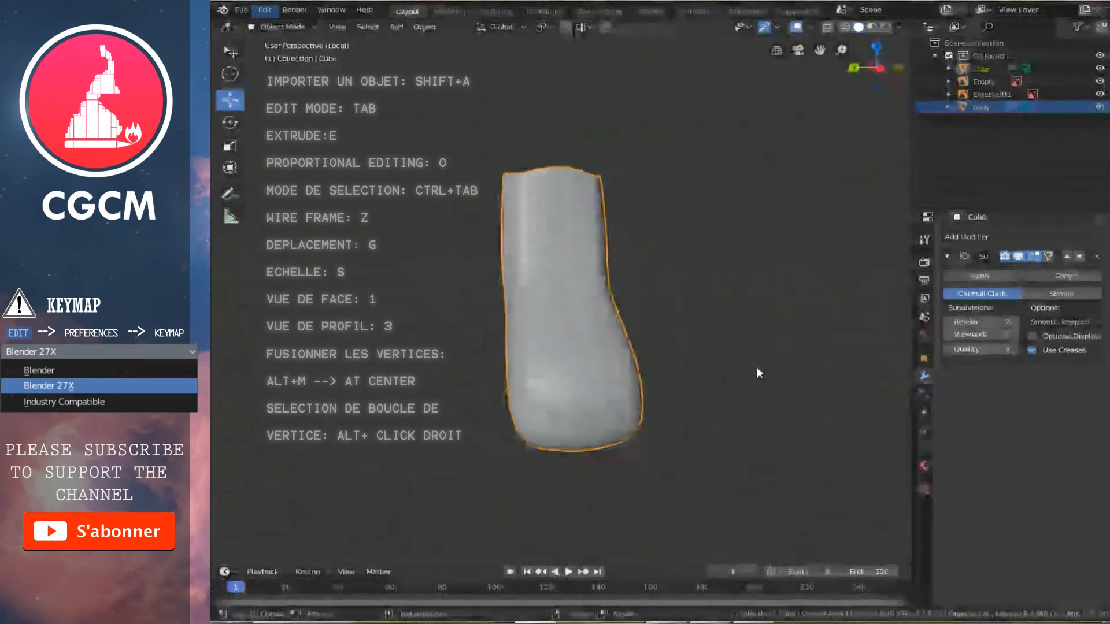
Step: Return to Edit Mode, apply Smooth Vertices to the finger a second time and go back to Object Mode
middle_click_drag(485, 375, 512, 326)
key("Tab")
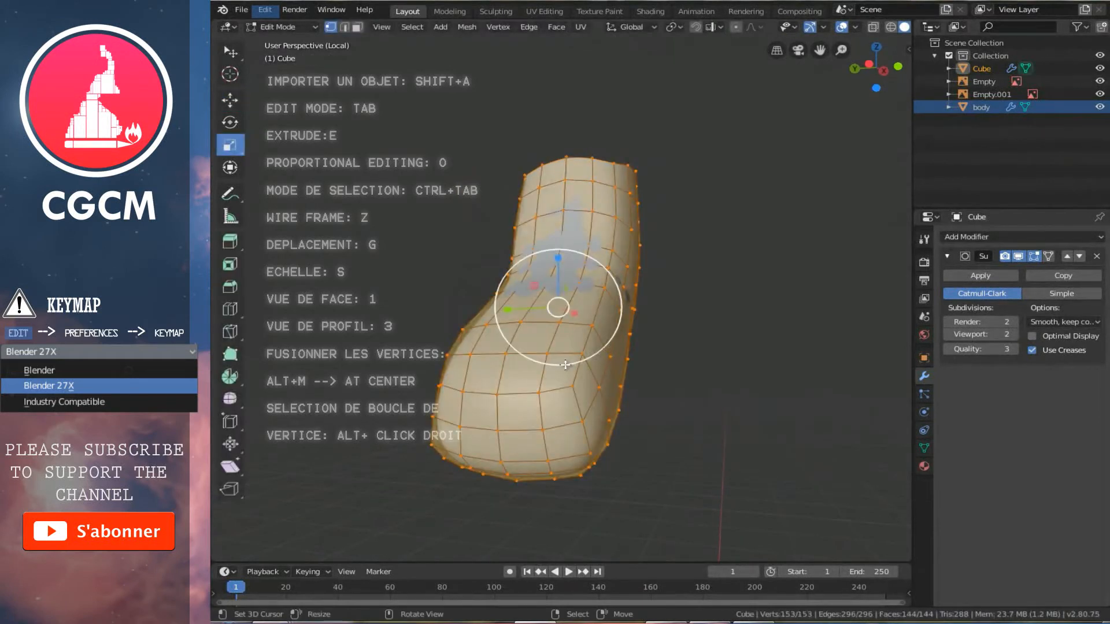
key("w")
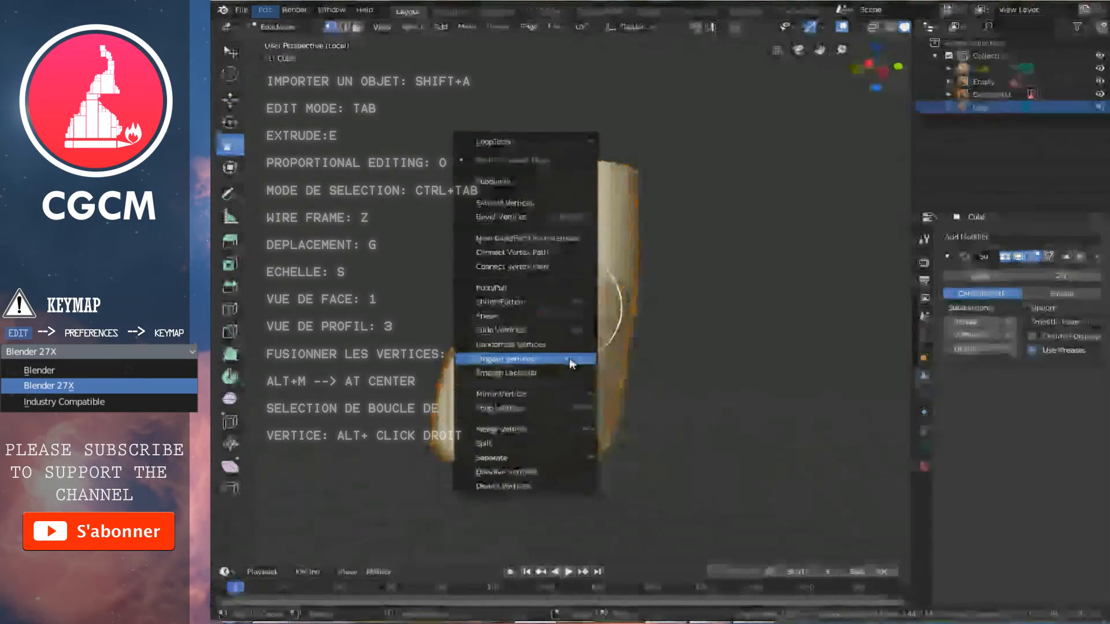
left_click(518, 356)
key("Tab")
mouse_move(502, 337)
middle_mouse_down()
mouse_move(696, 341)
mouse_move(764, 310)
mouse_move(490, 339)
middle_mouse_up()
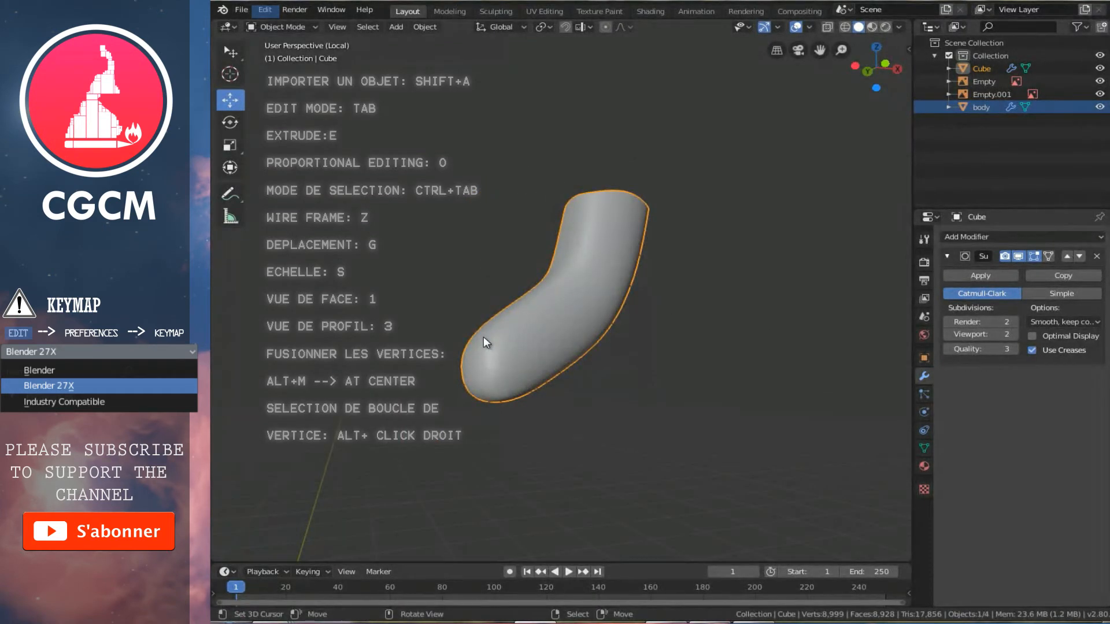
Step: Exit local view and compare the finger with the hand reference in front orthographic view
key("KP_Divide")
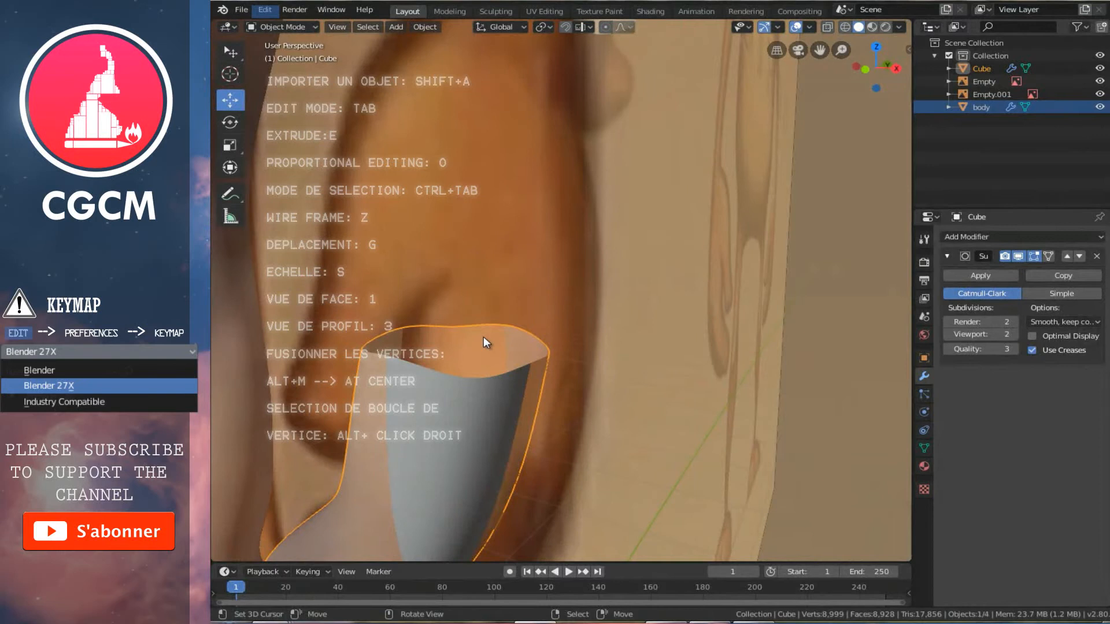
key("KP_1")
scroll(481, 334, "down", 2, "shift")
scroll(480, 332, "down", 4, "shift")
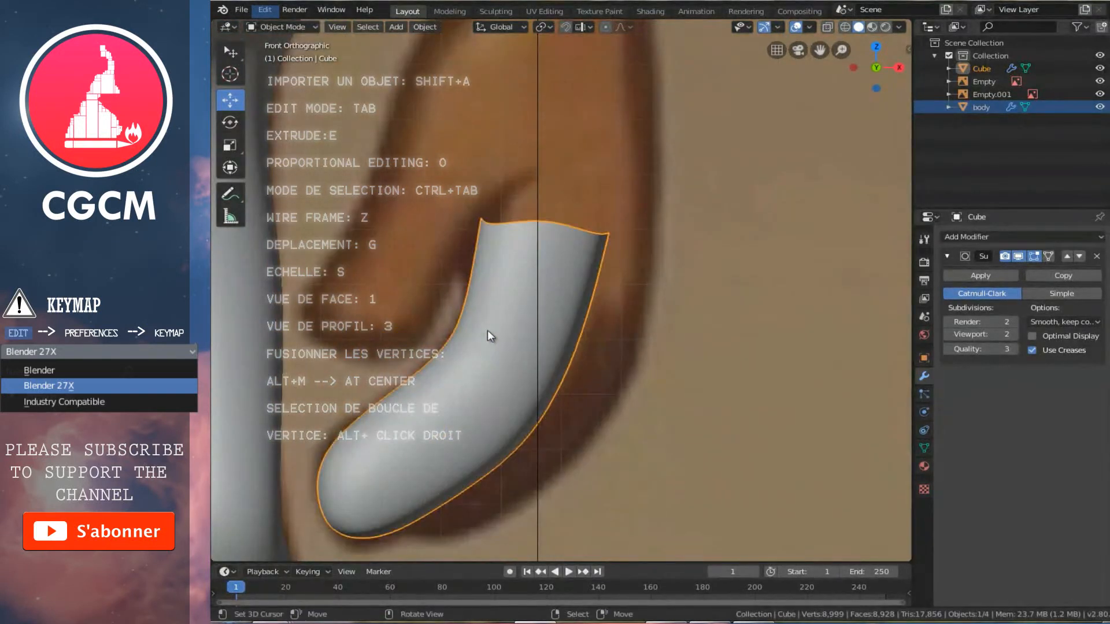
scroll(488, 332, "down", 1, "ctrl")
scroll(500, 347, "up", 2, "shift")
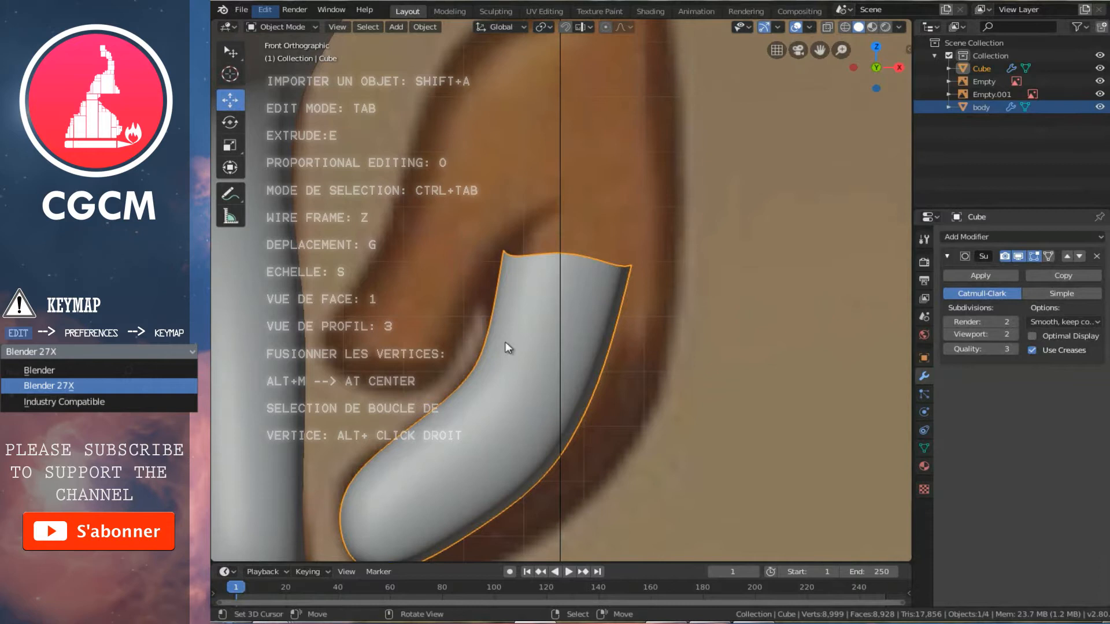
Step: Show the finger over the hand's side reference in right orthographic view with wireframe shading
key("KP_3")
scroll(505, 341, "down", 6)
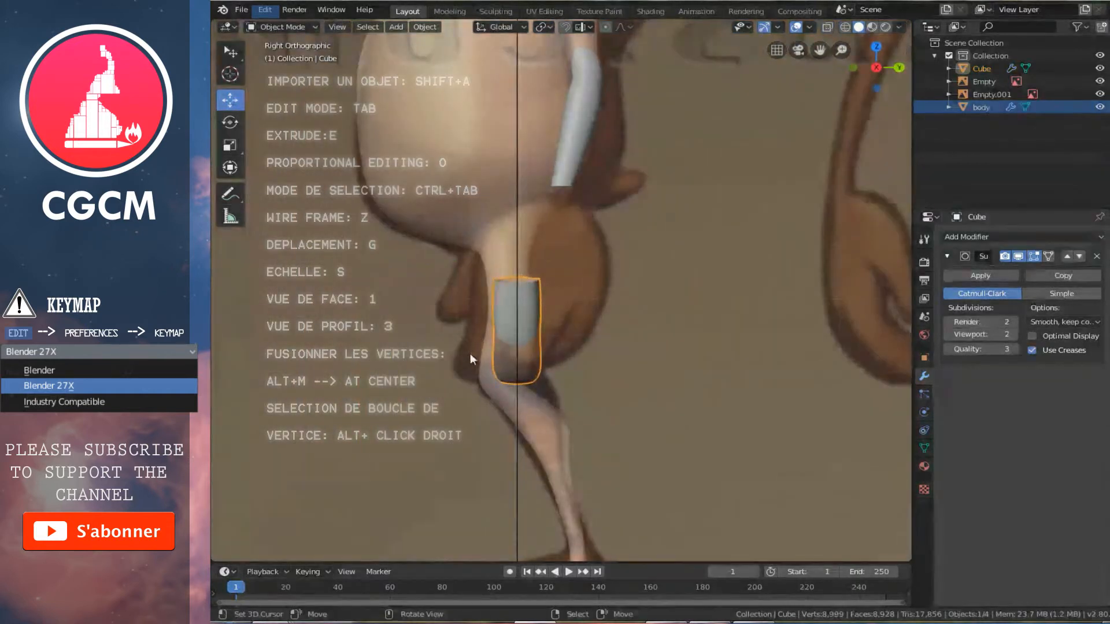
scroll(509, 388, "up", 1, "ctrl")
scroll(512, 380, "down", 5)
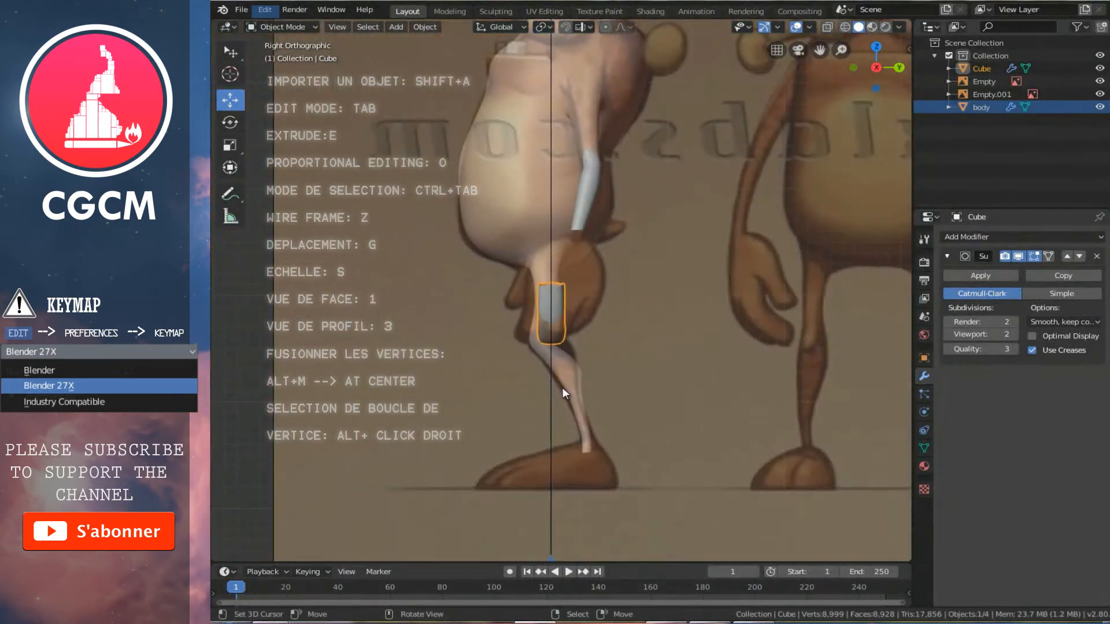
scroll(568, 384, "up", 8)
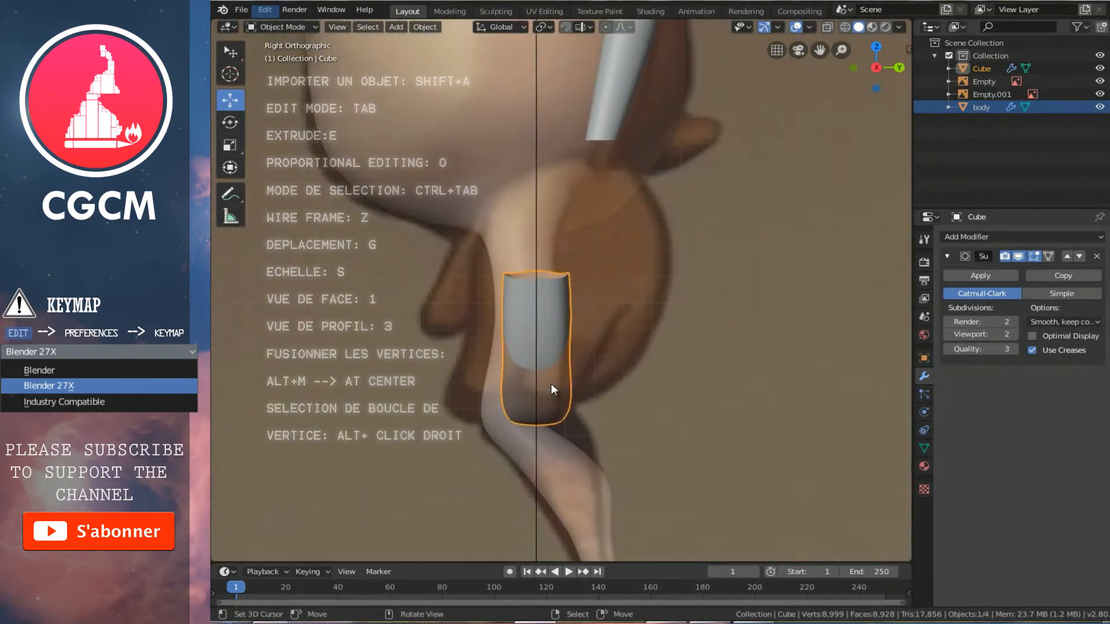
scroll(591, 395, "up", 1, "ctrl")
key("z")
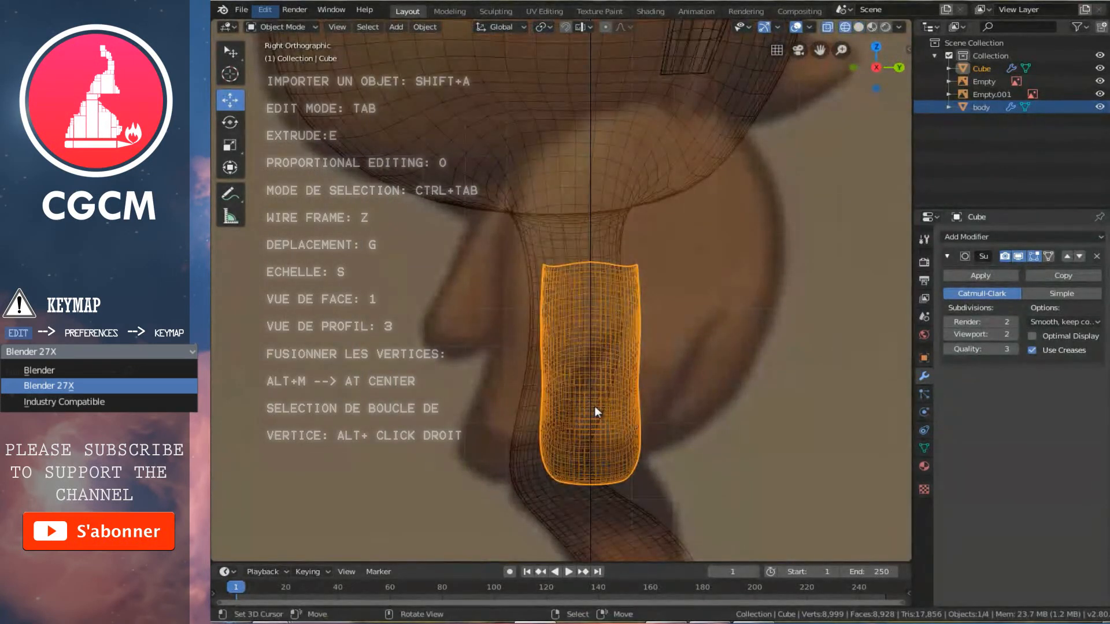
scroll(594, 406, "down", 2, "shift")
scroll(594, 405, "up", 1, "ctrl")
scroll(664, 416, "up", 1)
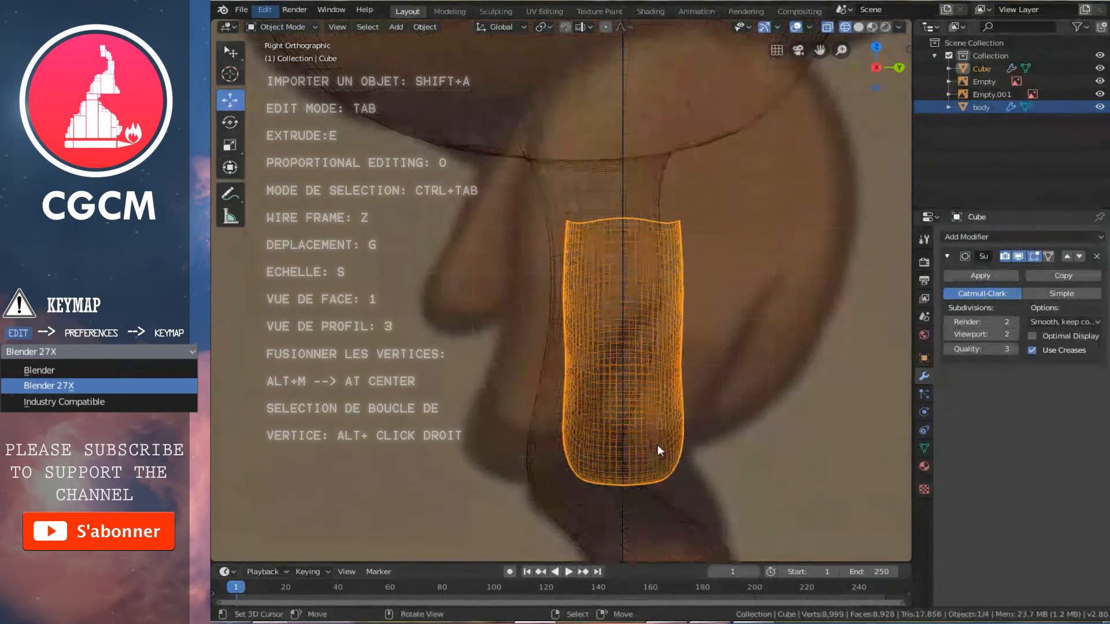
Step: In Edit Mode, move the whole finger along negative Y to the front side of the hand
key("Tab")
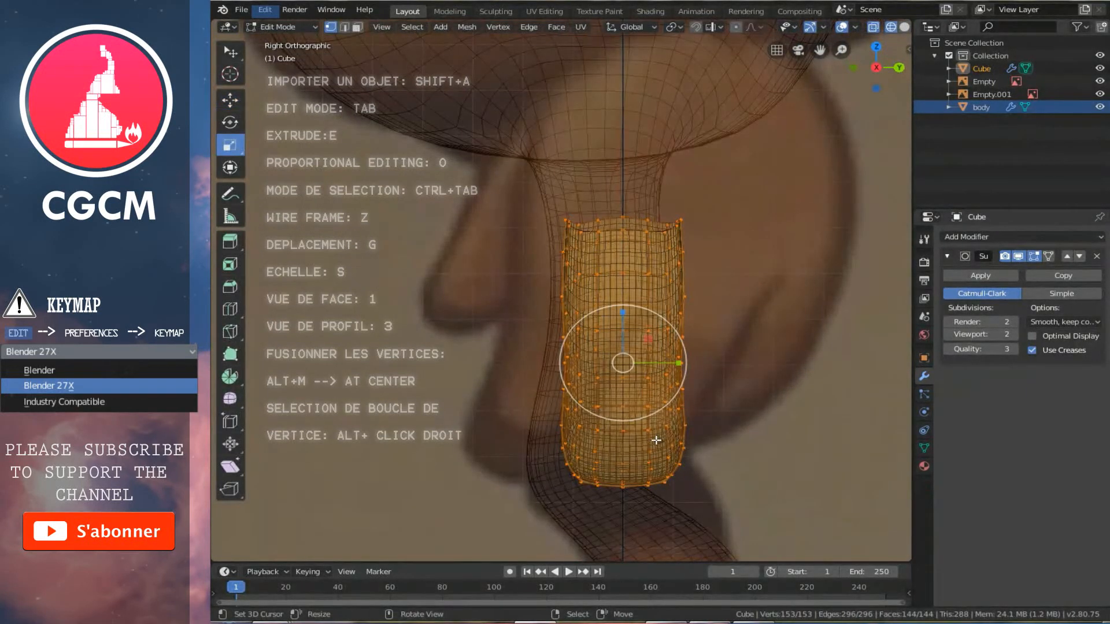
left_click(230, 100)
left_click_drag(675, 363, 561, 387)
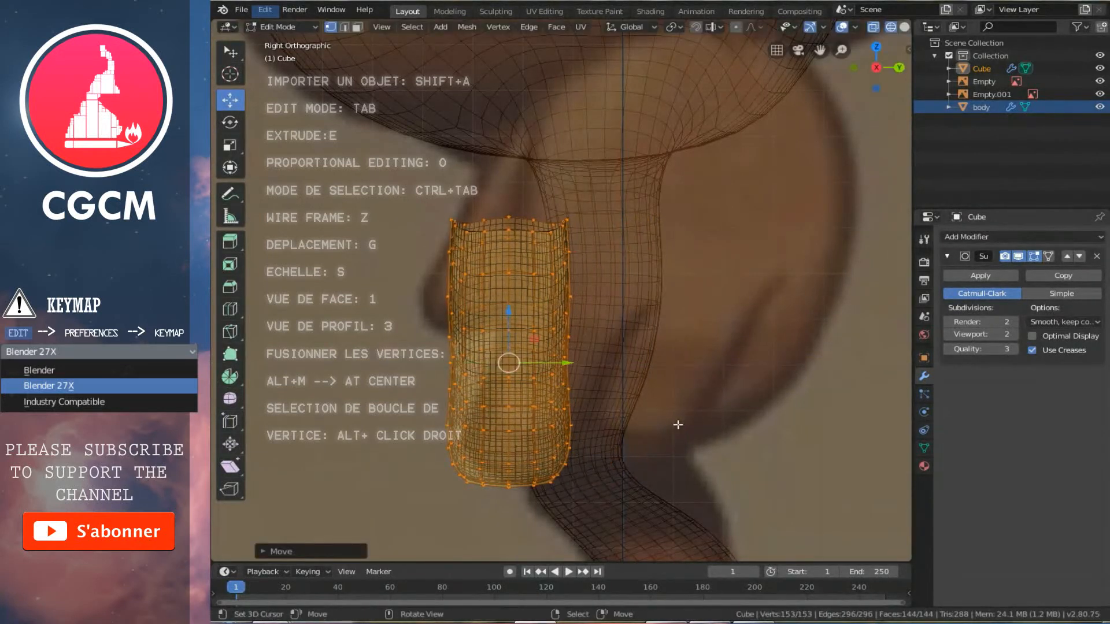
key("r")
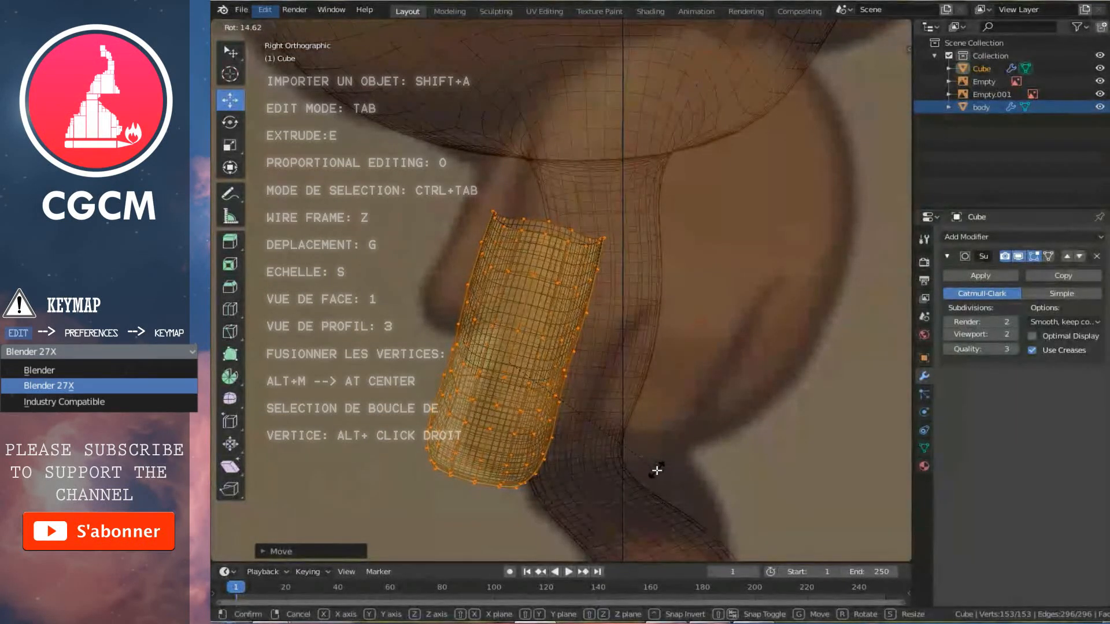
left_click(656, 471)
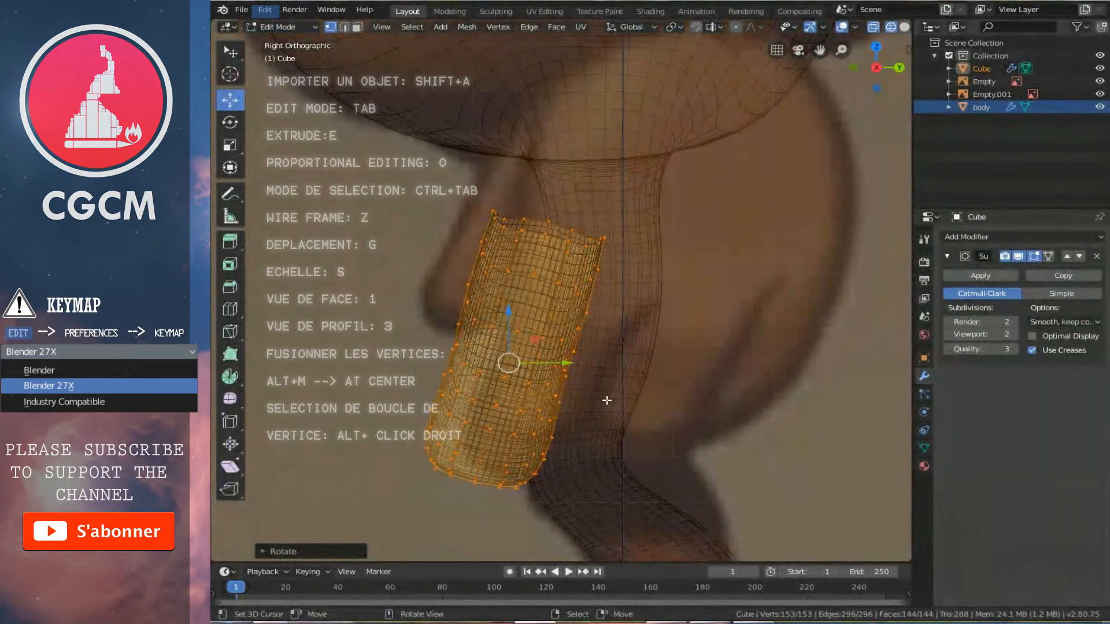
key("ctrl+z")
Step: Nudge the finger slightly back along Y, then duplicate it and place the copy beside it along Y
mouse_move(576, 367)
left_mouse_down()
mouse_move(601, 364)
mouse_move(594, 372)
left_mouse_up()
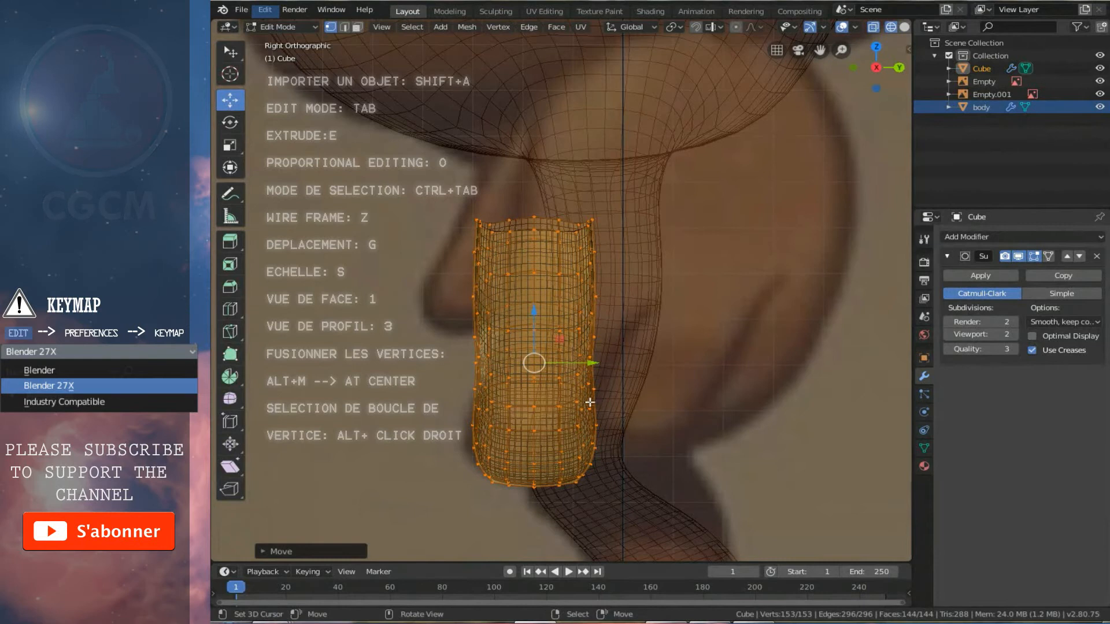
key("shift+d")
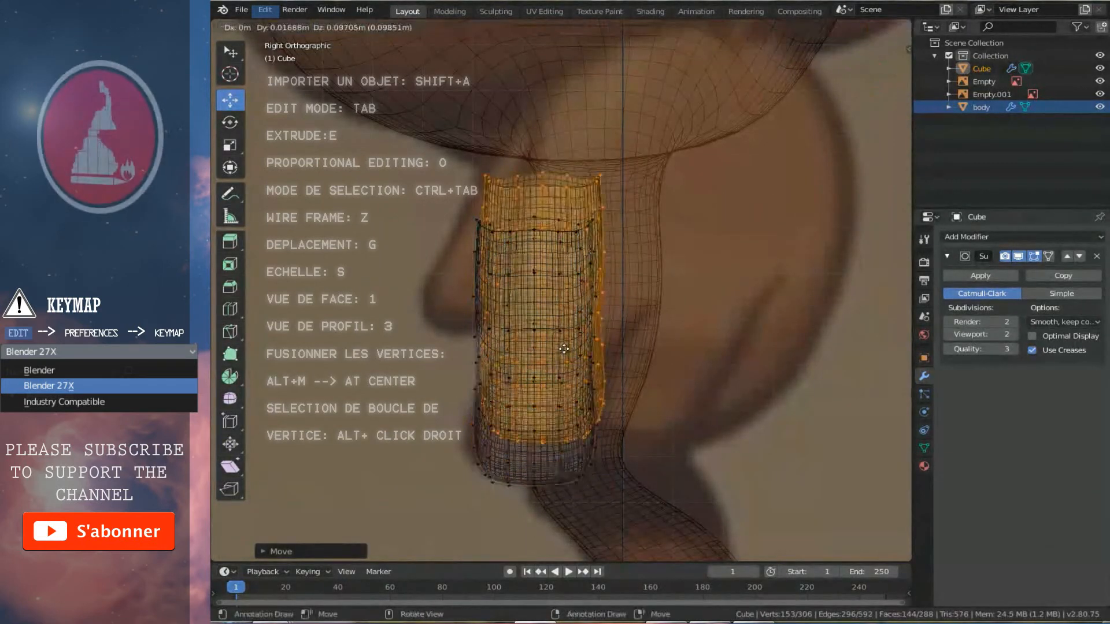
right_click(568, 348)
key("g")
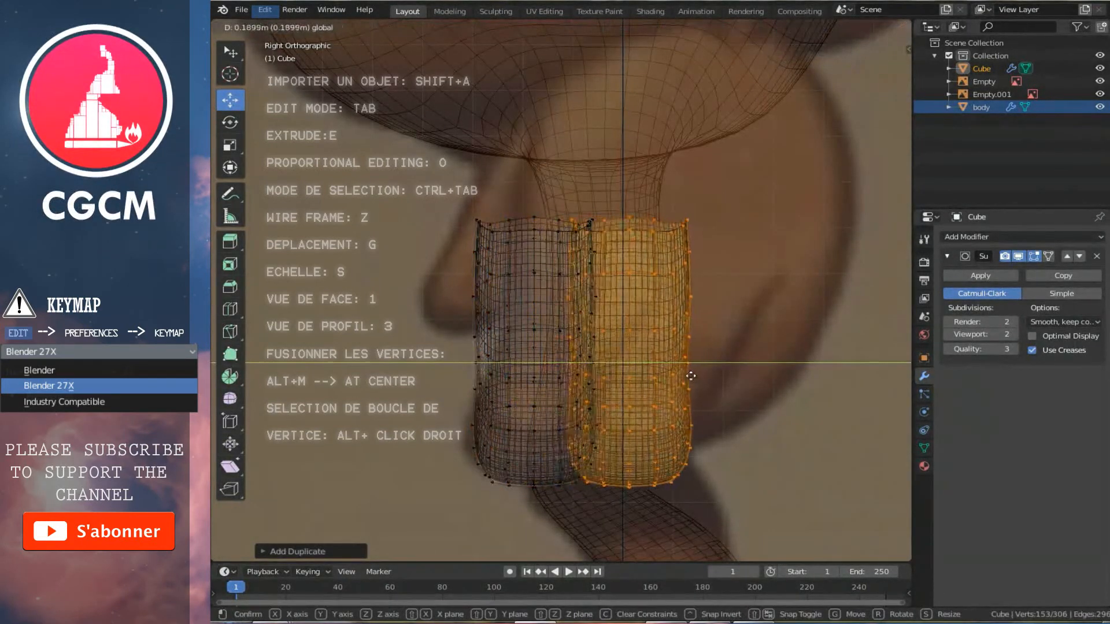
left_click(716, 380)
Step: Scale the second finger down slightly and move it flush against the first with their upper ends level
key("s")
left_click(730, 431)
left_click_drag(654, 318, 654, 302)
left_click_drag(711, 348, 704, 347)
left_click_drag(647, 300, 648, 299)
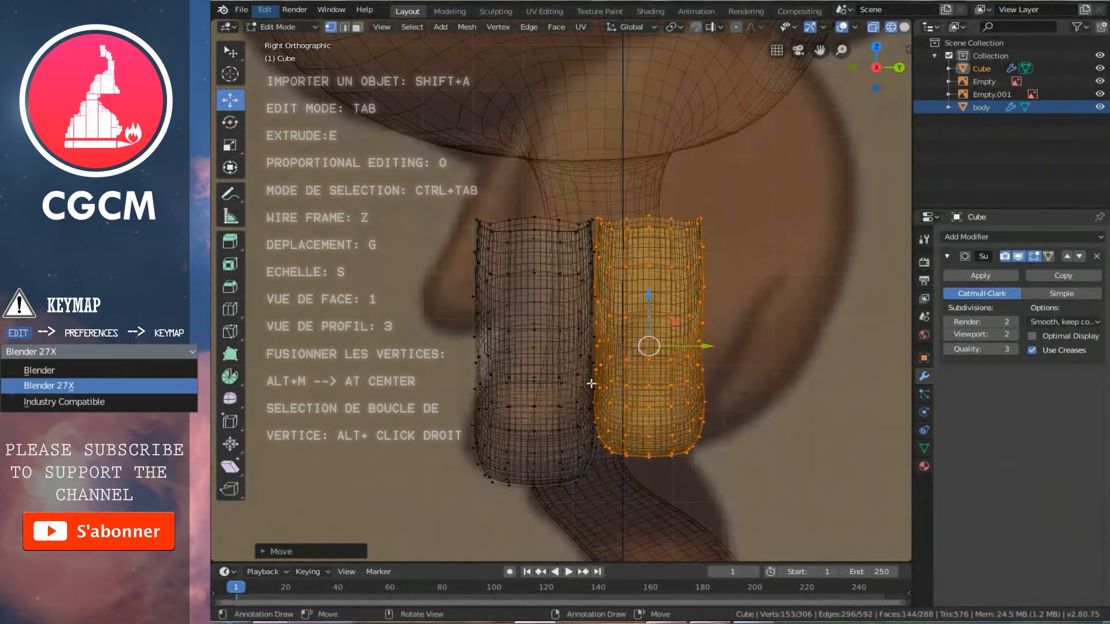
Step: Duplicate the second finger, move the copy beside it along Y and scale it down to about 0.8
key("shift+d")
right_click(717, 343)
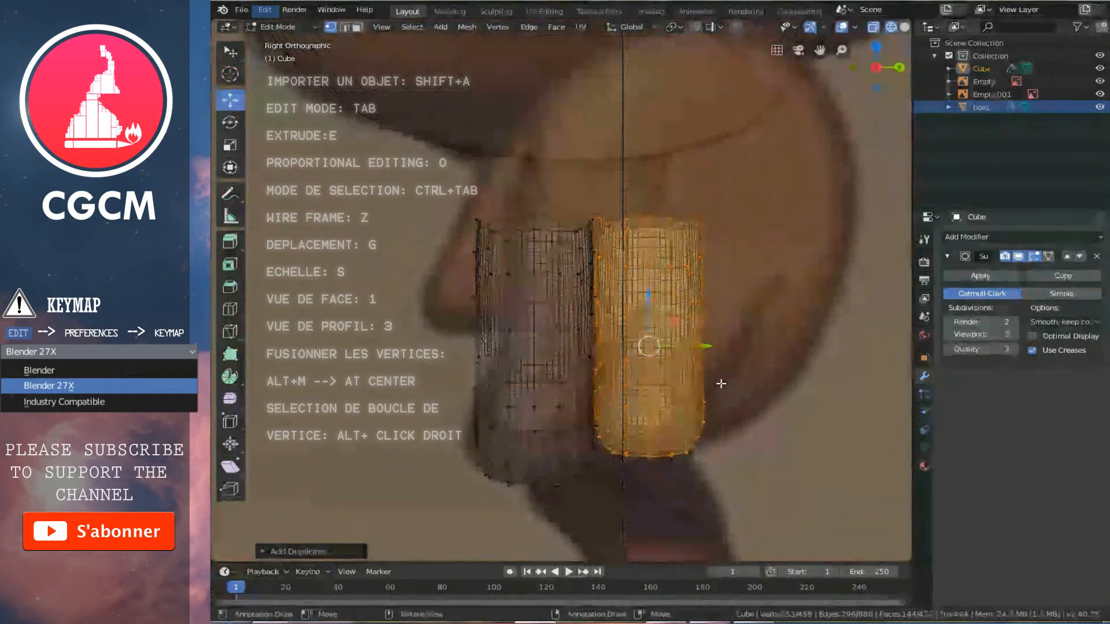
left_click_drag(718, 344, 801, 344)
key("s")
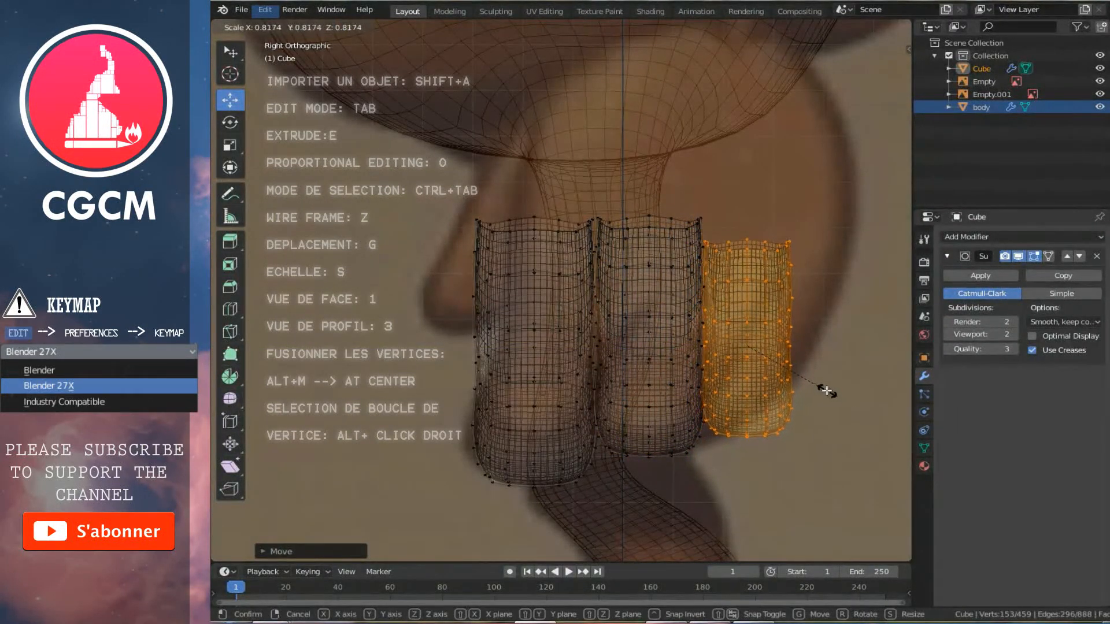
left_click(818, 375)
Step: Raise the third finger along Z and fine-tune its scale so its upper end lines up with the others
key("g")
key("z")
left_click(777, 373)
key("s")
left_click(792, 379)
left_click_drag(798, 322, 798, 323)
Step: Collapse the Subdivision Surface modifier's settings and turn on its display on the edit cage
scroll(618, 351, "up", 2, "shift")
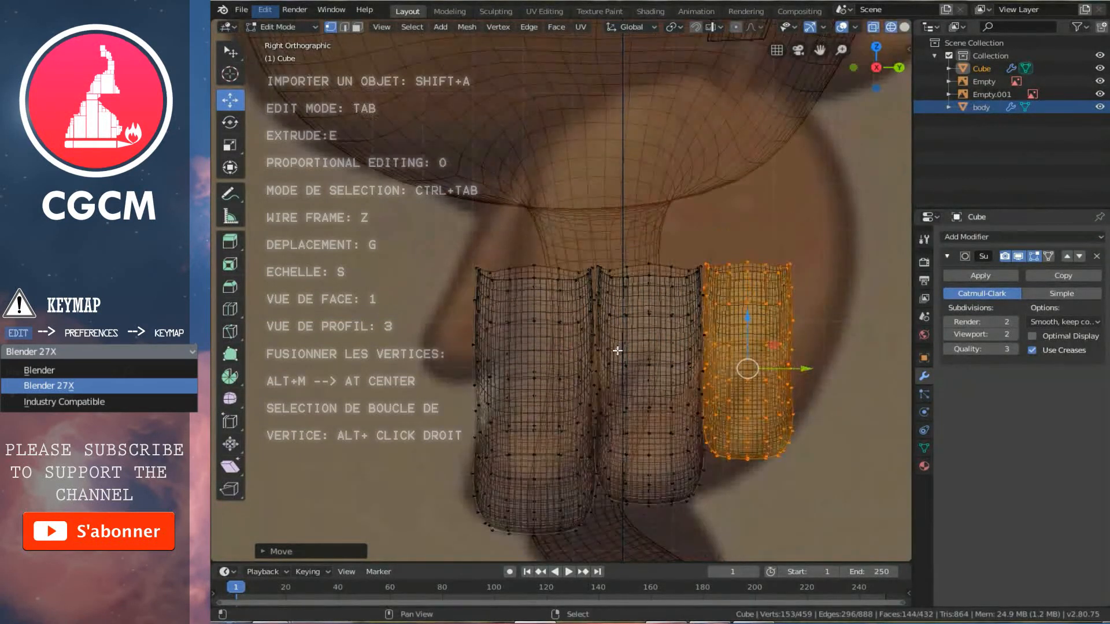
scroll(653, 297, "up", 1, "shift")
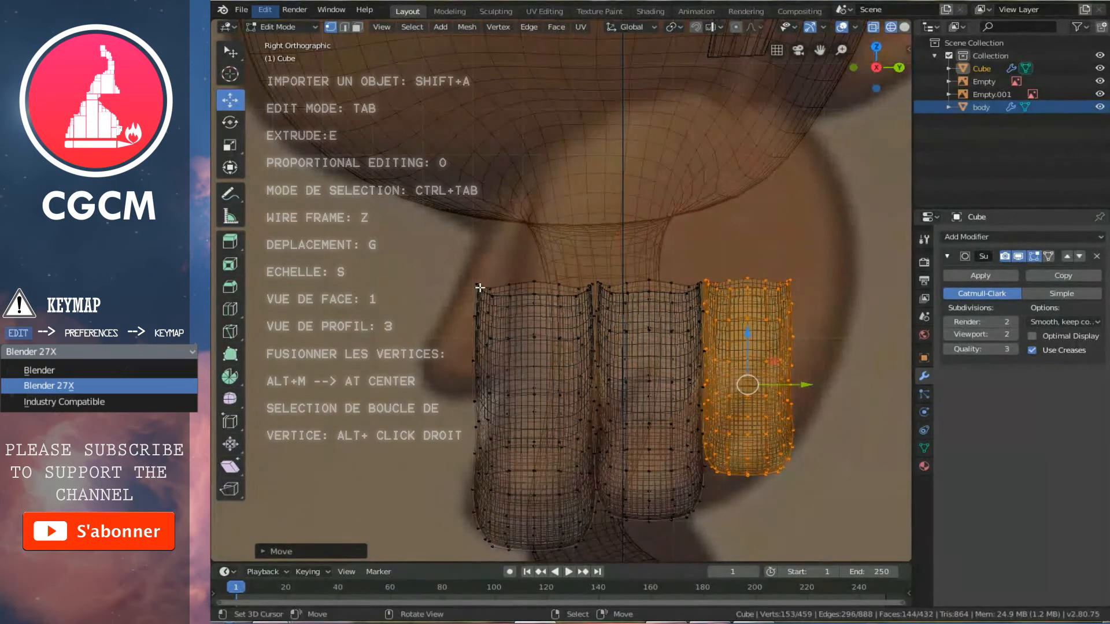
left_click(945, 256)
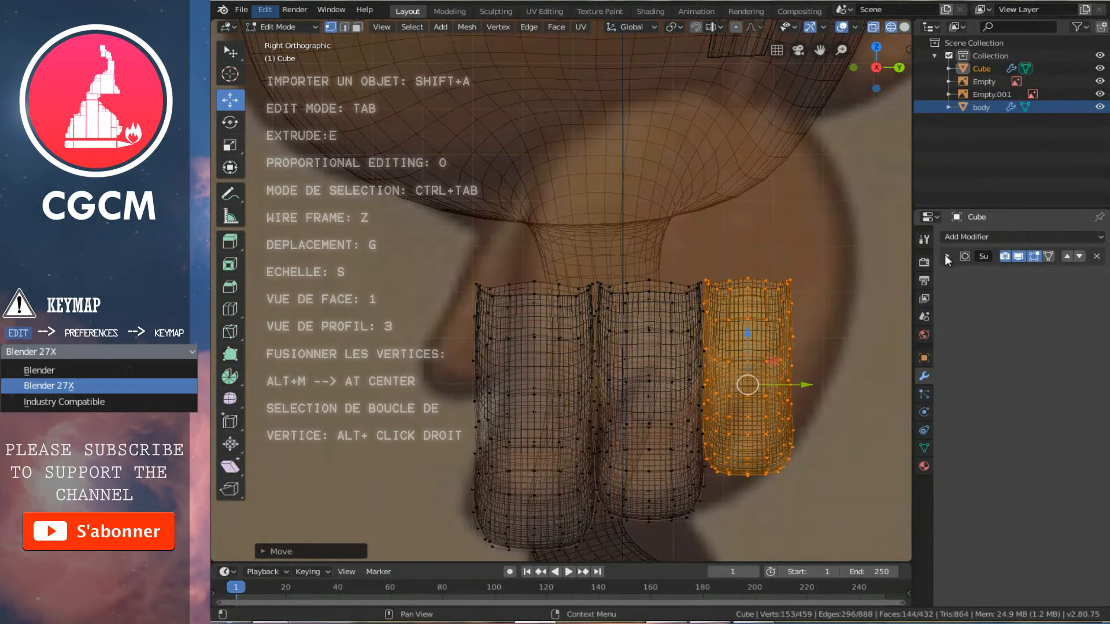
left_click(1048, 256)
left_click(686, 287)
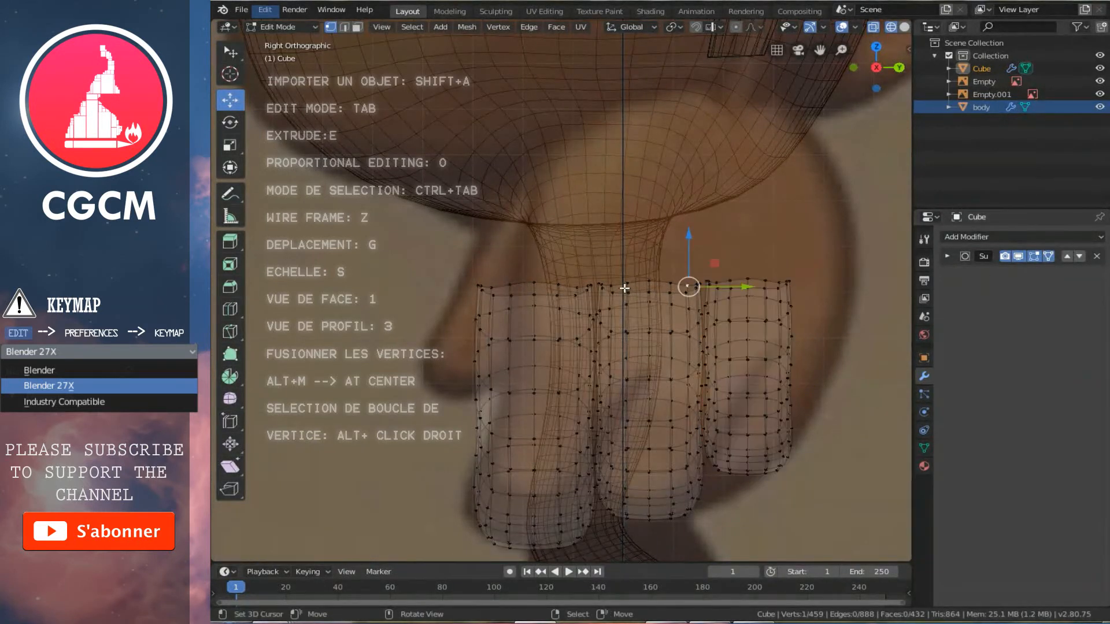
key("c")
left_click_drag(454, 290, 506, 292)
right_click(511, 293)
right_click(496, 292)
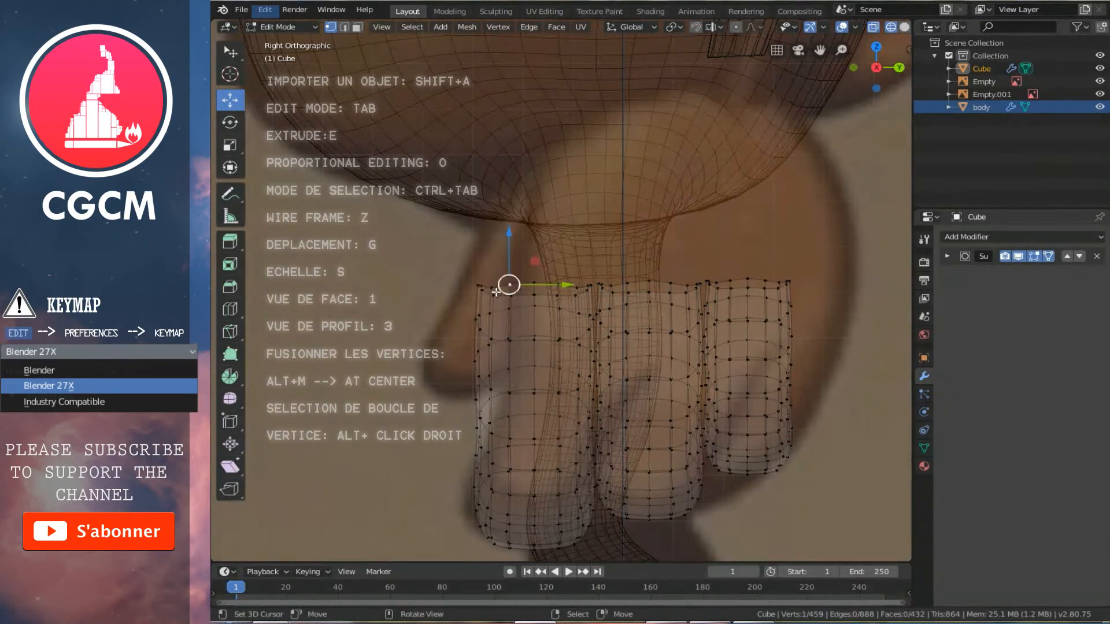
Step: Select the upper rim vertices of all three fingers and flatten them level by scaling to 0 along Z
key("b")
left_click_drag(322, 209, 843, 290)
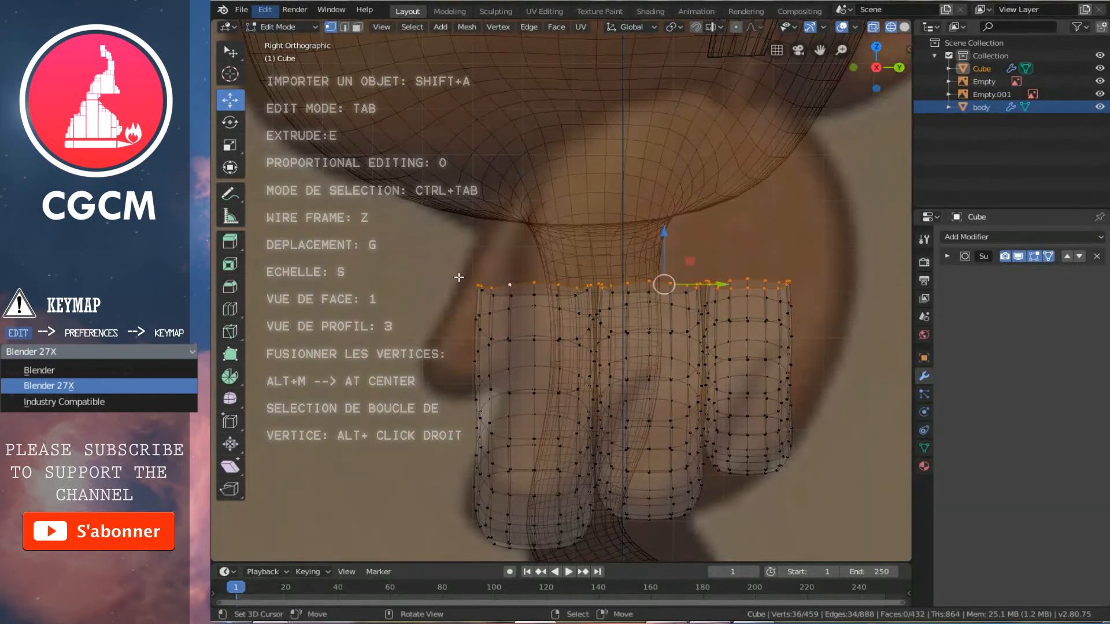
key("b")
left_click_drag(354, 206, 825, 292)
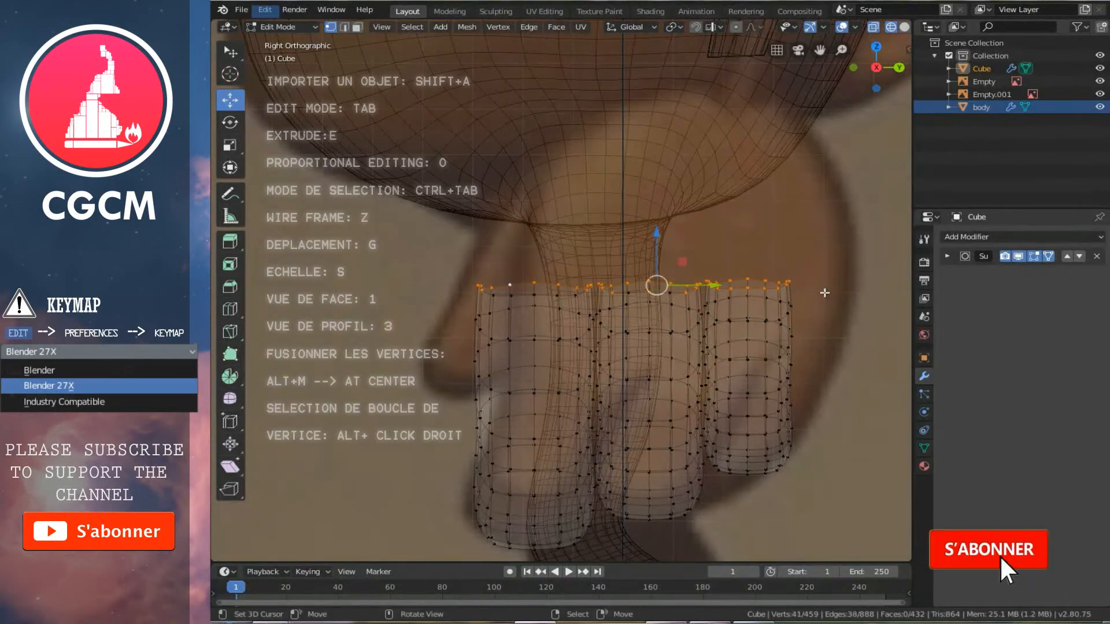
key("c")
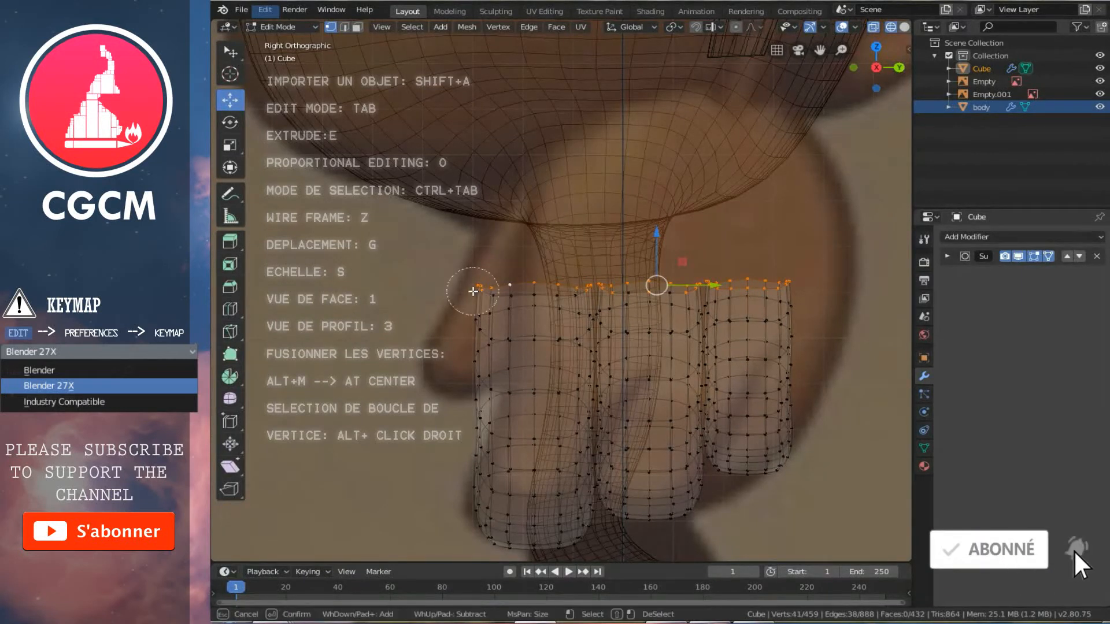
left_click(480, 287)
left_click_drag(493, 288, 665, 284)
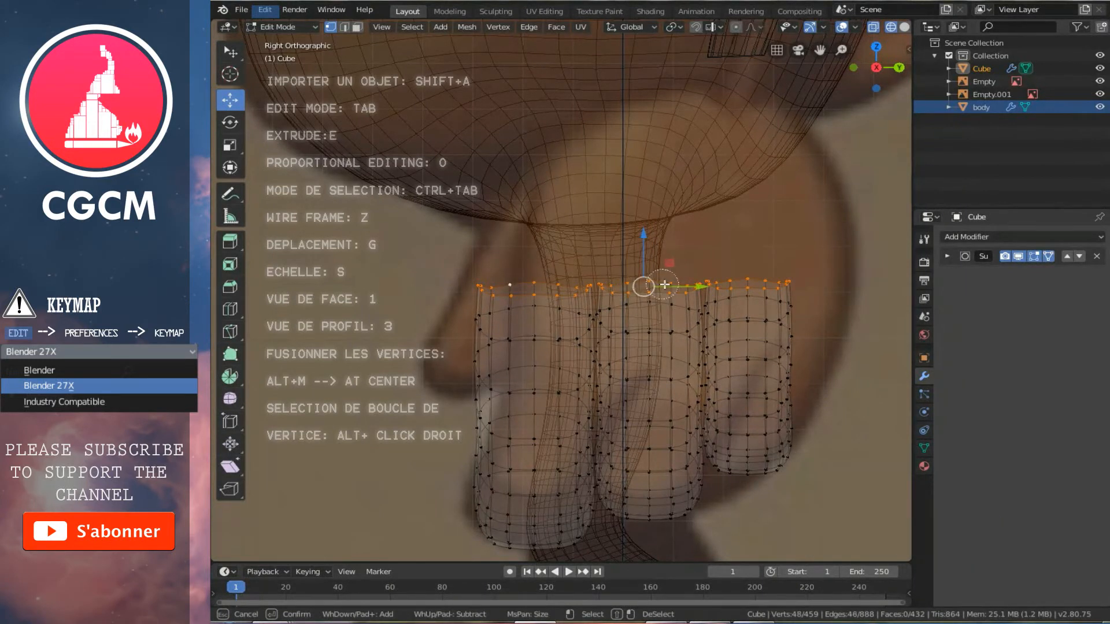
right_click(789, 279)
type("sz")
type("0")
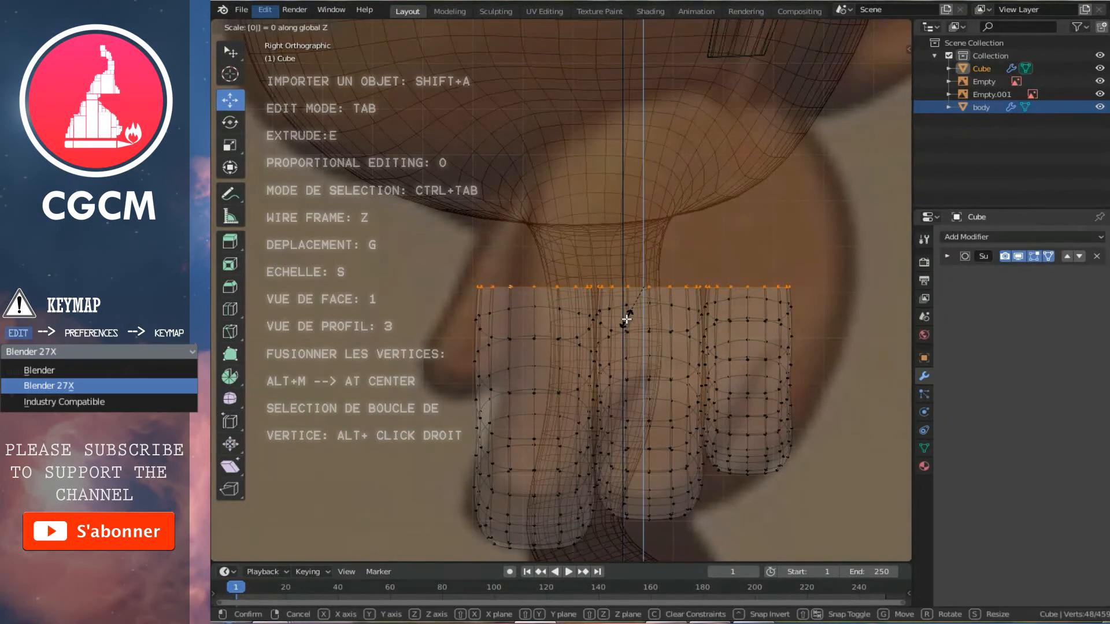
key("Return")
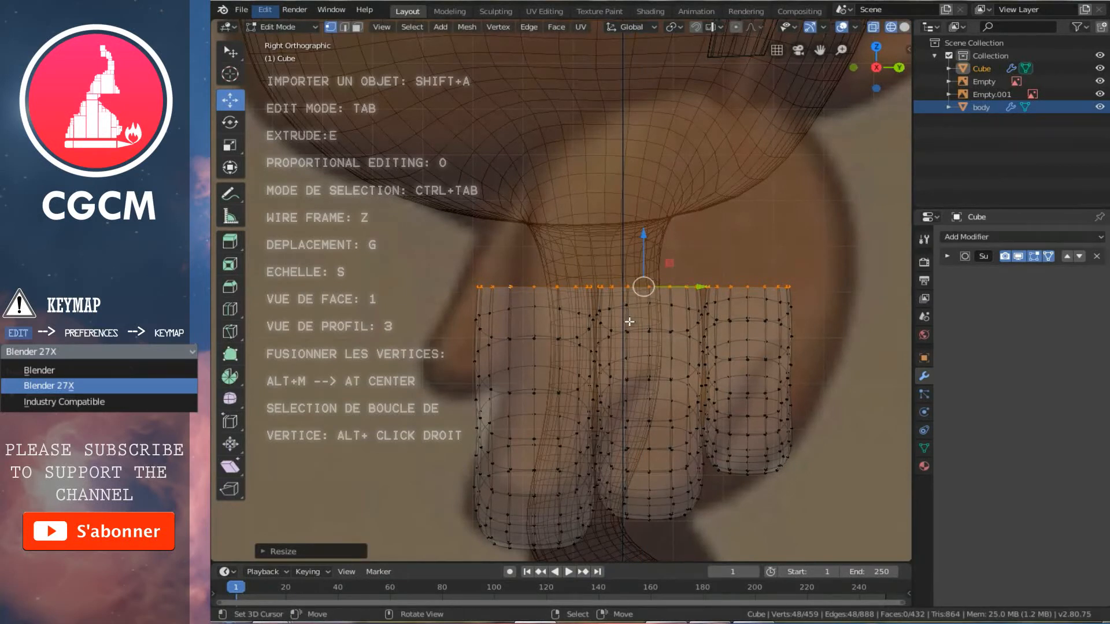
Step: Isolate the finger mesh in local view with solid shading and get a close view of the open ends
key("KP_Divide")
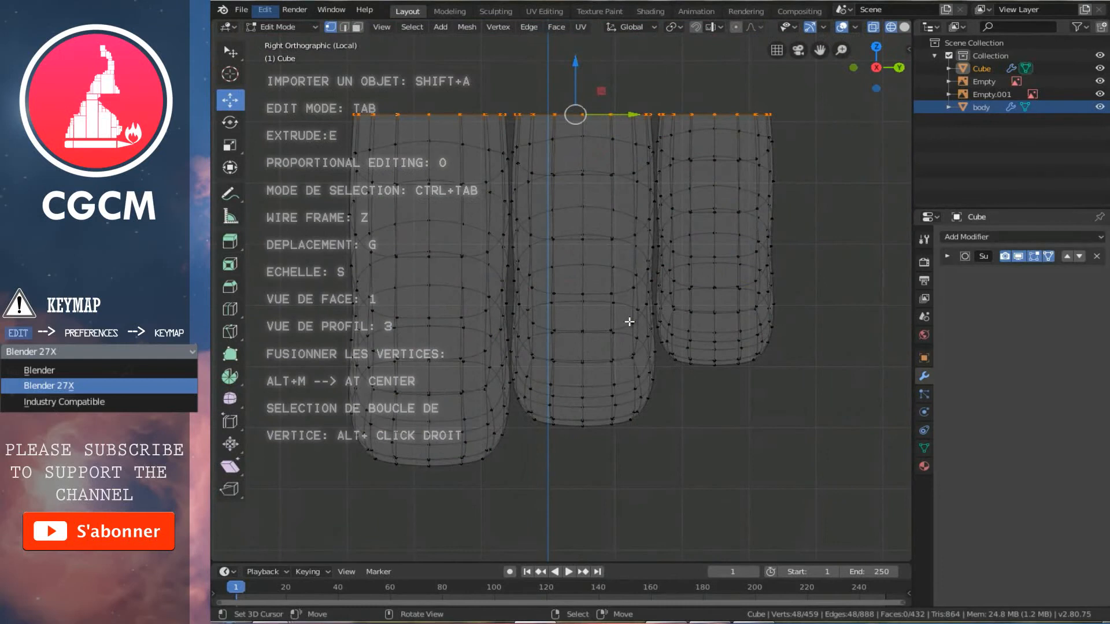
key("z")
scroll(555, 267, "down", 3)
middle_click_drag(555, 267, 772, 258)
middle_click_drag(598, 244, 653, 321)
scroll(629, 237, "up", 3)
scroll(700, 260, "up", 3)
Step: Select five facing rim vertices on each of the largest and middle fingers and join them with Bridge Edge Loops
right_click(694, 332)
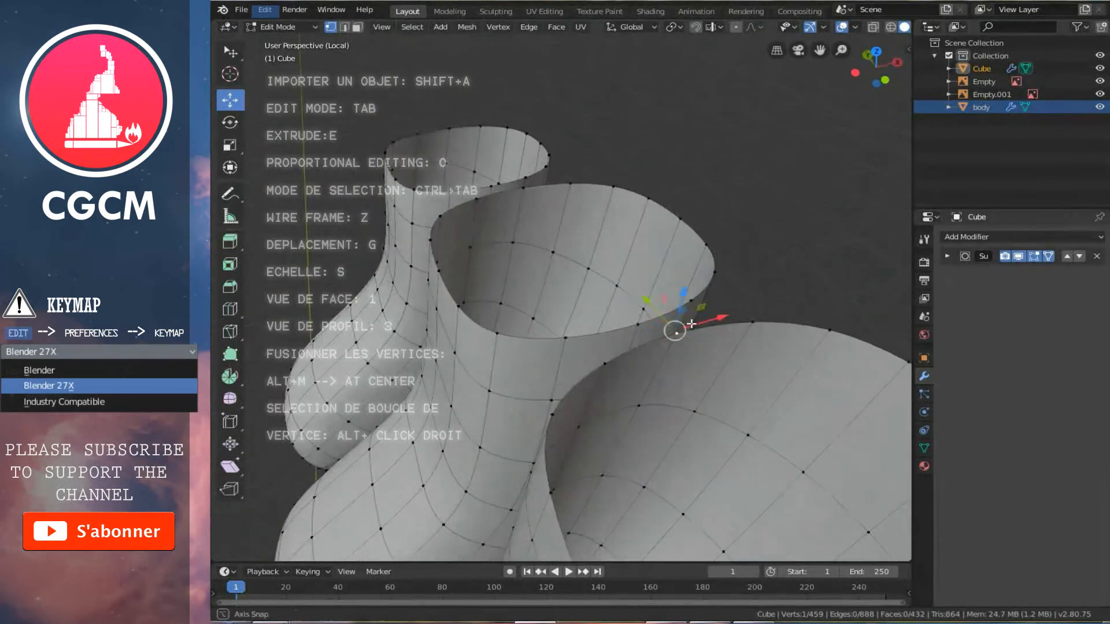
right_click(639, 325, "shift")
right_click(565, 337, "ctrl")
middle_click_drag(671, 354, 642, 324)
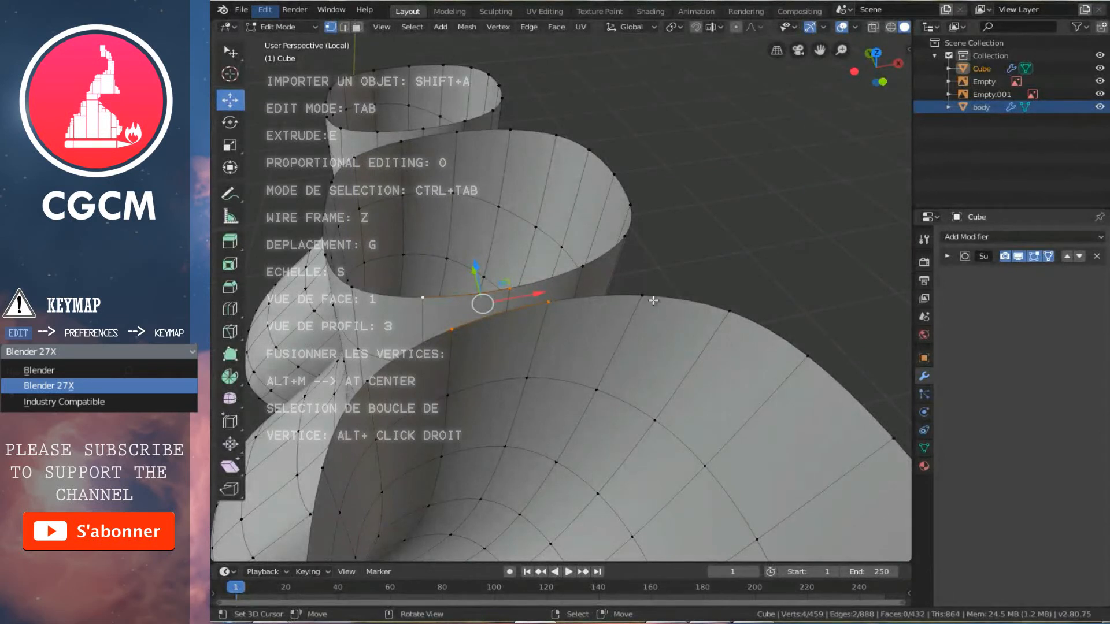
right_click(644, 298, "ctrl")
right_click(584, 267, "ctrl")
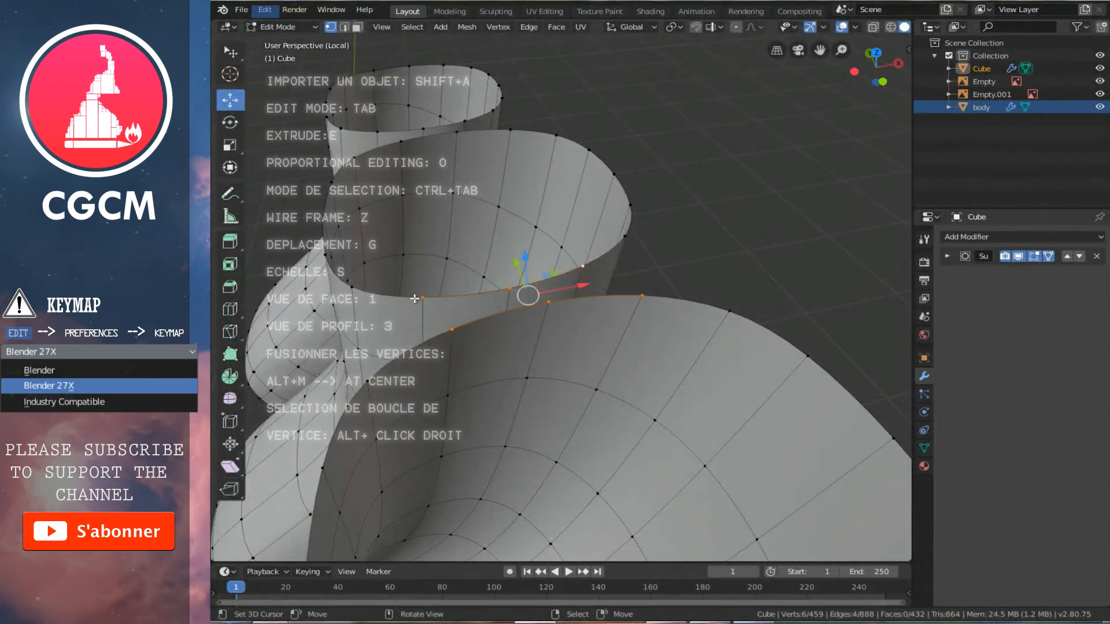
right_click(723, 313, "shift")
right_click(624, 236, "shift")
middle_click_drag(405, 327, 525, 314)
right_click(676, 309, "shift")
right_click(589, 310, "shift")
middle_click_drag(624, 325, 597, 324)
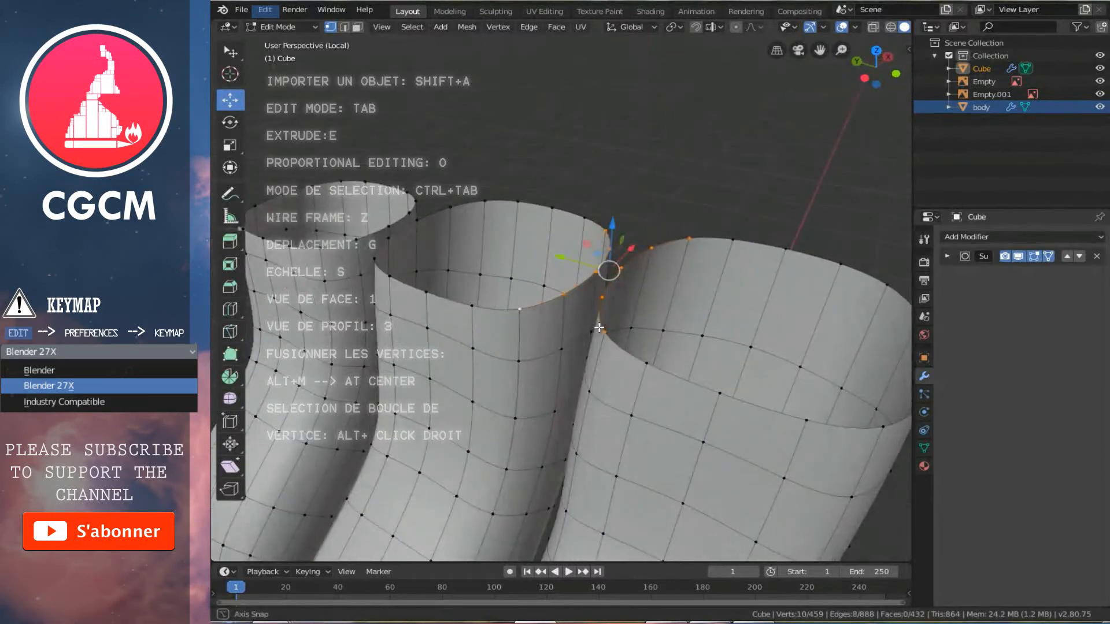
scroll(637, 334, "up", 1)
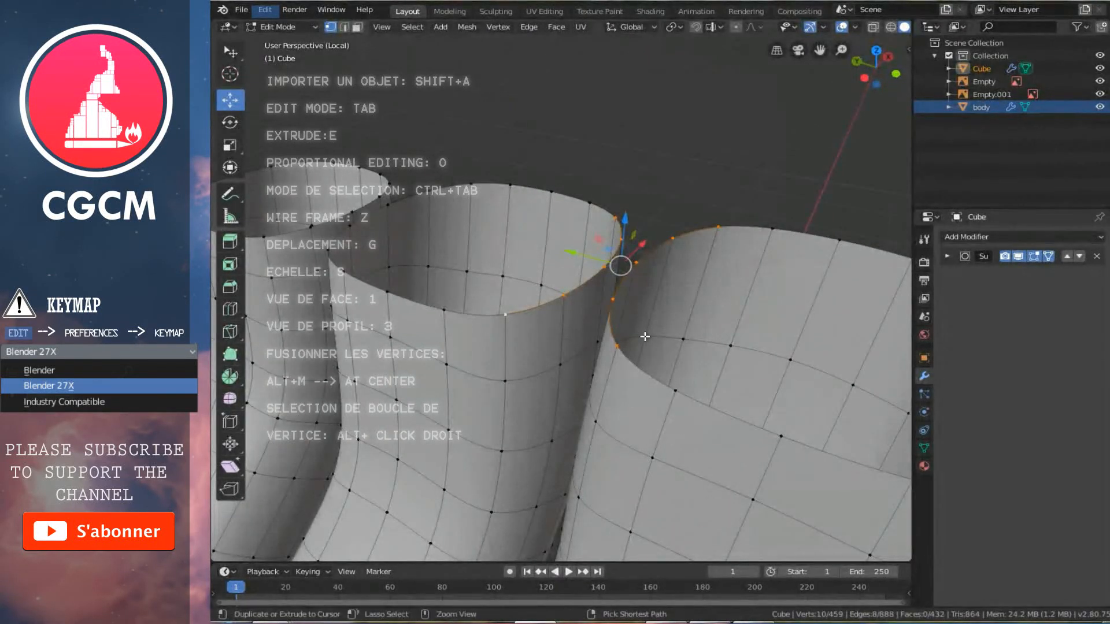
key("ctrl+e")
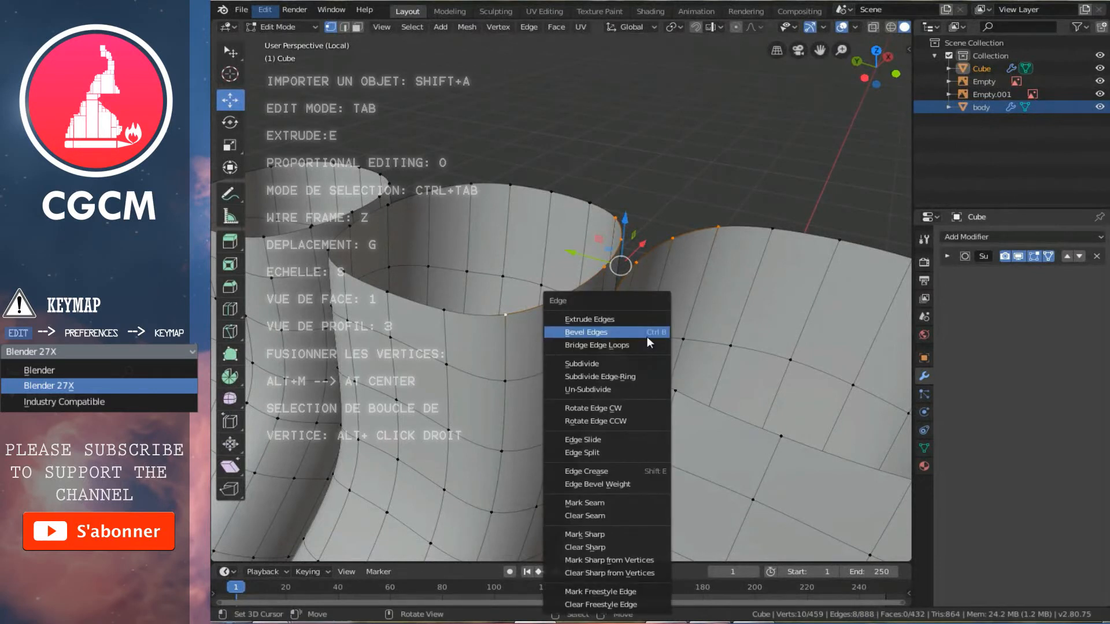
left_click(589, 345)
Step: Select five facing rim vertices on each of the middle and smallest fingers and join them with Bridge Edge Loops
middle_click_drag(621, 340, 544, 313)
left_click(575, 337)
left_click(499, 342, "shift")
right_click(499, 322, "shift")
middle_click_drag(516, 337, 536, 340)
scroll(607, 355, "up", 1)
right_click(622, 350)
right_click(563, 305, "shift")
right_click(488, 392, "shift")
middle_click_drag(489, 390, 437, 367)
right_click(400, 331, "shift")
right_click(444, 286, "shift")
right_click(460, 255, "shift")
middle_click_drag(483, 271, 471, 265)
right_click(477, 267, "shift")
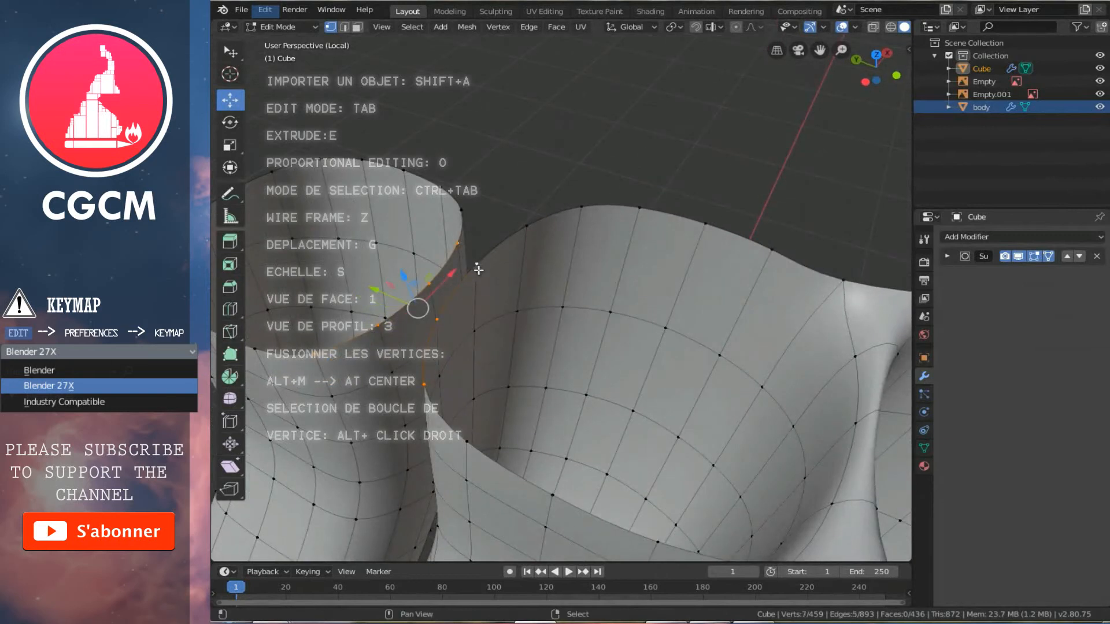
right_click(523, 234, "shift")
right_click(462, 213, "shift")
middle_click_drag(463, 214, 515, 233)
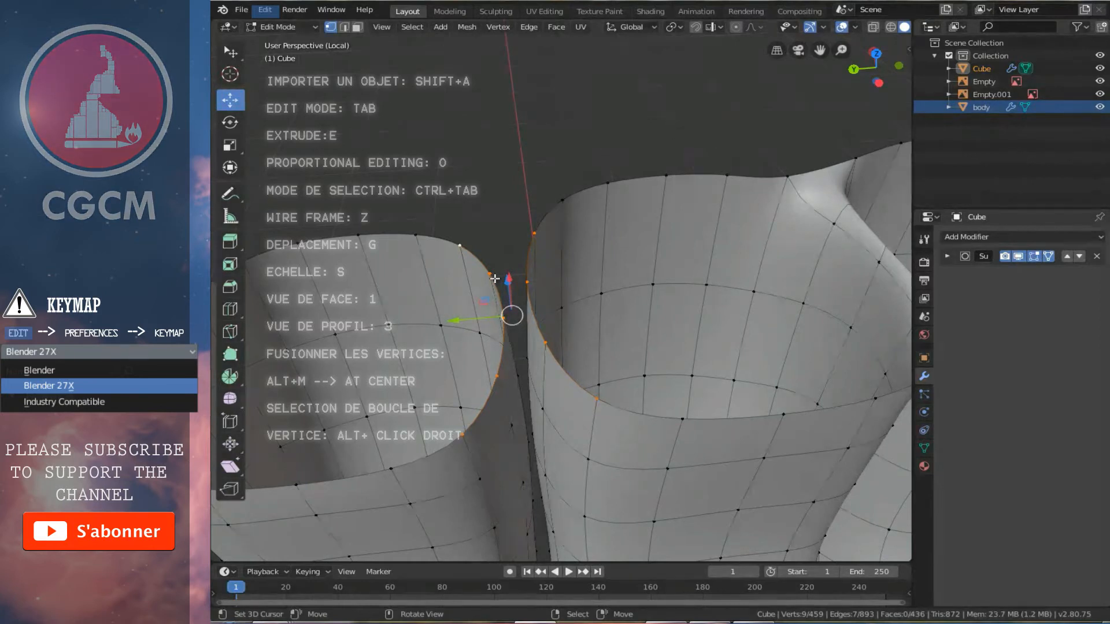
right_click(559, 205, "shift")
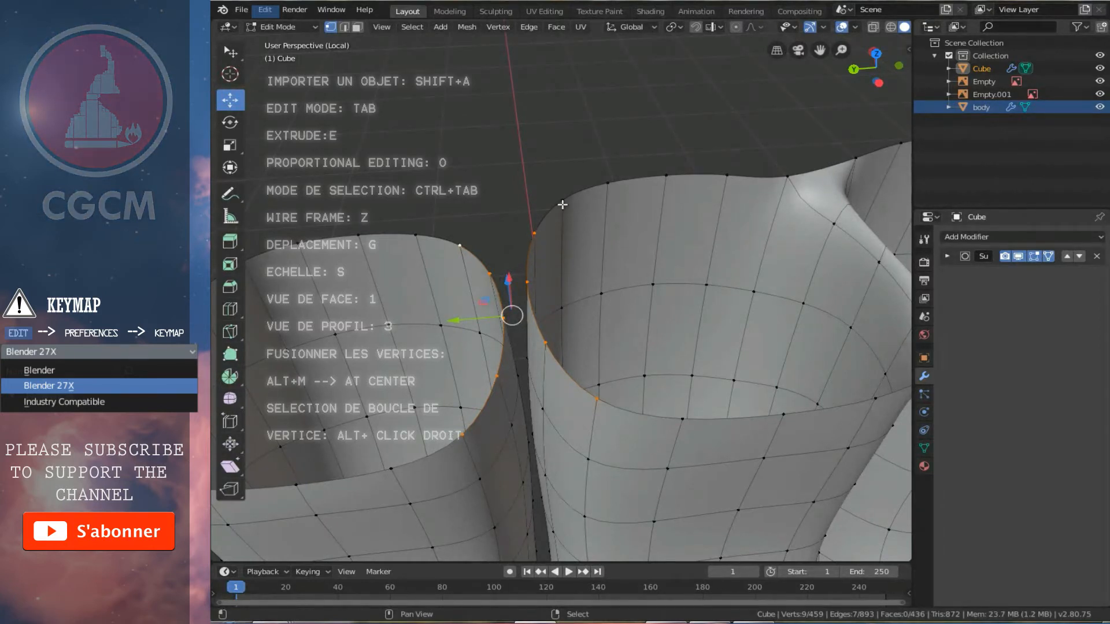
key("ctrl+e")
left_click(579, 313)
Step: Select the joined fingers' open rim, leave local view, extrude it upward in side view and scale it up to about 1.03
middle_click_drag(583, 329, 561, 428)
scroll(588, 338, "down", 4)
key("Tab")
key("Tab")
right_click(587, 336)
right_click(627, 416, "alt")
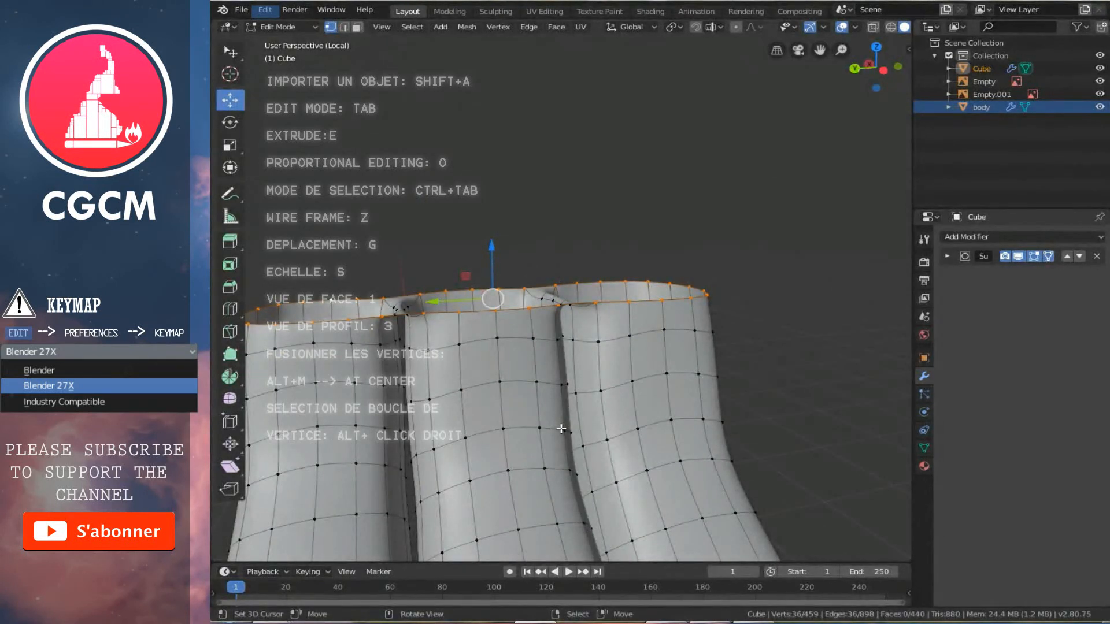
key("KP_3")
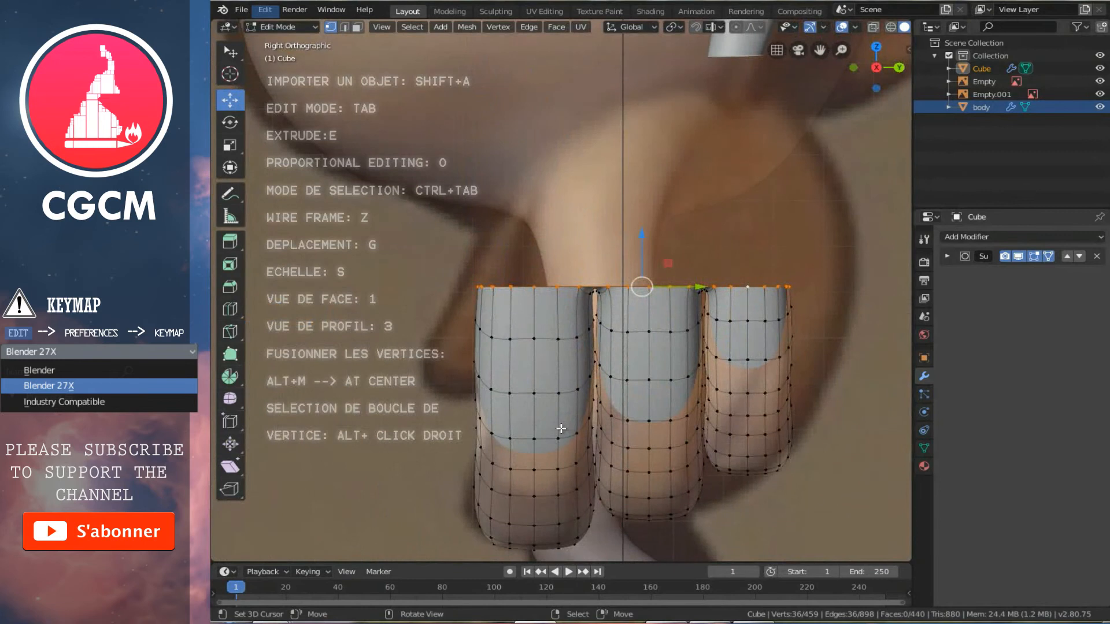
scroll(540, 443, "down", 2)
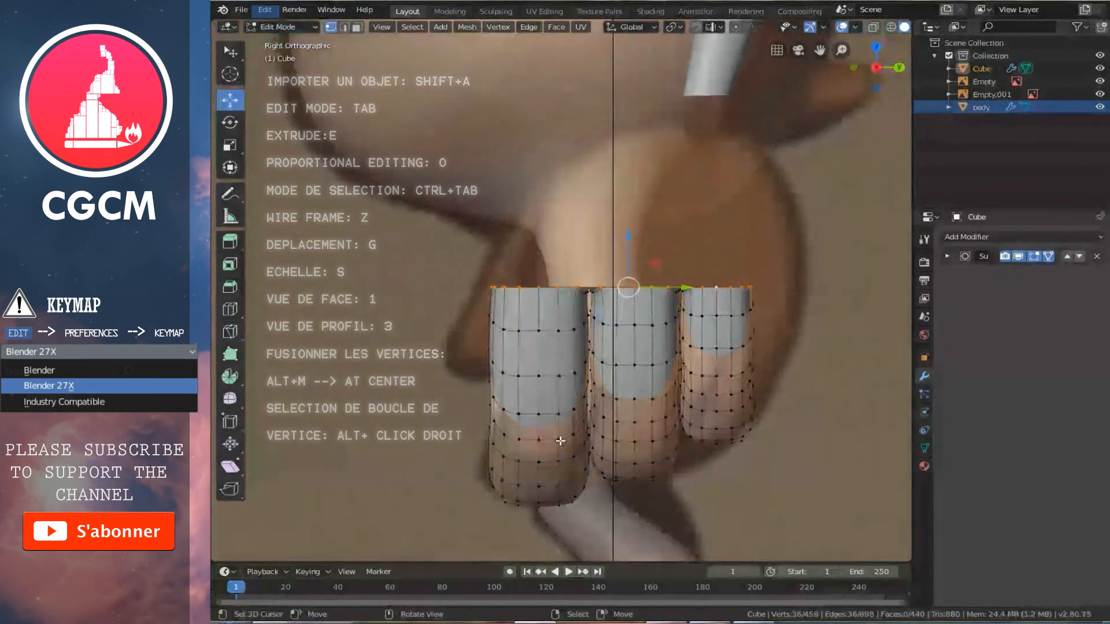
scroll(691, 379, "up", 1)
scroll(689, 376, "up", 1, "ctrl")
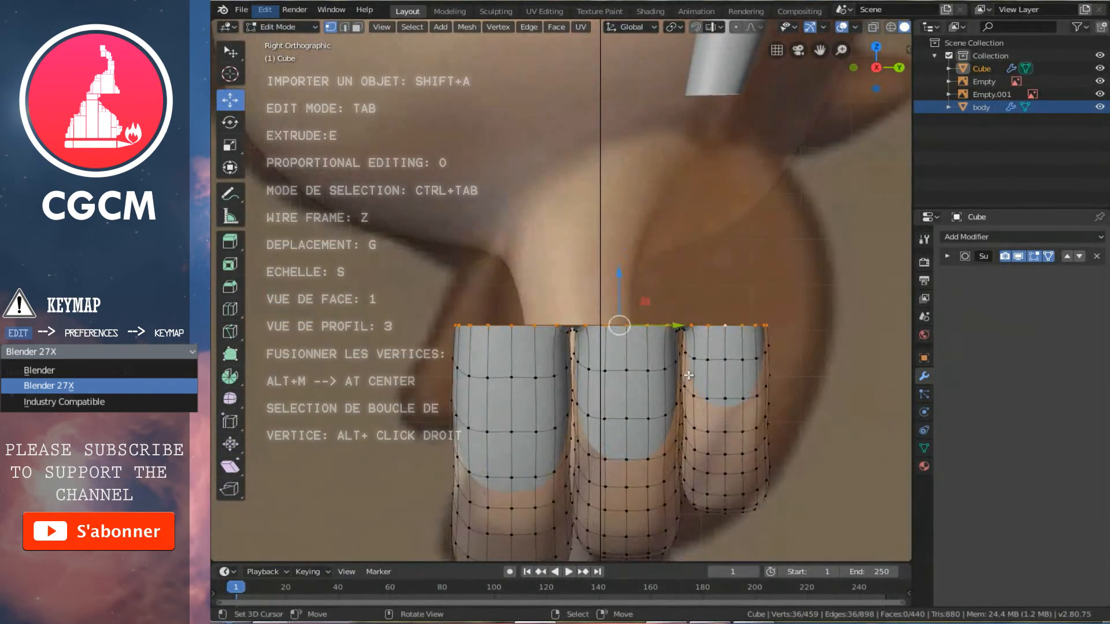
key("z")
scroll(685, 381, "up", 1, "shift")
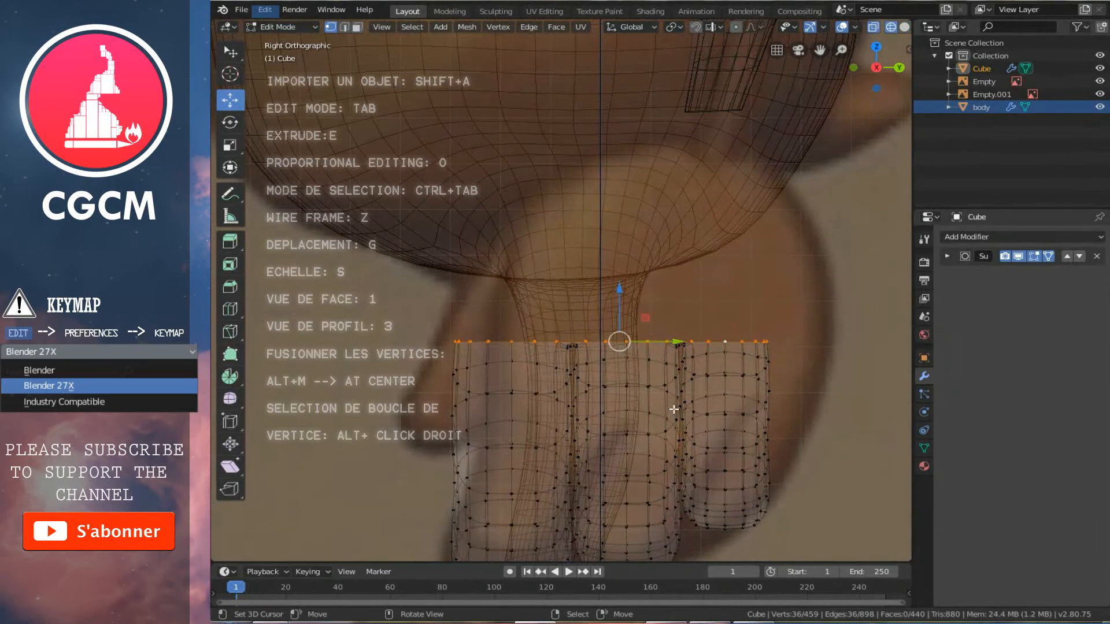
key("e")
left_click(674, 368)
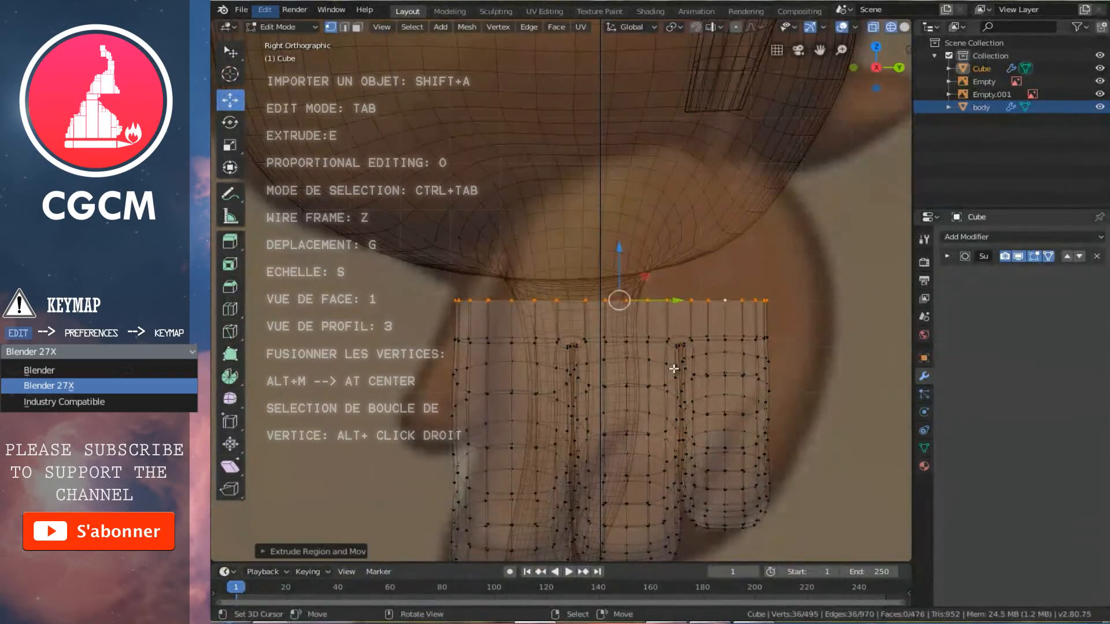
key("s")
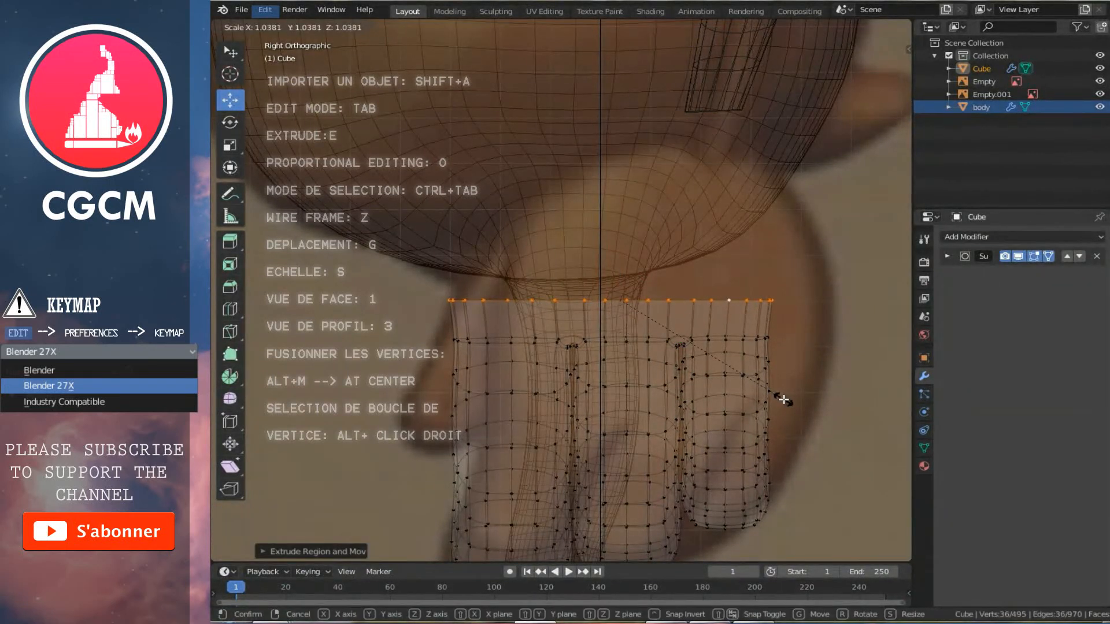
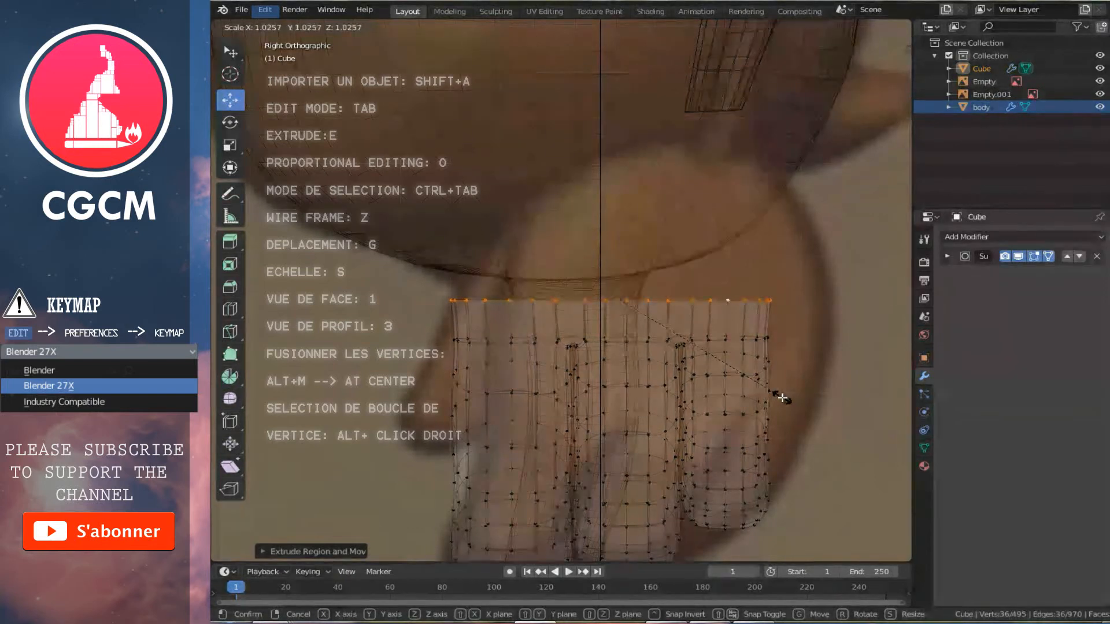
left_click(782, 397)
Step: In front view, move the whole finger mesh about 0.05 m along X, scale it to about 1.05 and nudge it to fit the reference
key("1")
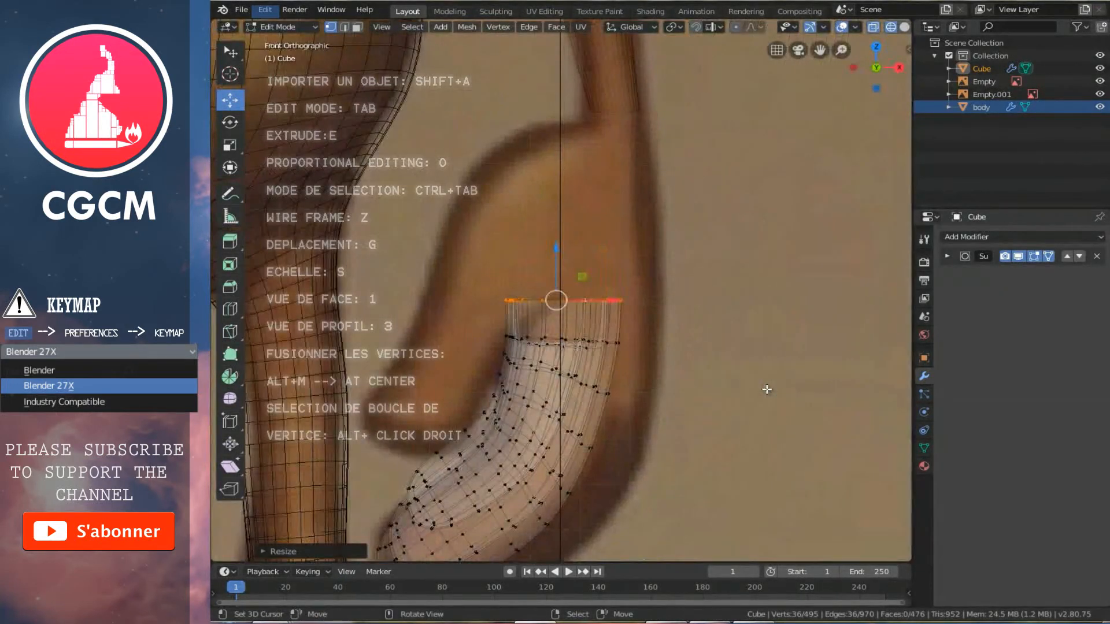
scroll(603, 391, "down", 1)
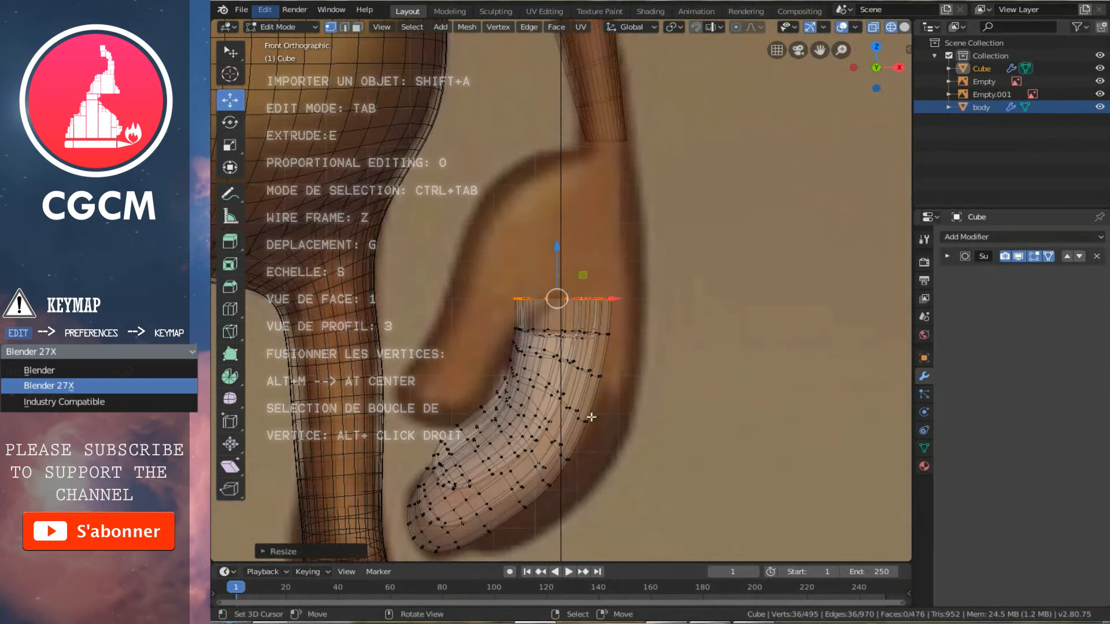
key("ctrl+l")
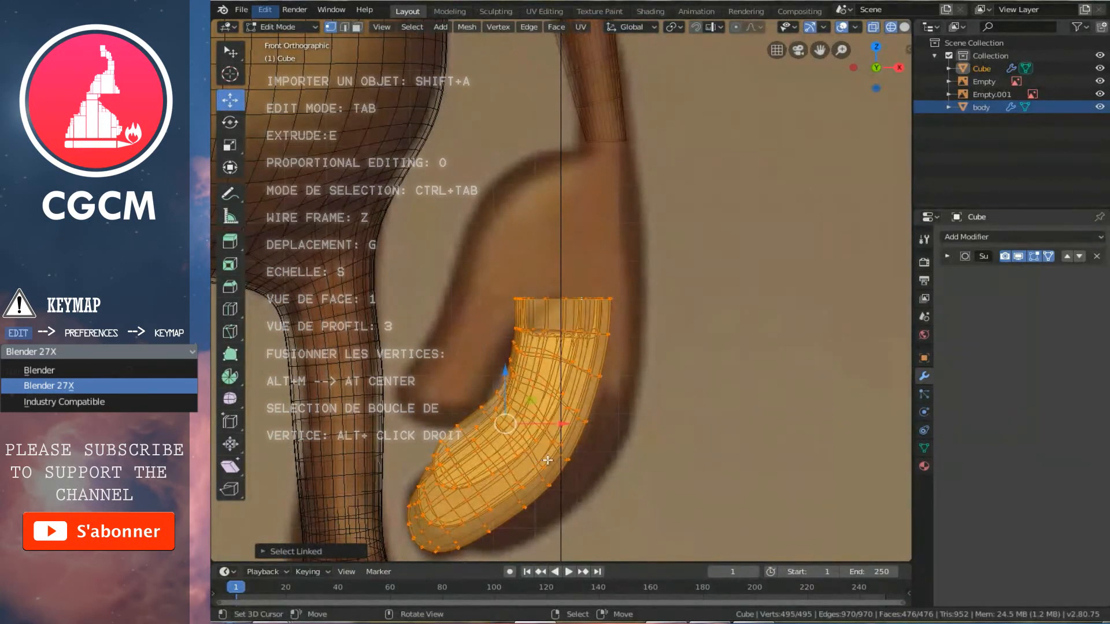
key("g")
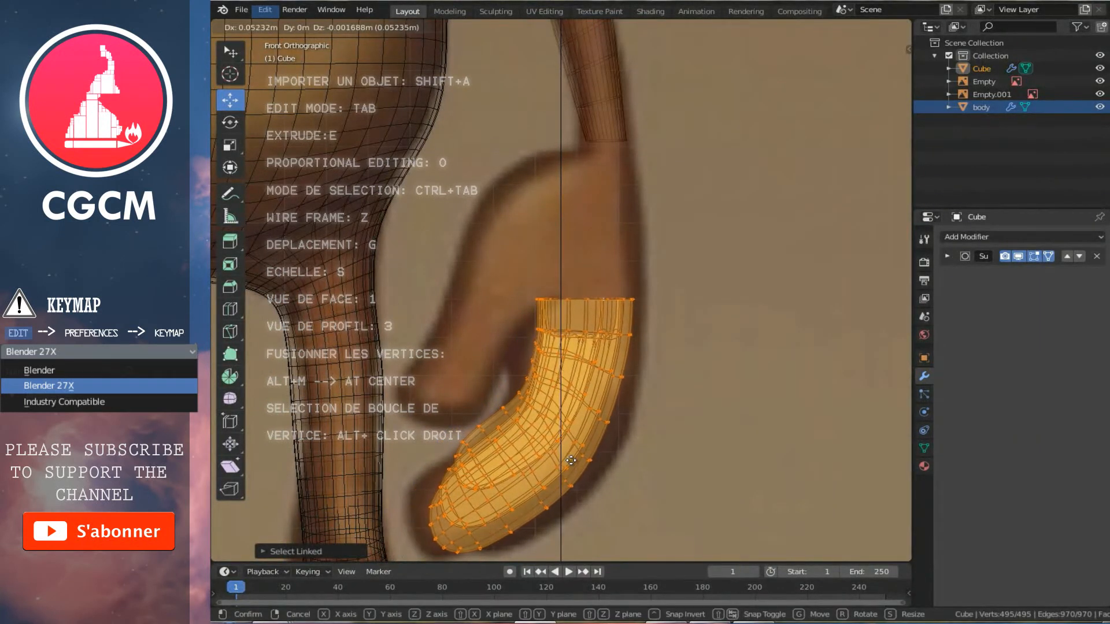
left_click(575, 464)
key("s")
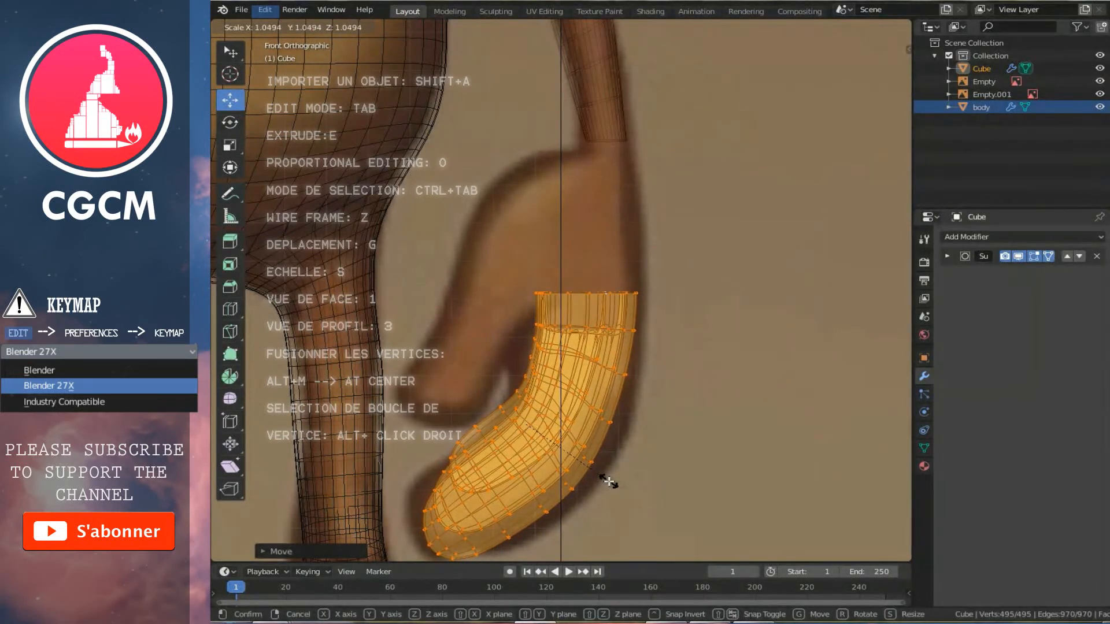
left_click(608, 482)
key("g")
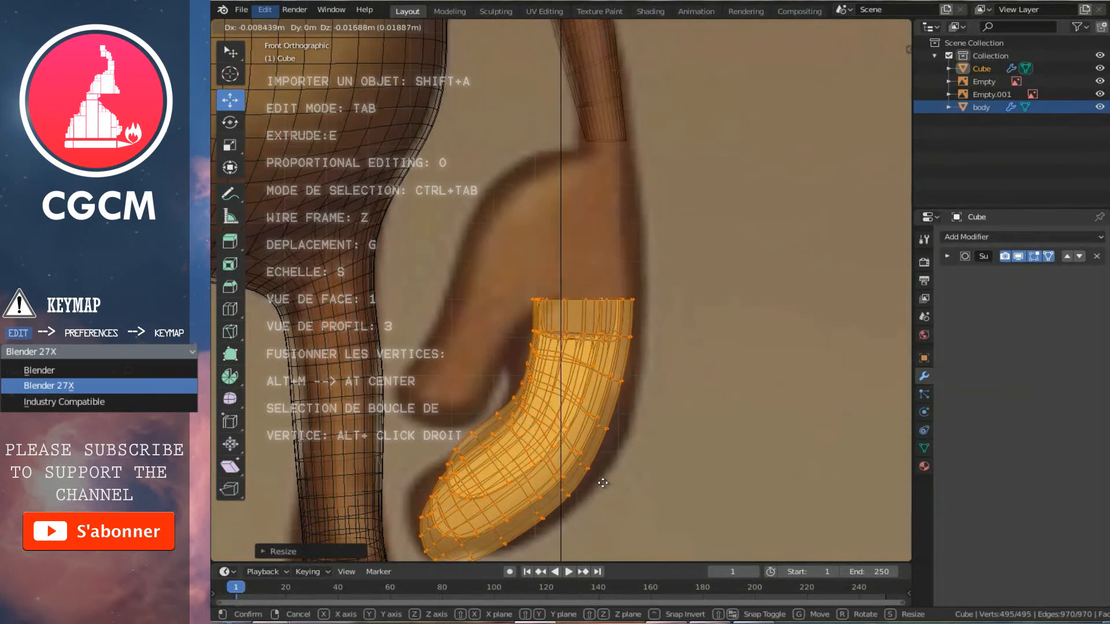
left_click(602, 484)
Step: Scale the extruded upper rim to about 1.13 with proportional editing enabled, and switch back to solid shading
right_click(604, 300, "alt")
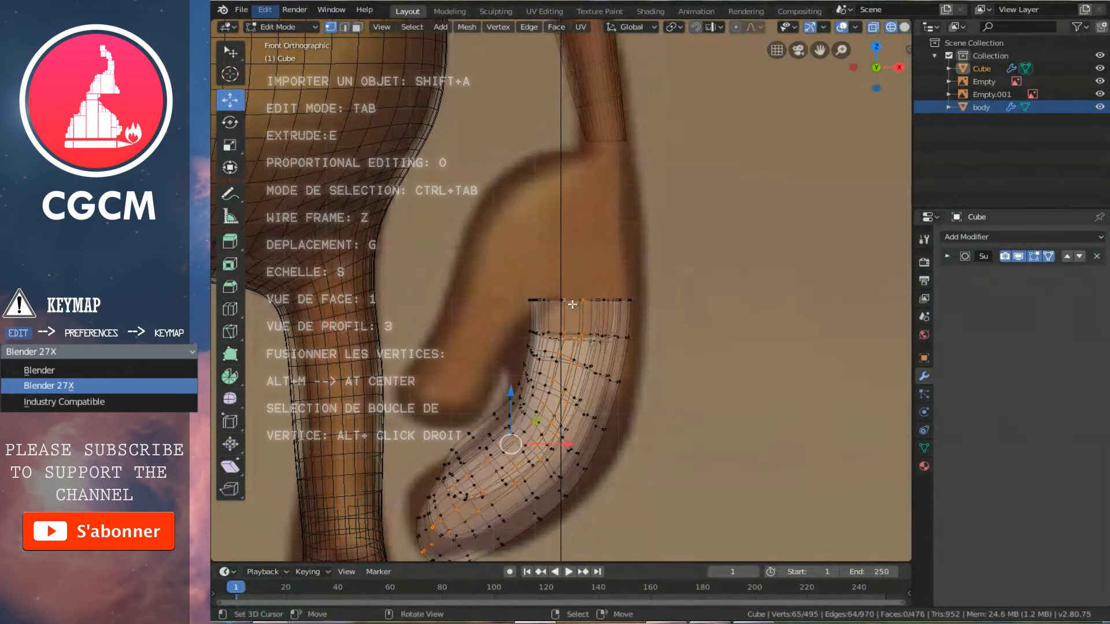
right_click(612, 300, "alt")
key("s")
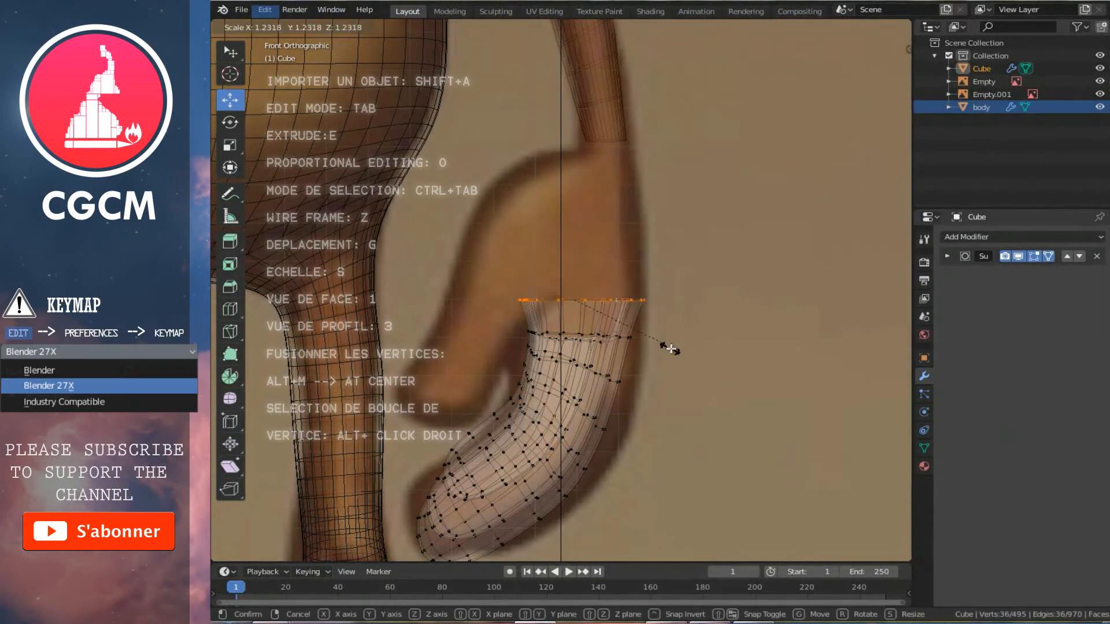
right_click(670, 349)
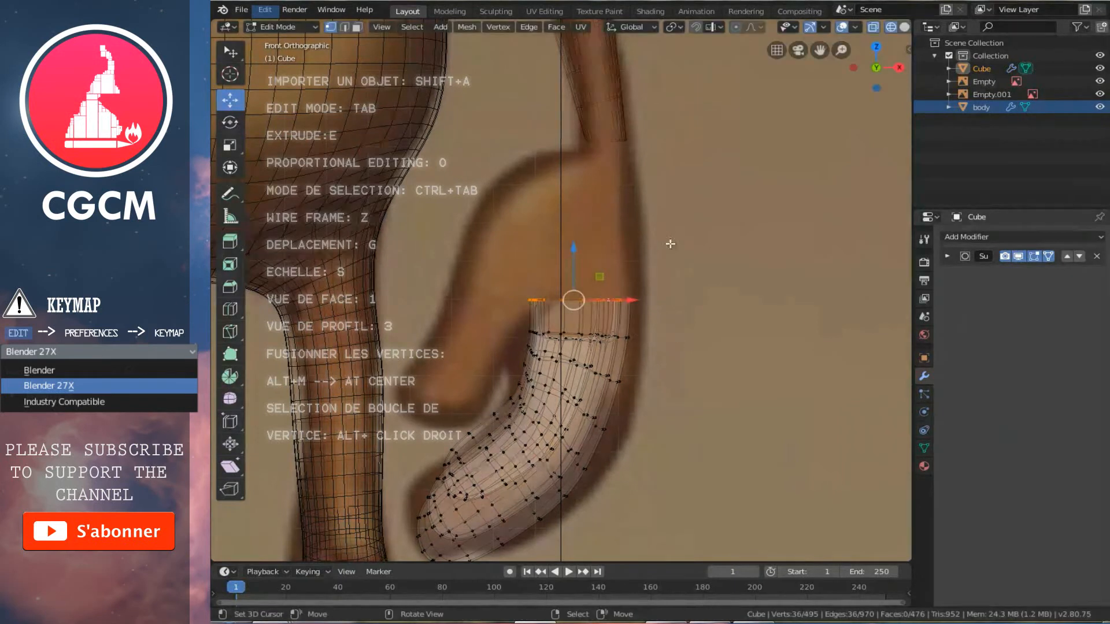
left_click(736, 26)
key("s")
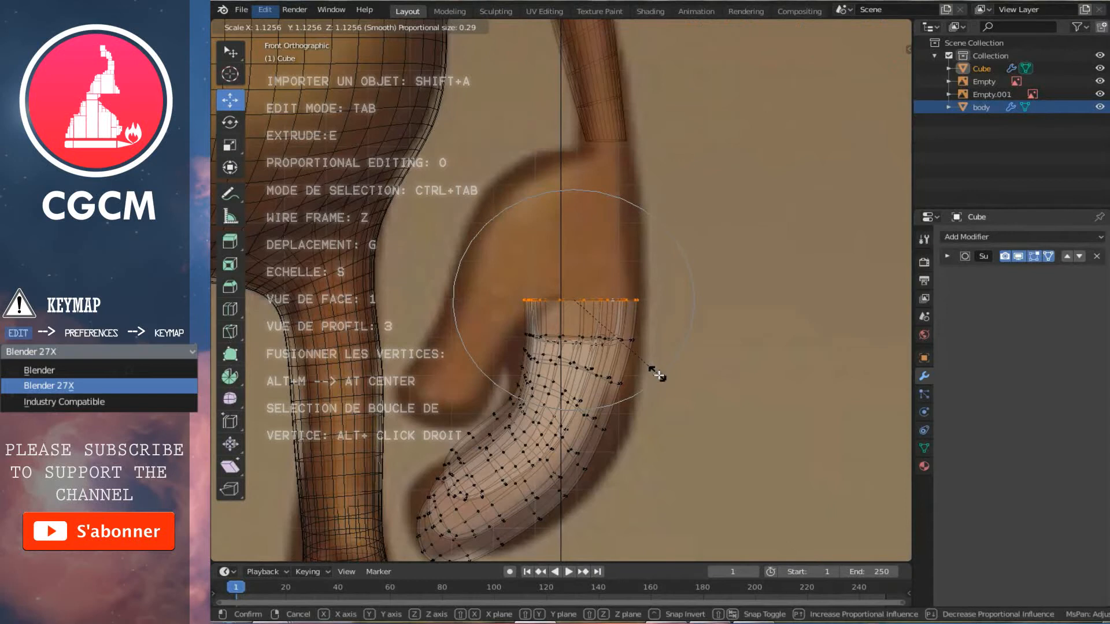
scroll(659, 375, "down", 3)
scroll(659, 375, "down", 1)
left_click(659, 375)
key("z")
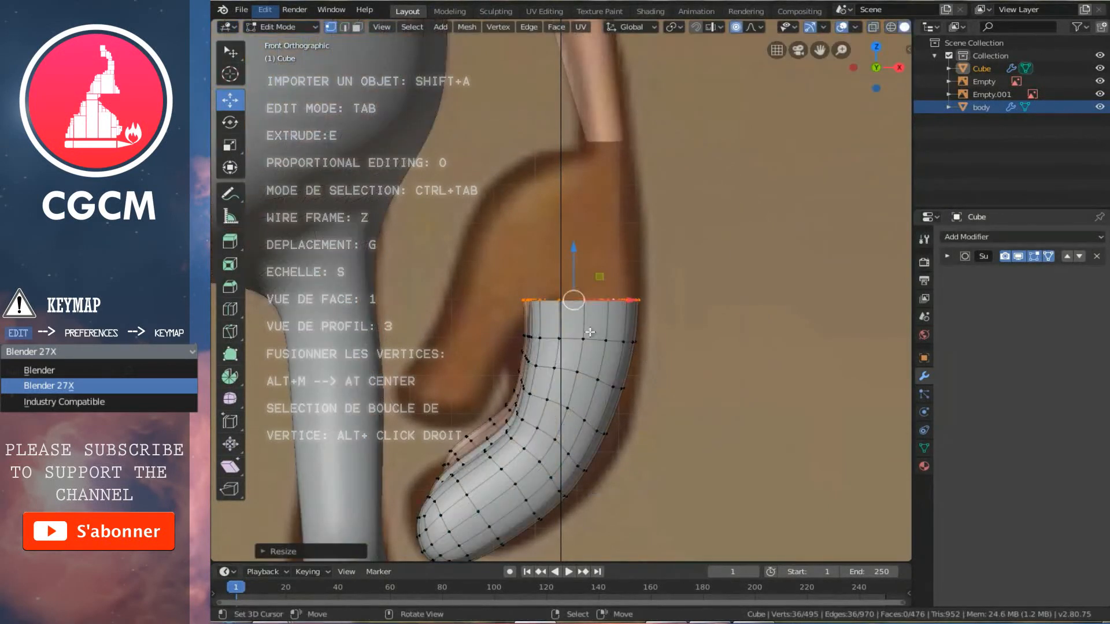
Step: Isolate the hand in local view and merge at center the two inner-side rim vertices above the gap between the largest and middle fingers
middle_click_drag(586, 327, 647, 324)
key("KP_Divide")
middle_click_drag(648, 324, 782, 315)
scroll(669, 315, "up", 2)
middle_click_drag(668, 314, 636, 329)
scroll(636, 327, "up", 2)
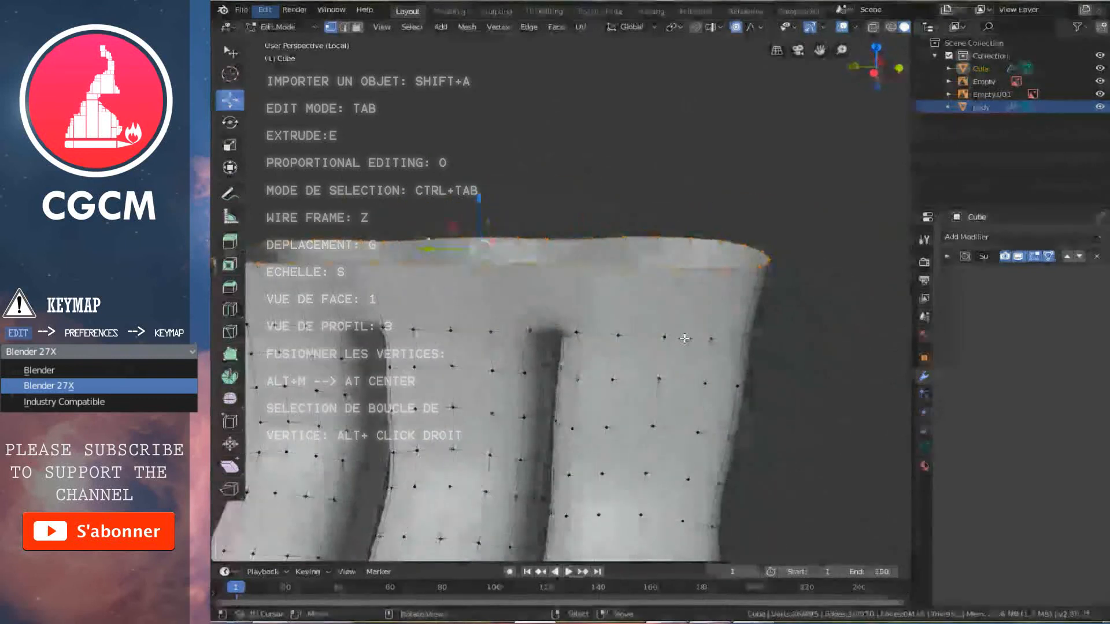
middle_click_drag(652, 291, 539, 351)
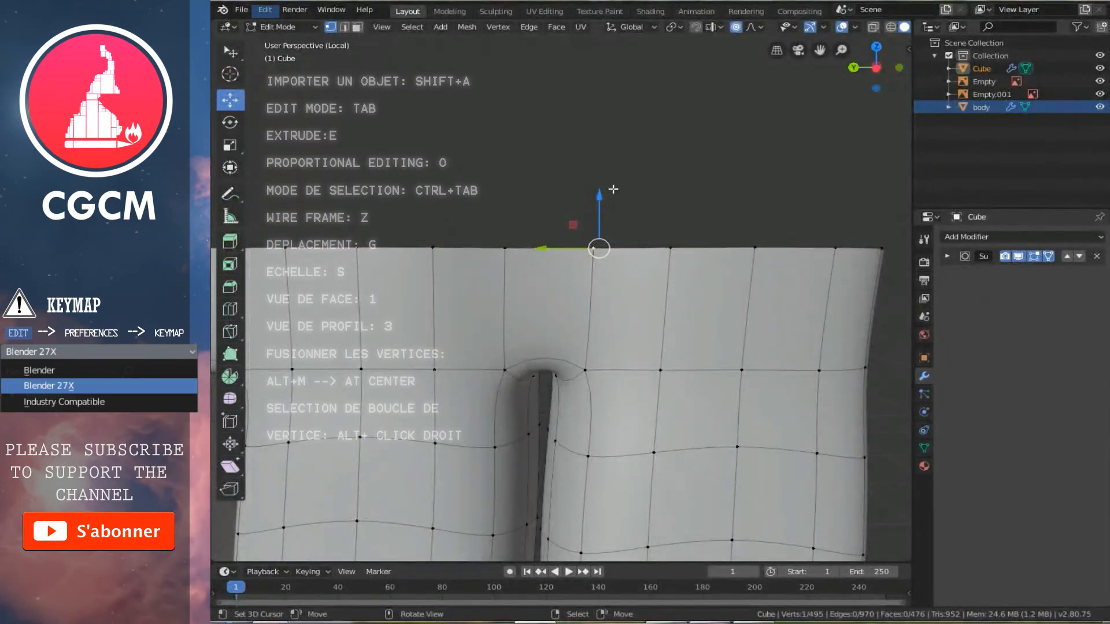
middle_click_drag(565, 380, 579, 335)
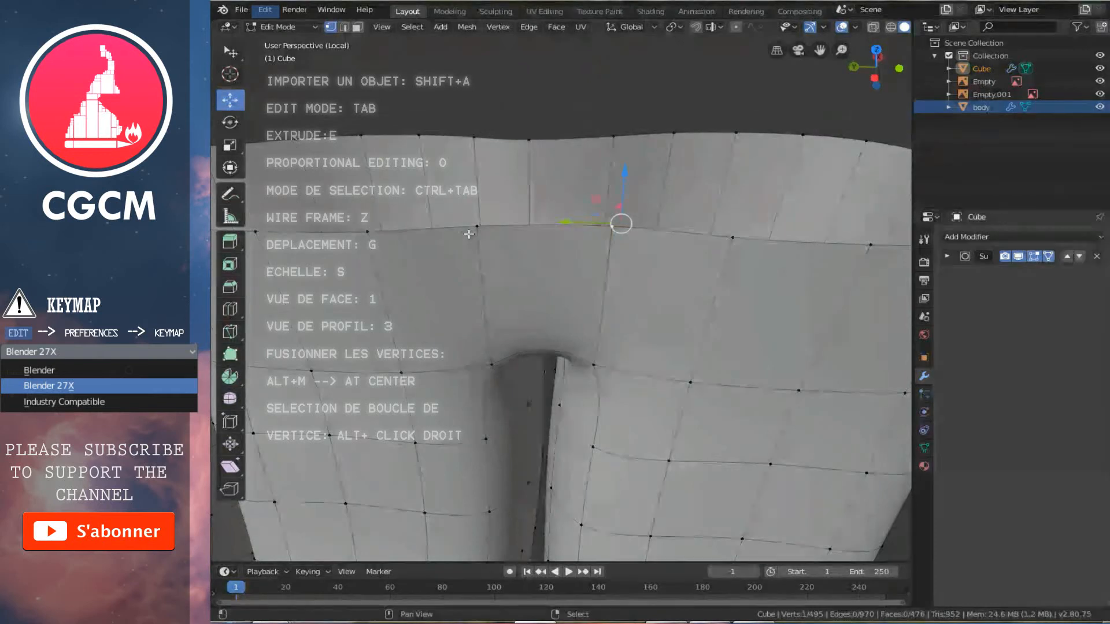
key("alt+m")
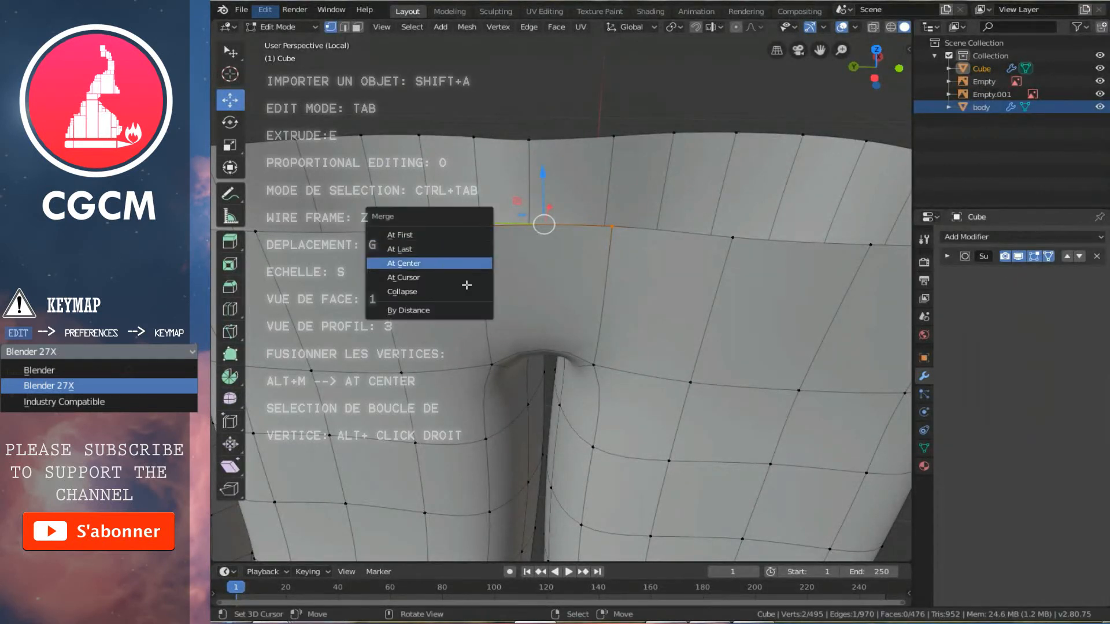
left_click(447, 263)
Step: Merge at center the two inner-side rim vertices above the gap between the middle and smallest fingers, and save the file
middle_click_drag(500, 302, 648, 256, "shift")
middle_click_drag(568, 269, 524, 255)
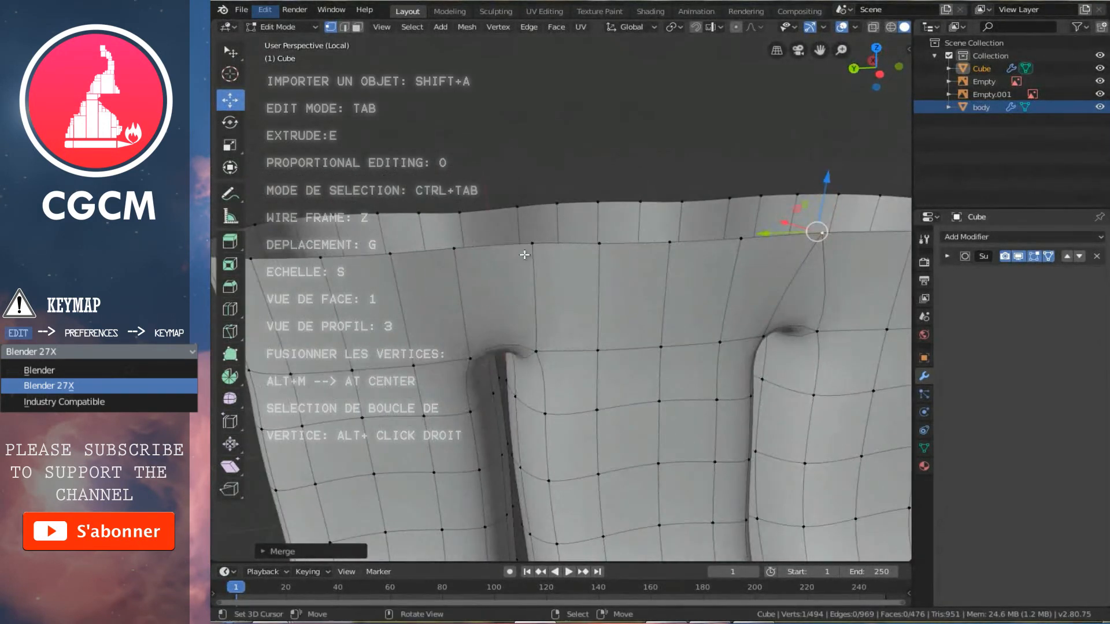
right_click(531, 243)
right_click(450, 247, "shift")
key("alt+m")
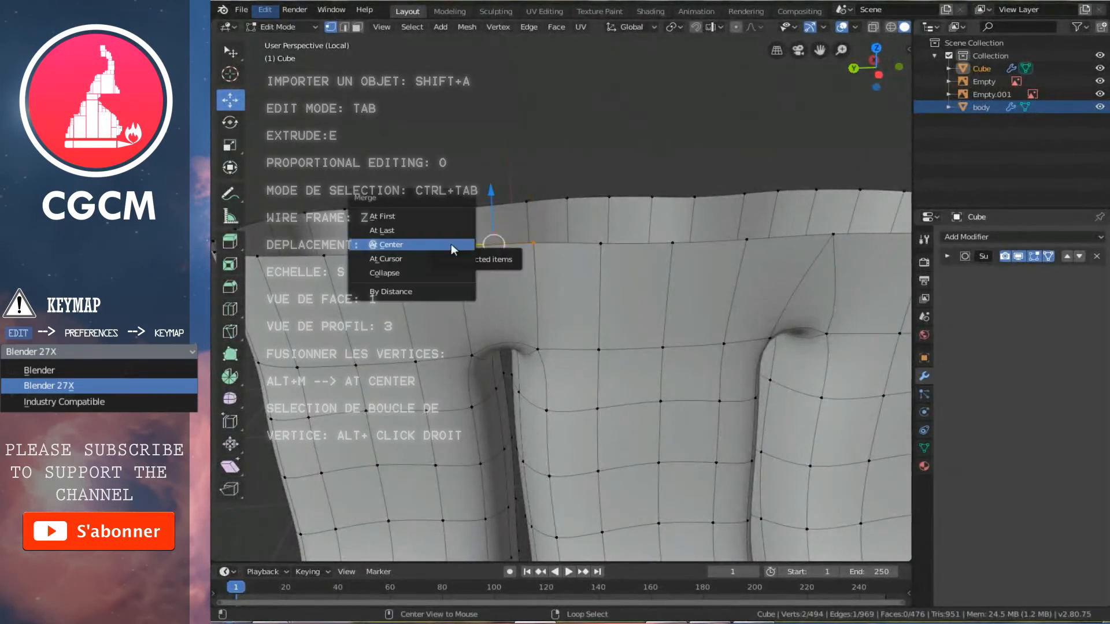
left_click(451, 244)
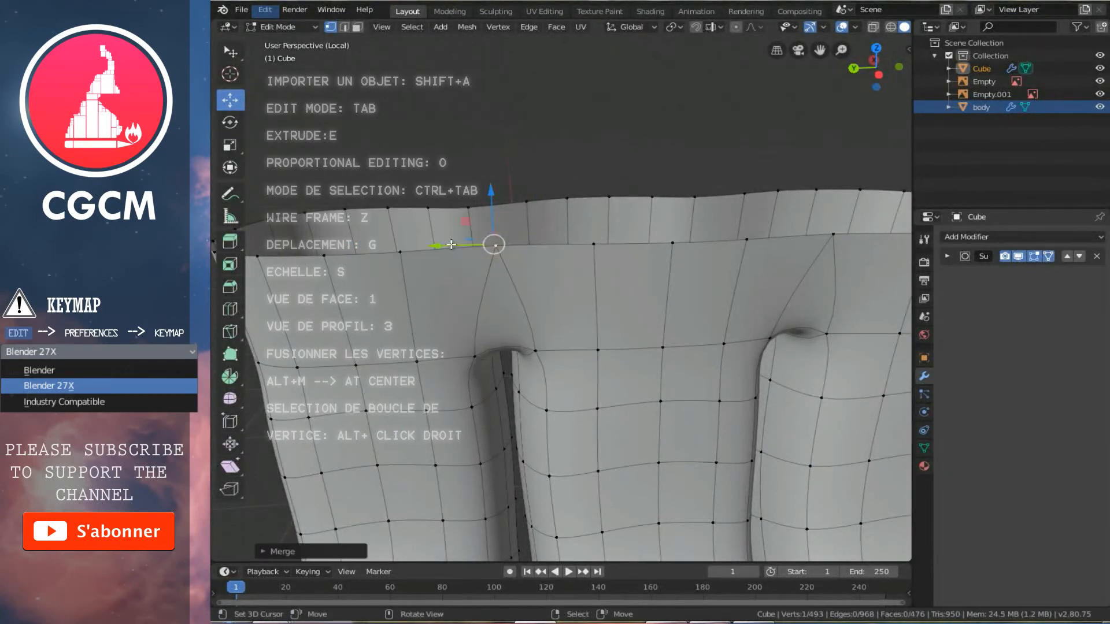
key("ctrl+s")
Step: On the outer side of the hand, merge at center the pair of rim vertices above each of the two finger gaps
scroll(528, 238, "down", 3)
middle_click_drag(529, 238, 632, 266)
left_click_drag(632, 265, 611, 275)
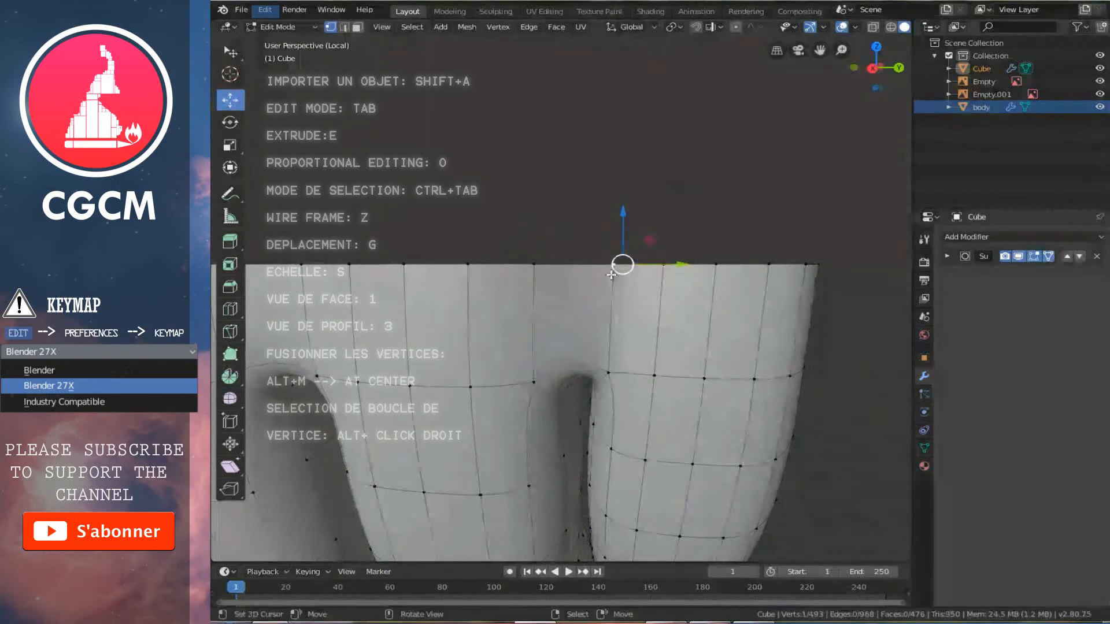
key("alt+m")
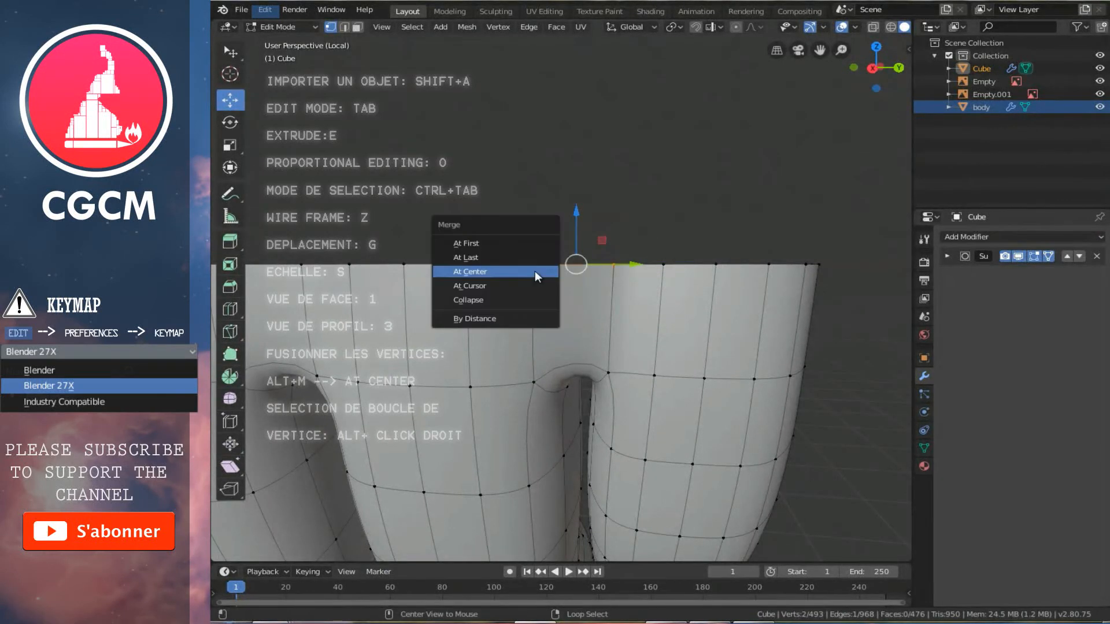
left_click(536, 271)
scroll(529, 259, "down", 10, "ctrl")
middle_click_drag(530, 258, 540, 262)
right_click(555, 270)
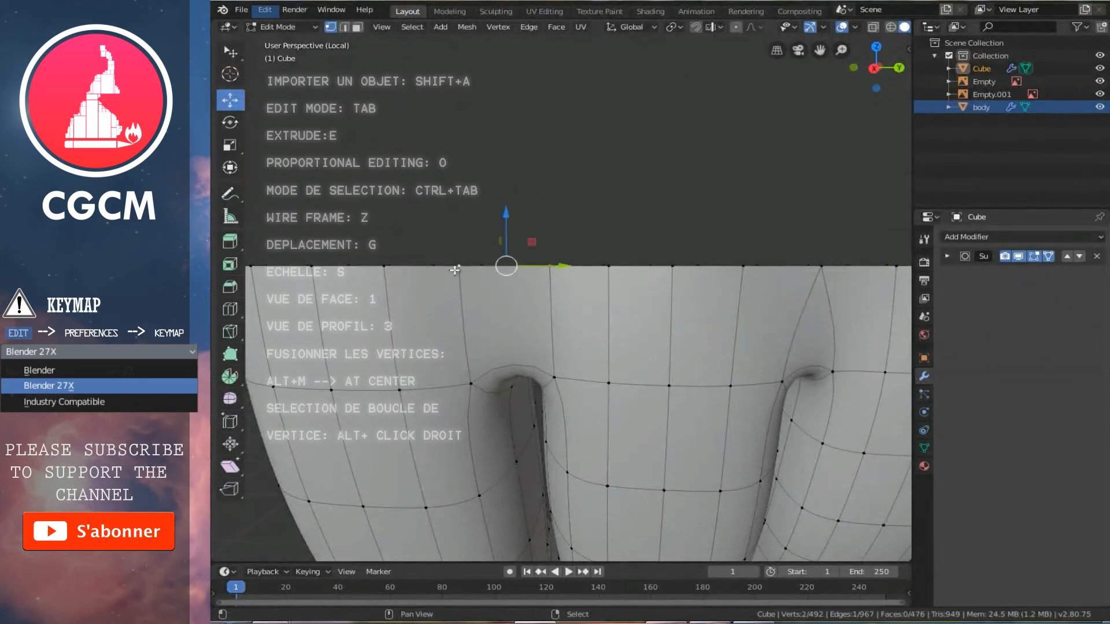
key("alt+m")
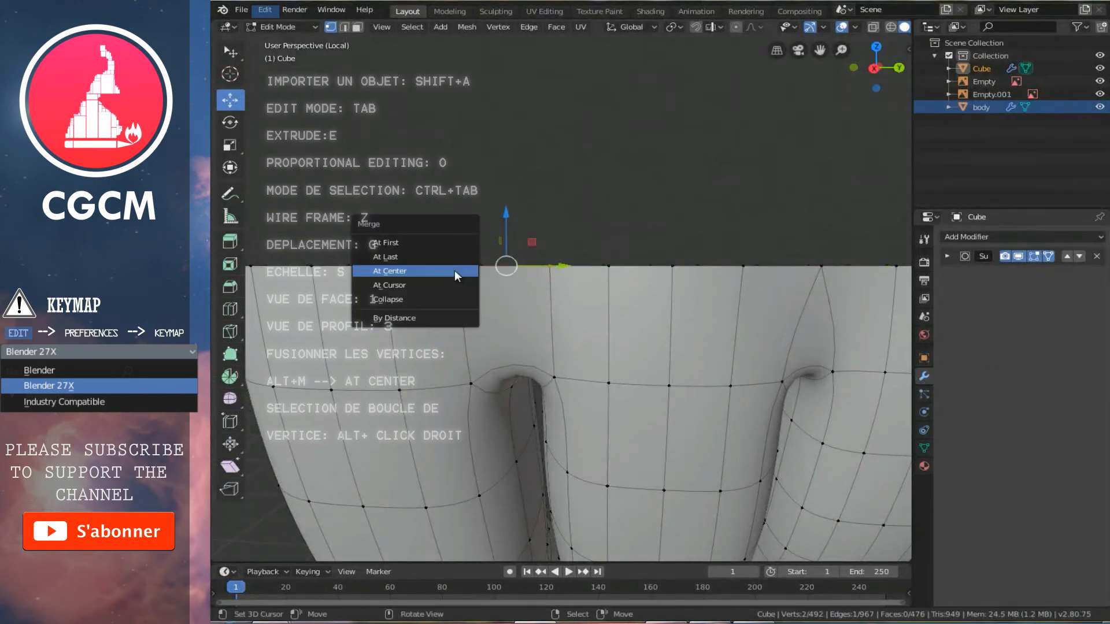
left_click(455, 271)
Step: Select the hand's open rim, extrude it up about 0.13 m in front wireframe view outside local view, and scale it slightly
scroll(455, 270, "down", 5)
middle_click_drag(455, 271, 590, 300)
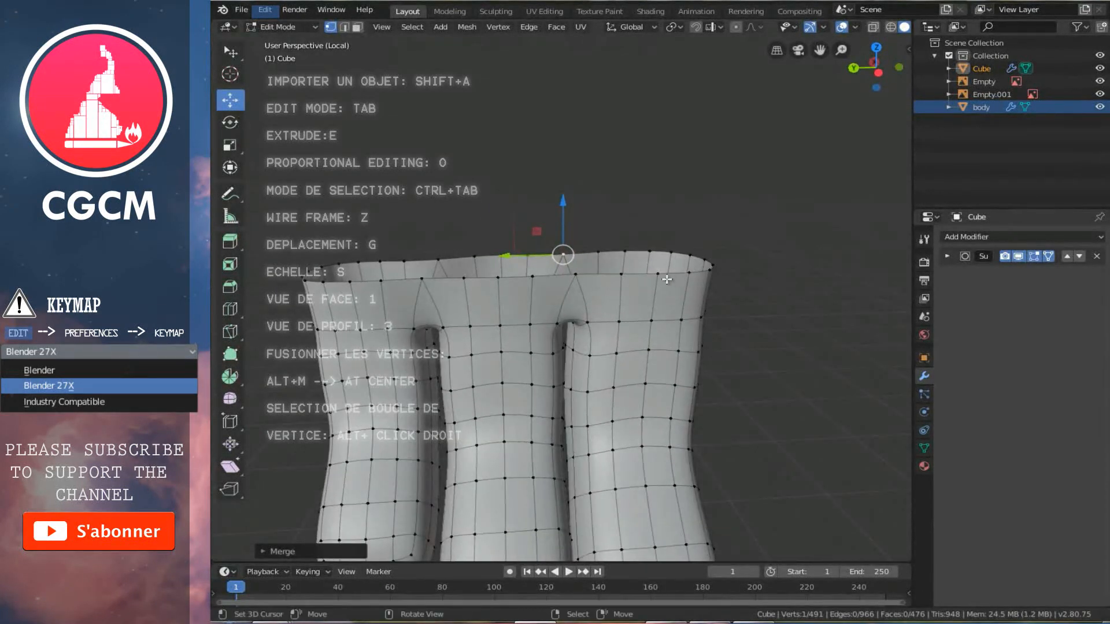
middle_click_drag(703, 269, 564, 299)
right_click(673, 311, "alt")
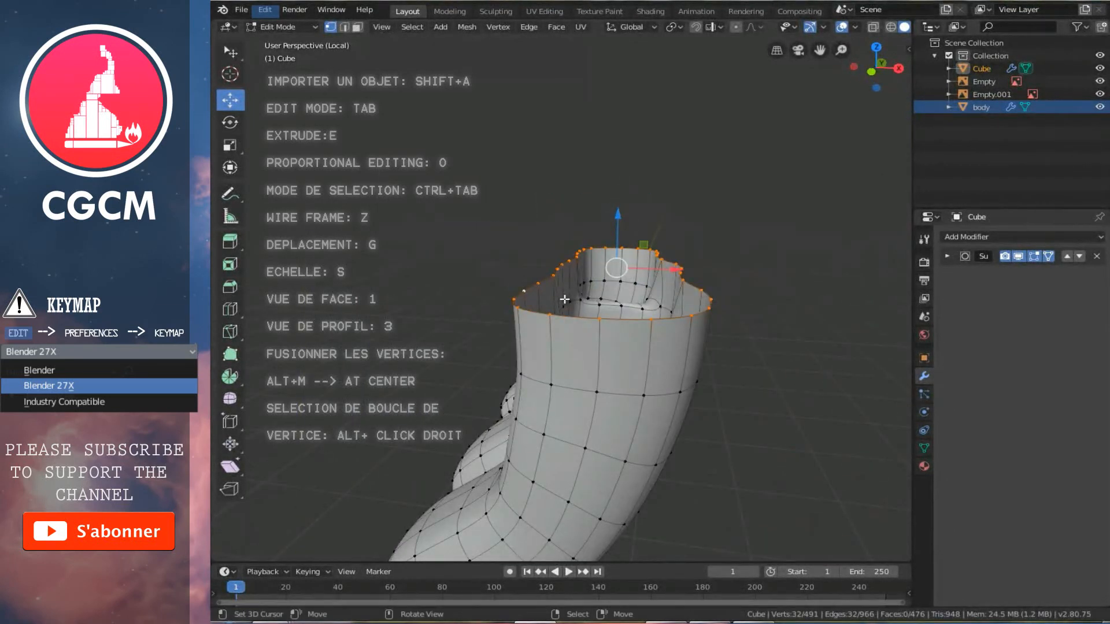
key("1")
key("3")
key("1")
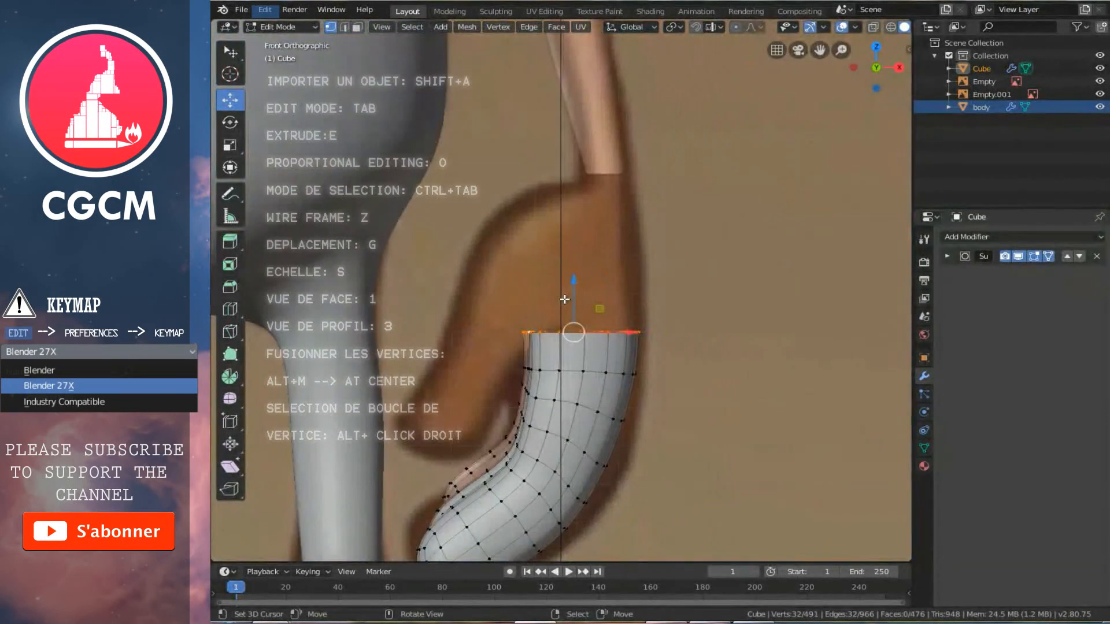
scroll(543, 339, "up", 1)
key("z")
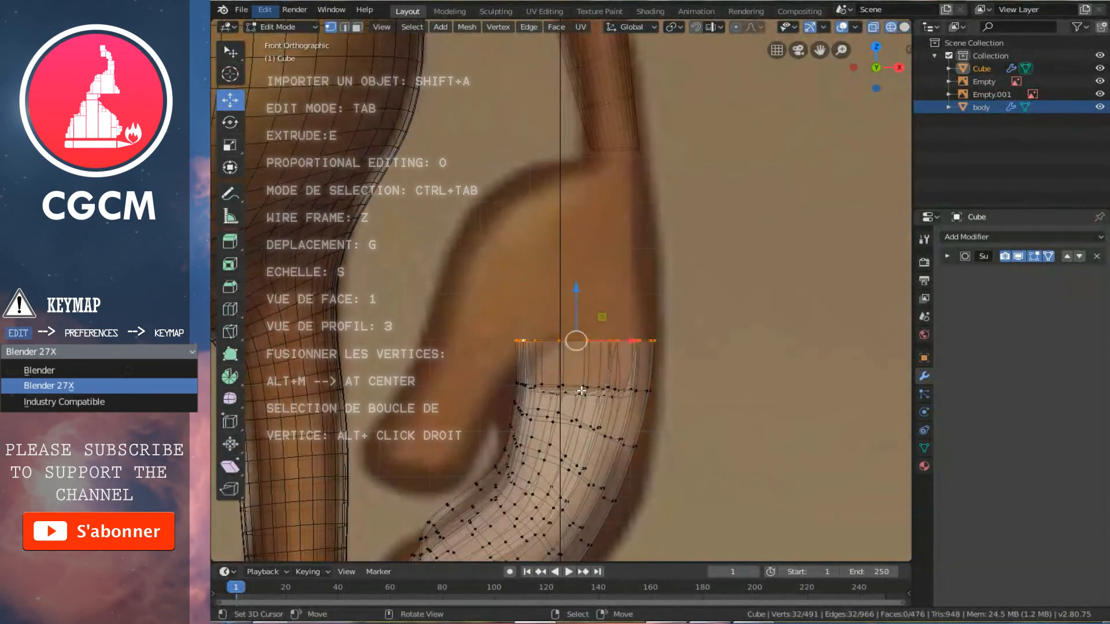
key("e")
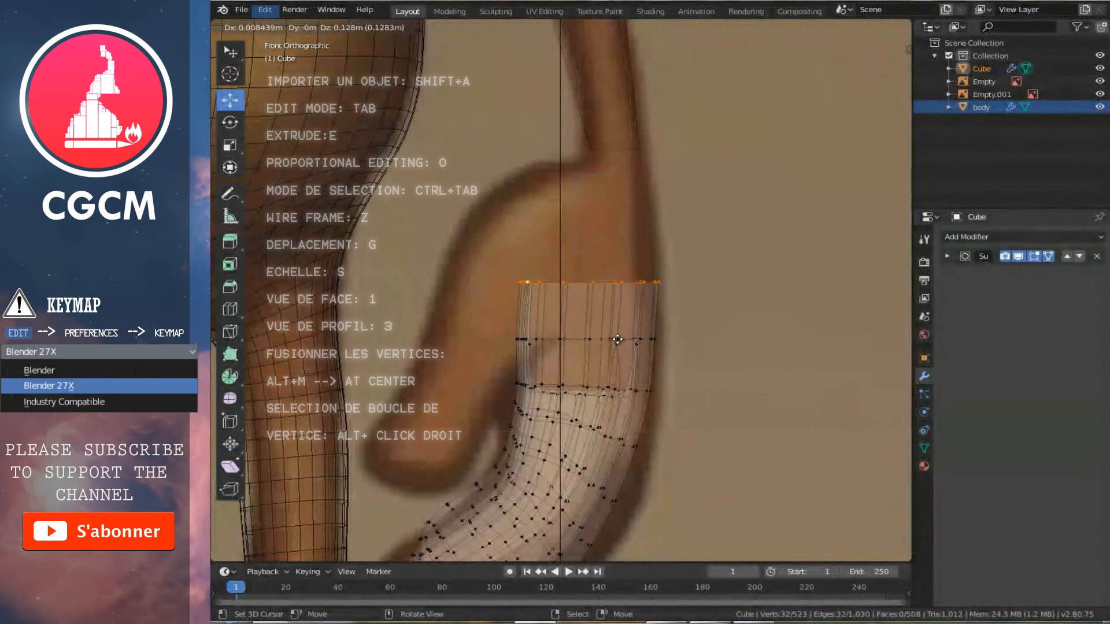
left_click(613, 336)
key("s")
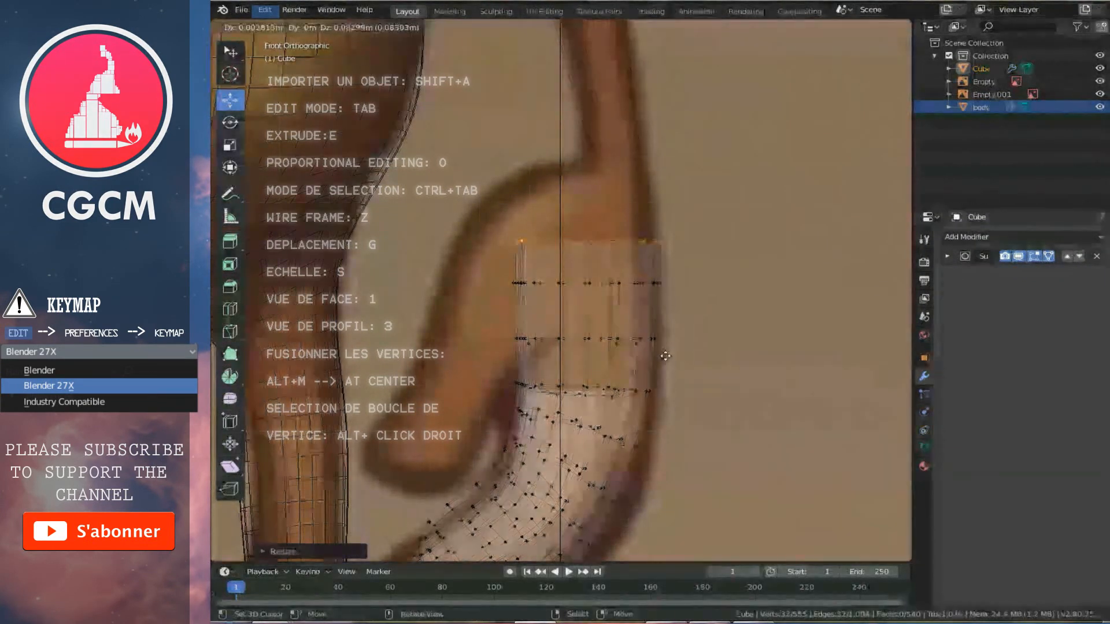
left_click(664, 384)
Step: Extrude the palm rim up about 0.16 m, scale it up slightly and shift it along X to follow the reference
key("e")
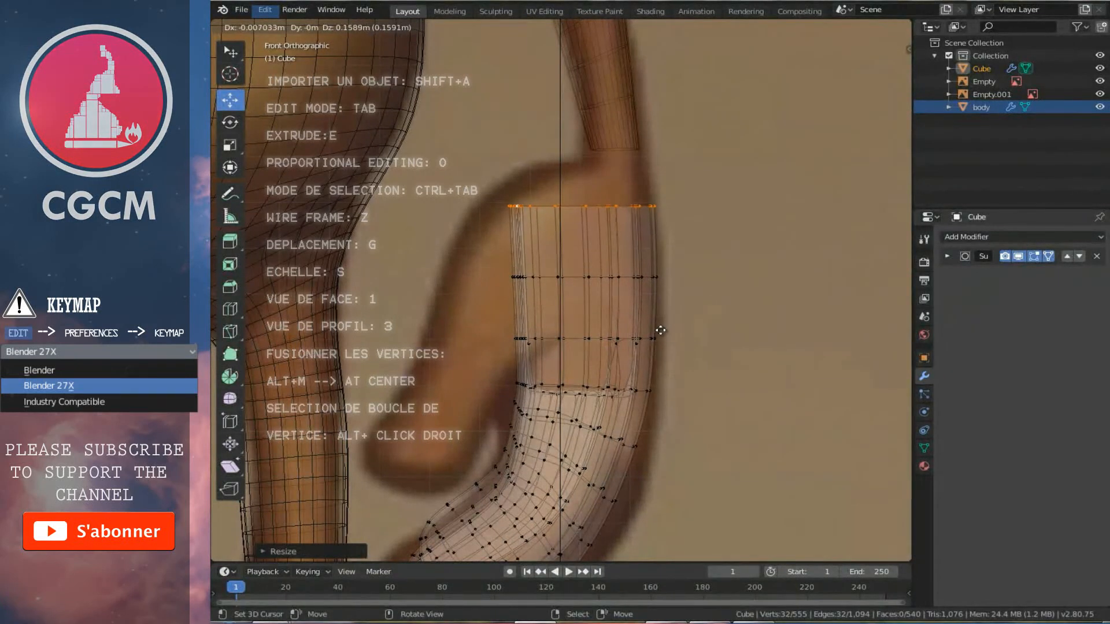
left_click(660, 330)
key("s")
left_click(702, 397)
key("g")
key("x")
left_click(634, 266)
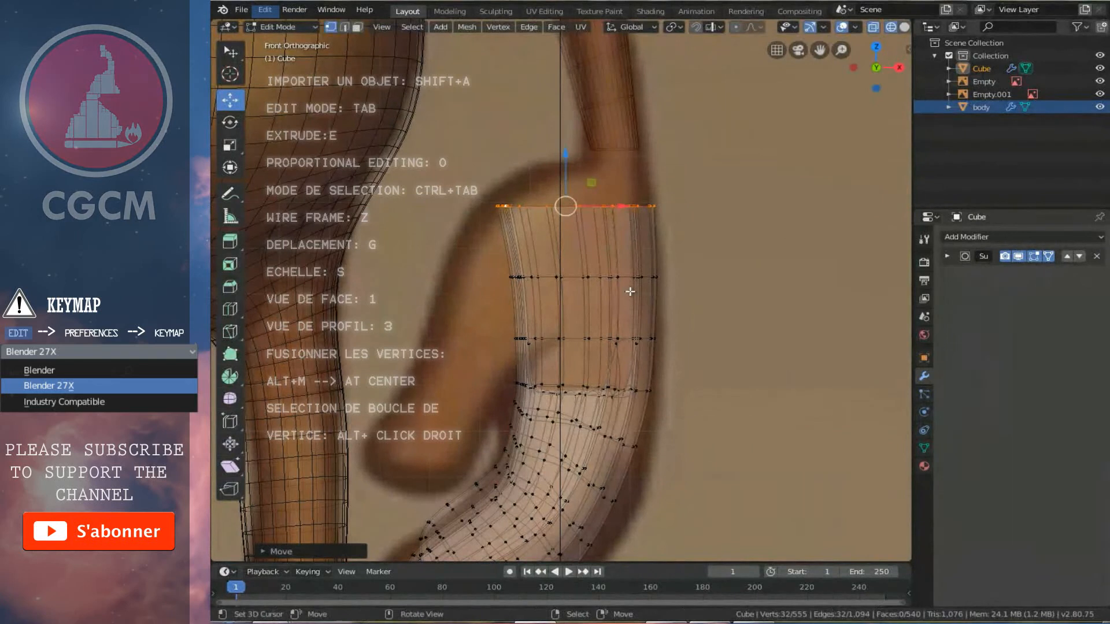
Step: Extrude the rim about 0.065 m upward, scale it down to about 0.75 and move it about 0.024 m along X
key("e")
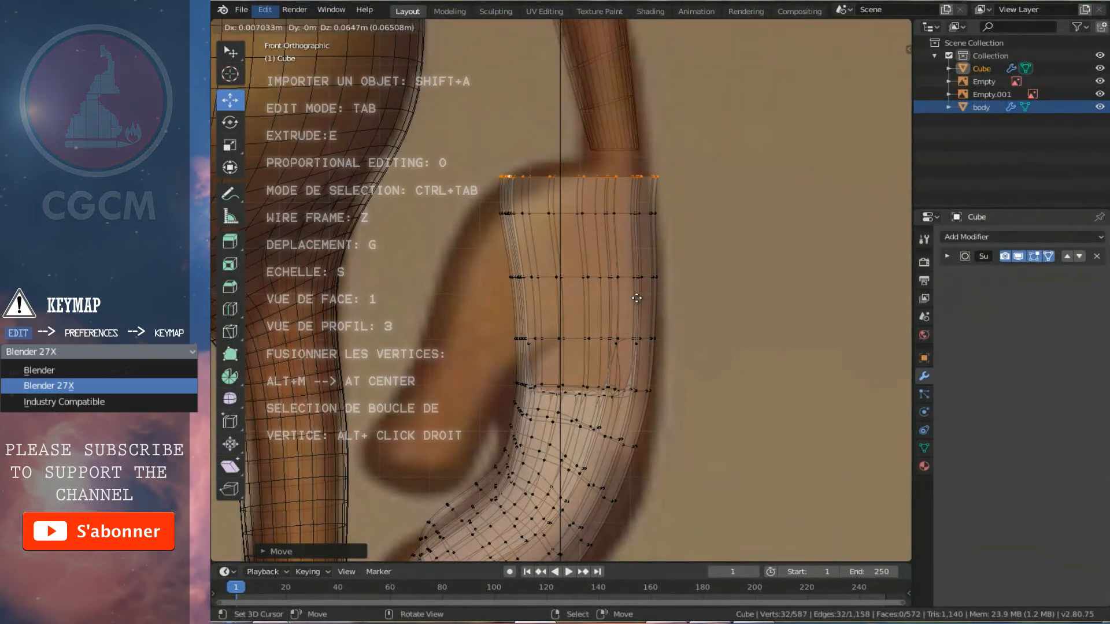
key("s")
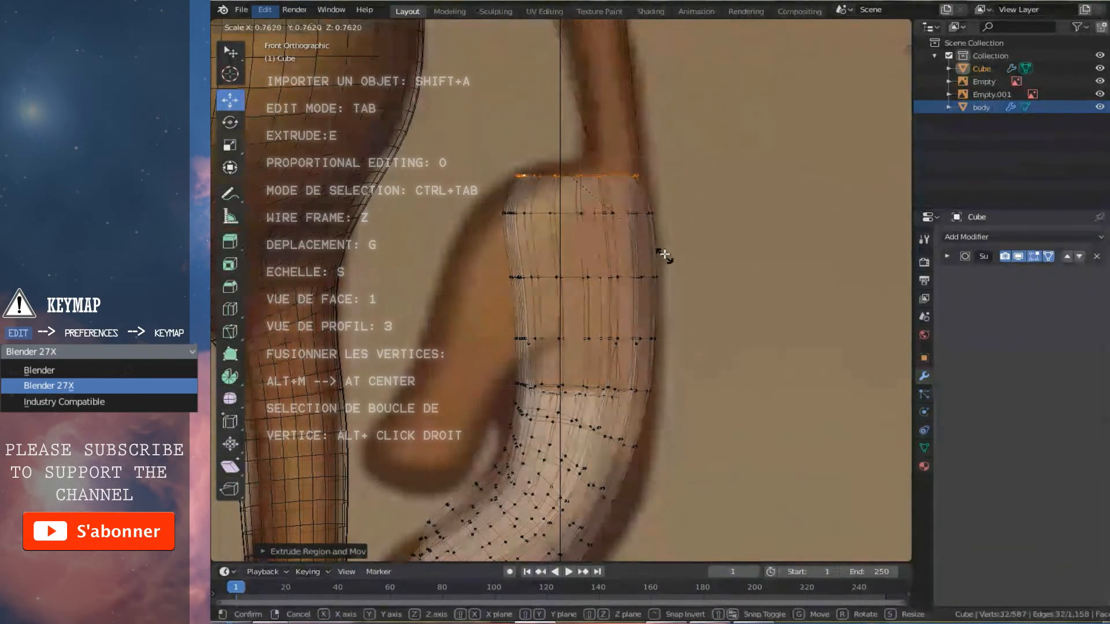
left_click(570, 173)
key("g")
key("x")
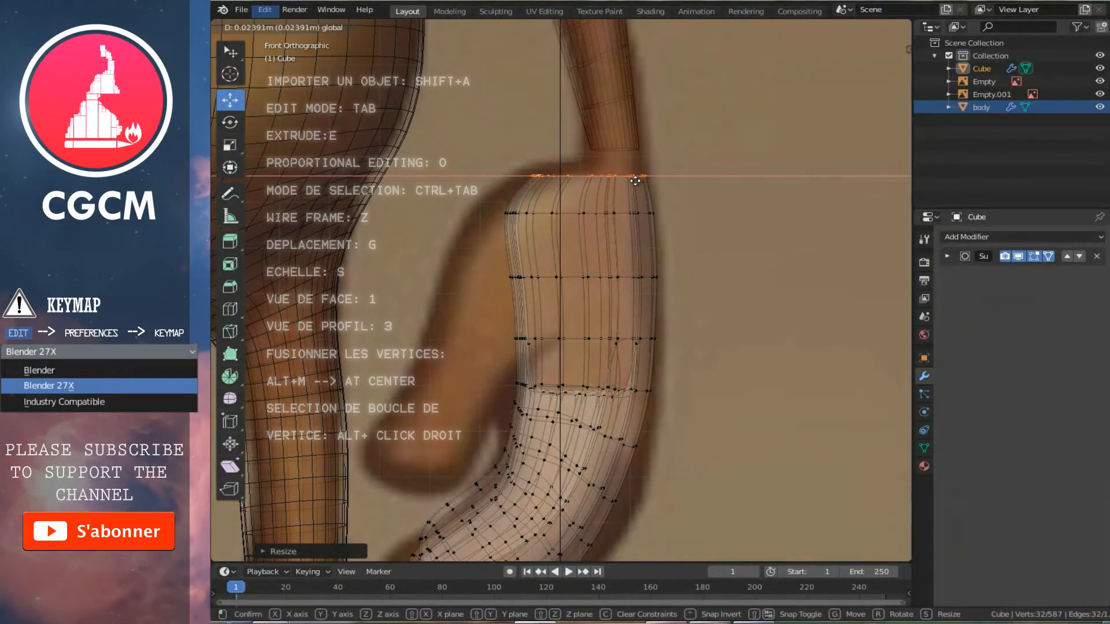
left_click(635, 181)
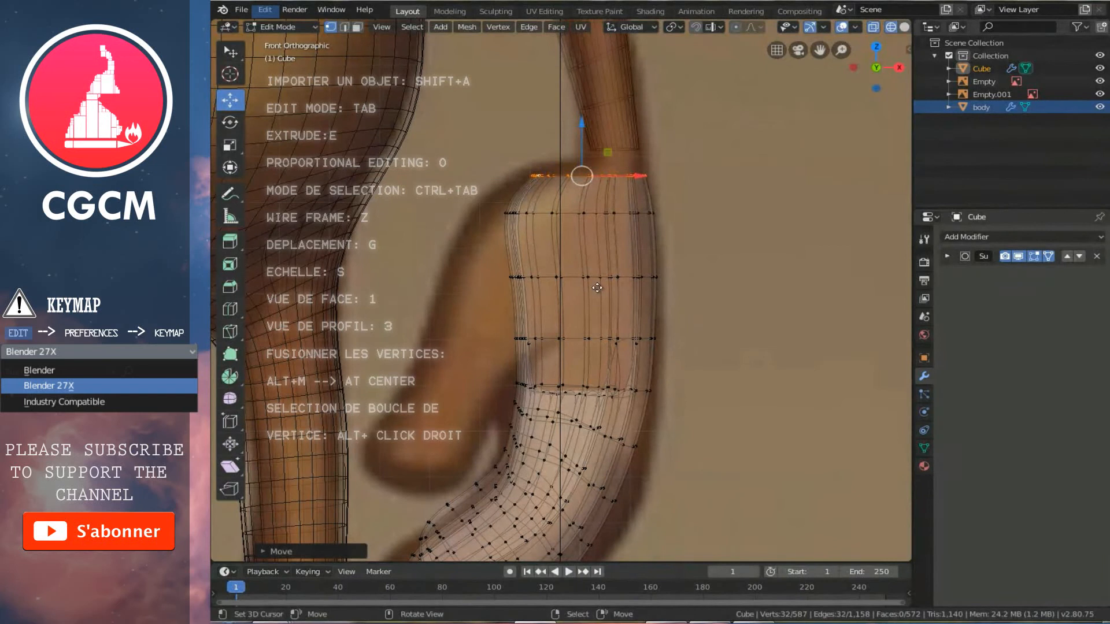
Step: Extrude the rim up to the arm's end, scale it down to the wrist width and move it about -0.02 m along X
key("e")
left_click(615, 263)
key("s")
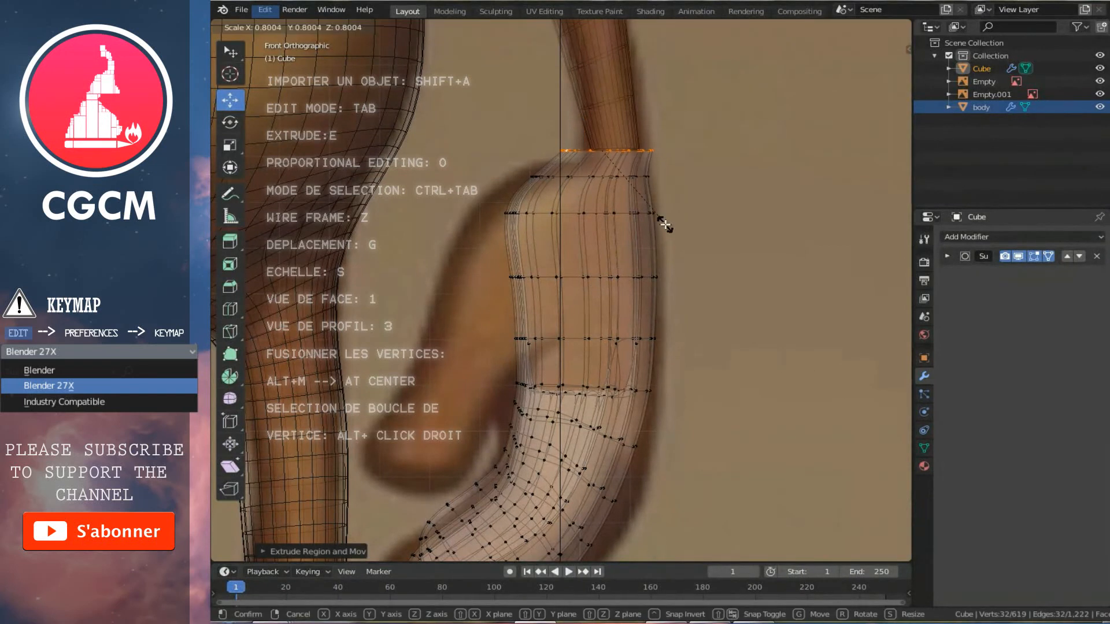
left_click(664, 215)
key("g")
key("x")
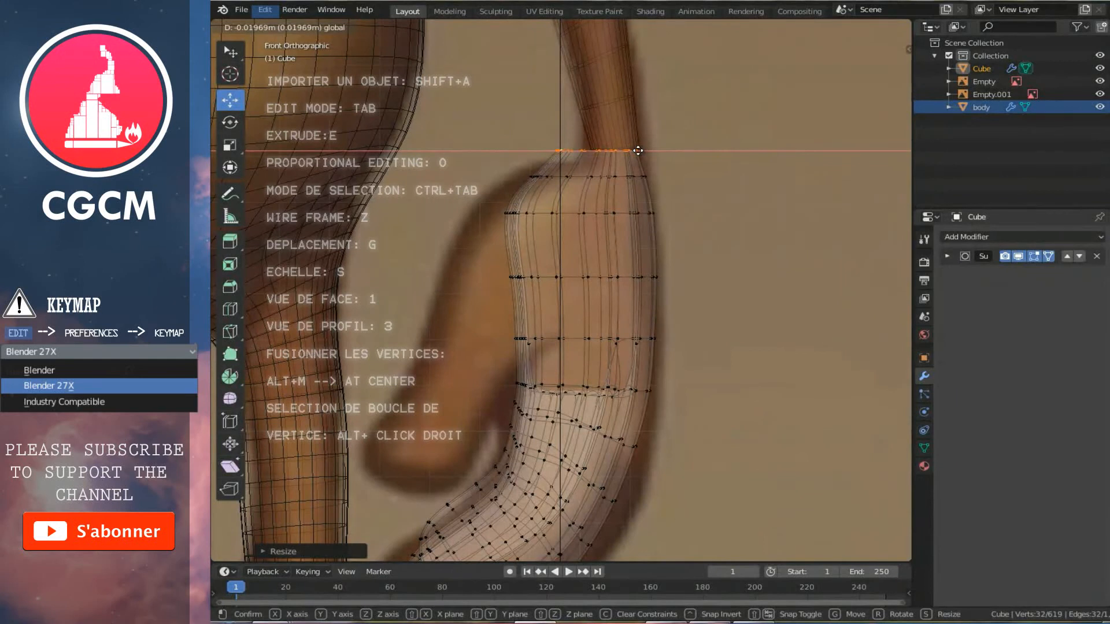
left_click(638, 150)
Step: Examine the hand's shape in solid shading and local view from several angles, including Object Mode in right view
scroll(643, 278, "down", 2)
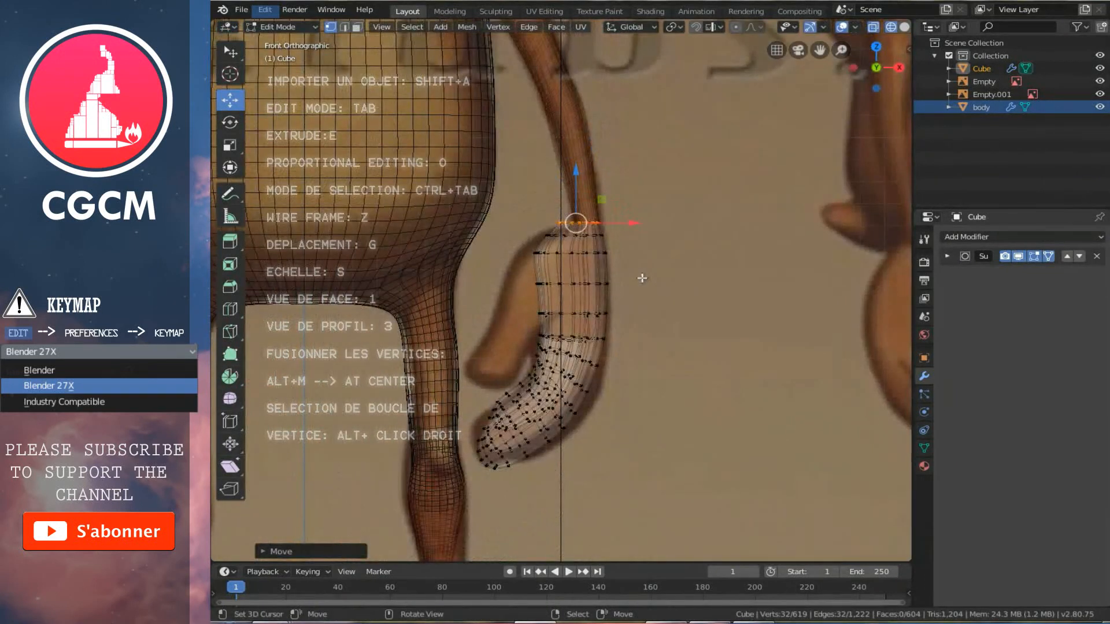
key("z")
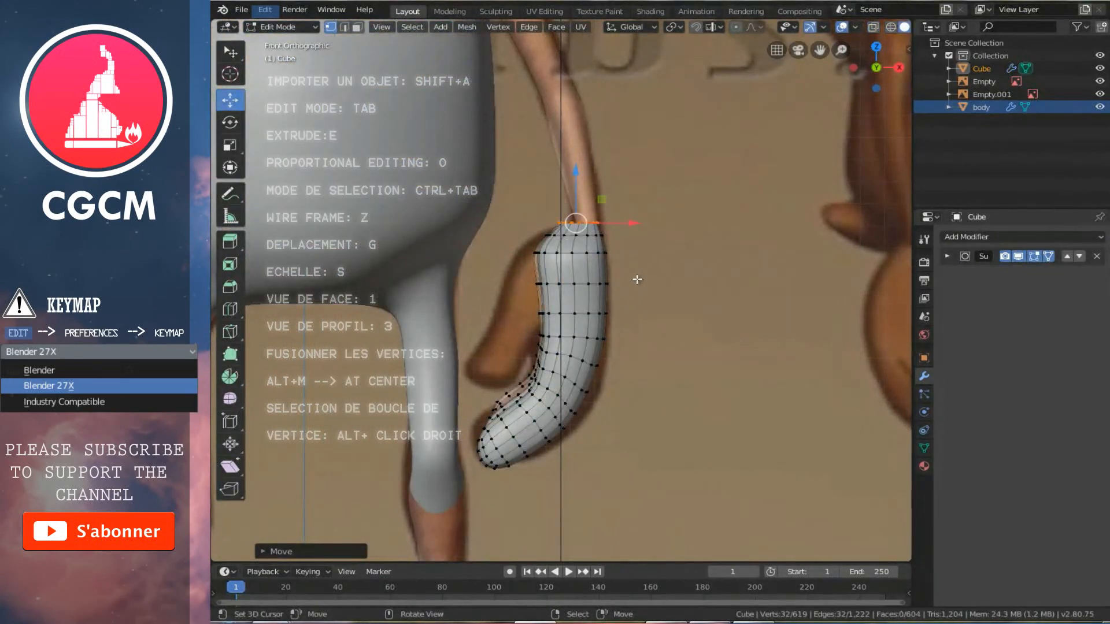
key("KP_Divide")
middle_click_drag(549, 340, 633, 308)
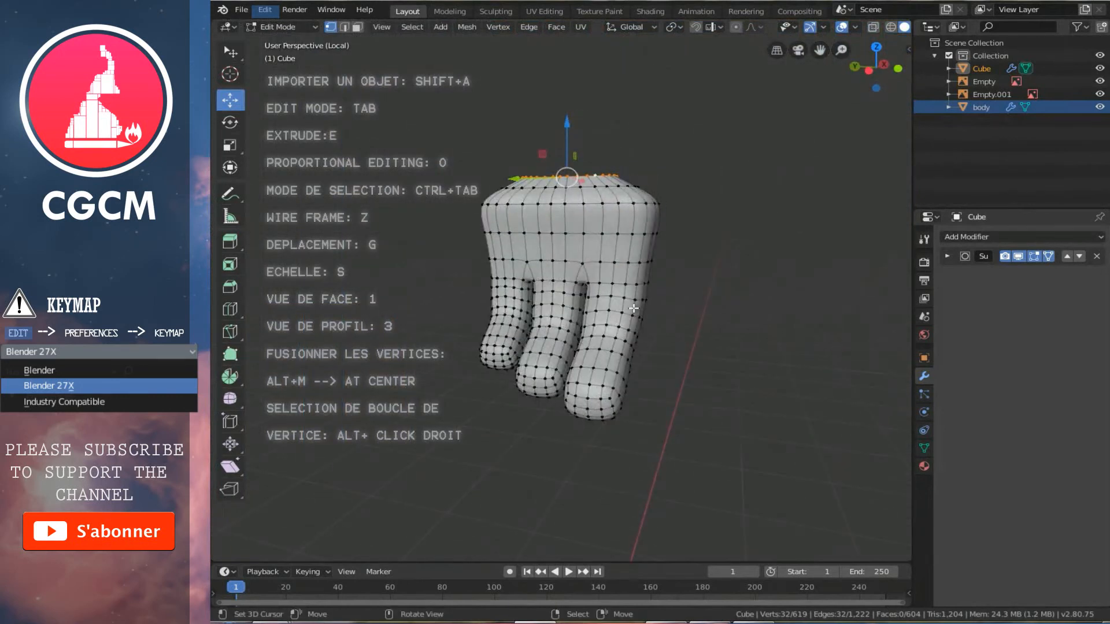
middle_click_drag(555, 246, 418, 270)
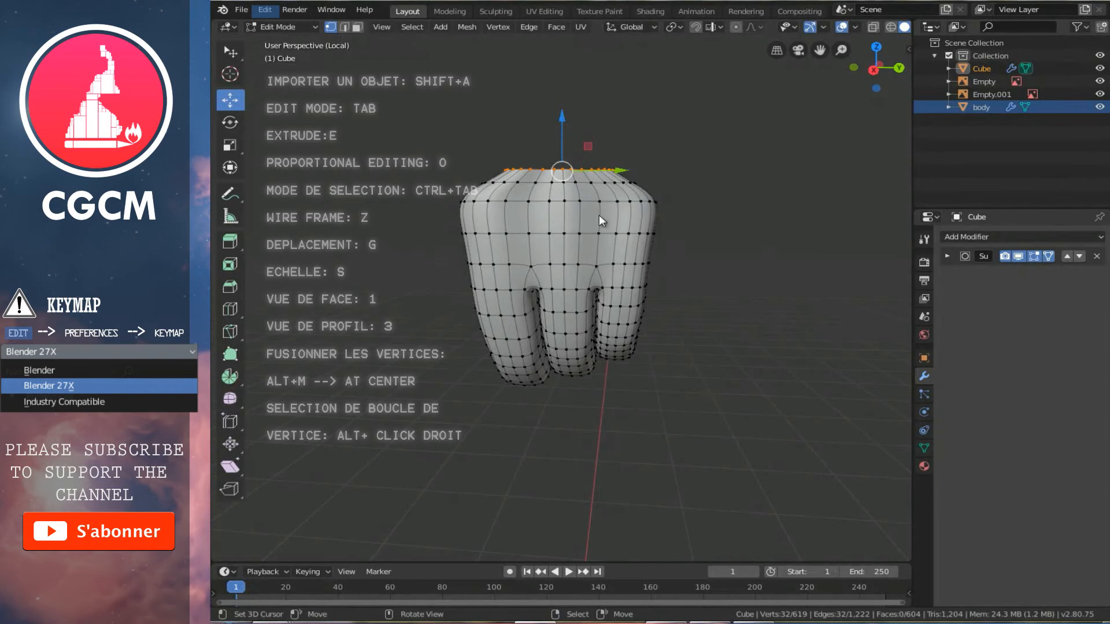
key("Tab")
middle_click_drag(453, 243, 417, 271)
key("3")
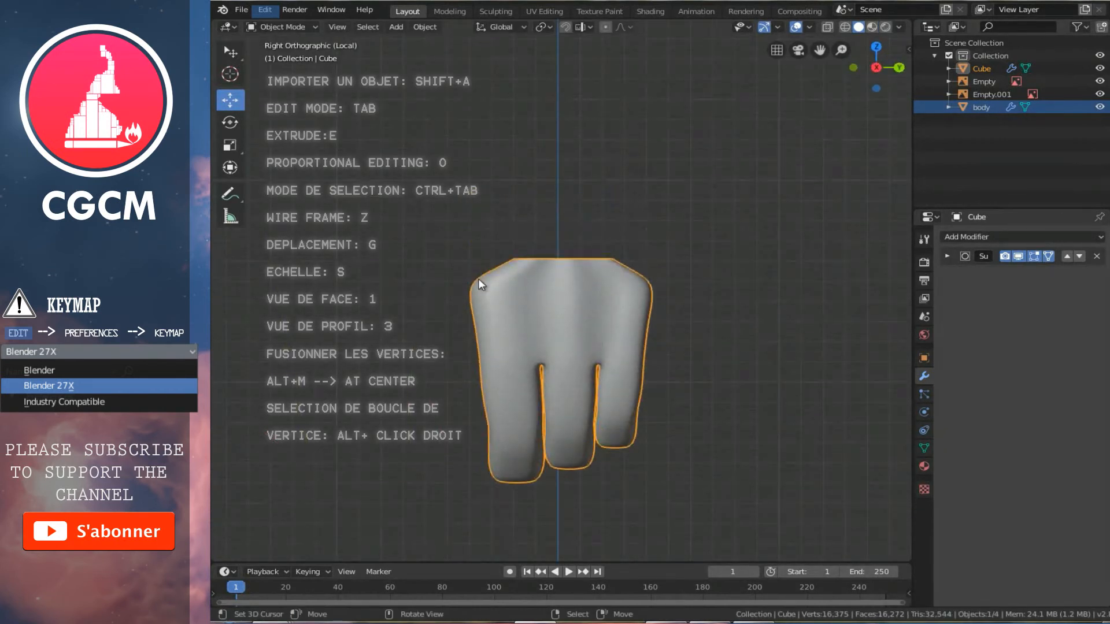
Step: In Edit Mode, grow the wrist rim selection four times over the palm and apply Smooth Vertices repeatedly
scroll(477, 279, "up", 2)
key("Tab")
key("ctrl+KP_Add")
key("ctrl+KP_Add")
key("ctrl+KP_Add")
key("ctrl+KP_Add")
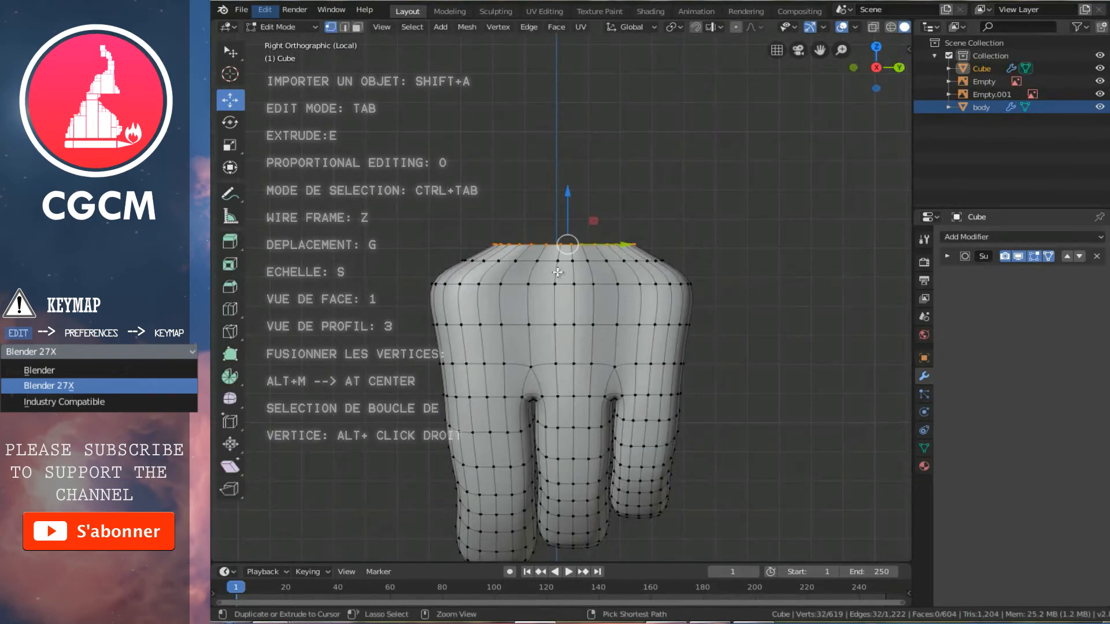
key("w")
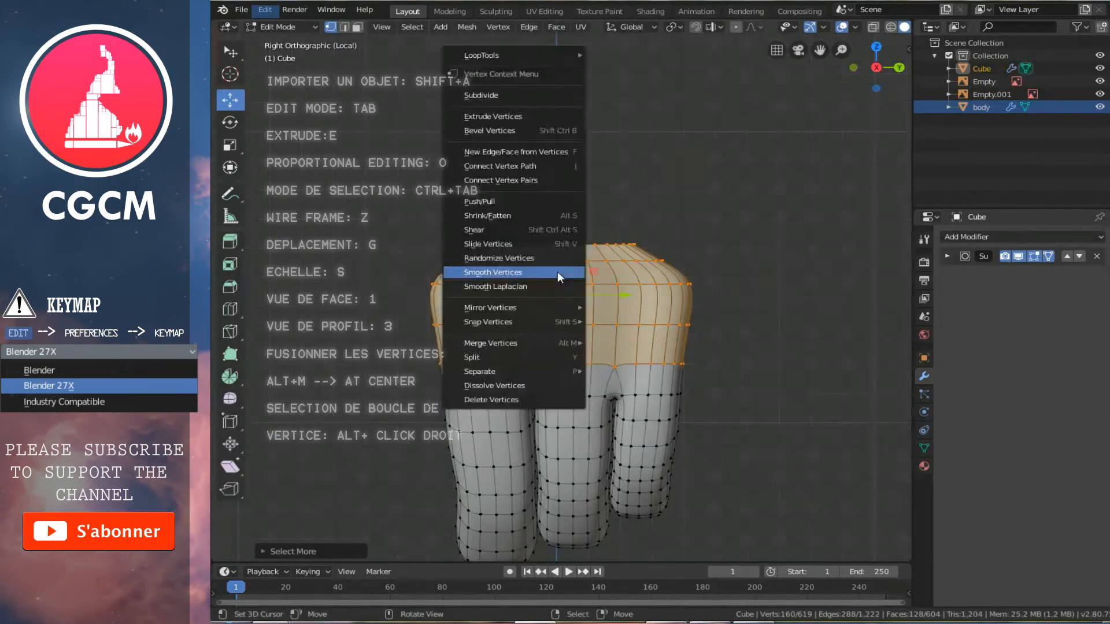
left_click(552, 271)
key("w")
left_click(552, 271)
key("w")
left_click(552, 272)
key("w")
left_click(551, 271)
key("w")
left_click(551, 271)
key("w")
left_click(552, 271)
key("w")
left_click(551, 271)
key("w")
left_click(551, 271)
key("w")
left_click(557, 293)
middle_click_drag(567, 295, 594, 311)
key("Tab")
key("Tab")
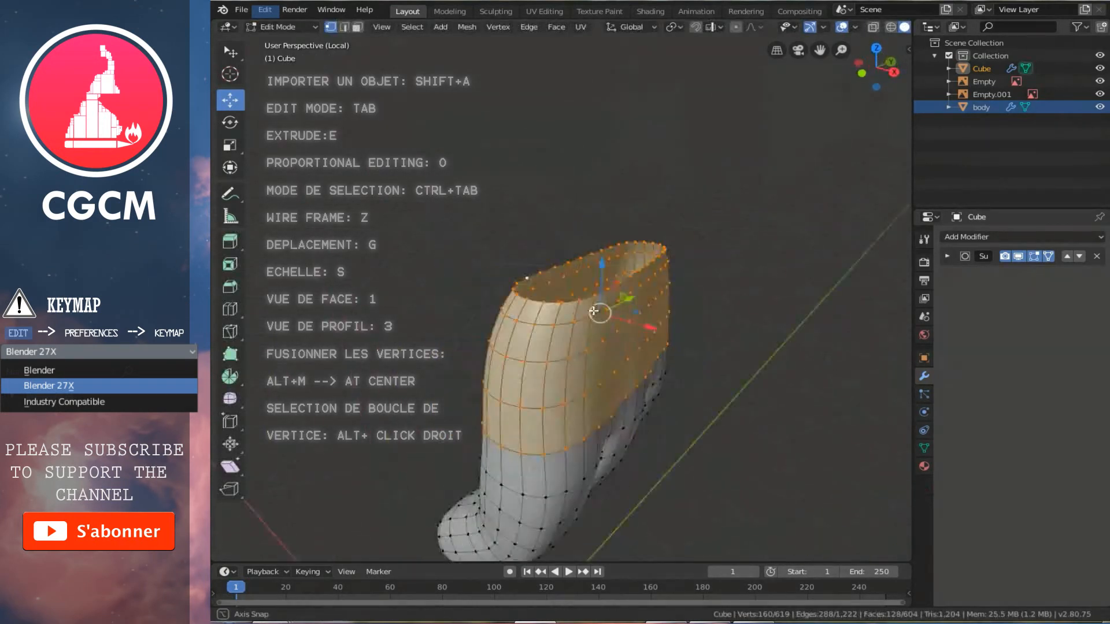
Step: Select the open wrist rim and widen it along X with the Scale tool and proportional editing
right_click(596, 301, "alt")
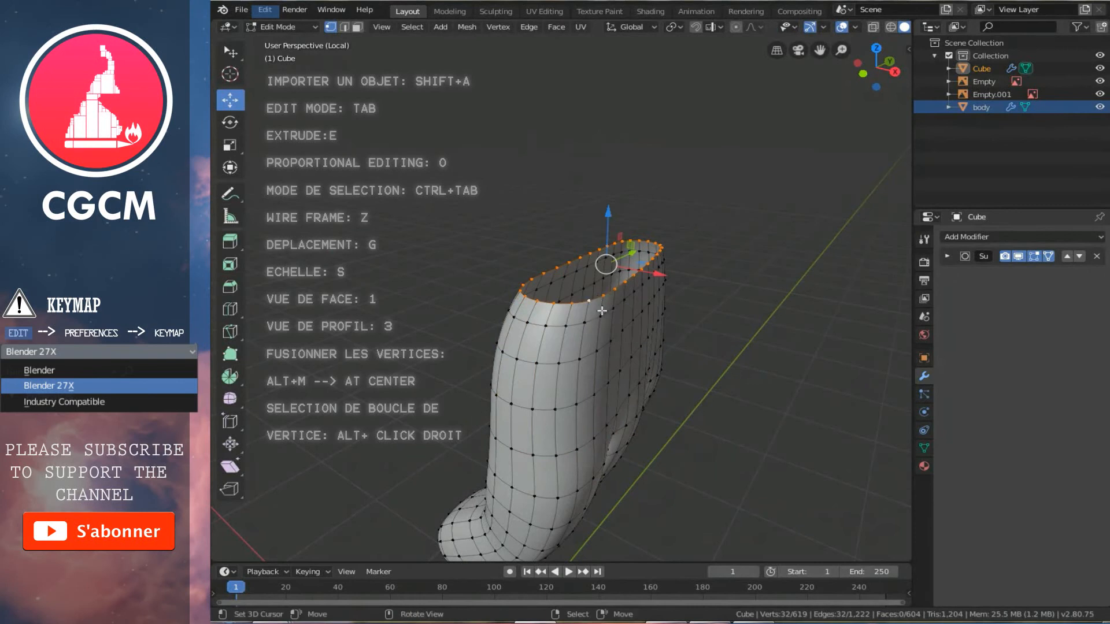
left_click(233, 149)
left_click_drag(659, 275, 697, 286)
scroll(679, 282, "down", 3)
scroll(685, 282, "down", 2)
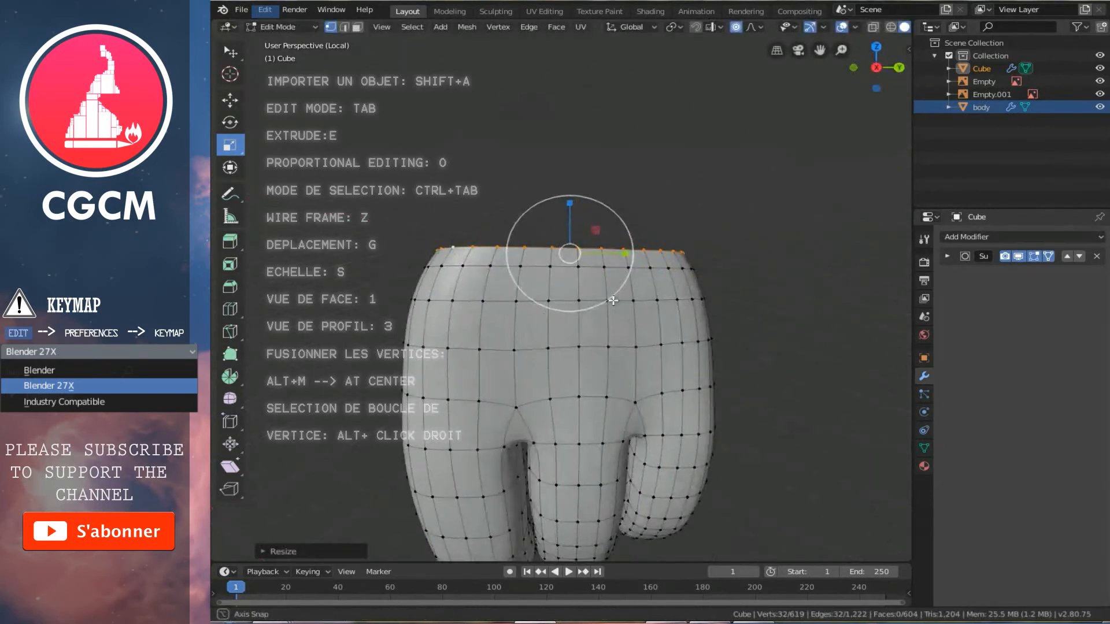
Step: With the Move tool, shift two vertices on the palm below the wrist rim slightly along negative X using proportional editing
key("Tab")
middle_click_drag(533, 295, 781, 297)
scroll(583, 305, "up", 2)
middle_click_drag(583, 305, 212, 152)
scroll(665, 315, "up", 2)
key("Tab")
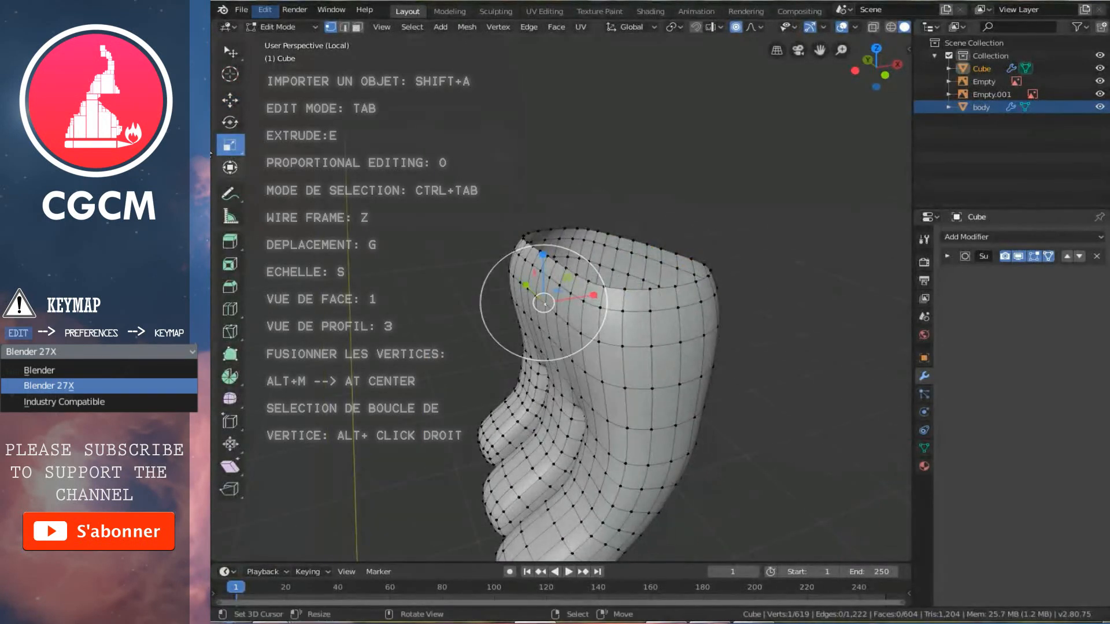
left_click(229, 106)
left_click_drag(596, 296, 578, 298)
middle_click_drag(577, 298, 540, 348)
right_click(544, 350)
left_click_drag(588, 341, 581, 340)
middle_click_drag(581, 340, 657, 286)
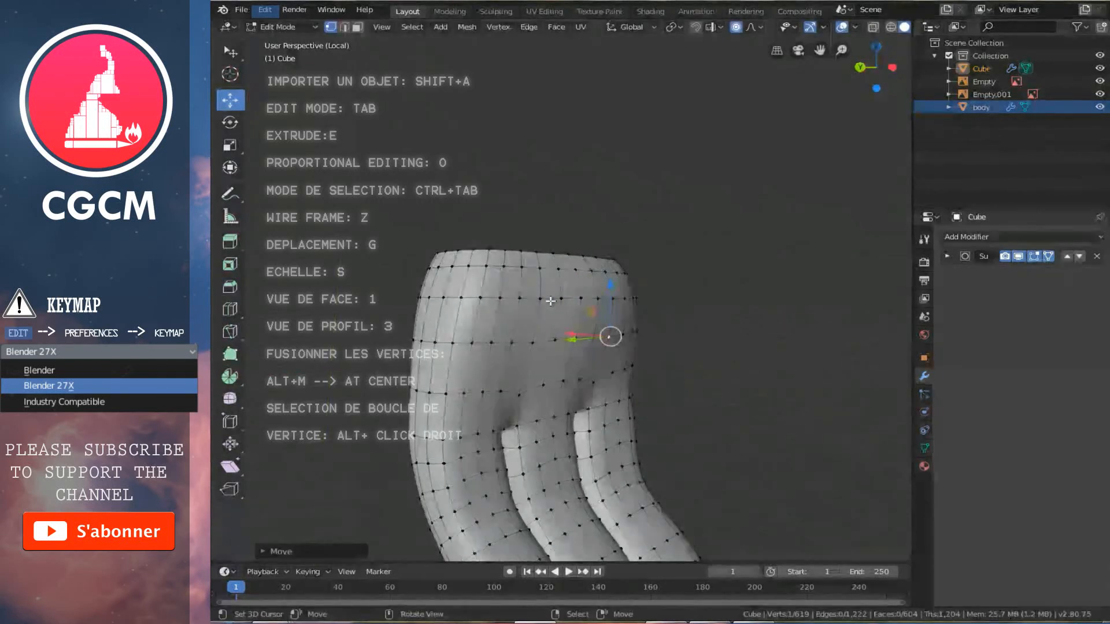
Step: Examine the hand's smoothed palm and sides in Object Mode from several angles
key("Tab")
scroll(669, 325, "down", 2)
middle_click_drag(538, 305, 590, 337)
scroll(639, 317, "up", 4)
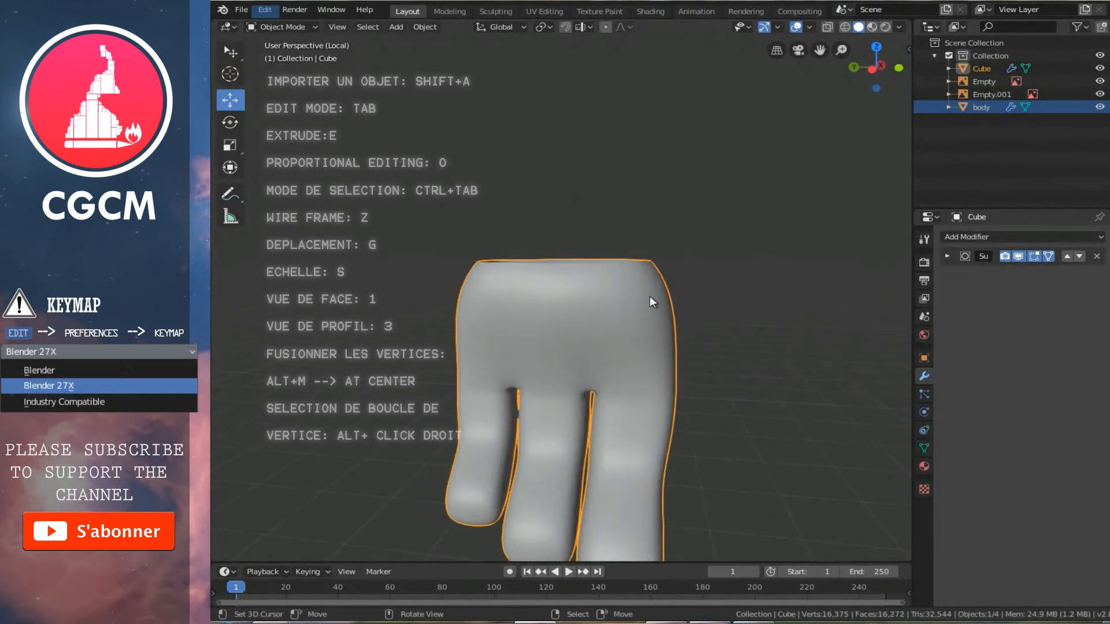
key("Tab")
left_click_drag(648, 301, 516, 298)
mouse_move(509, 299)
middle_mouse_down()
mouse_move(553, 299)
mouse_move(404, 312)
mouse_move(569, 302)
mouse_move(503, 318)
middle_mouse_up()
key("Tab")
key("Tab")
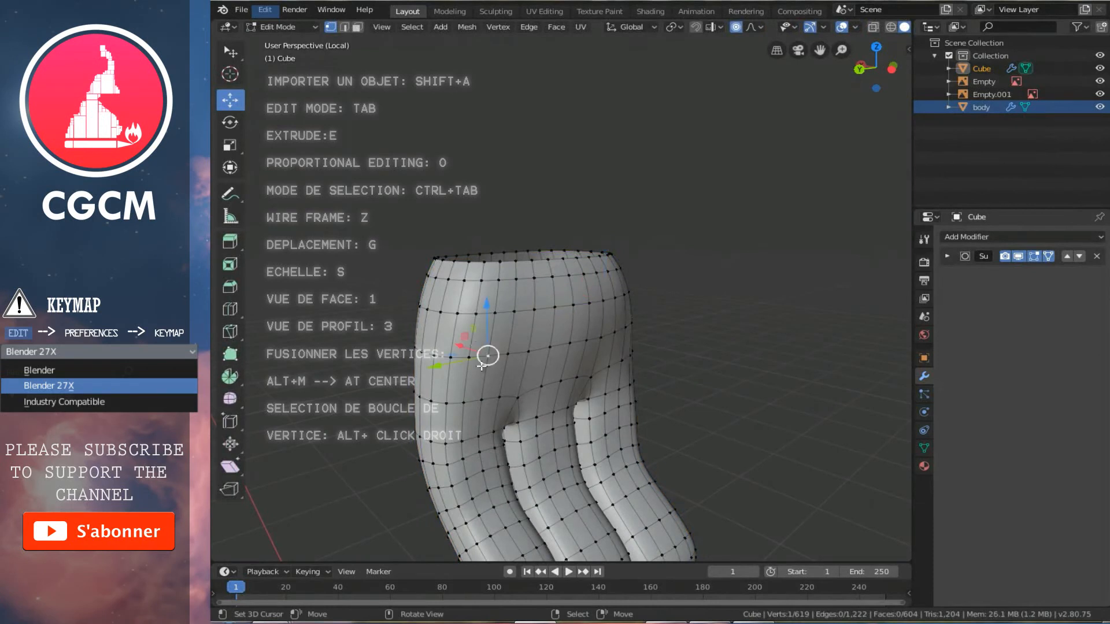
Step: Adjust three vertices on the little-finger side of the palm with the Move tool to even out its surface
left_click_drag(469, 359, 423, 370)
right_click(497, 311)
left_click_drag(452, 316, 471, 309)
scroll(469, 310, "up", 5)
right_click(422, 306)
middle_click_drag(421, 308, 438, 310)
left_click_drag(397, 302, 399, 341)
Step: Move two edge vertices on the little-finger side about 0.005 m and 0.007 m along Y with proportional editing
key("g")
key("y")
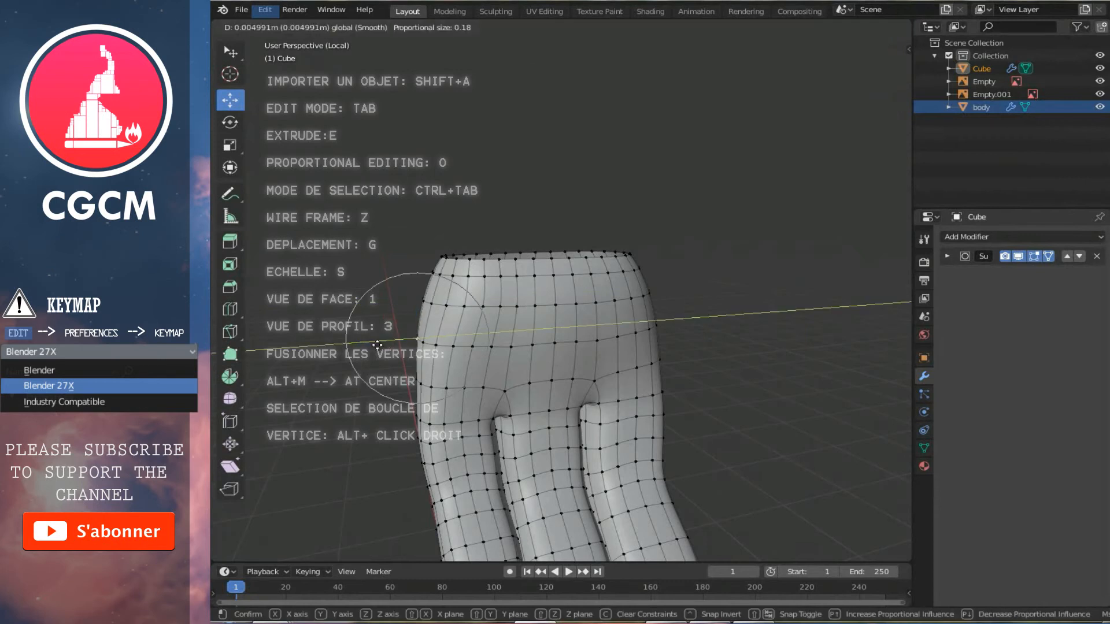
left_click(376, 345)
key("g")
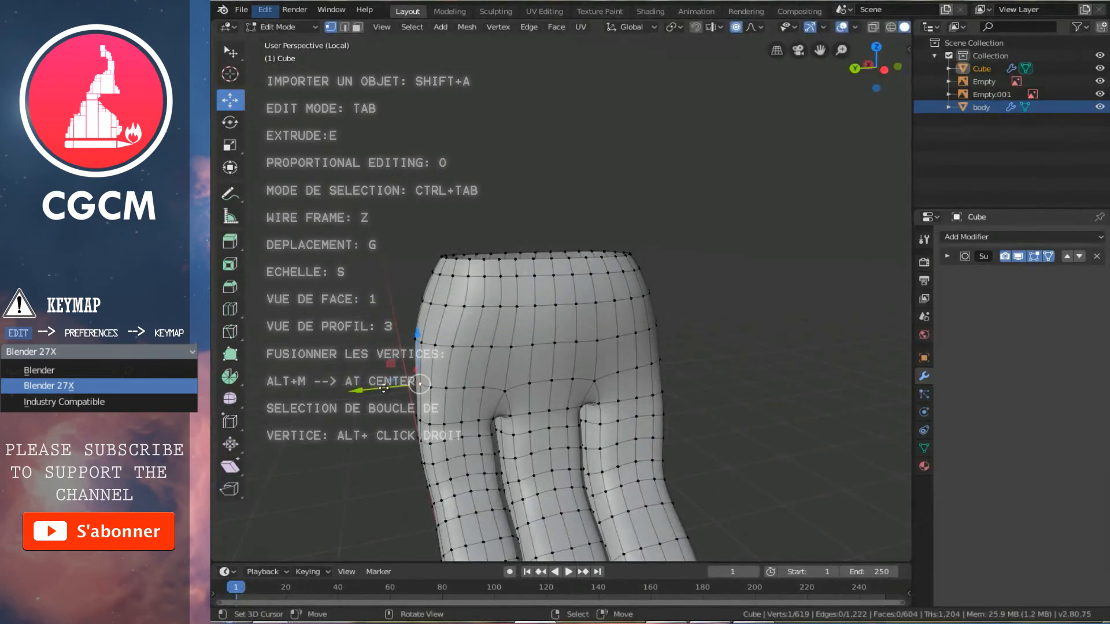
key("y")
scroll(375, 389, "down", 4)
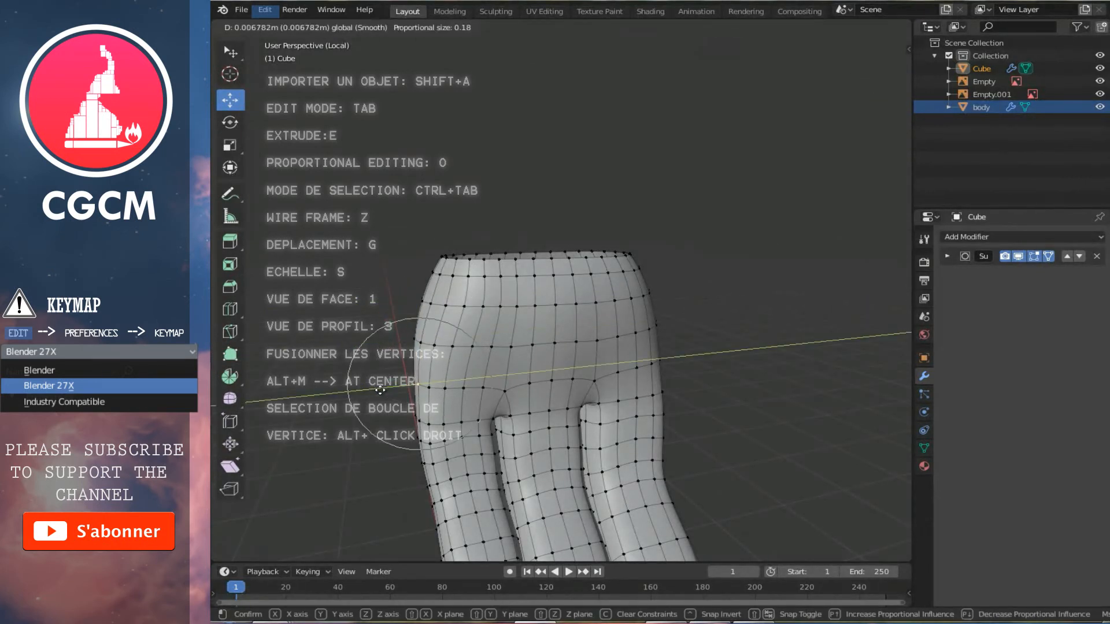
left_click(485, 315)
Step: Move the palm vertex near the wrist rim about 0.005 m along X with a proportional size of 0.26
middle_click_drag(473, 302, 524, 355)
key("g")
key("x")
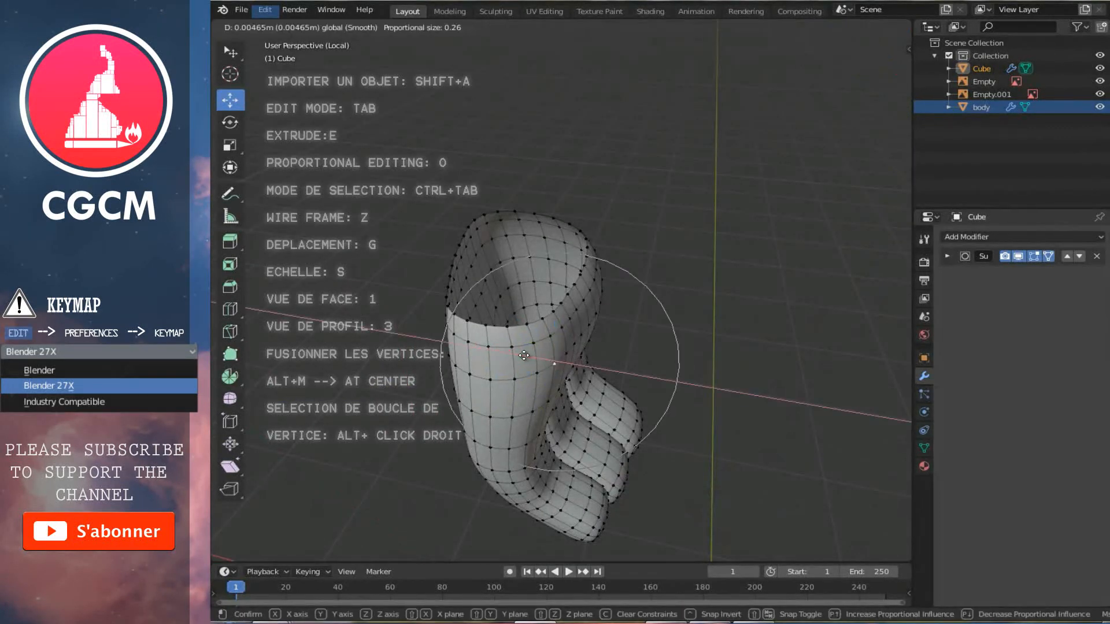
left_click(524, 354)
Step: Leave local view and, in see-through front view, move the inner palm vertex above the finger bases along X to match the reference
key("KP_3")
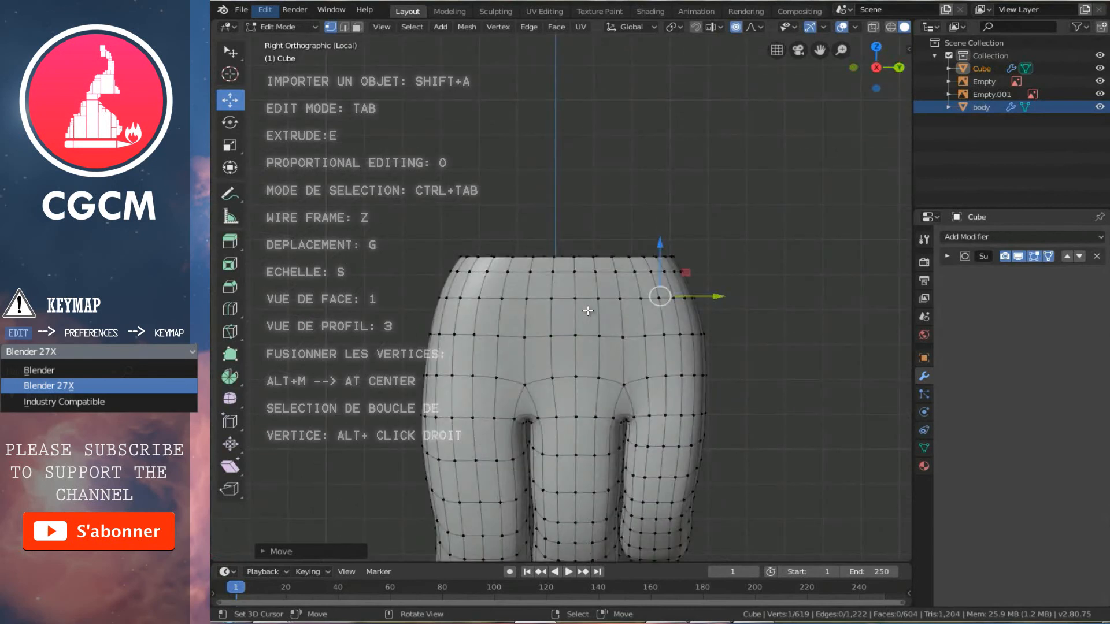
key("KP_1")
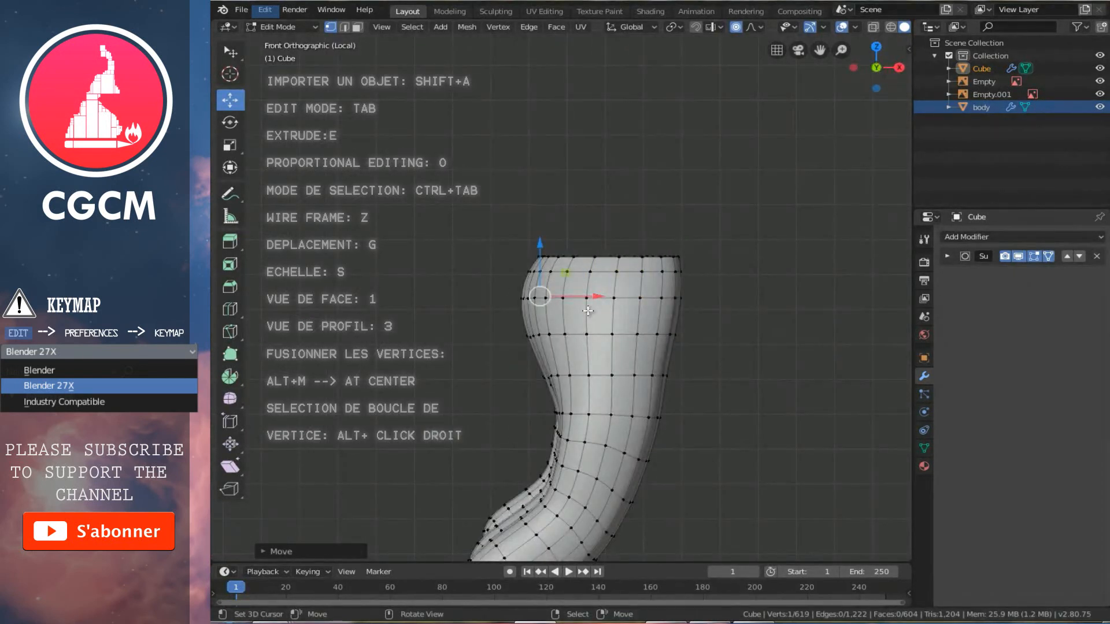
key("KP_Divide")
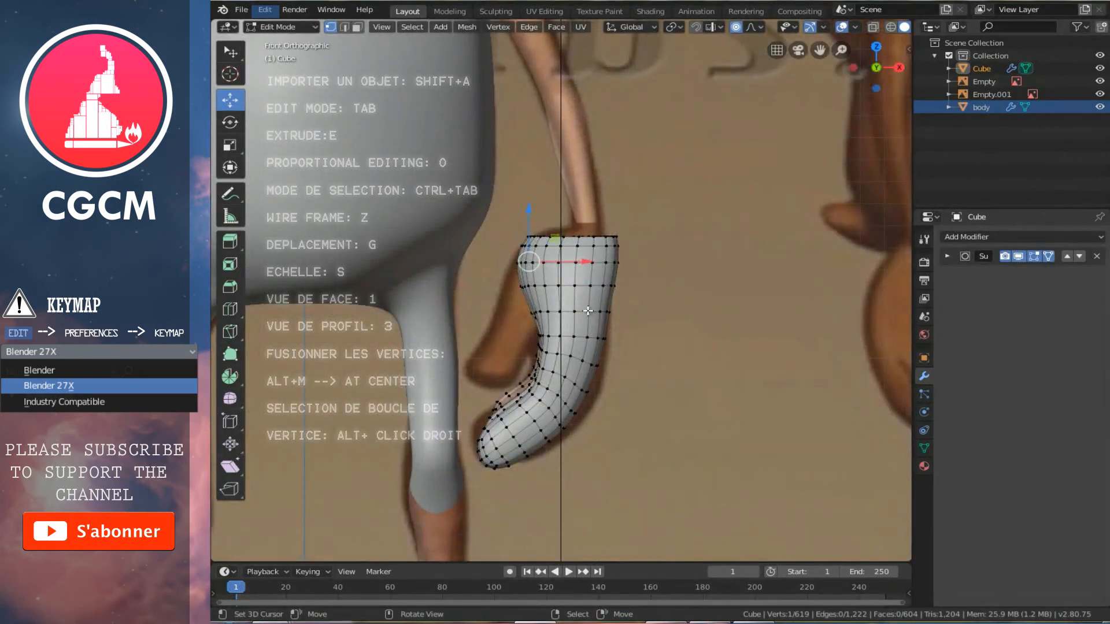
key("alt+z")
scroll(585, 269, "up", 6)
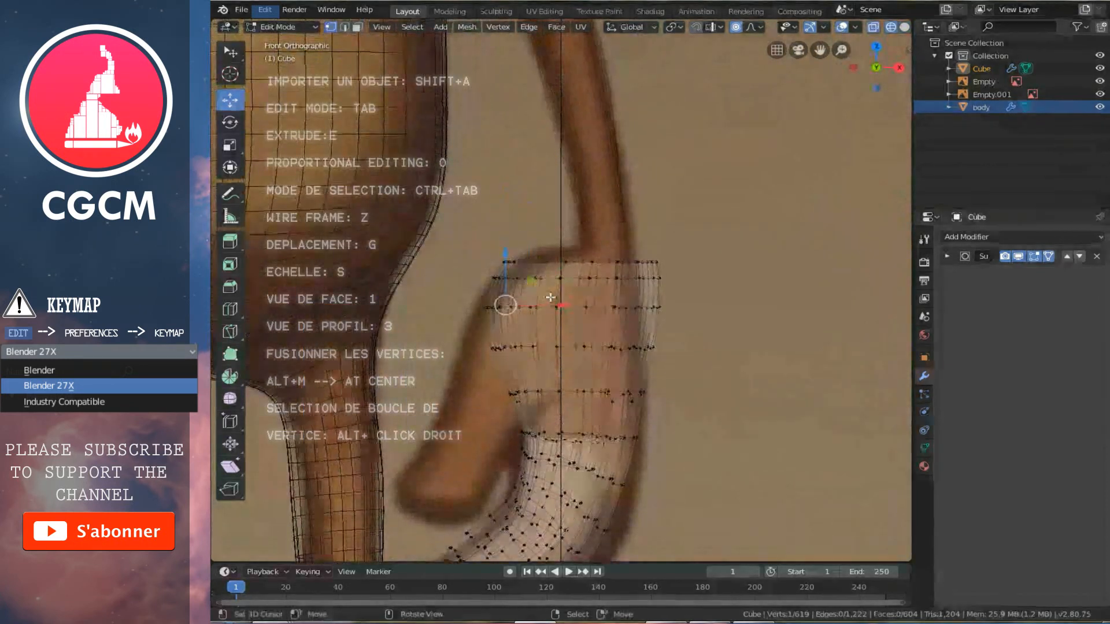
scroll(634, 330, "down", 7, "shift")
scroll(659, 315, "up", 1)
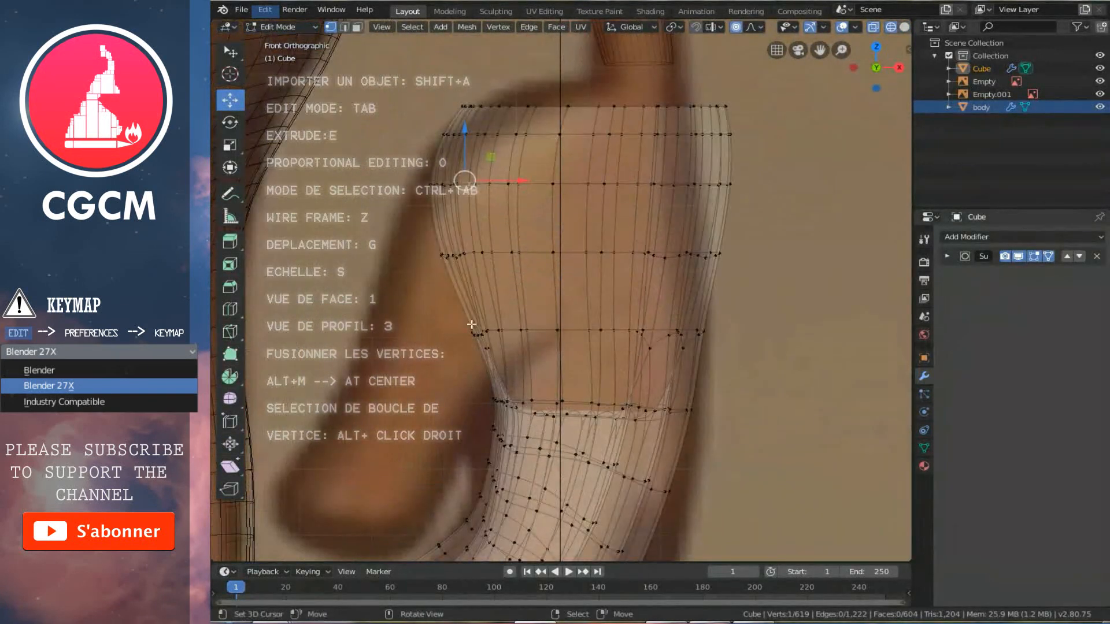
left_click_drag(515, 335, 537, 330)
right_click(500, 333)
key("z")
scroll(604, 256, "down", 4)
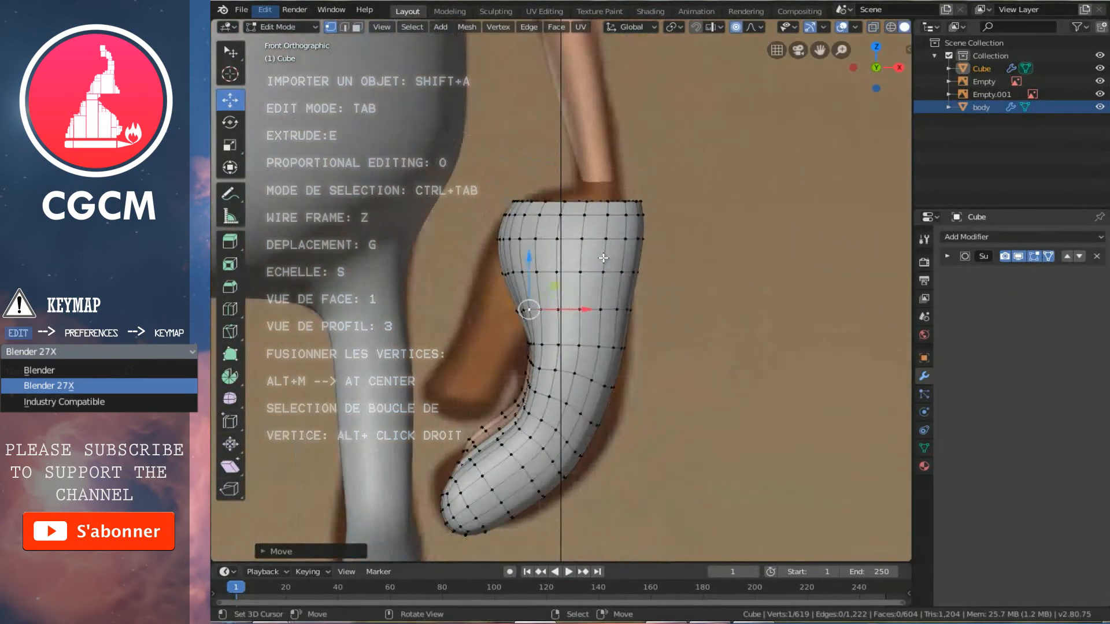
Step: Isolate the hand in local view, select its whole mesh and apply Smooth Vertices
scroll(604, 256, "up", 6, "shift")
mouse_move(632, 285)
middle_mouse_down()
mouse_move(526, 289)
mouse_move(678, 280)
middle_mouse_up()
key("KP_Divide")
scroll(510, 292, "down", 3)
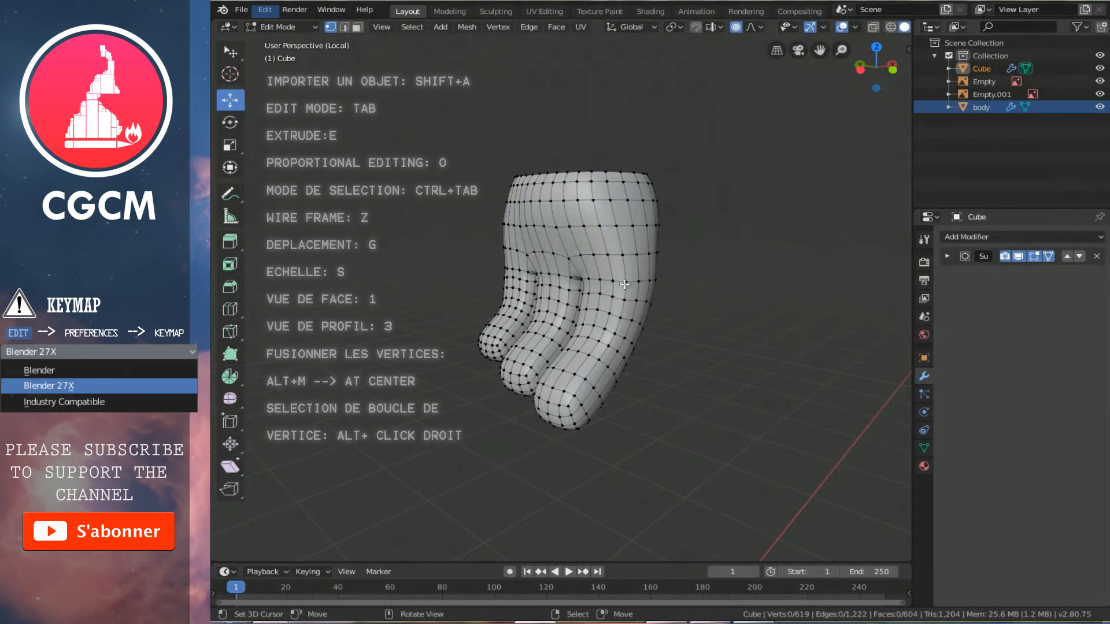
middle_click_drag(601, 271, 559, 288)
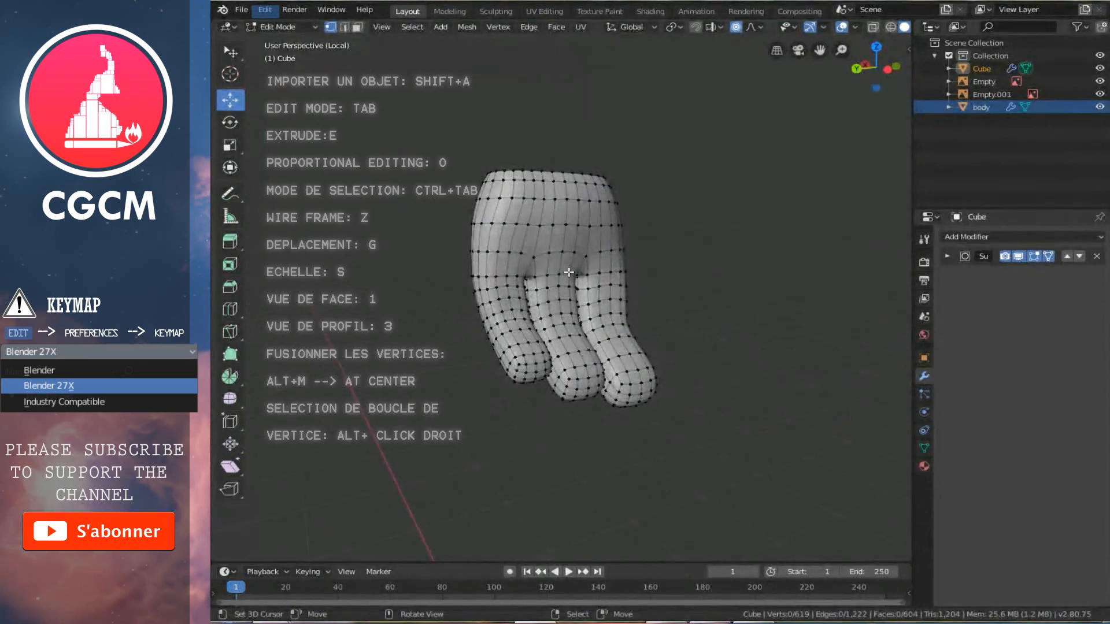
key("a")
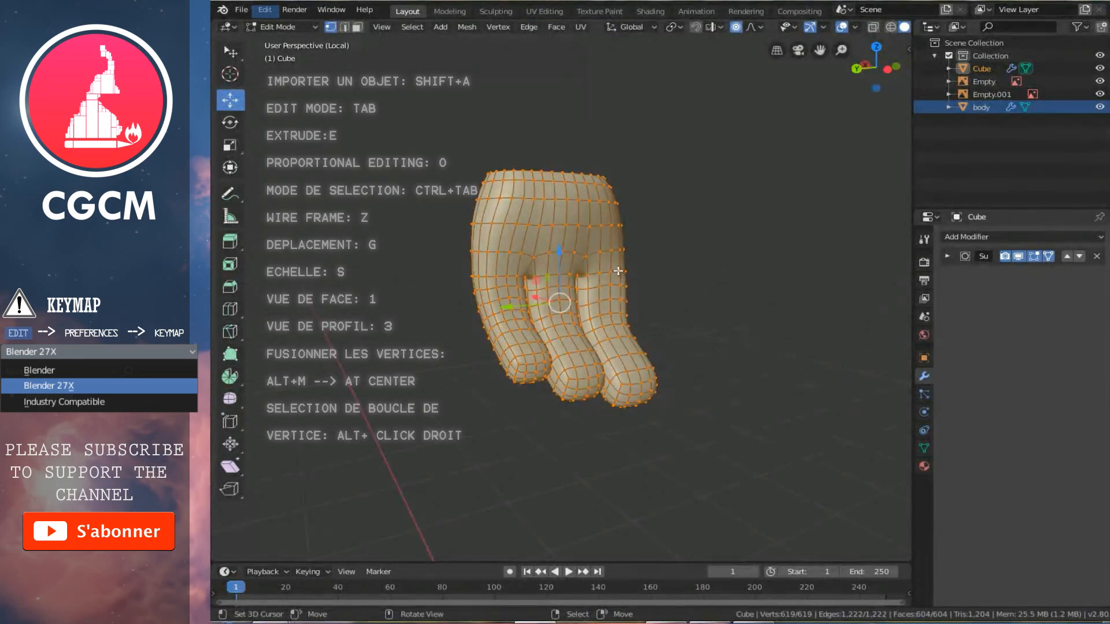
key("w")
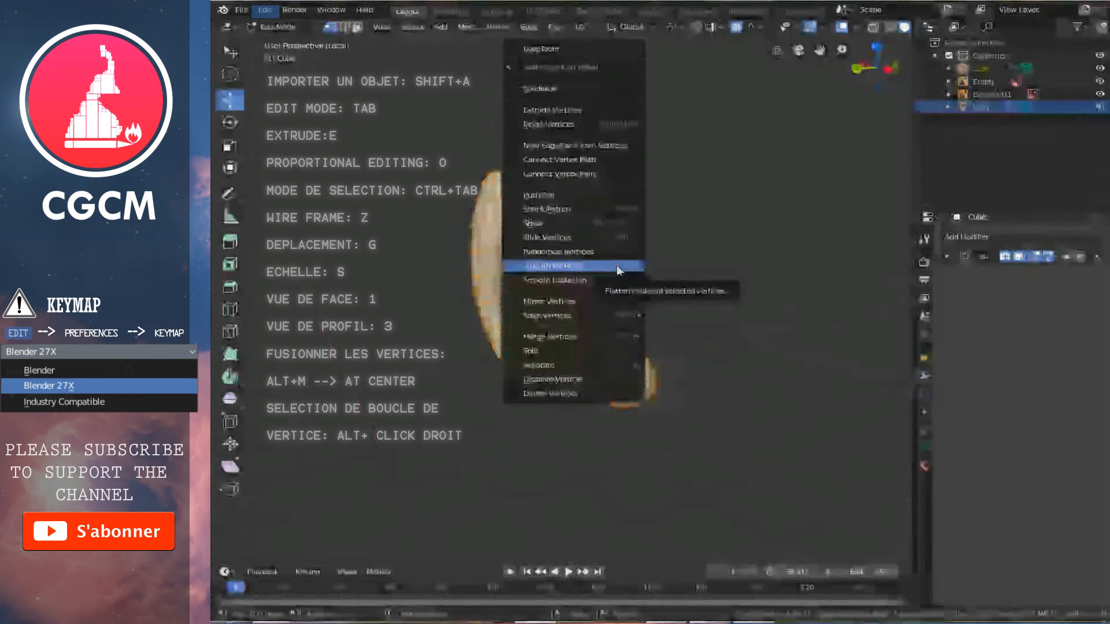
left_click(617, 265)
mouse_move(692, 271)
middle_mouse_down()
mouse_move(615, 277)
mouse_move(733, 247)
middle_mouse_up()
key("Tab")
Step: Nudge individual vertices around the palm between the wrist rim and the fingers to even out bumps
middle_click_drag(354, 219, 550, 193)
middle_click_drag(749, 284, 867, 279)
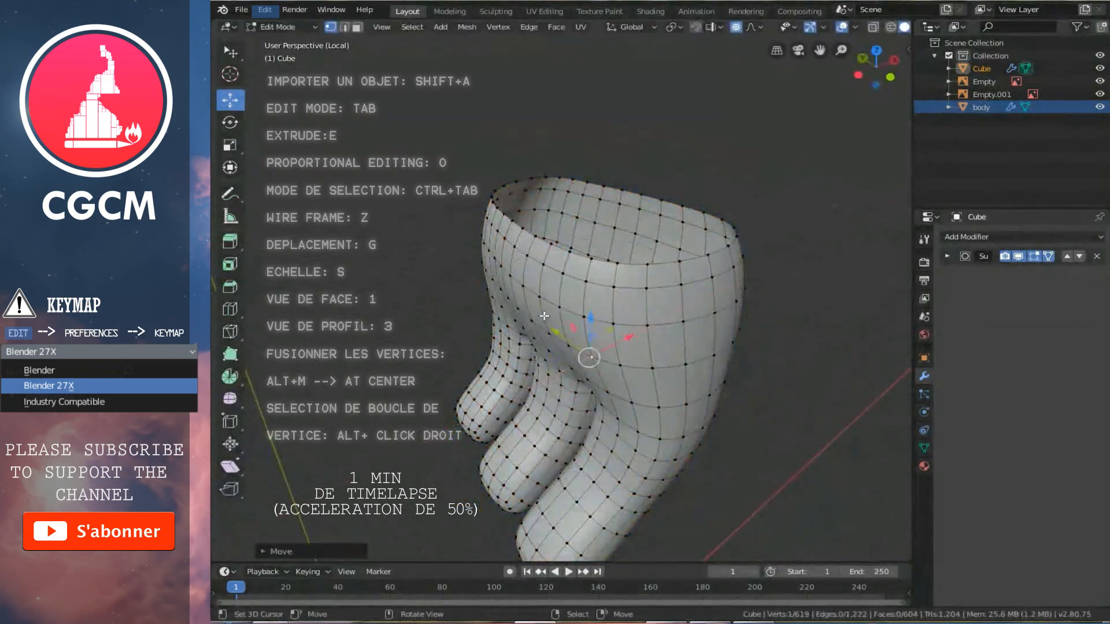
left_click_drag(520, 364, 524, 364)
right_click(566, 322)
left_click_drag(533, 316, 538, 317)
middle_click_drag(538, 316, 621, 292)
middle_click_drag(689, 332, 721, 345)
left_click_drag(721, 345, 709, 339)
scroll(714, 339, "up", 3)
right_click(634, 292)
left_click_drag(695, 293, 689, 294)
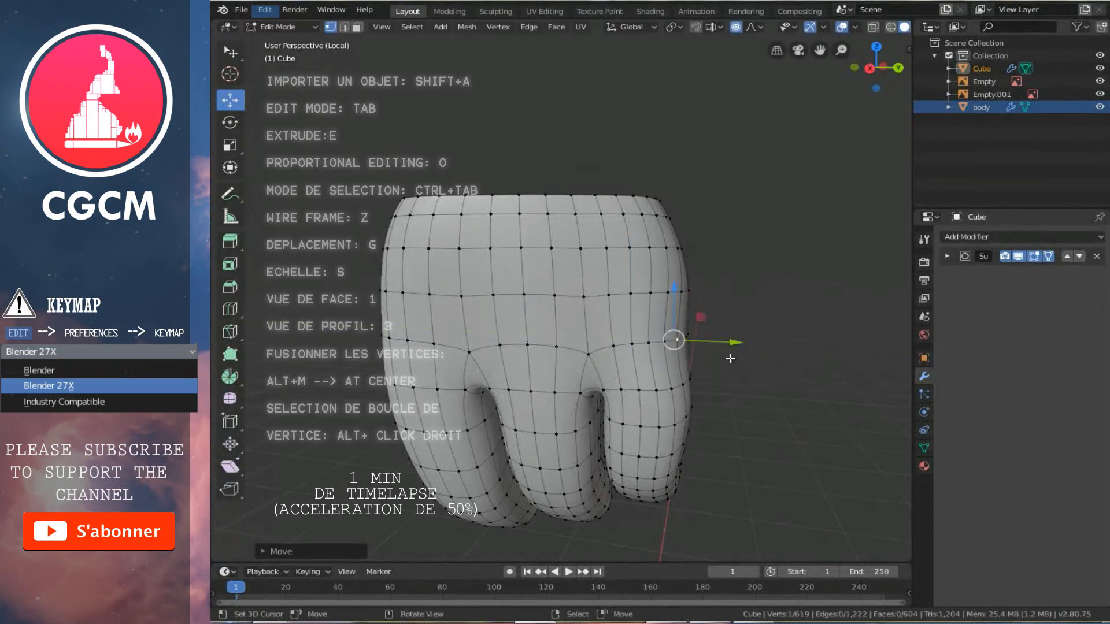
Step: Reposition two more vertices near the little-finger side of the palm with small moves
middle_click_drag(738, 340, 640, 376)
key("g")
left_click_drag(671, 374, 668, 374)
middle_click_drag(669, 374, 609, 416)
right_click(595, 398)
left_click_drag(602, 432, 598, 423)
middle_click_drag(598, 424, 444, 365)
Step: In left view, pull the vertices on the little-finger edge of the palm outward along Y
key("KP_1")
key("KP_3")
key("ctrl+KP_3")
scroll(438, 367, "up", 1)
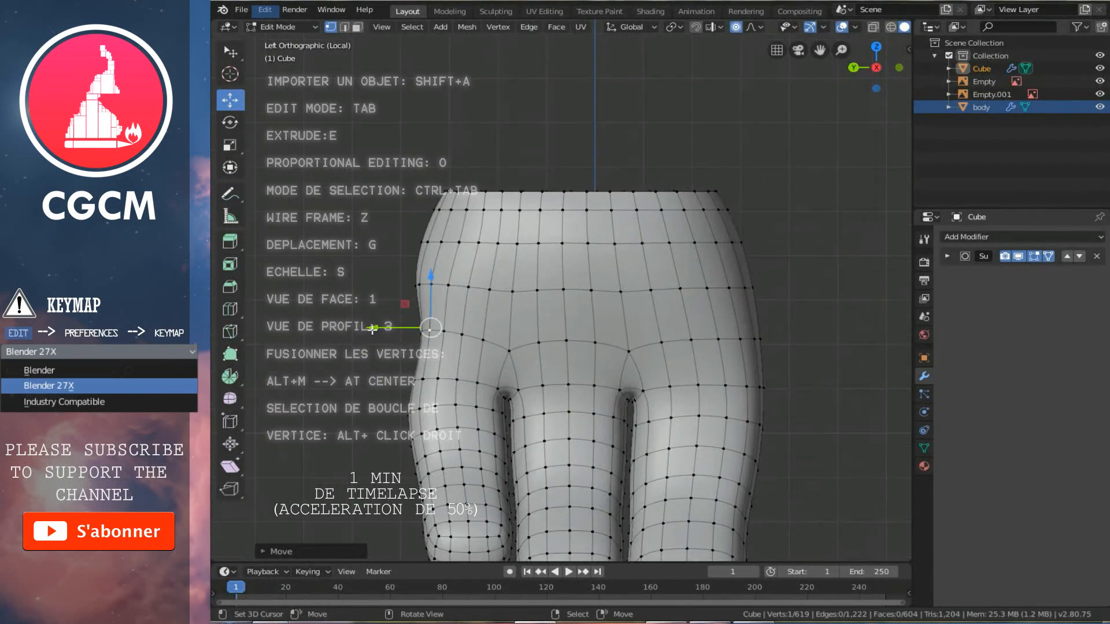
key("g")
key("y")
left_click(418, 297)
right_click(416, 287)
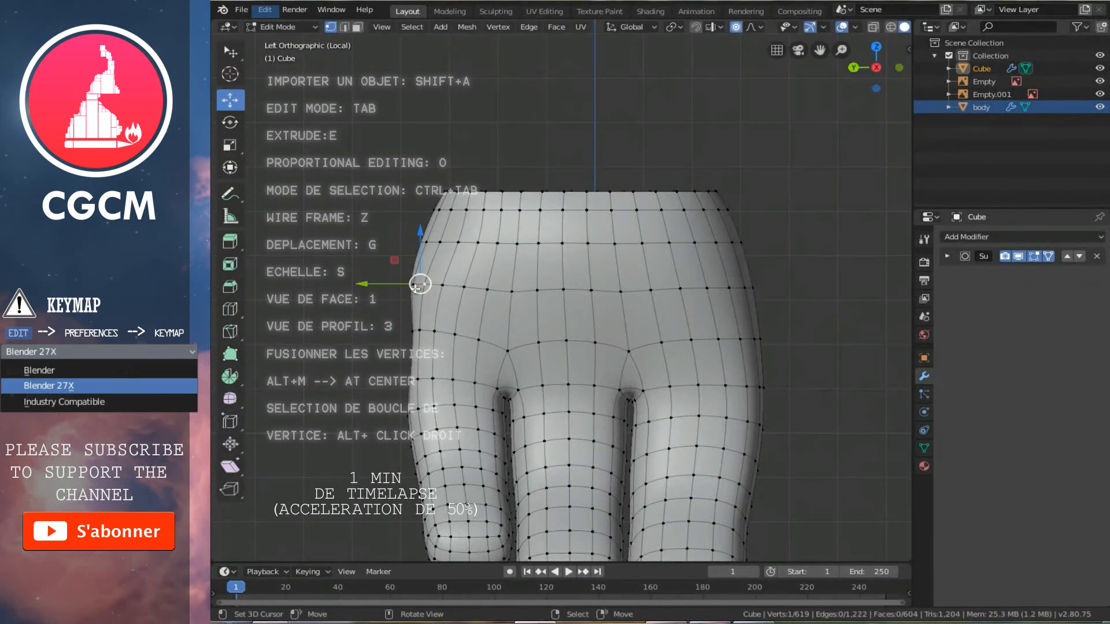
left_click_drag(359, 283, 346, 288)
middle_click_drag(438, 365, 487, 353)
key("ctrl+KP_3")
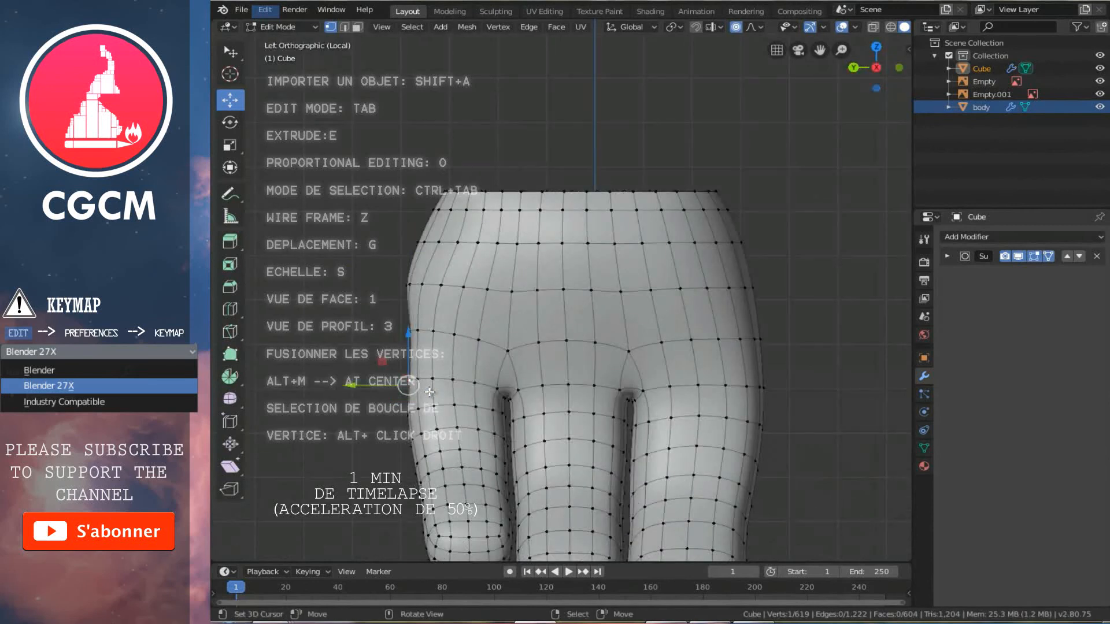
Step: Move the little-finger base vertex along Y and shift two vertices in the mid-palm row inward along Y
key("g")
key("y")
left_click_drag(346, 386, 346, 386)
right_click(438, 288)
left_click_drag(382, 286, 388, 286)
right_click(511, 292)
left_click_drag(456, 293, 469, 293)
Step: Shift three vertices in the row below the wrist rim and the rim's corner vertex inward along Y
right_click(500, 210)
left_click_drag(449, 207, 460, 207)
right_click(611, 210)
left_click_drag(564, 209, 573, 208)
right_click(703, 211)
left_click_drag(656, 209, 662, 209)
right_click(447, 191)
left_click_drag(400, 190, 410, 190)
Step: Circle-select the mesh through the palm's upper corner on the little-finger side and apply Smooth Vertices
scroll(499, 317, "down", 2)
middle_click_drag(499, 316, 519, 314)
key("ctrl+KP_3")
scroll(498, 302, "up", 2)
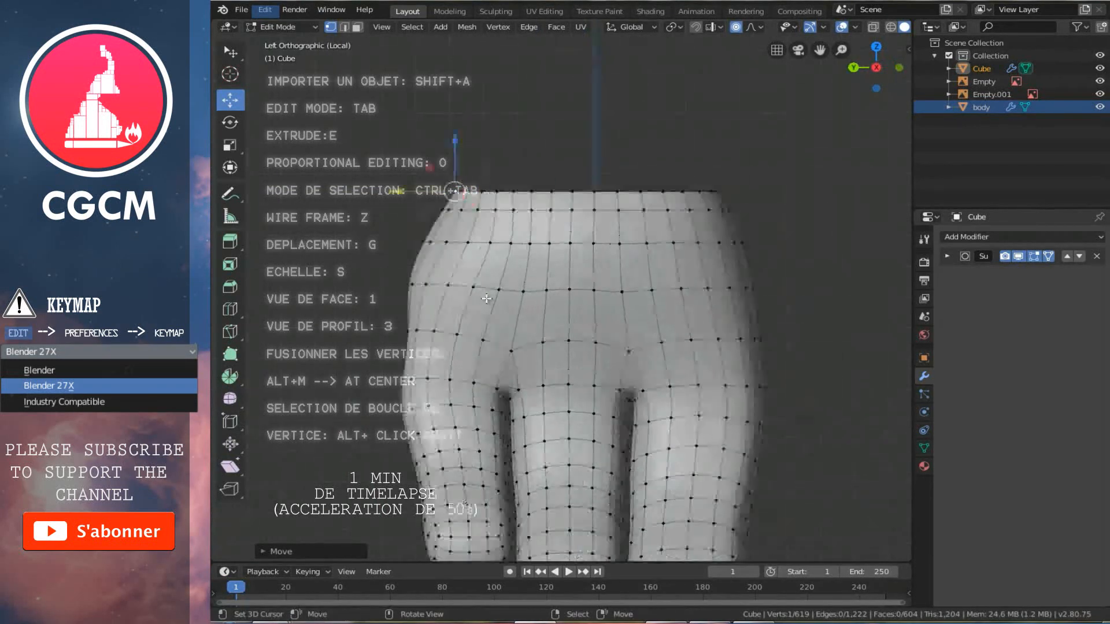
middle_click_drag(396, 286, 511, 289, "shift")
key("z")
key("c")
mouse_move(528, 278)
left_mouse_down()
mouse_move(508, 297)
mouse_move(533, 304)
mouse_move(546, 338)
mouse_move(543, 255)
mouse_move(601, 148)
mouse_move(548, 219)
left_mouse_up()
key("Escape")
key("z")
key("w")
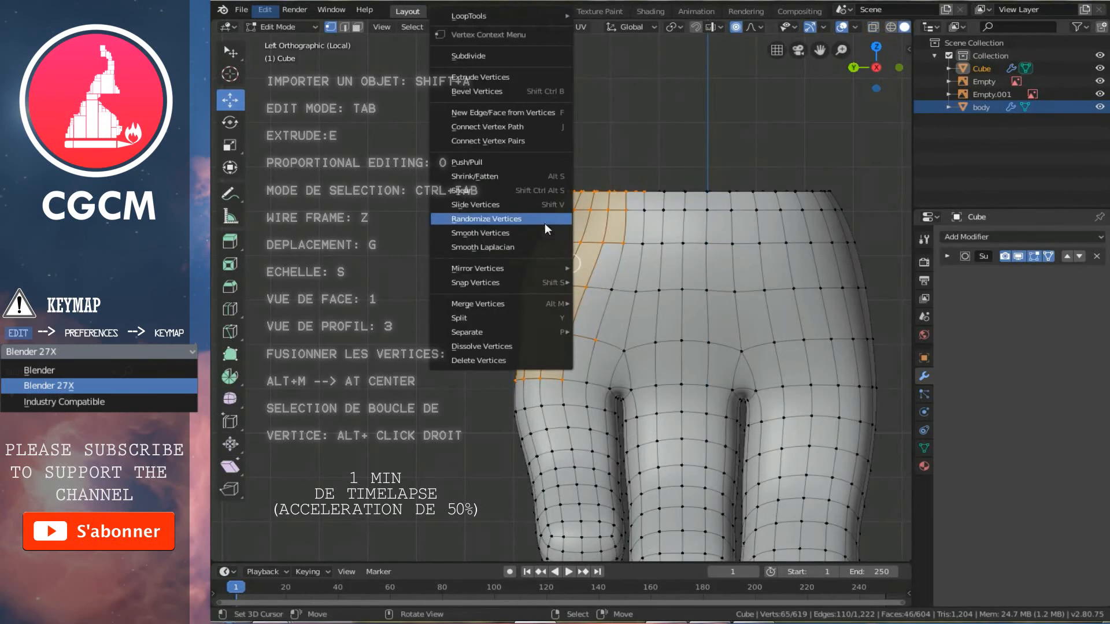
left_click(490, 233)
key("Tab")
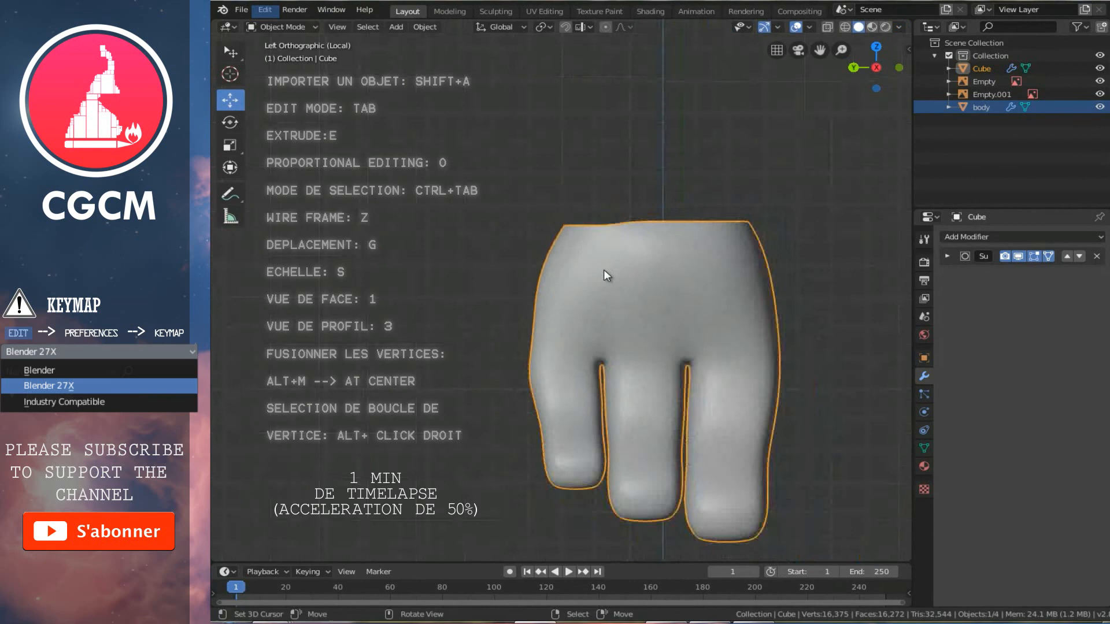
Step: Select the open wrist rim, try flattening it along Z with the Scale tool, and undo that scaling
scroll(607, 270, "up", 1)
scroll(607, 276, "up", 4, "ctrl")
scroll(606, 276, "up", 3, "shift")
key("Tab")
right_click(591, 256, "alt")
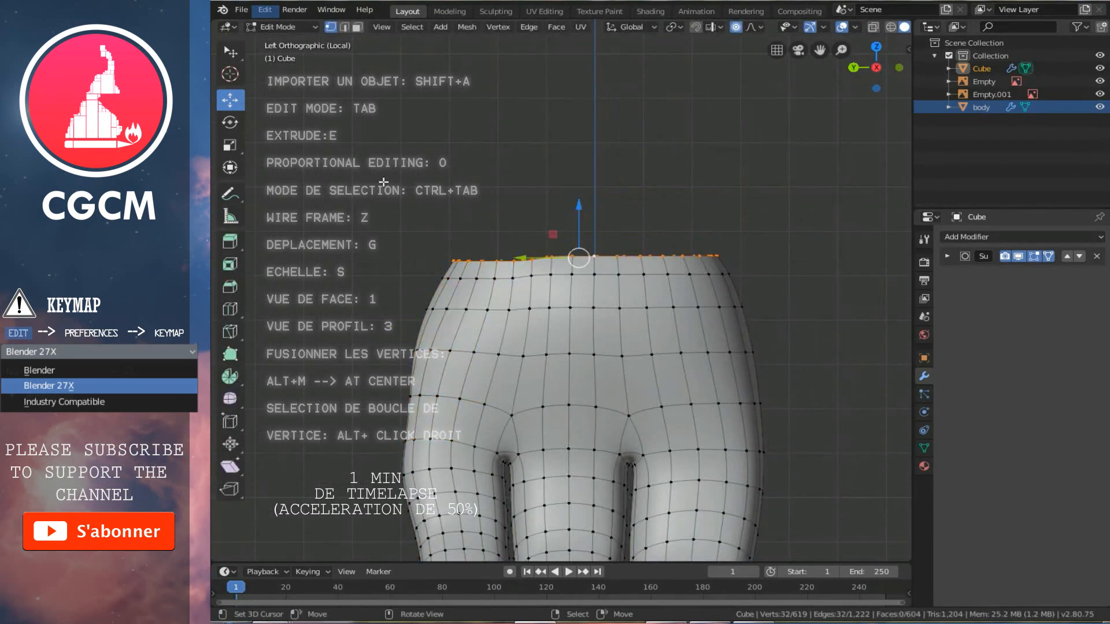
left_click(230, 145)
left_click_drag(575, 214, 581, 225)
key("ctrl+z")
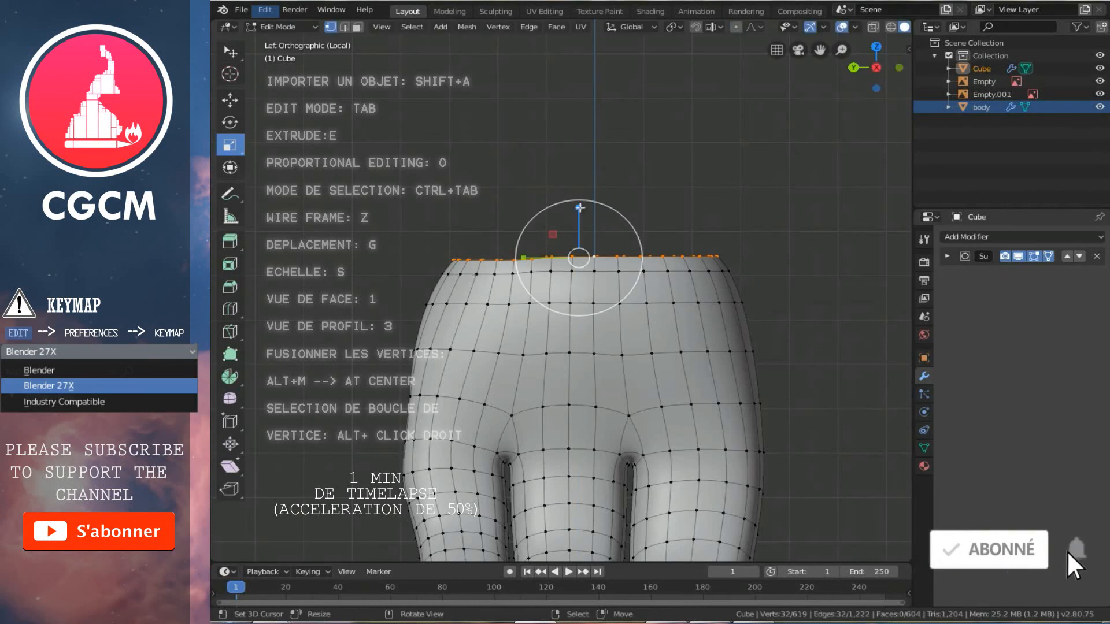
scroll(580, 215, "down", 3)
key("Tab")
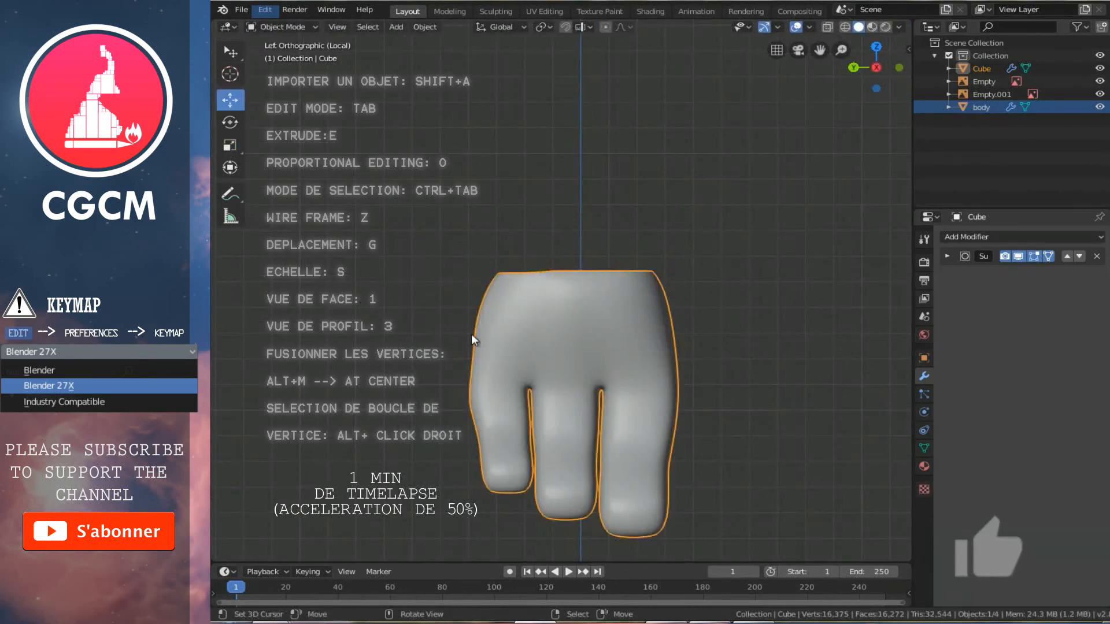
Step: In see-through shading, select the outer edge vertices at the largest finger's base and move them inward along Y
scroll(649, 384, "up", 5)
key("Tab")
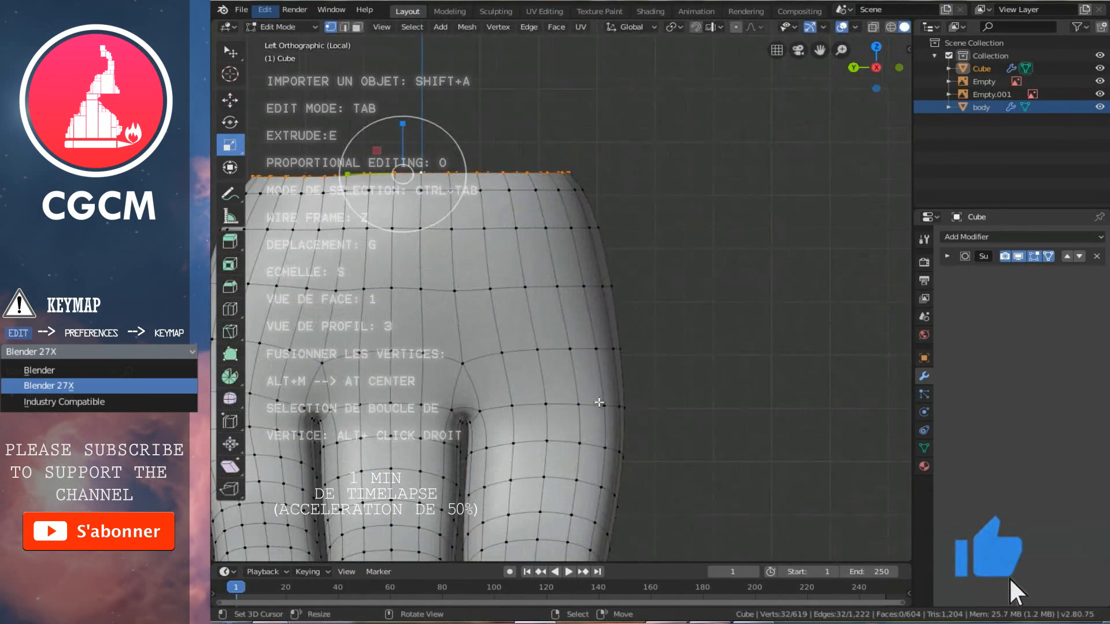
scroll(598, 403, "up", 2)
key("alt+z")
right_click(617, 395)
left_click(230, 99)
key("c")
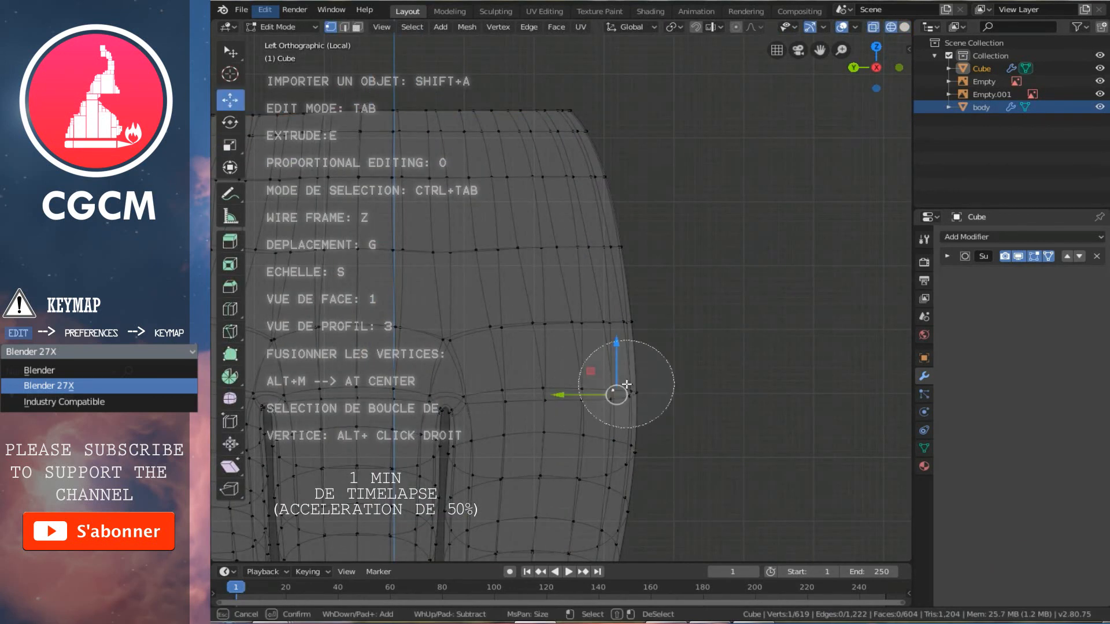
key("Escape")
left_click_drag(576, 397, 558, 399)
mouse_move(606, 342)
left_mouse_down()
mouse_move(605, 326)
mouse_move(542, 351)
left_mouse_up()
Step: Circle-select the next two vertex columns inward at the largest finger's base and check the contour in Object Mode
right_click(577, 394)
key("c")
left_click(574, 401)
key("Escape")
right_click(544, 398)
key("c")
left_click(542, 406)
key("Escape")
key("z")
scroll(600, 366, "down", 3)
key("Tab")
scroll(602, 367, "down", 2)
scroll(602, 366, "up", 2)
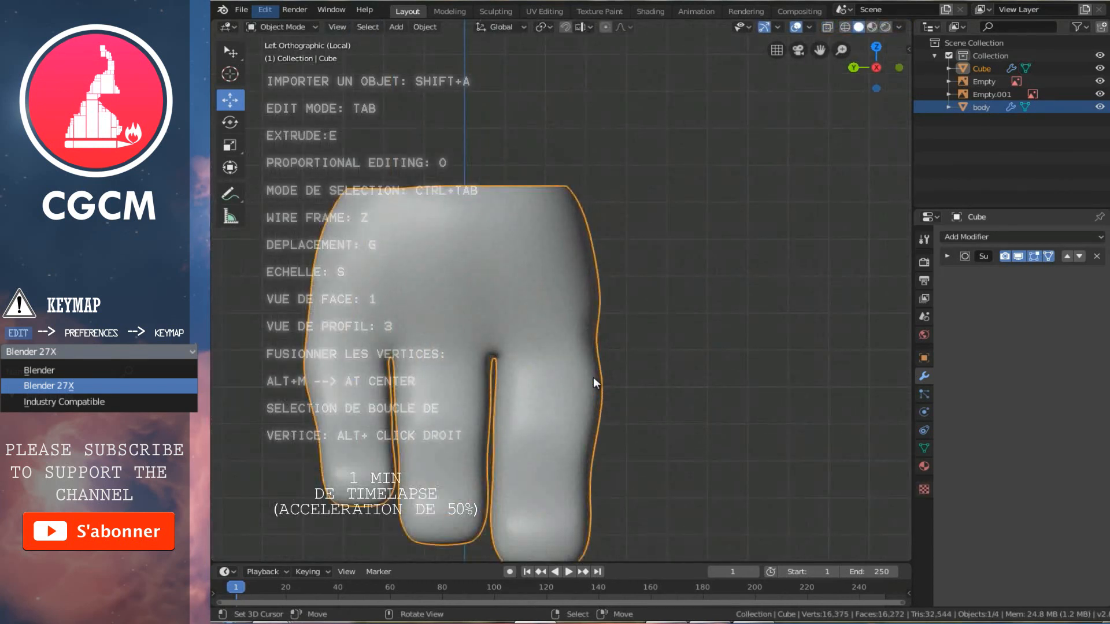
Step: In see-through shading, circle-select the outer edge vertices at the largest finger's base and move them about 0.015 m inward along Y
scroll(595, 370, "up", 2)
key("Tab")
scroll(601, 367, "up", 3)
key("z")
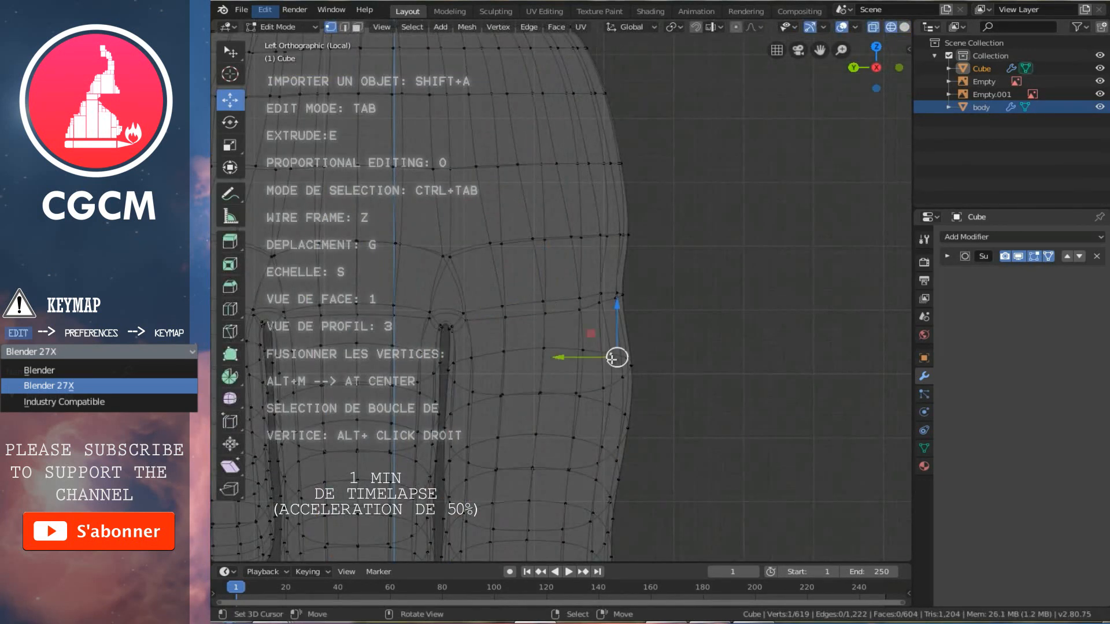
key("c")
left_click_drag(614, 360, 631, 420)
key("Escape")
key("g")
key("y")
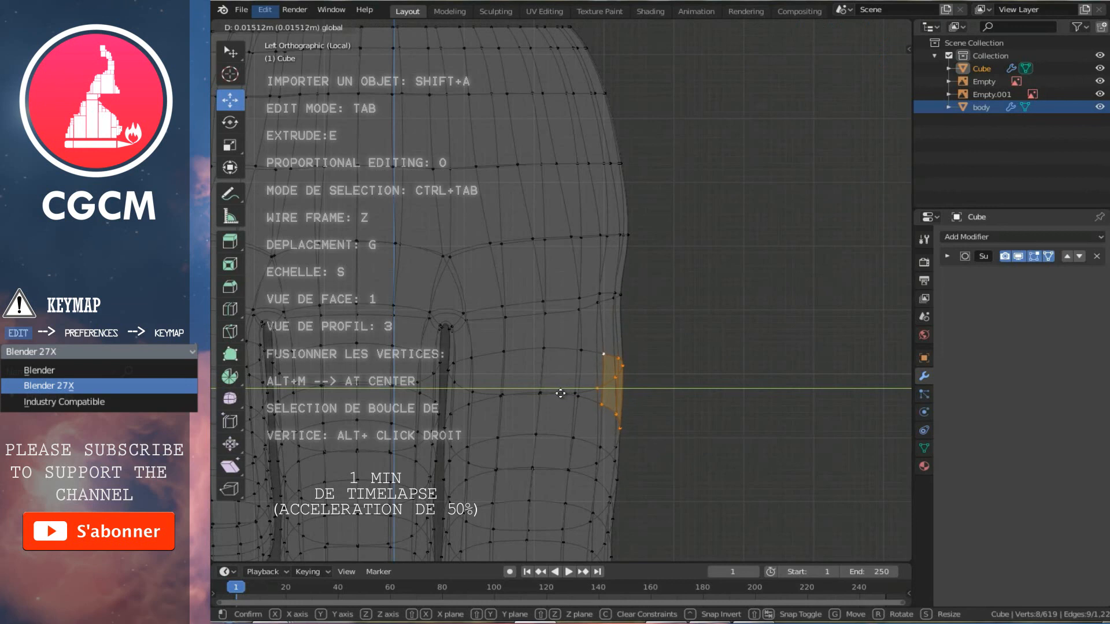
left_click(560, 393)
key("z")
scroll(613, 370, "down", 5)
key("Tab")
Step: Select a single vertex on the outer side of the largest finger's base and nudge it slightly along X
mouse_move(615, 358)
middle_mouse_down()
mouse_move(606, 314)
mouse_move(669, 315)
middle_mouse_up()
key("Tab")
middle_click_drag(624, 360, 525, 327)
key("Tab")
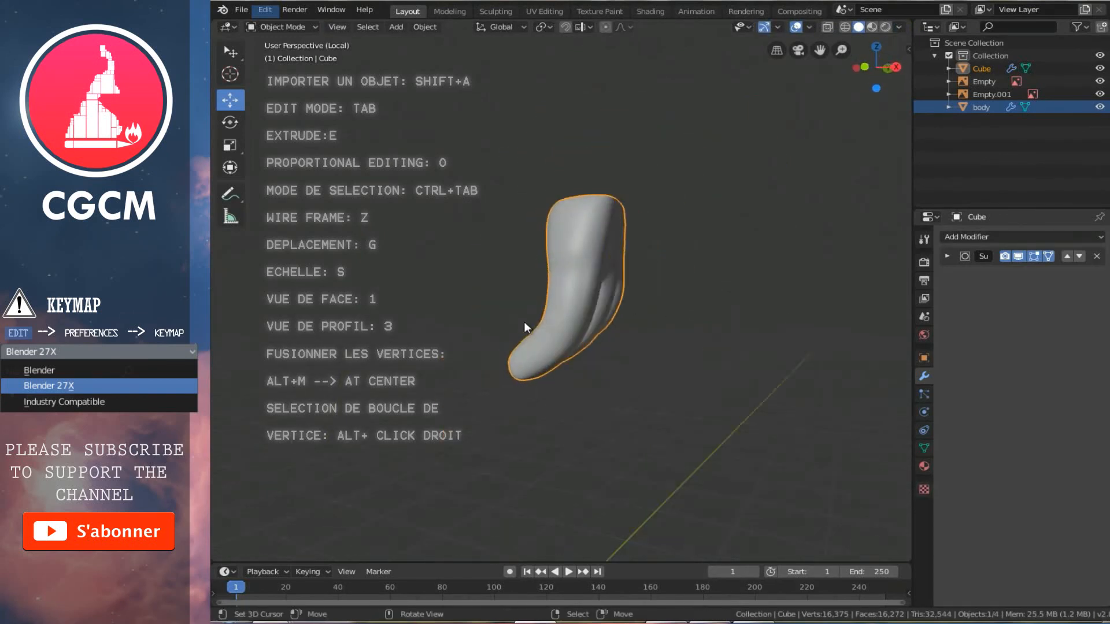
scroll(626, 300, "up", 5)
key("Tab")
right_click(605, 456)
middle_click_drag(607, 455, 631, 471)
left_click_drag(668, 458, 664, 453)
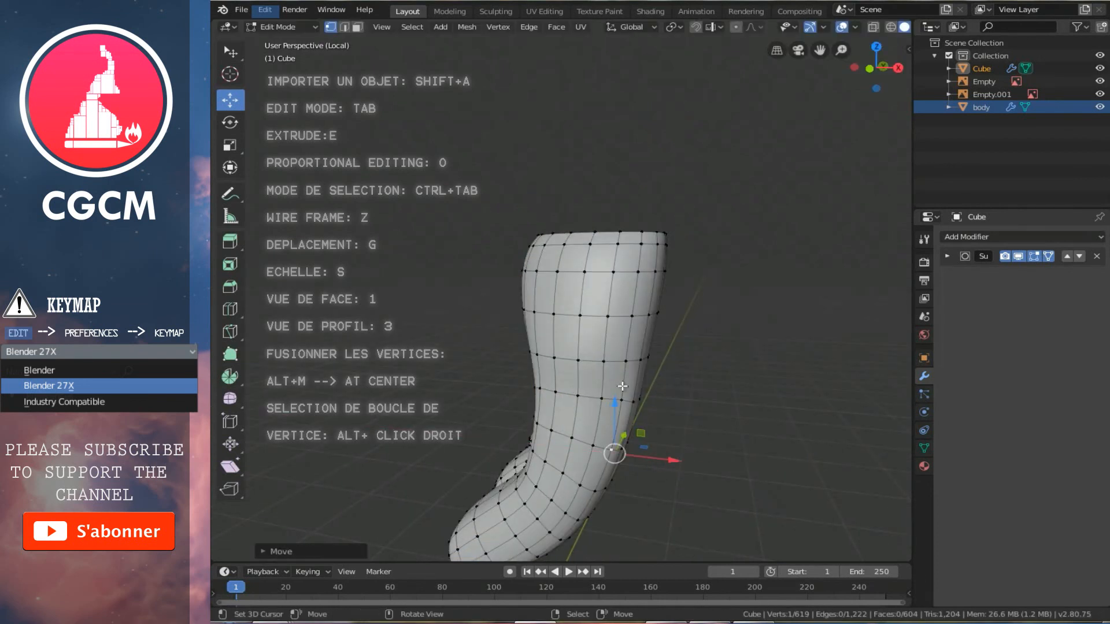
middle_click_drag(622, 386, 537, 406)
left_click_drag(594, 403, 528, 404)
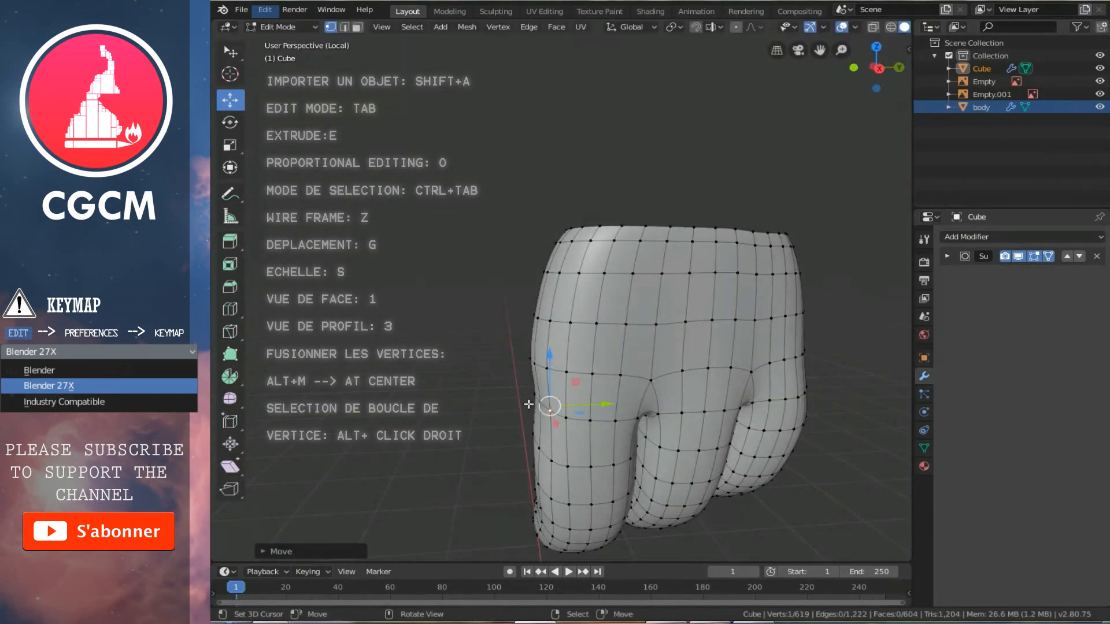